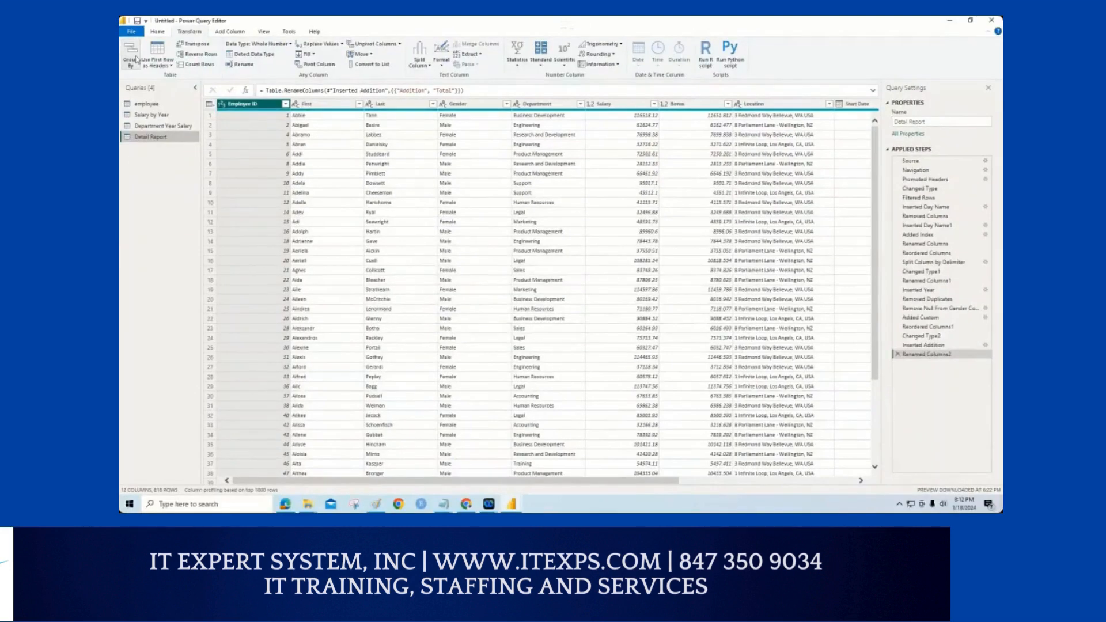
- Open the Group By settings for the Detail Report query
click(141, 95)
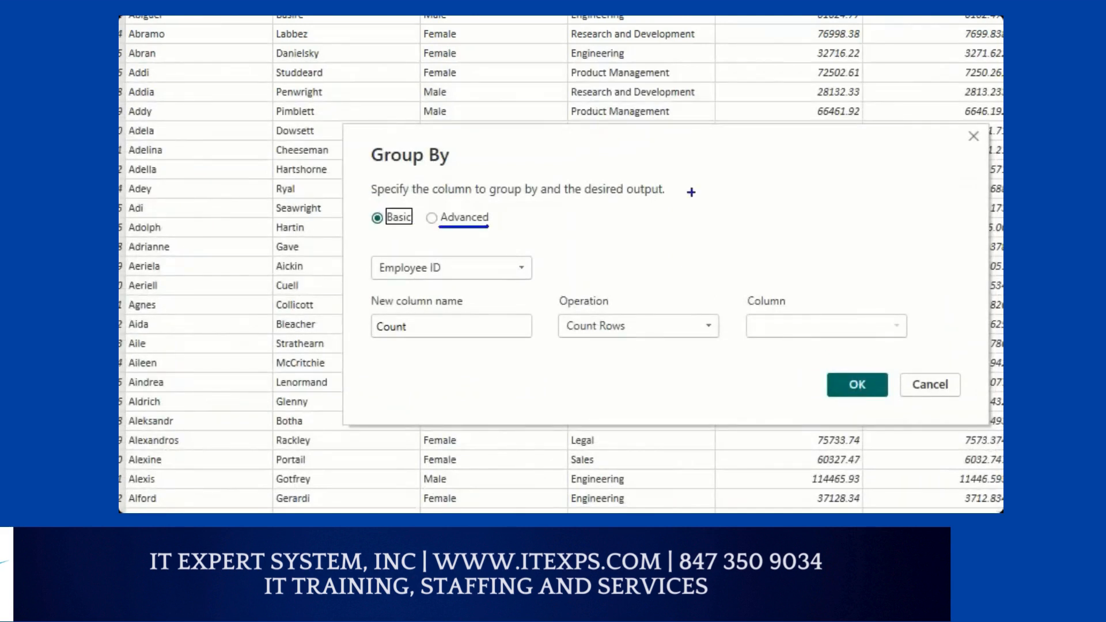
mouse_move(691, 137)
mouse_down()
mouse_move(691, 170)
mouse_move(723, 205)
mouse_move(712, 124)
mouse_move(678, 132)
mouse_up()
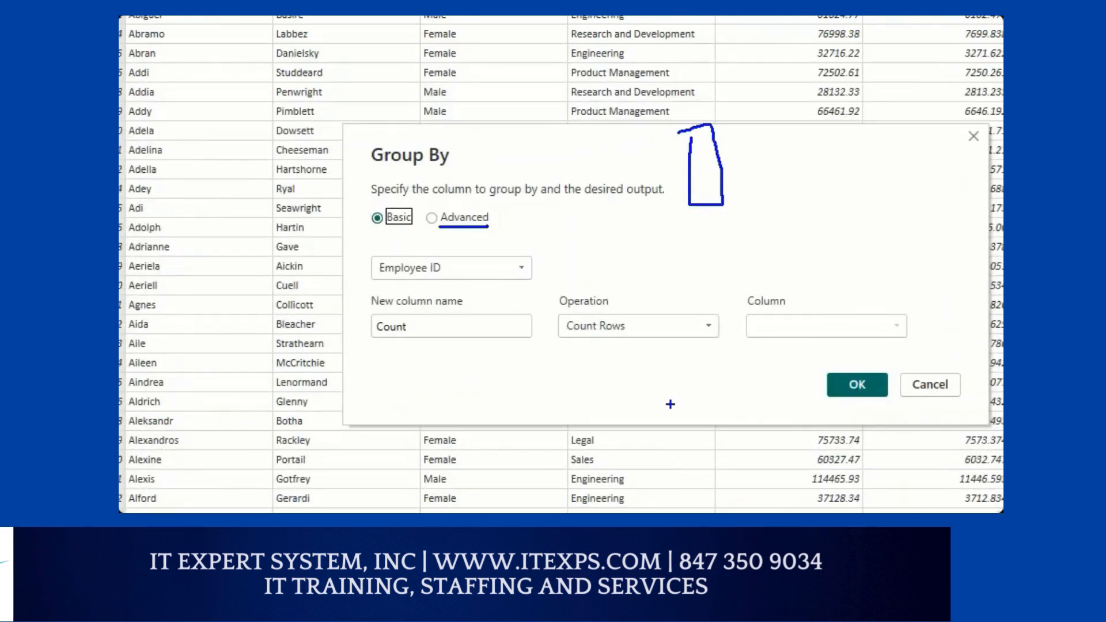
mouse_move(751, 151)
mouse_down()
mouse_move(785, 218)
mouse_move(749, 142)
mouse_up()
mouse_move(819, 154)
mouse_down()
mouse_move(851, 204)
mouse_move(842, 157)
mouse_up()
drag(703, 106, 844, 169)
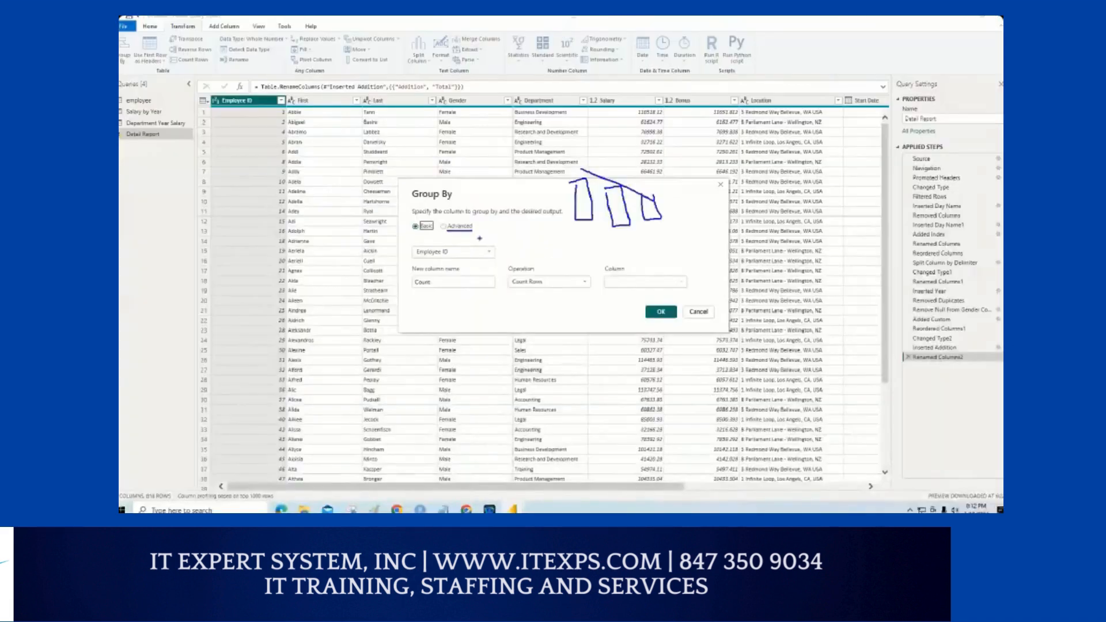
- Switch the grouping to Advanced mode and set Year as the first grouping column
click(451, 221)
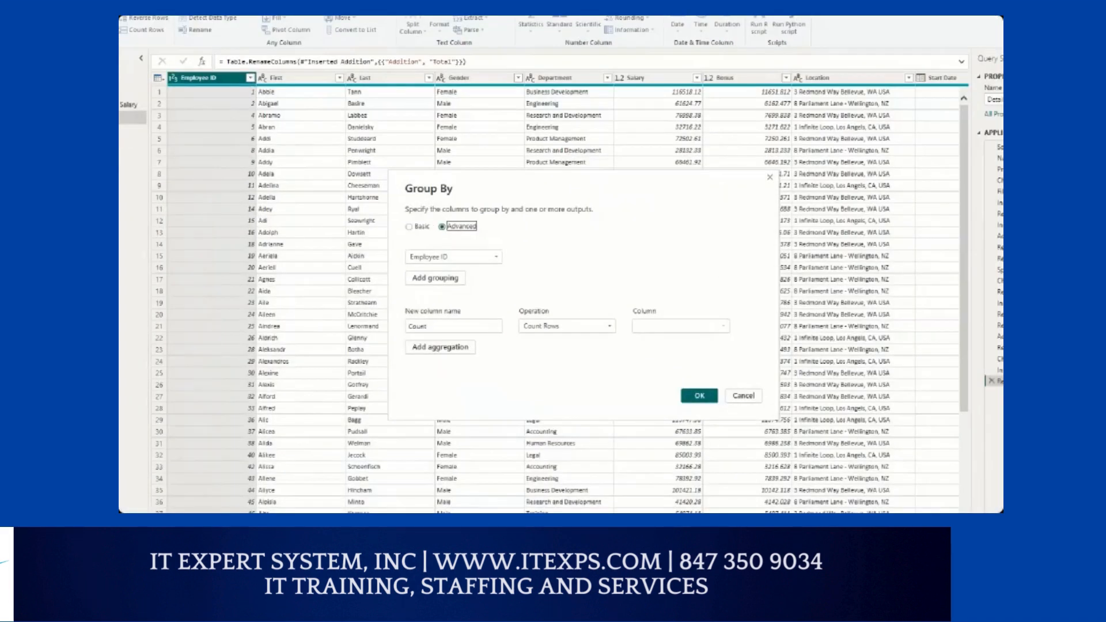
mouse_move(400, 249)
mouse_down()
mouse_move(445, 260)
mouse_move(391, 256)
mouse_up()
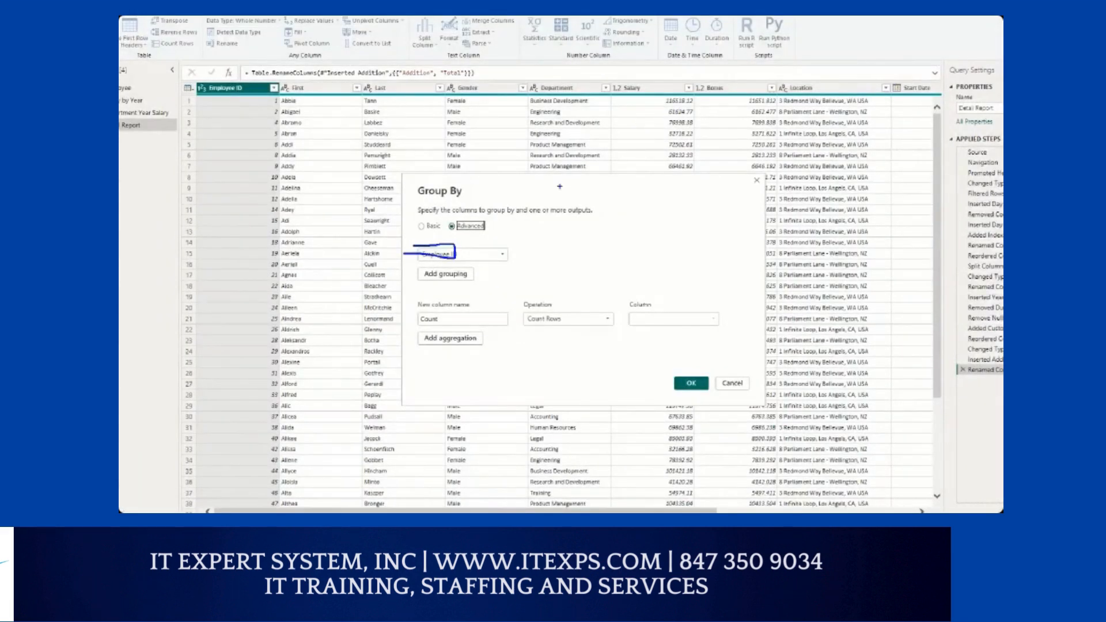
click(466, 254)
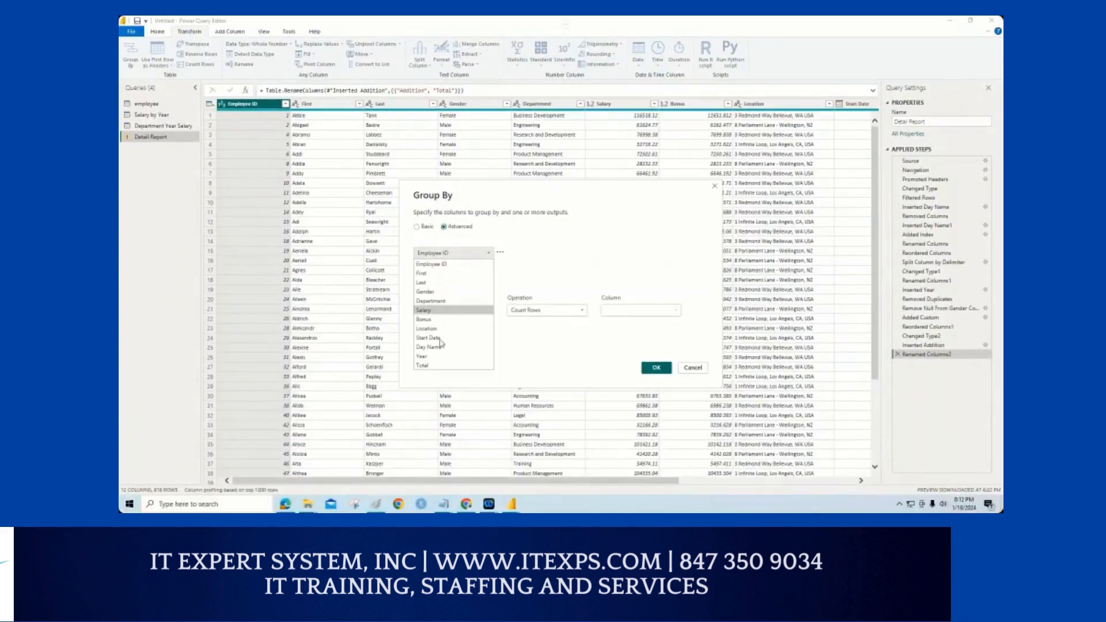
click(440, 324)
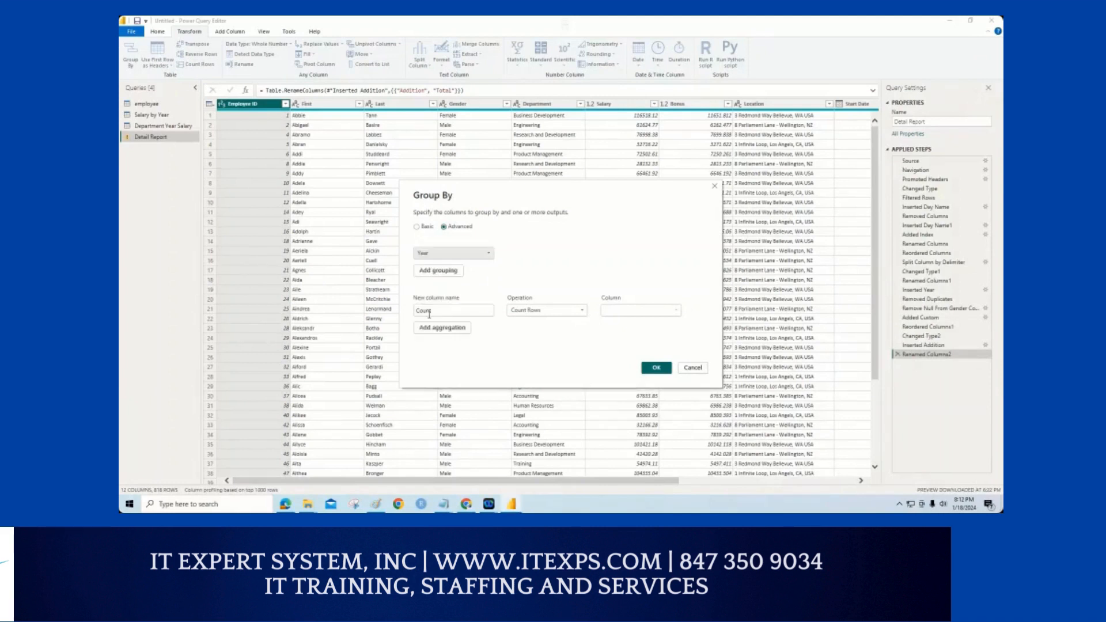
- Add Department and Gender as the second and third grouping columns
click(437, 271)
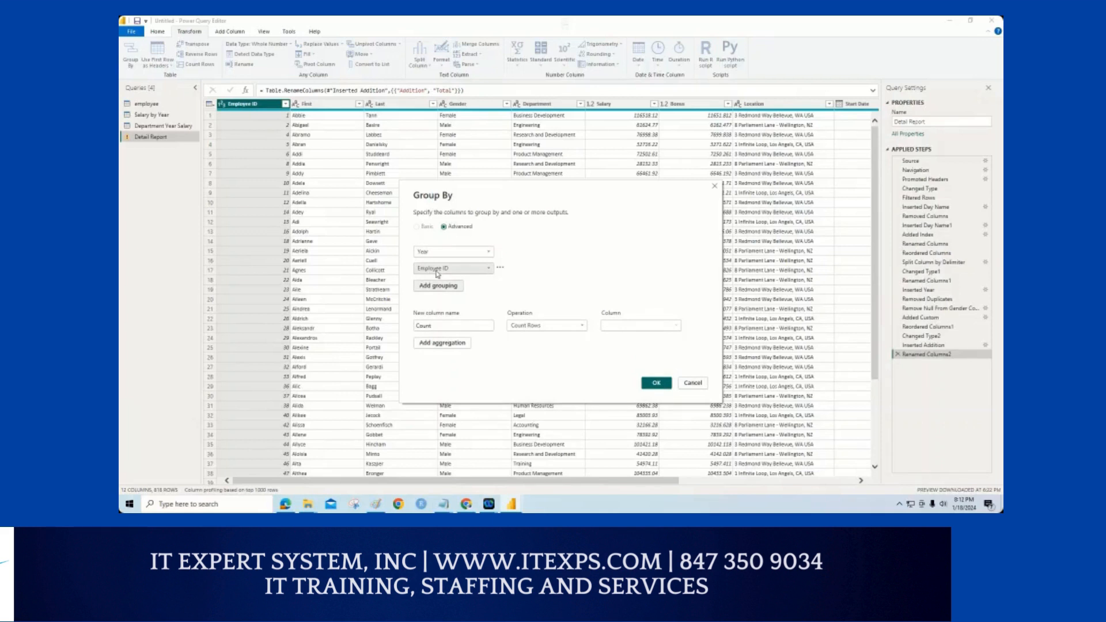
click(436, 272)
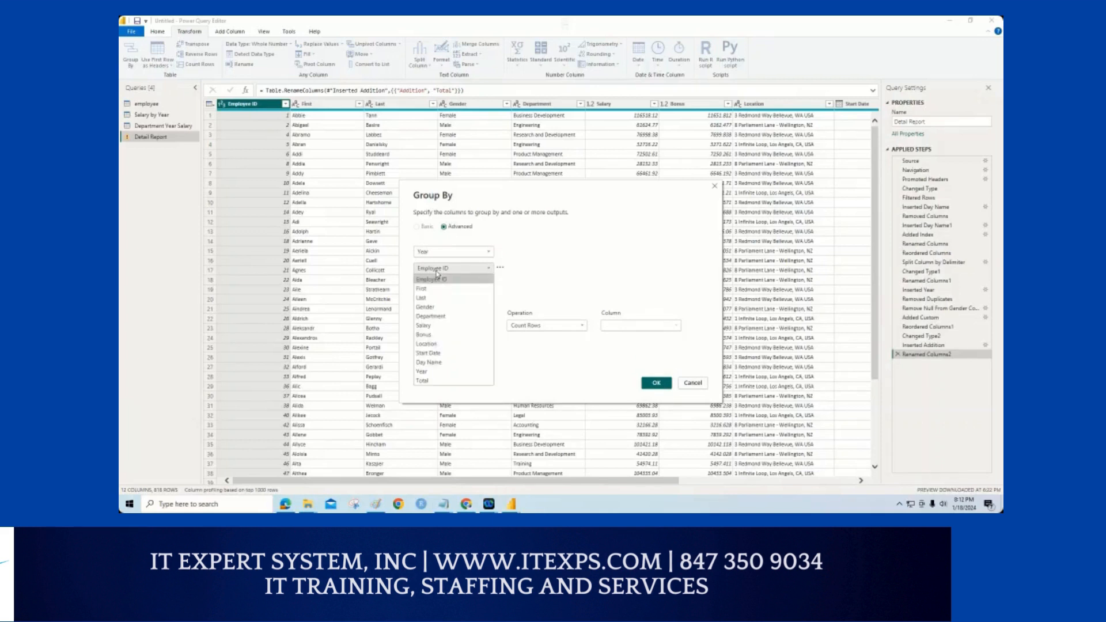
click(436, 316)
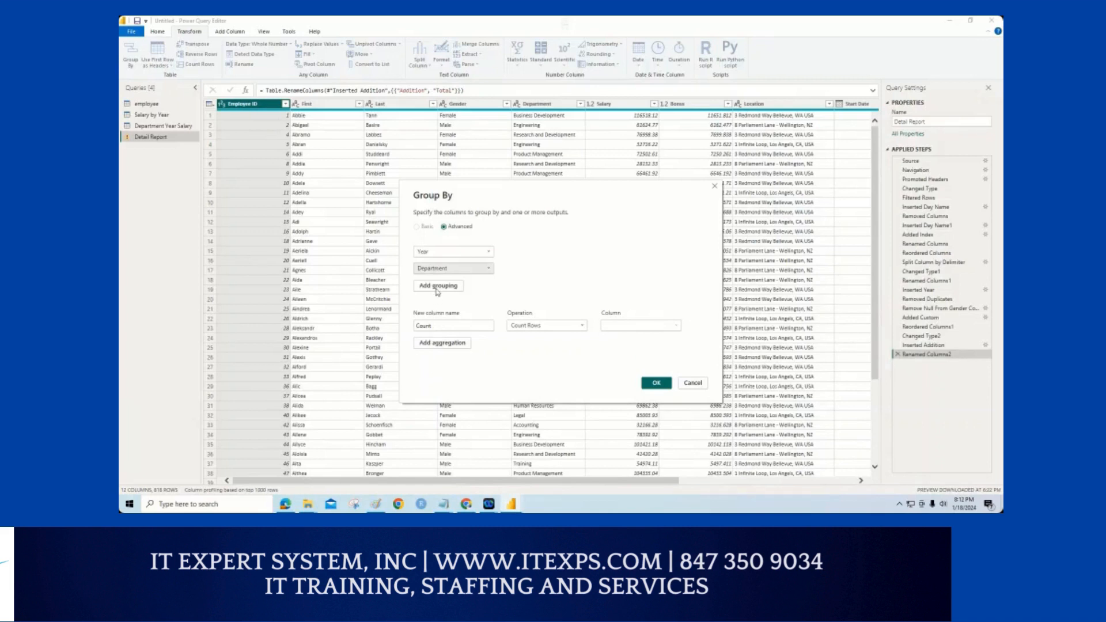
click(438, 286)
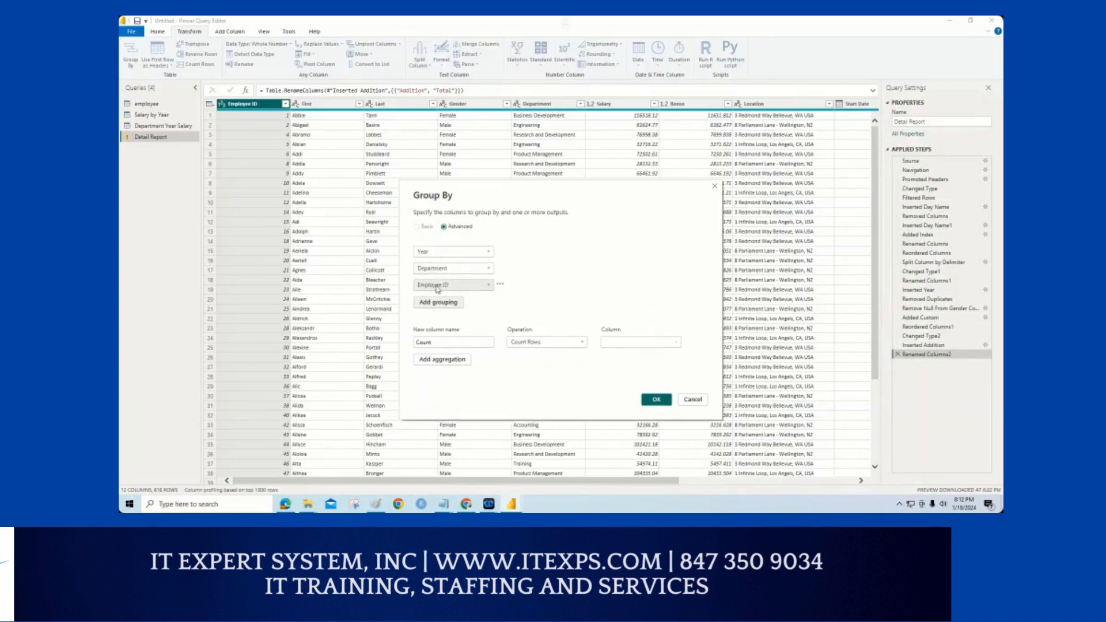
click(437, 287)
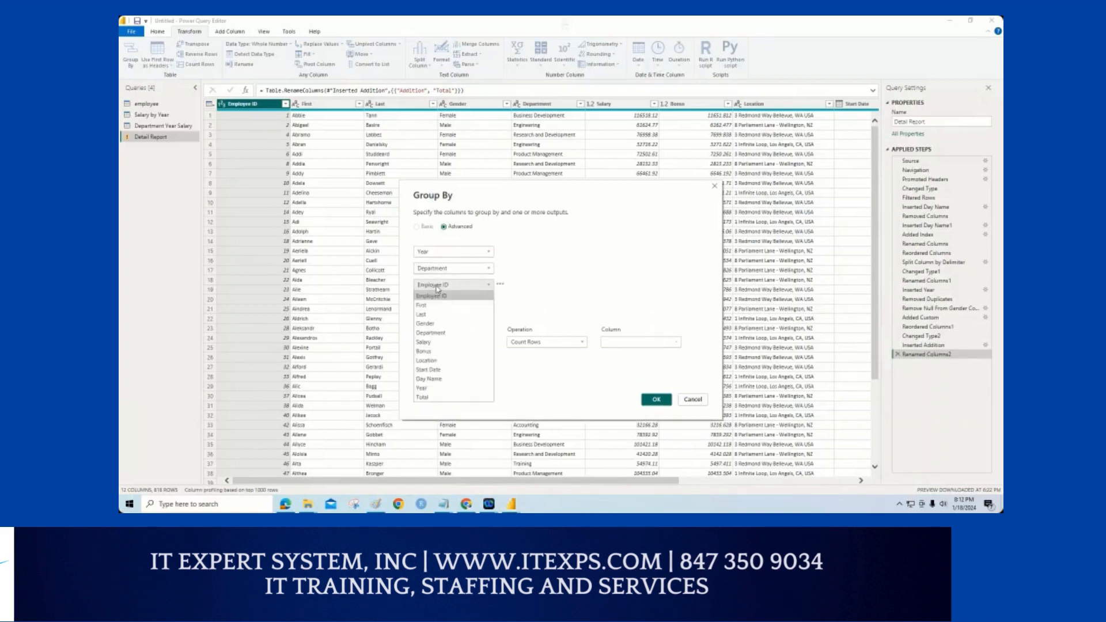
click(435, 325)
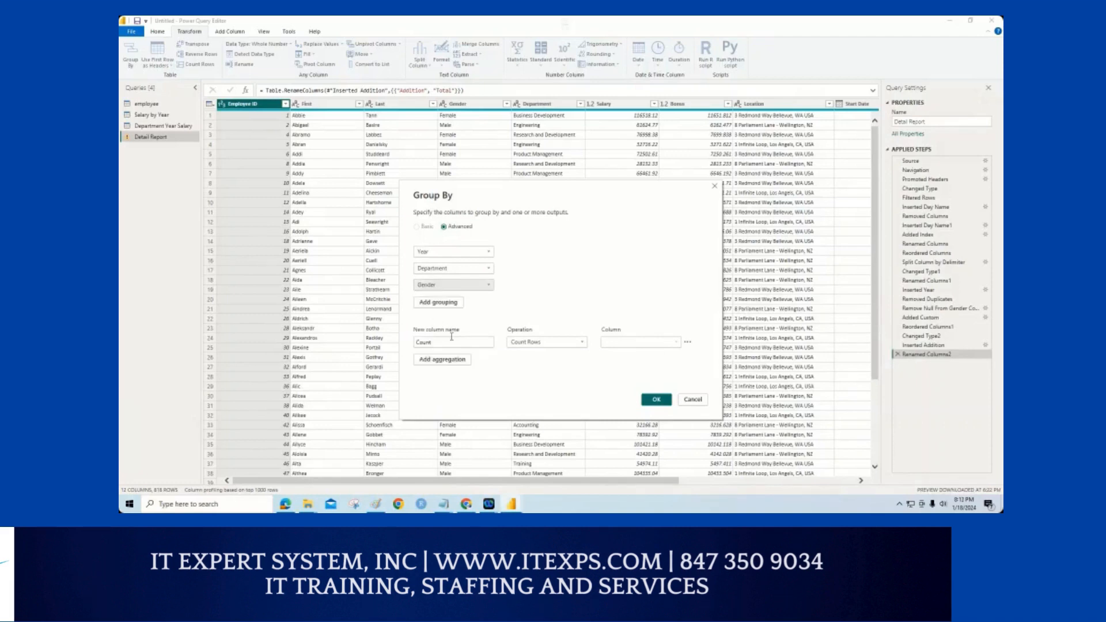
key(ctrl+1)
click(523, 299)
mouse_move(537, 163)
mouse_down()
mouse_move(555, 177)
mouse_move(552, 200)
mouse_move(629, 181)
mouse_up()
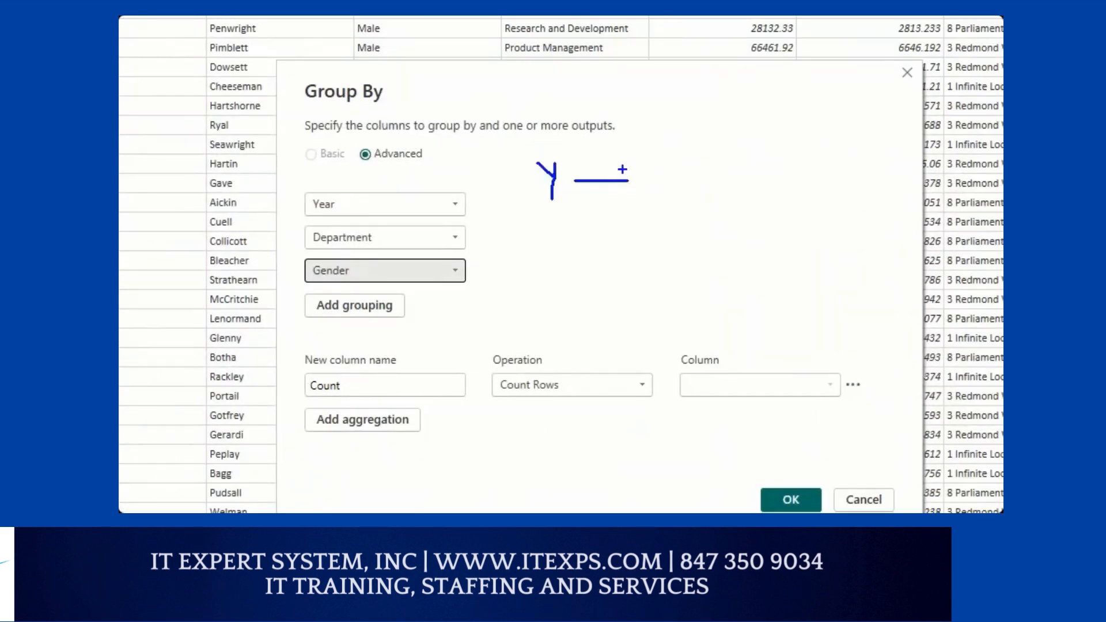
mouse_move(609, 144)
mouse_down()
mouse_move(628, 172)
mouse_move(638, 141)
mouse_move(661, 165)
mouse_up()
mouse_move(694, 130)
mouse_down()
mouse_move(679, 139)
mouse_move(697, 167)
mouse_up()
mouse_move(621, 306)
mouse_down()
mouse_move(593, 337)
mouse_move(636, 351)
mouse_up()
drag(663, 314, 681, 349)
drag(704, 313, 705, 315)
drag(733, 115, 781, 118)
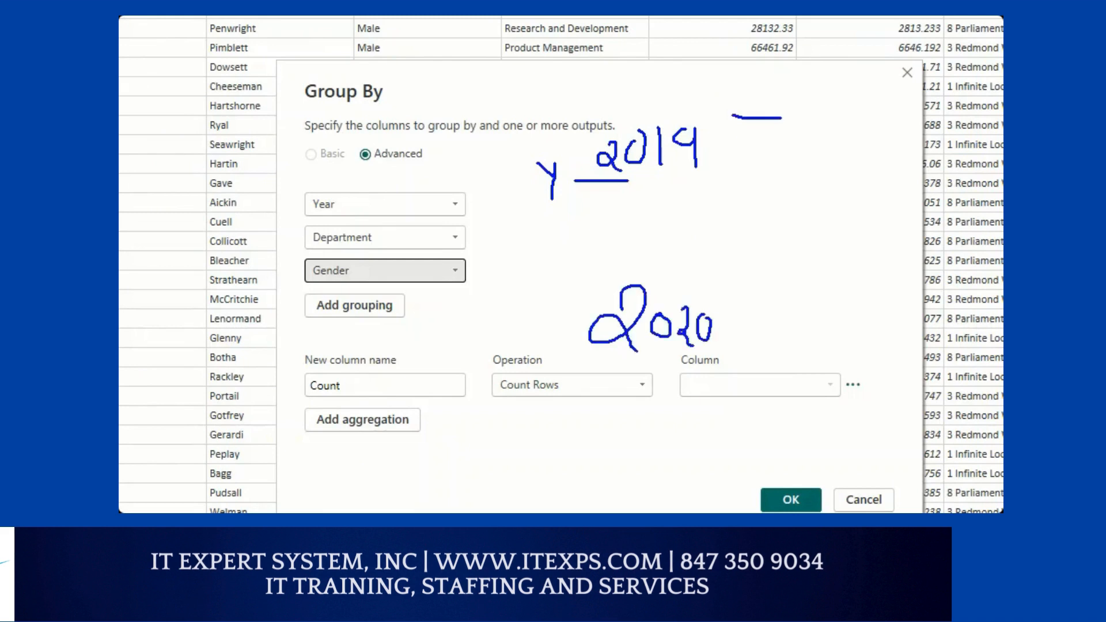
drag(752, 156, 781, 156)
drag(744, 201, 792, 207)
key(r)
drag(808, 113, 849, 109)
drag(816, 131, 849, 132)
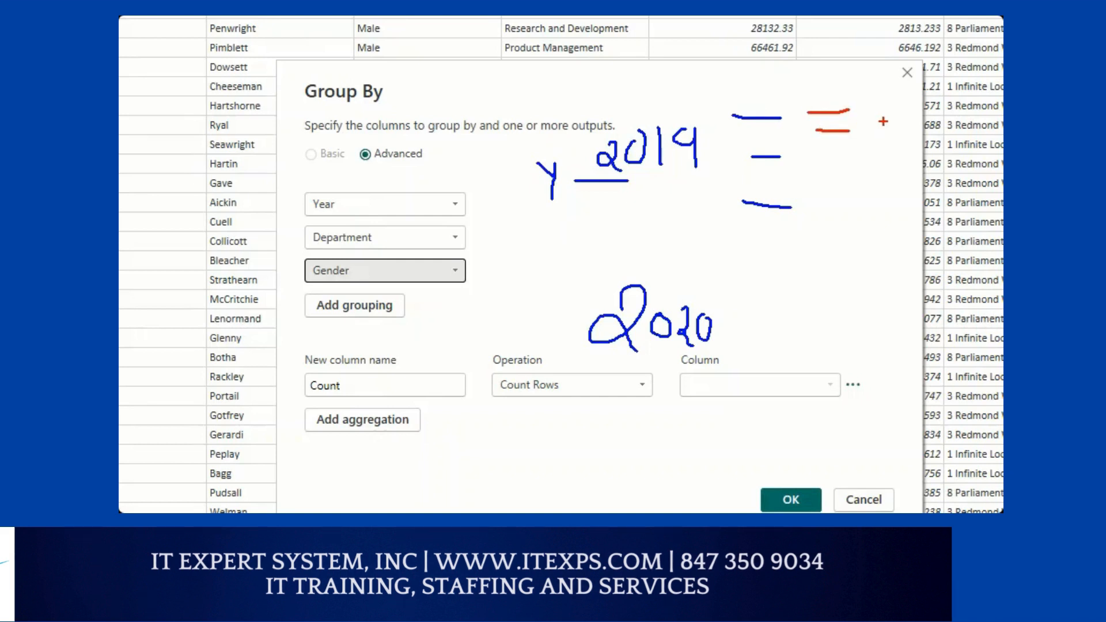
key(g)
mouse_move(875, 104)
mouse_down()
mouse_move(894, 109)
mouse_move(885, 102)
mouse_move(891, 137)
mouse_move(905, 115)
mouse_up()
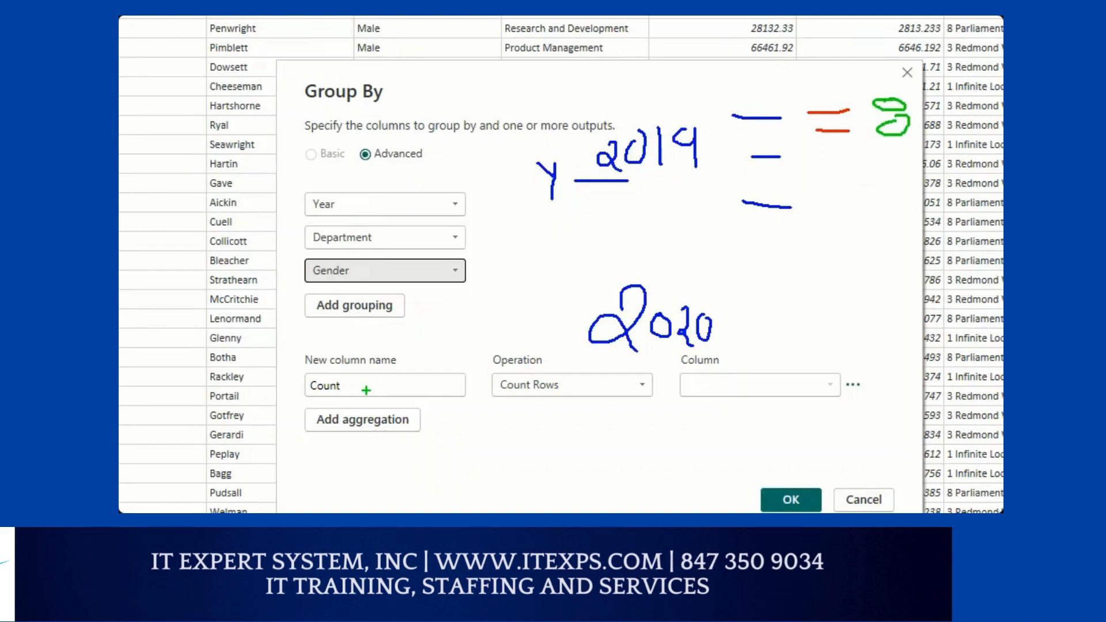
key(Escape)
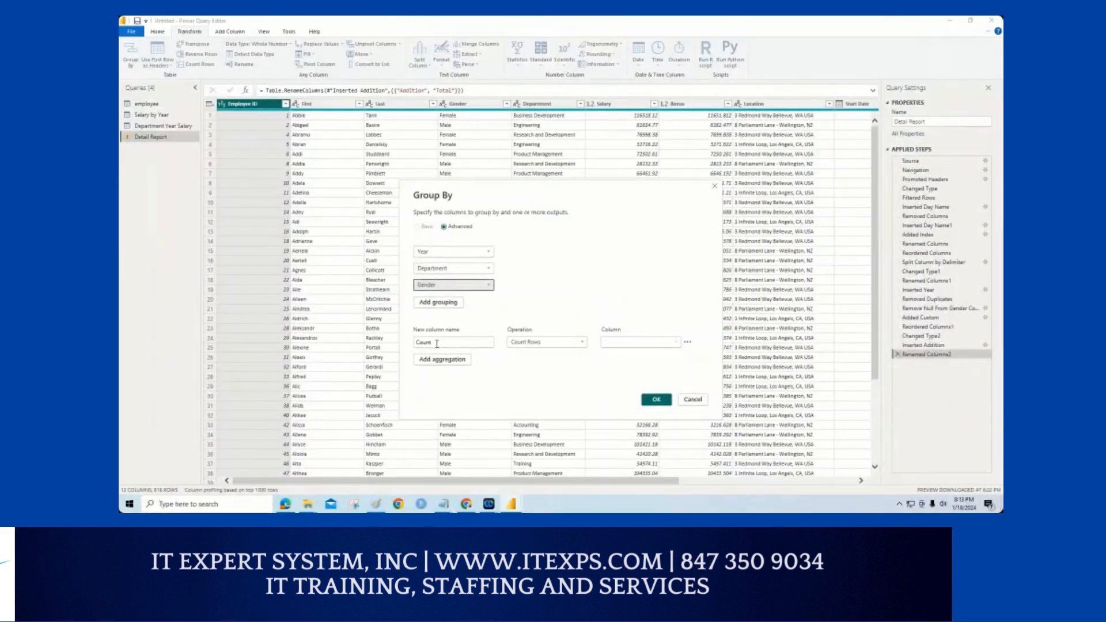
- Define the aggregation as a new column named Total Salary that takes the Sum of the Salary column
click(530, 343)
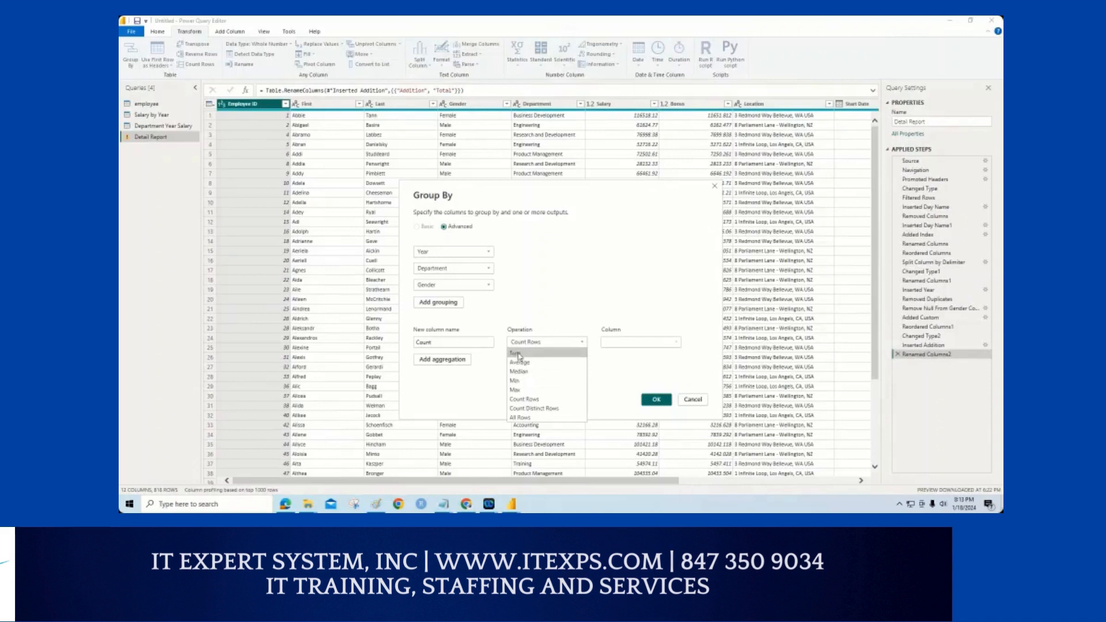
click(519, 356)
drag(435, 342, 402, 344)
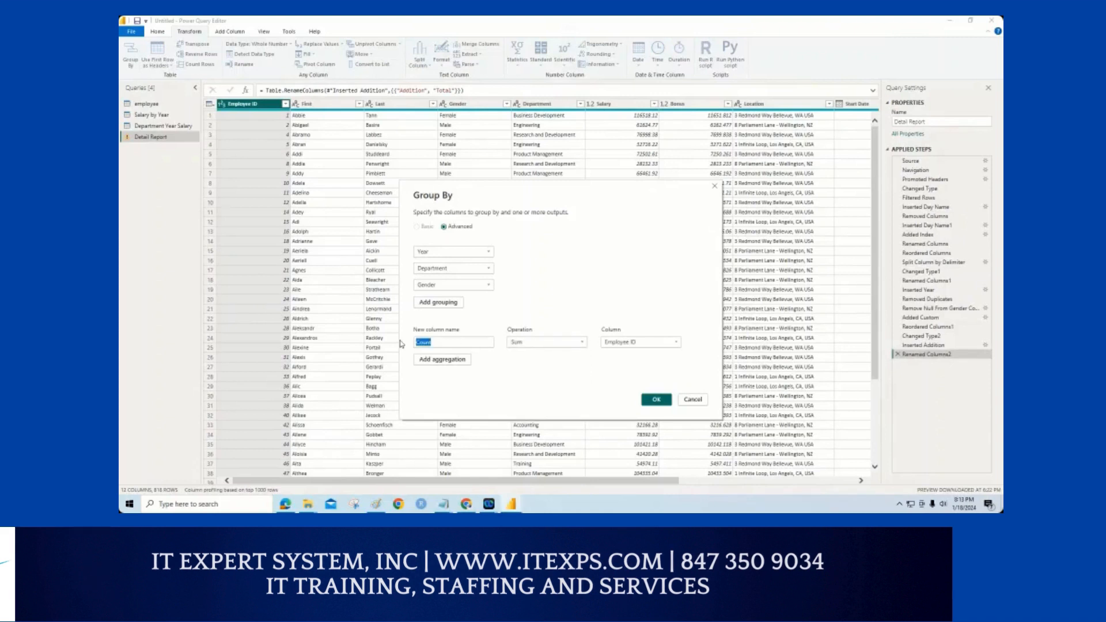
text(Total Salary)
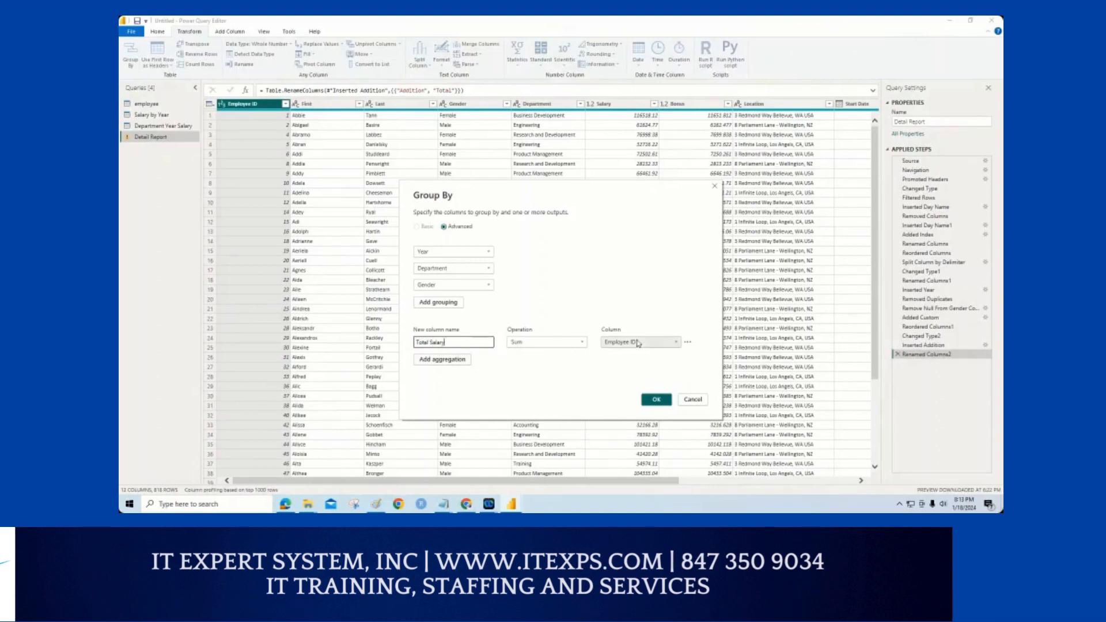
click(638, 344)
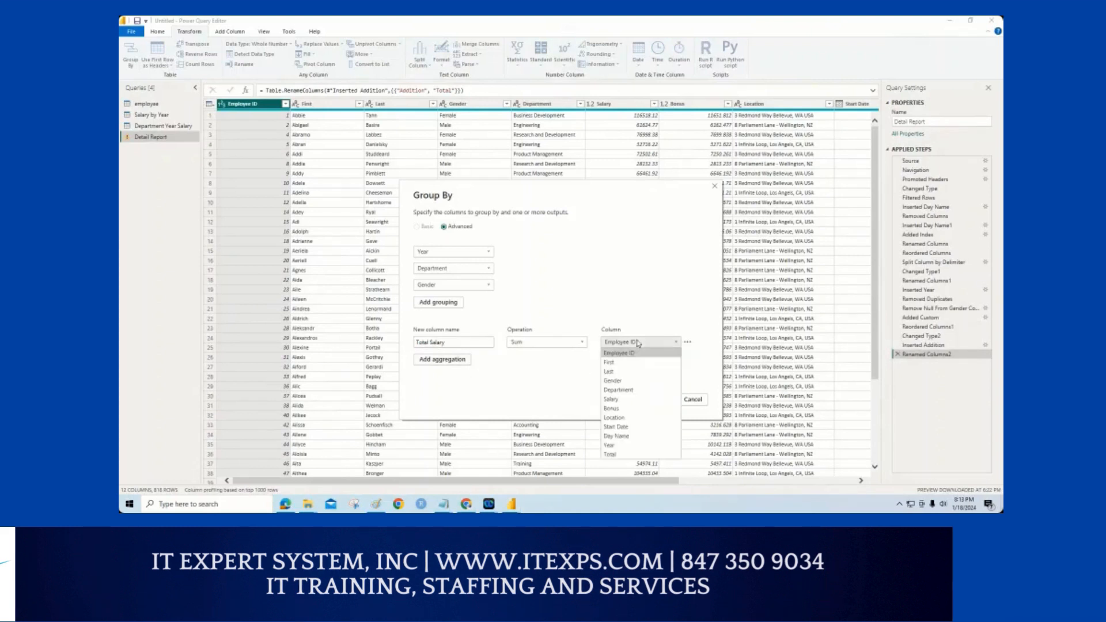
click(628, 400)
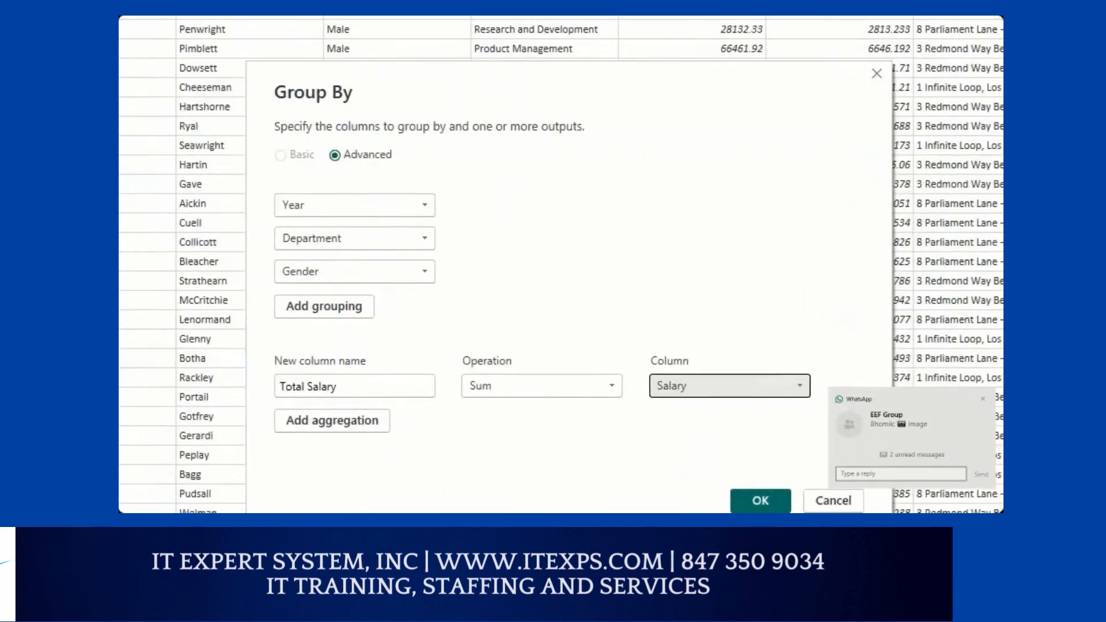
click(489, 222)
mouse_move(581, 93)
mouse_down()
mouse_move(689, 251)
mouse_move(783, 122)
mouse_move(606, 68)
mouse_up()
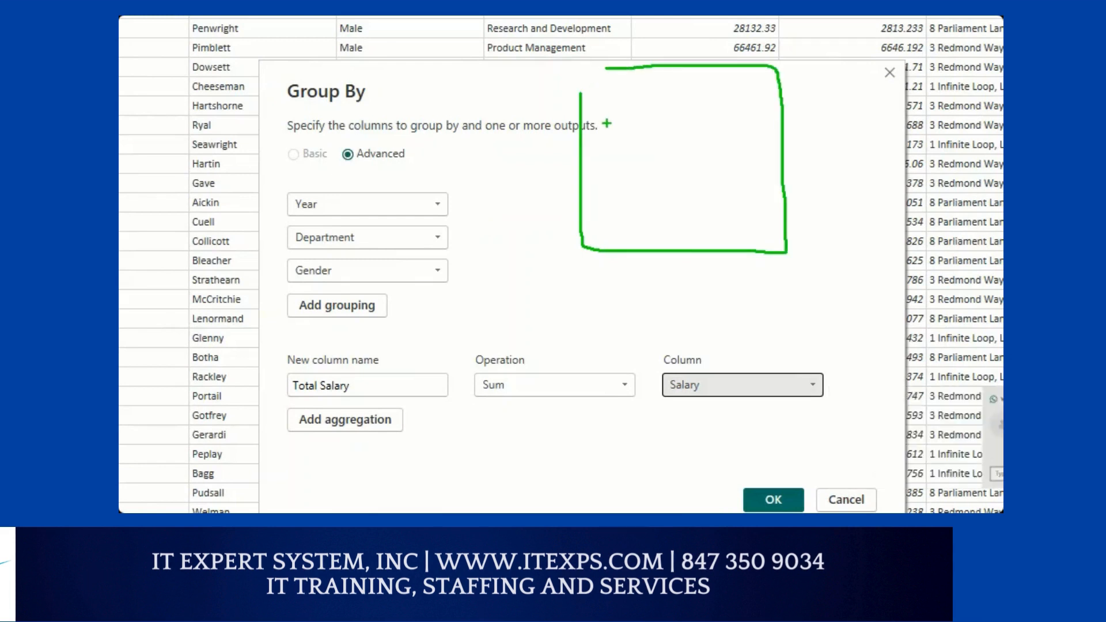
mouse_move(597, 100)
mouse_down()
mouse_move(611, 88)
mouse_move(600, 120)
mouse_move(612, 128)
mouse_move(622, 107)
mouse_move(648, 140)
mouse_up()
mouse_move(661, 119)
mouse_down()
mouse_move(697, 118)
mouse_move(704, 184)
mouse_up()
mouse_move(715, 103)
mouse_down()
mouse_move(736, 116)
mouse_move(759, 96)
mouse_move(761, 104)
mouse_up()
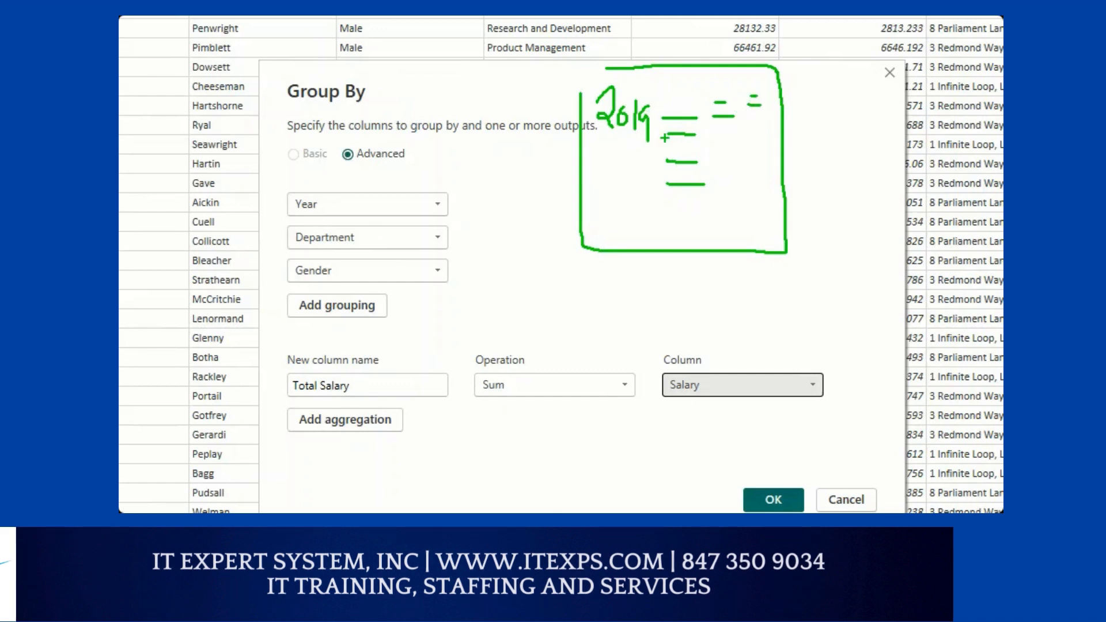
key(Escape)
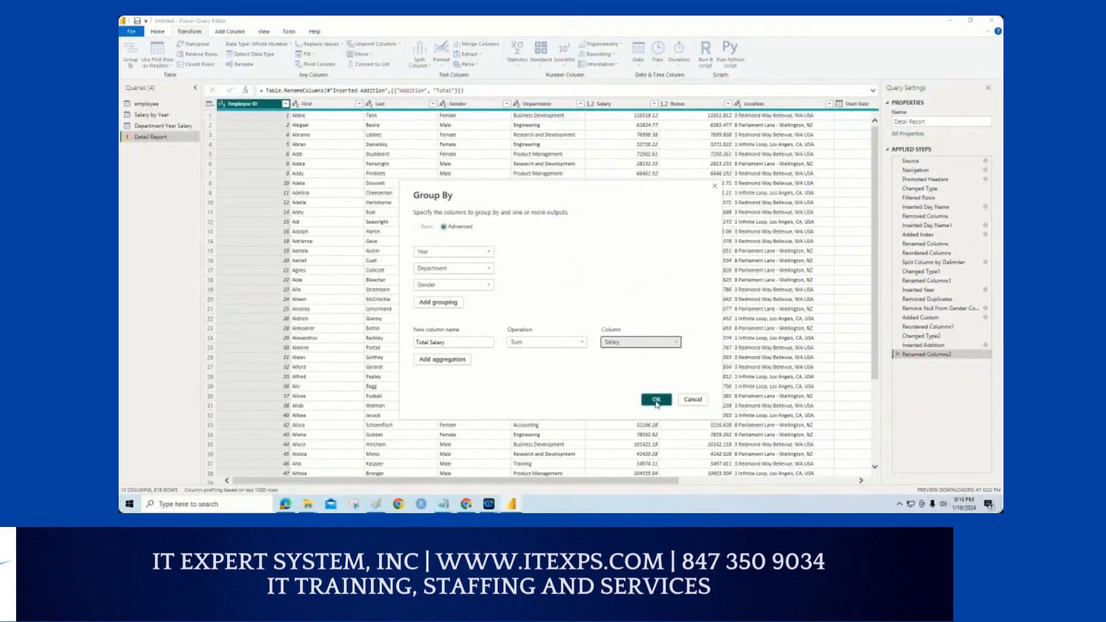
- Apply the grouping to the Detail Report query and open the employee query
click(657, 401)
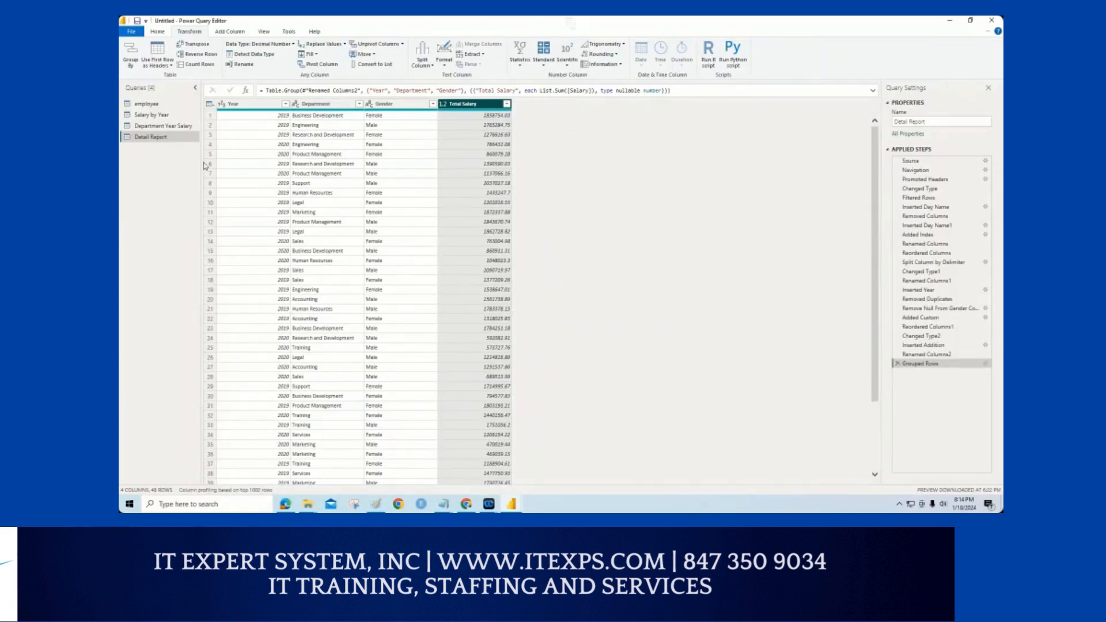
click(148, 104)
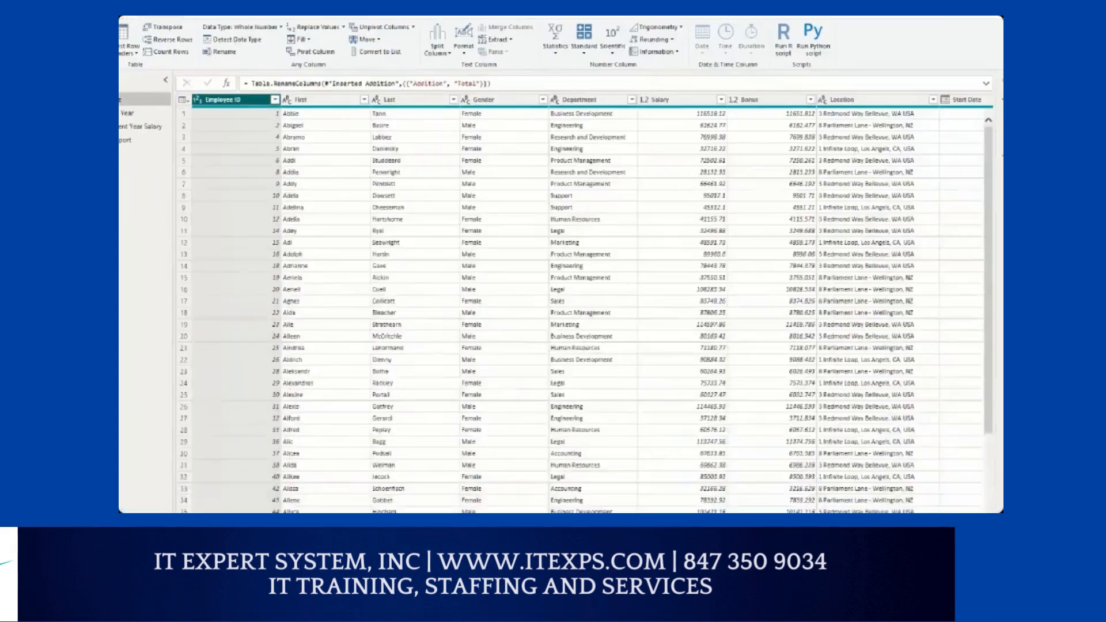
click(316, 117)
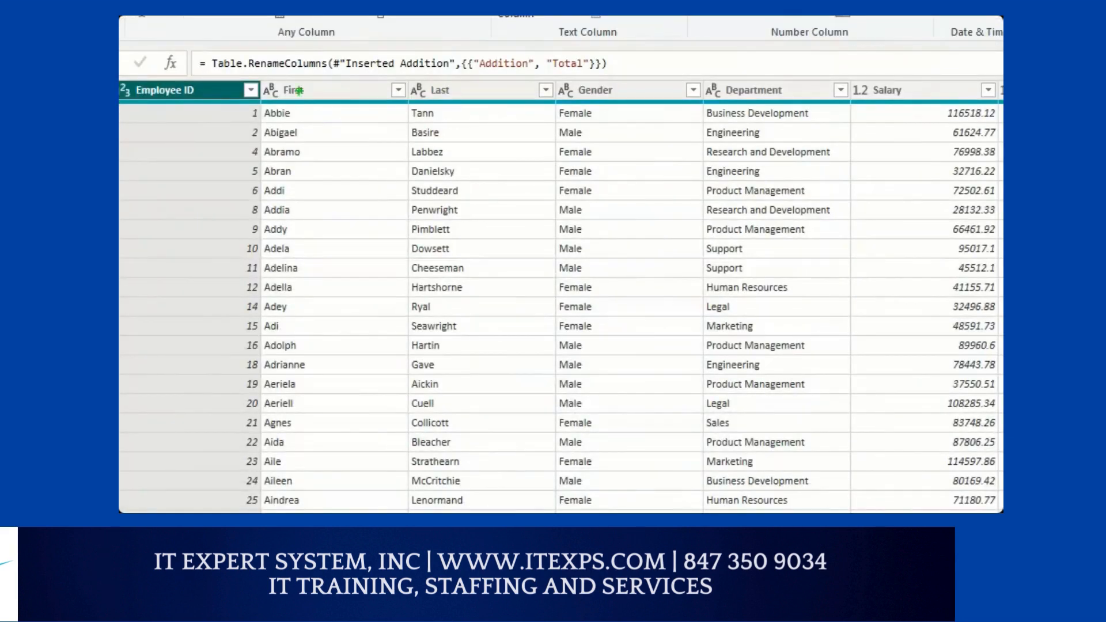
drag(281, 108, 284, 109)
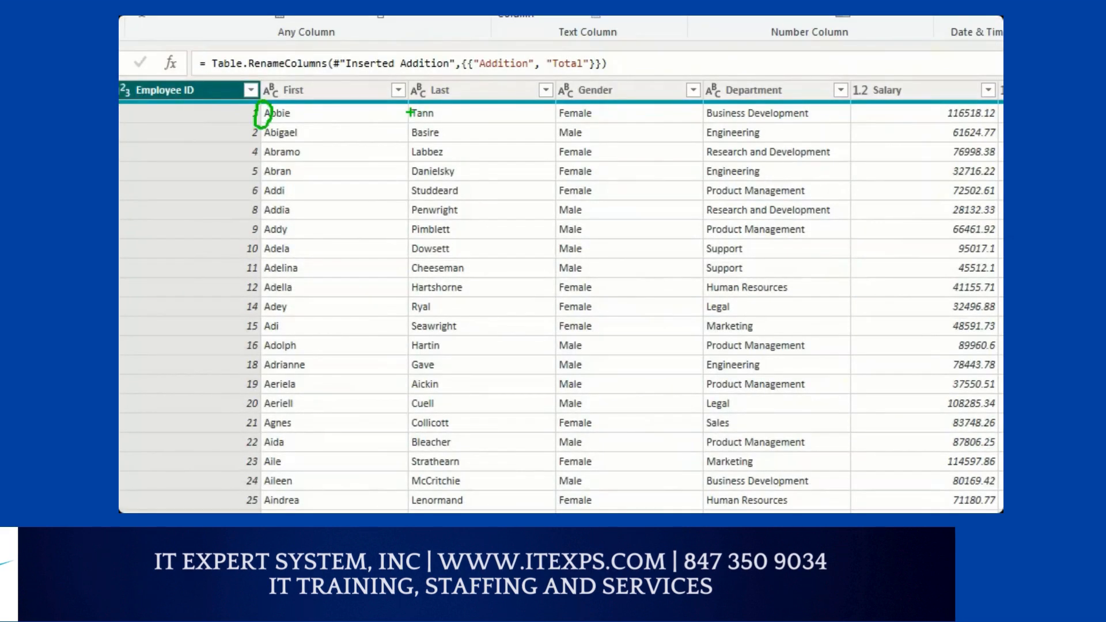
mouse_move(410, 108)
mouse_down()
mouse_move(411, 122)
mouse_move(441, 123)
mouse_move(403, 105)
mouse_up()
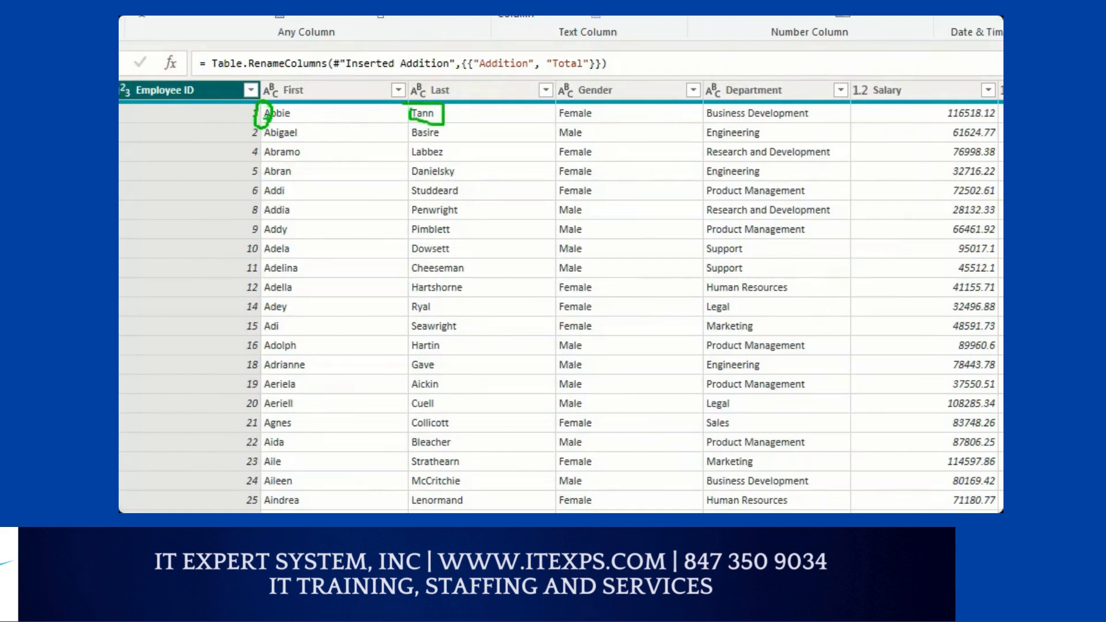
drag(269, 123, 270, 394)
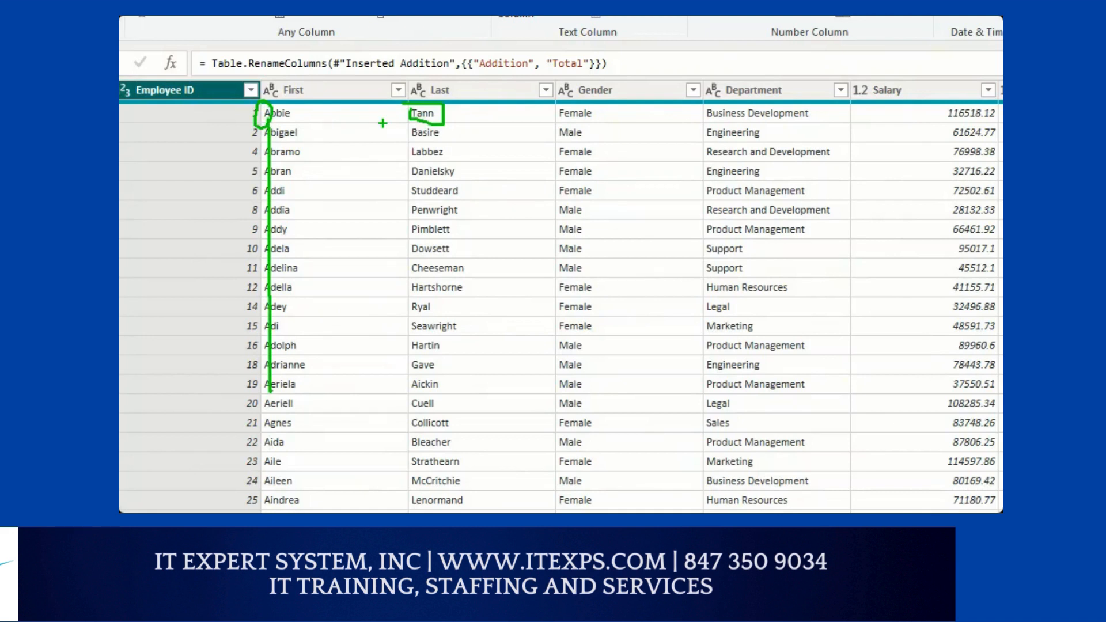
mouse_move(659, 35)
mouse_down()
mouse_move(697, 34)
mouse_move(683, 58)
mouse_move(732, 34)
mouse_move(745, 56)
mouse_move(843, 53)
mouse_up()
click(700, 53)
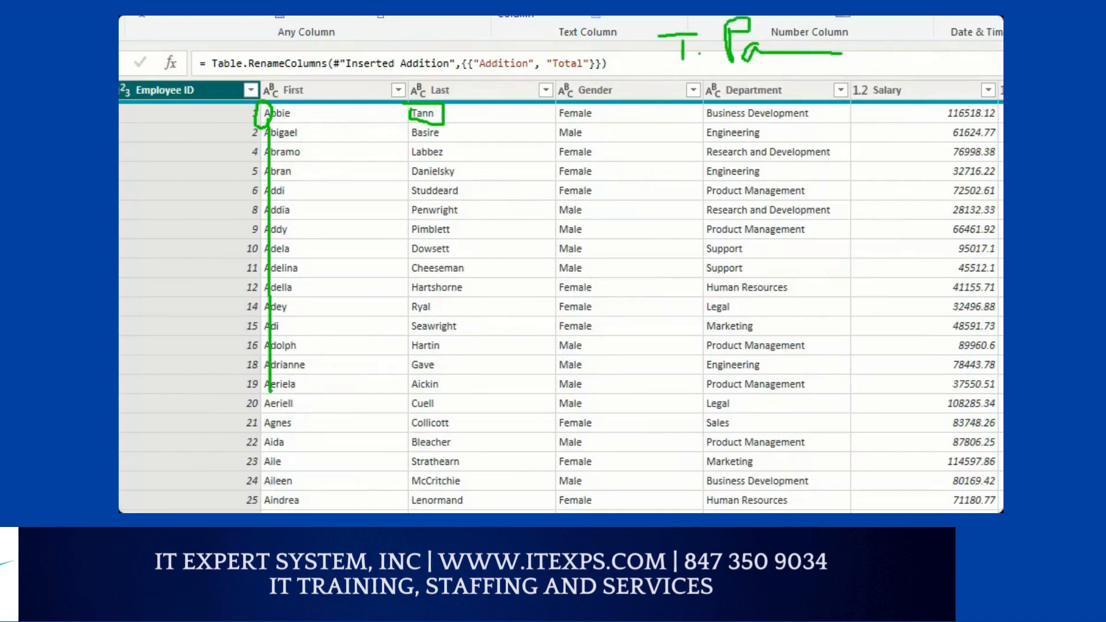
drag(673, 65, 778, 63)
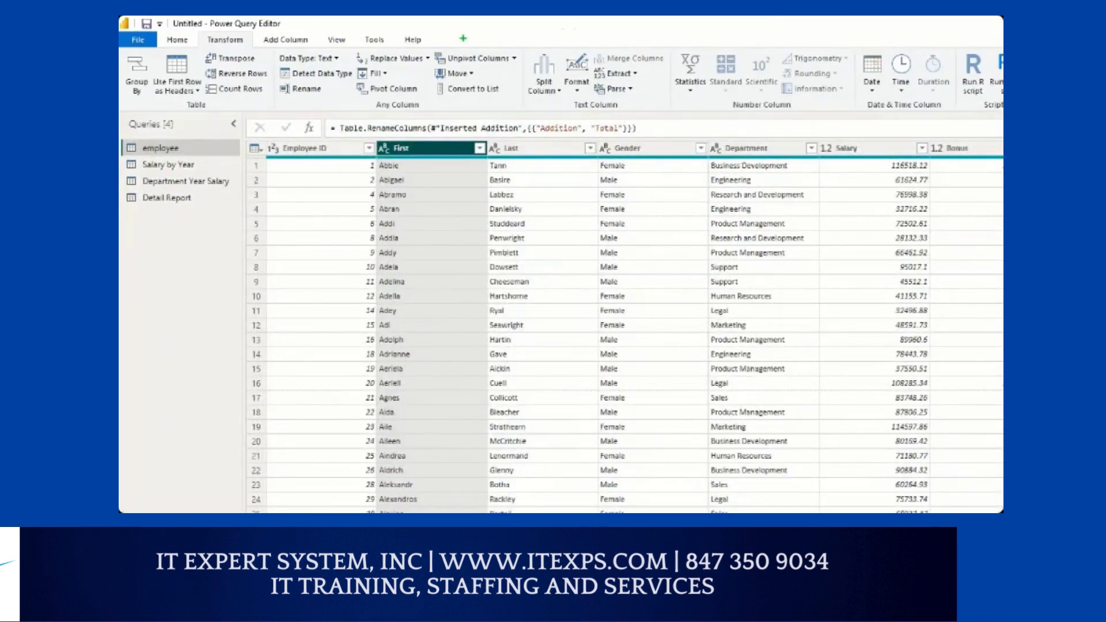
mouse_move(622, 82)
mouse_down()
mouse_move(634, 68)
mouse_move(595, 69)
mouse_move(630, 70)
mouse_up()
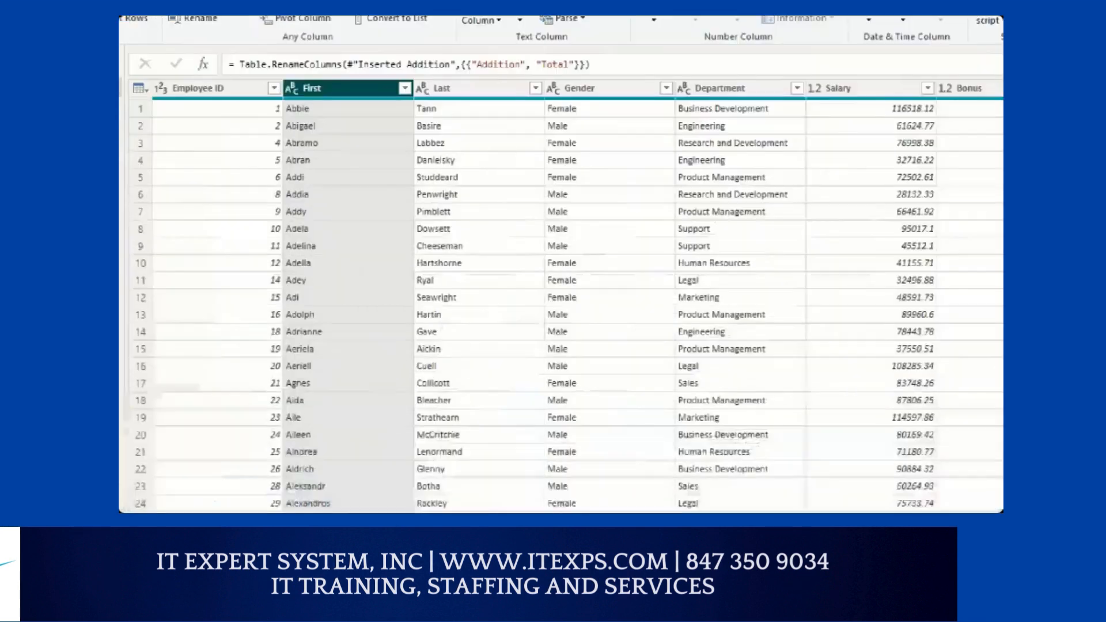
drag(301, 62, 306, 102)
drag(301, 92, 314, 94)
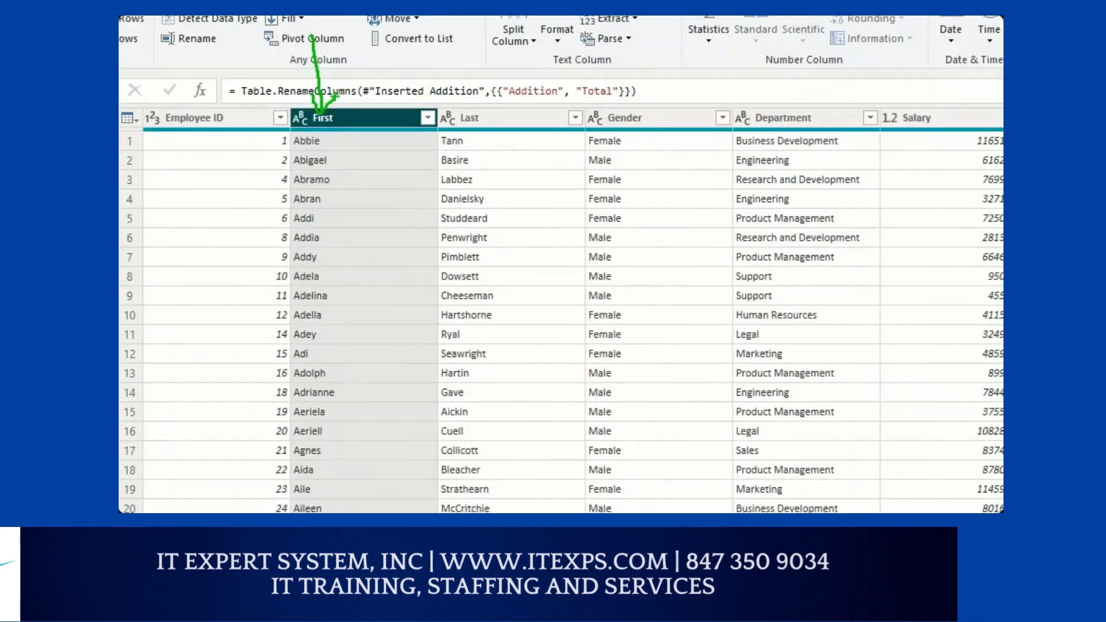
click(545, 32)
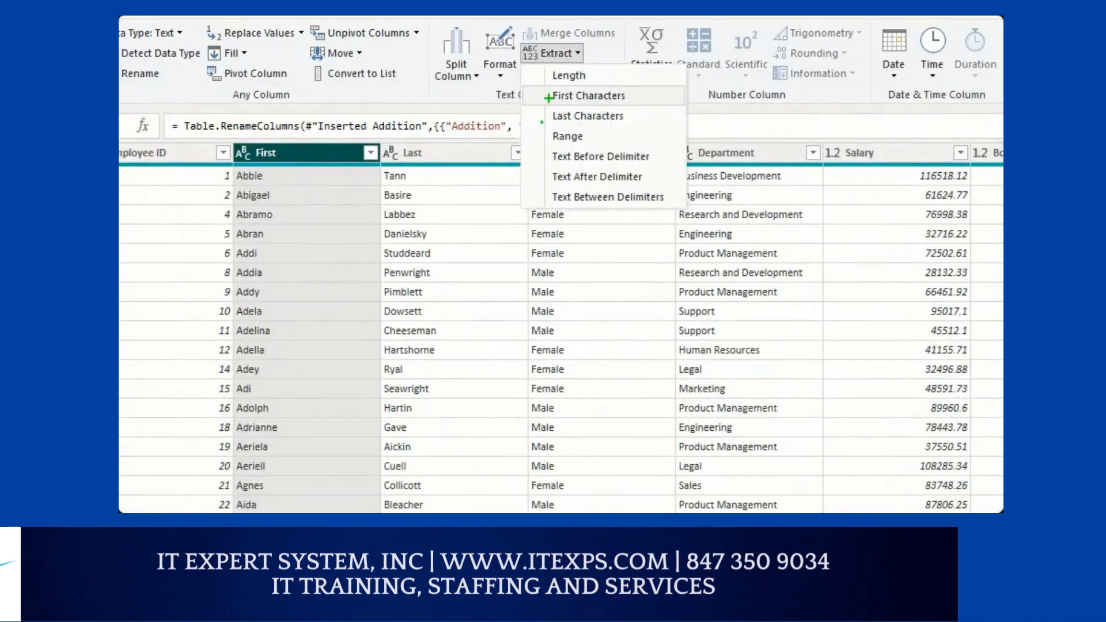
drag(548, 99, 584, 99)
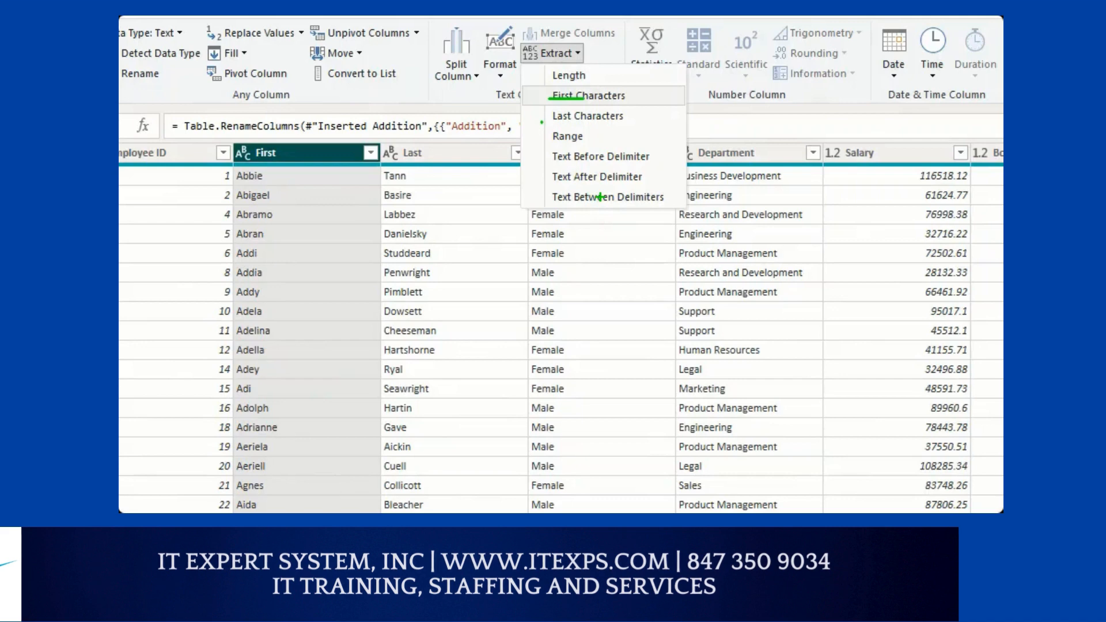
key(Escape)
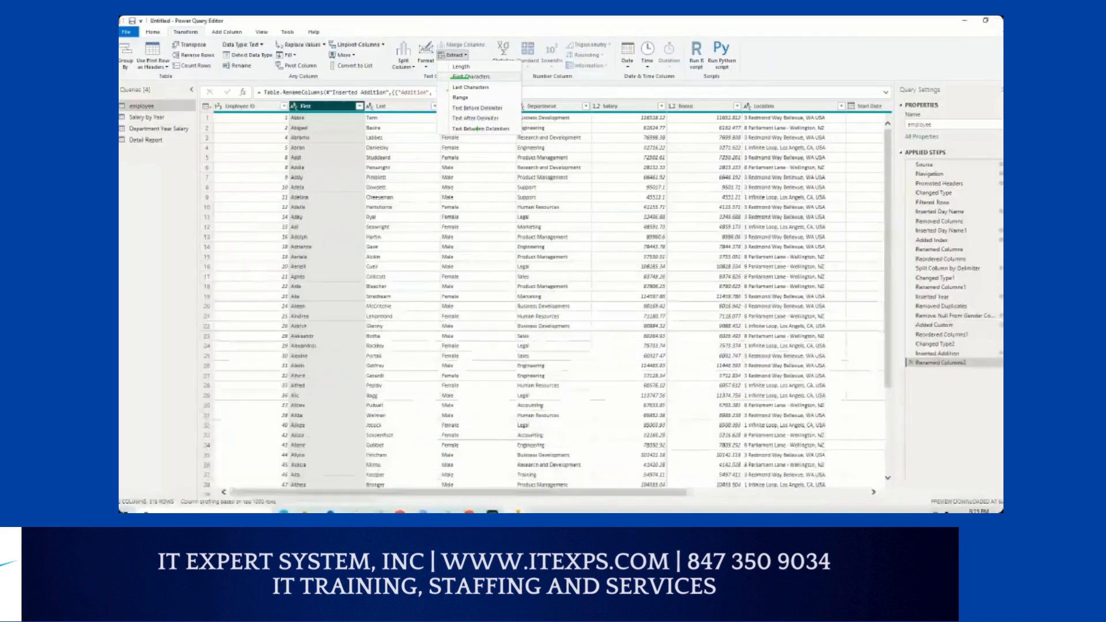
- Extract only the first 1 character of each value in the First column of the employee query
click(458, 54)
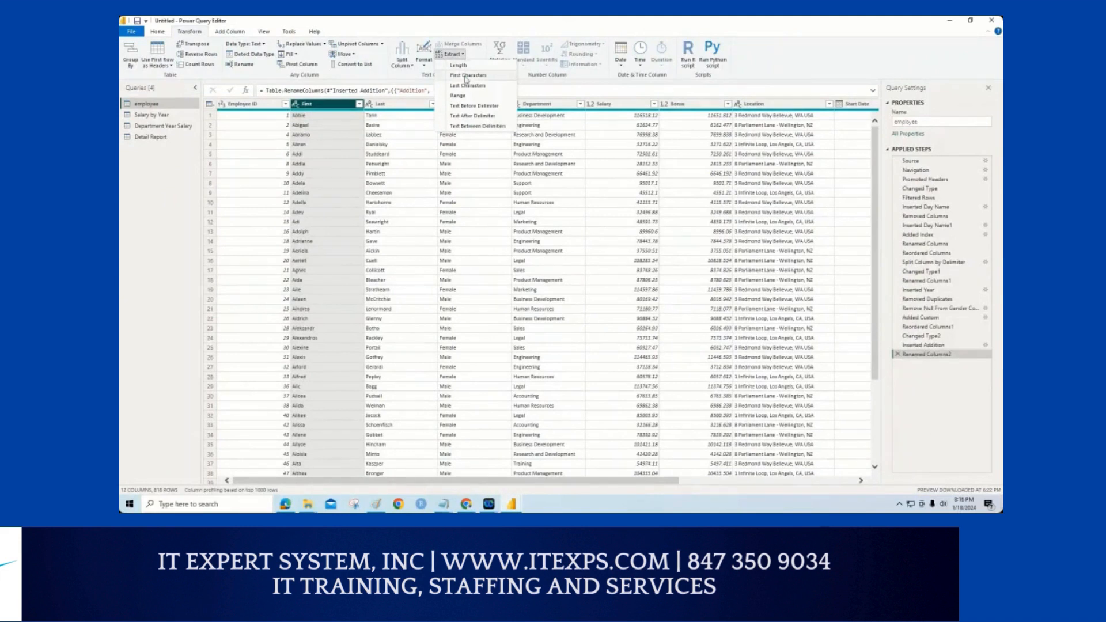
click(467, 76)
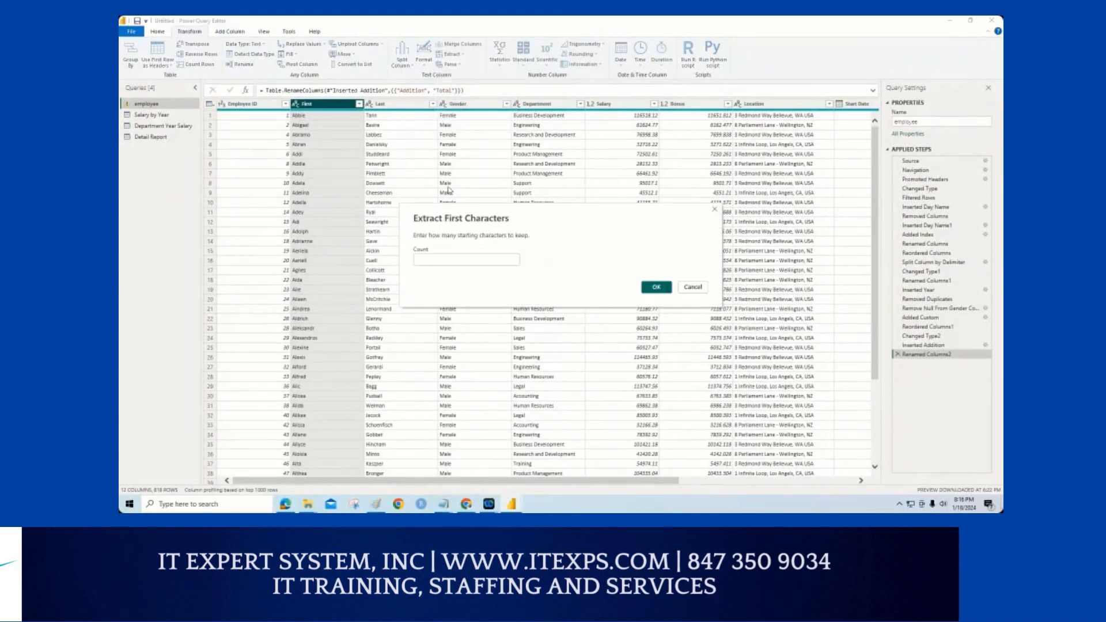
text(1)
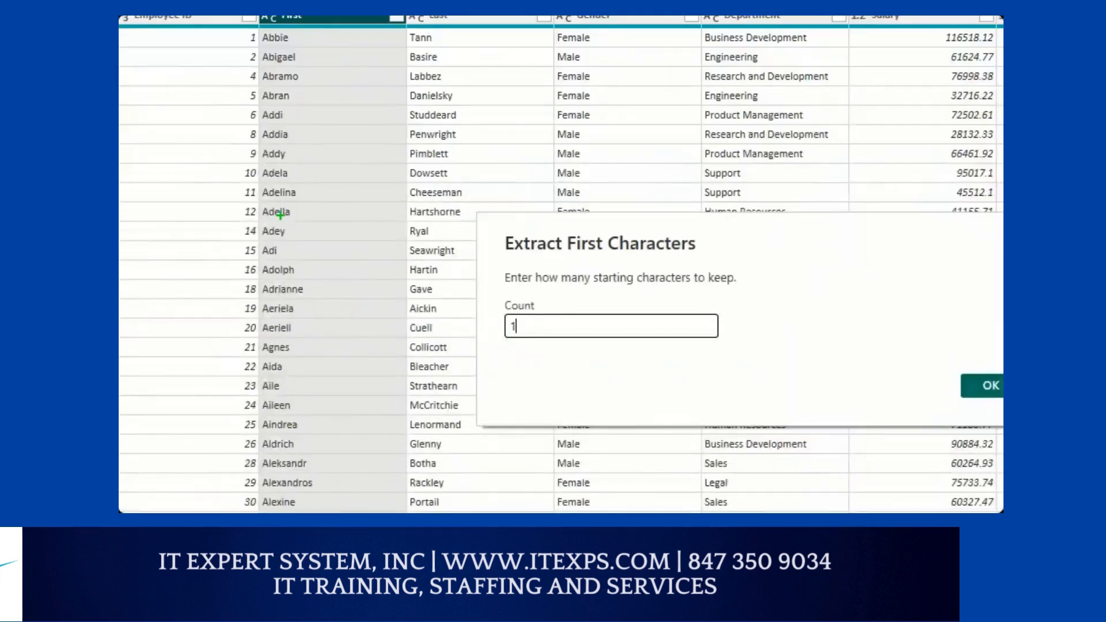
drag(287, 198, 317, 197)
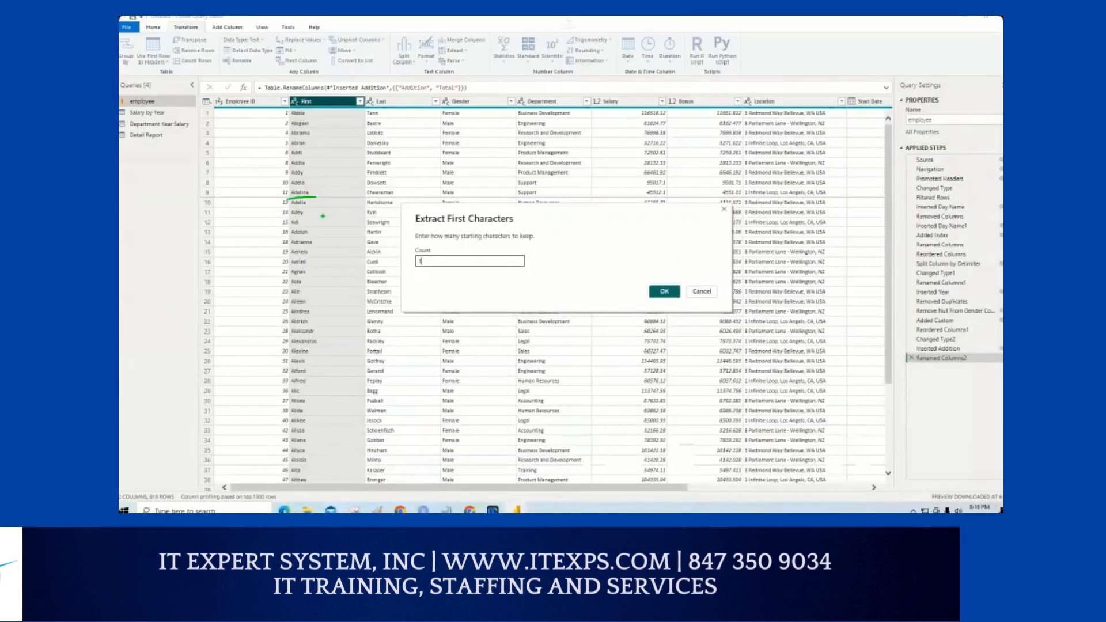
click(656, 291)
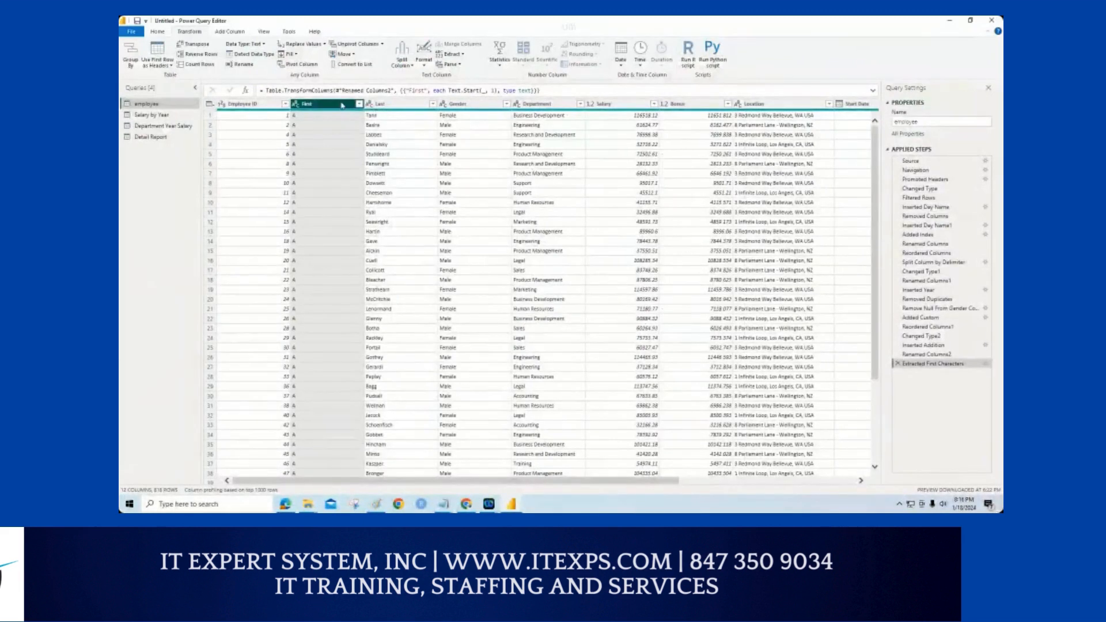
- Merge the First and Last columns into one column named Merged, using Space as the separator
click(408, 92)
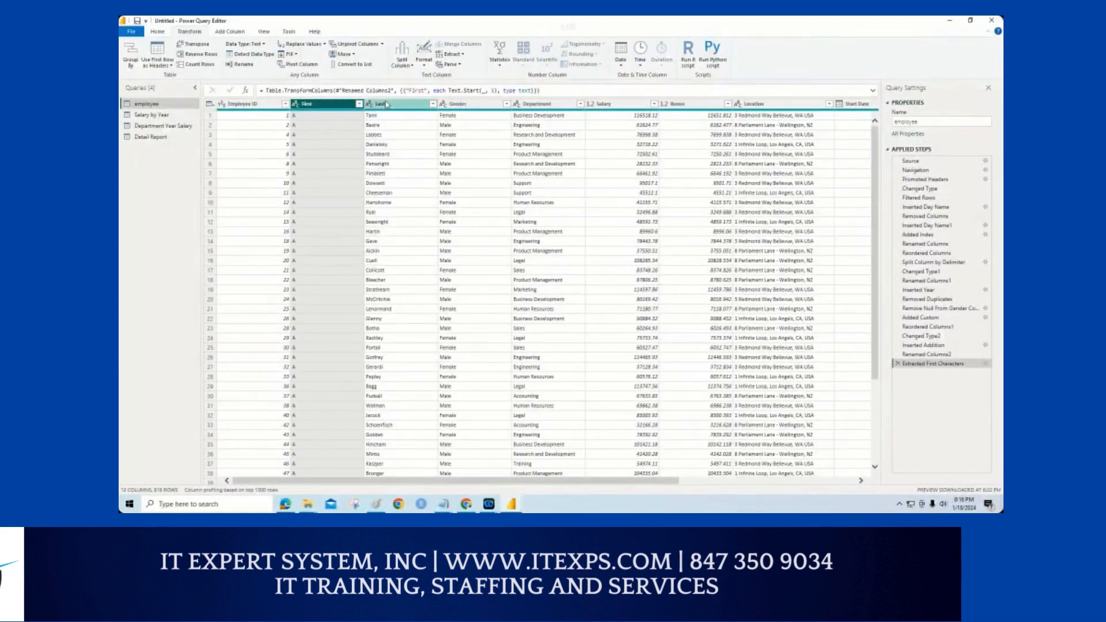
click(345, 105)
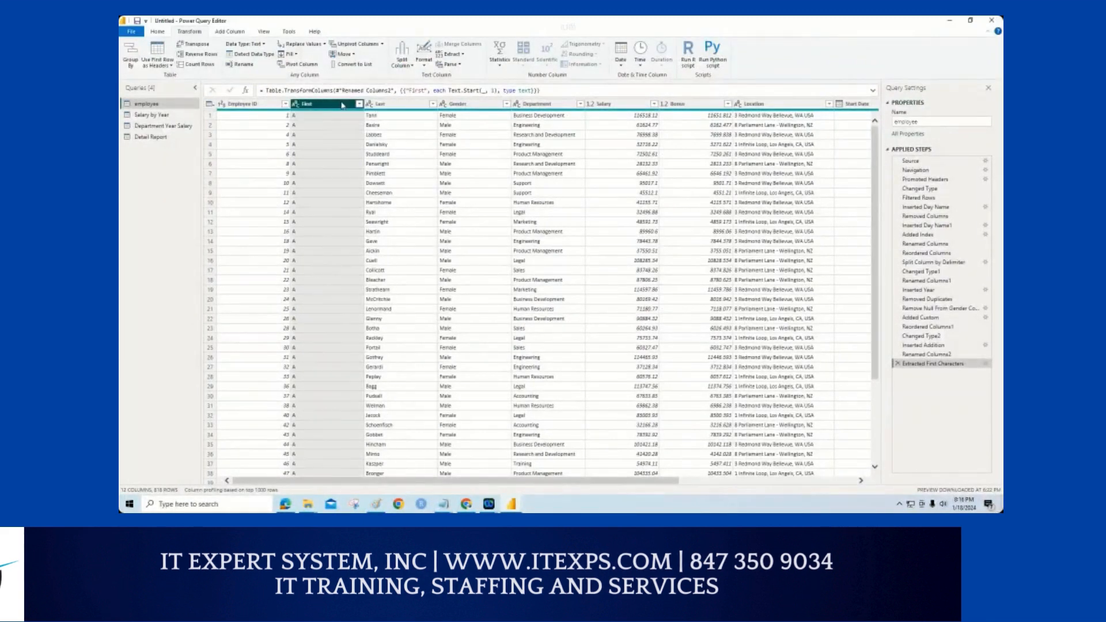
ctrl+click(395, 104)
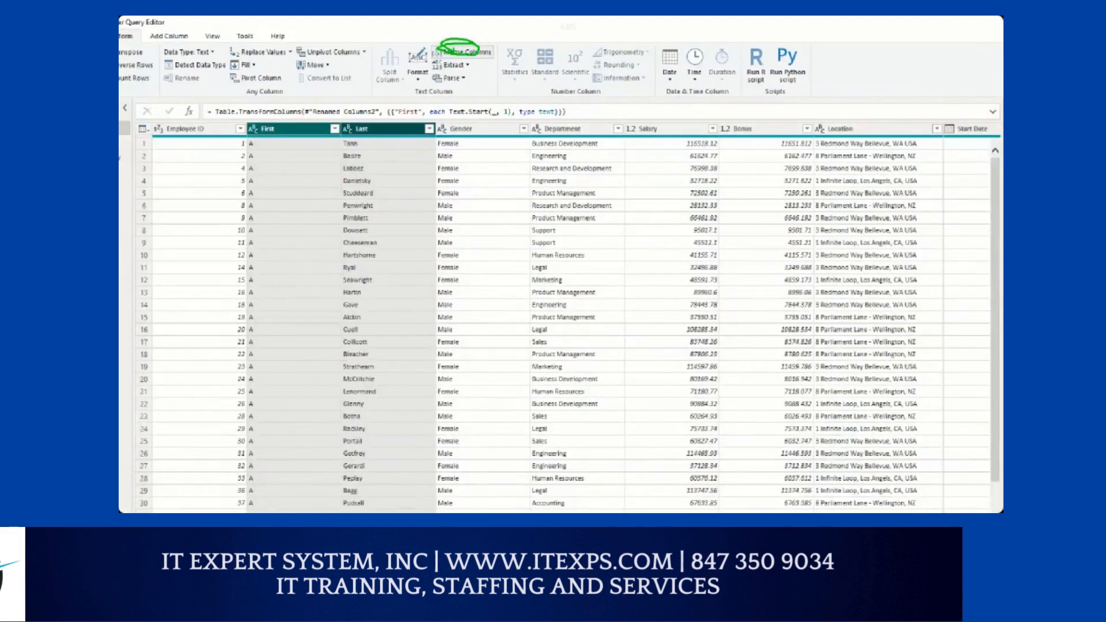
click(465, 52)
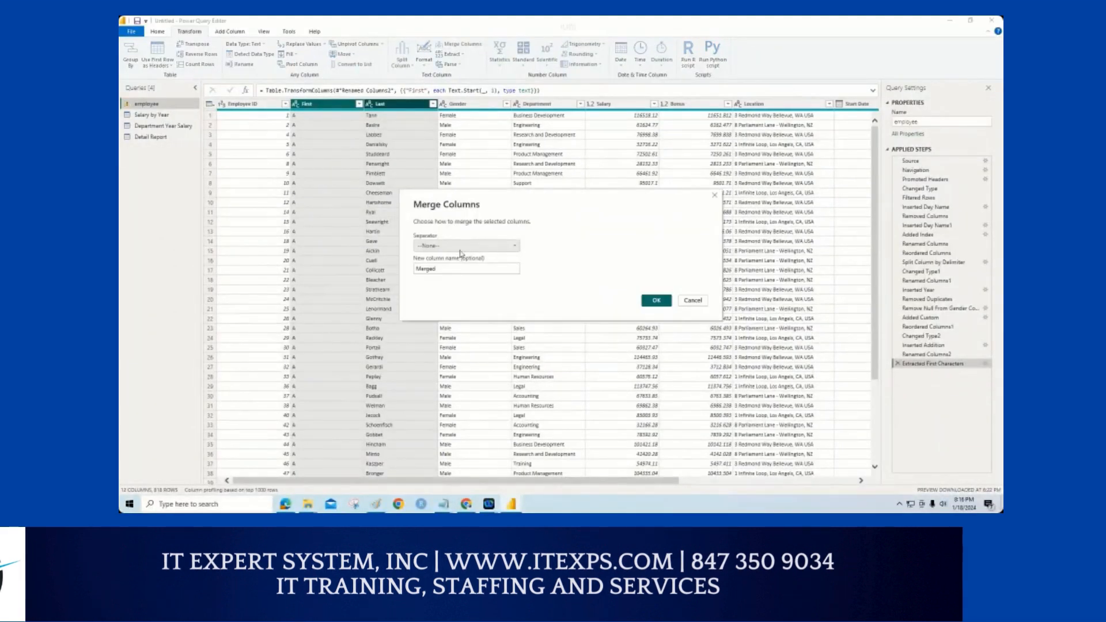
click(461, 246)
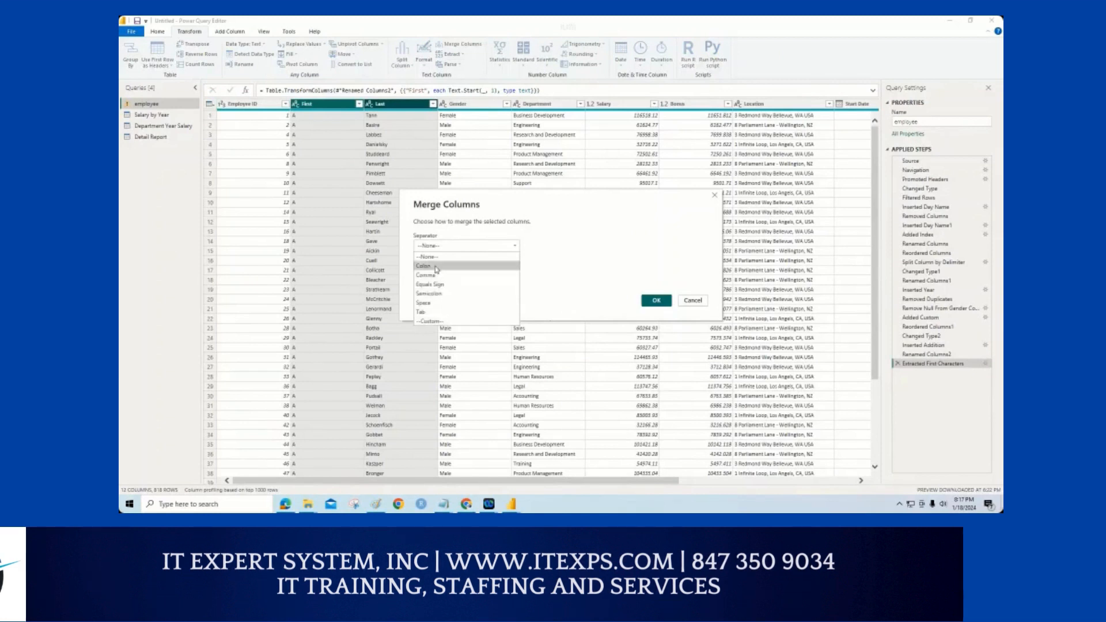
click(429, 304)
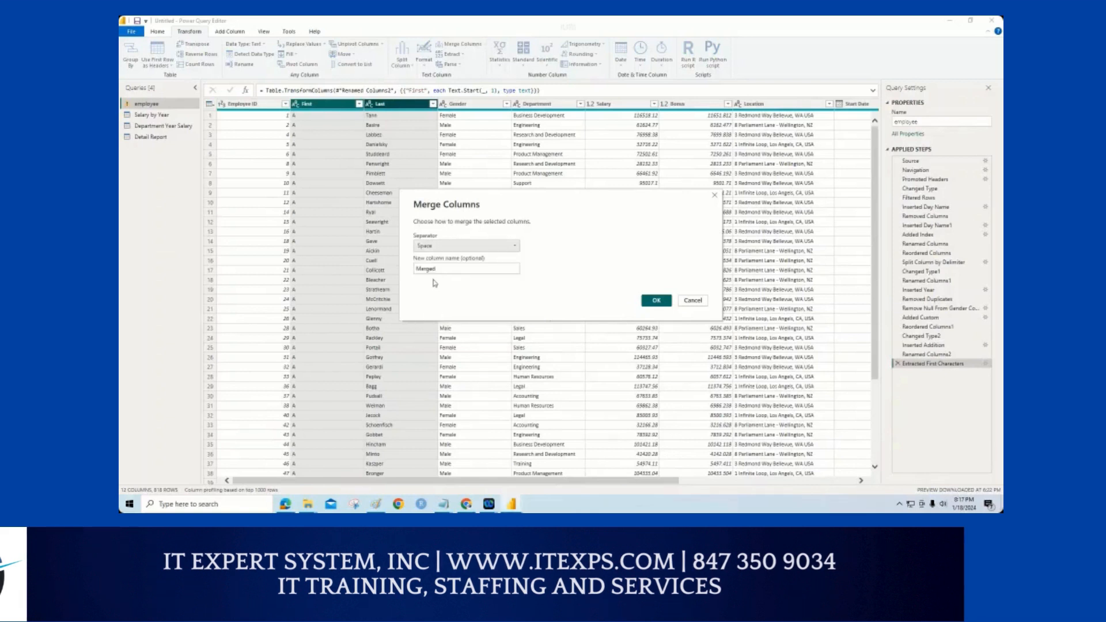
click(657, 302)
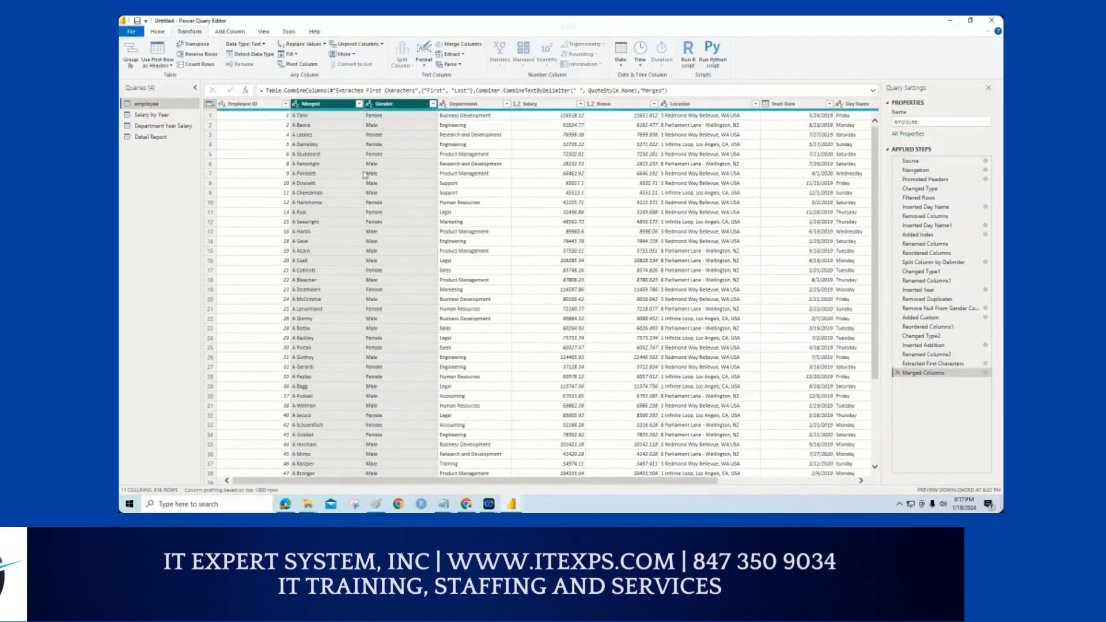
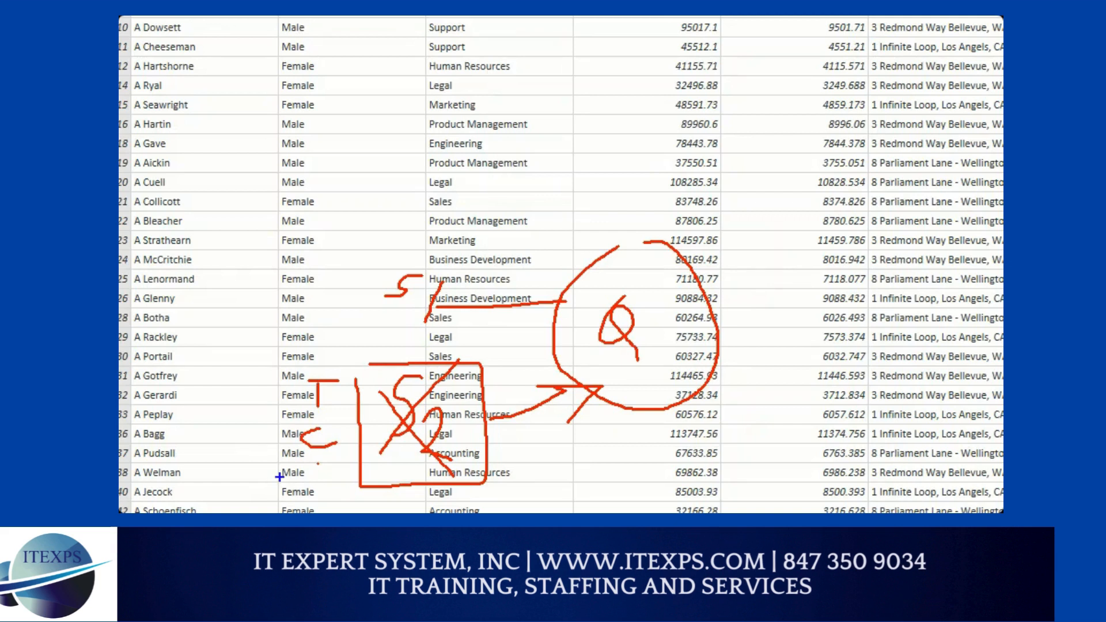
mouse_move(272, 474)
mouse_down()
mouse_move(296, 474)
mouse_move(288, 490)
mouse_move(300, 495)
mouse_up()
mouse_move(604, 438)
mouse_down()
mouse_move(608, 428)
mouse_move(611, 458)
mouse_move(641, 459)
mouse_up()
drag(546, 451, 631, 394)
mouse_move(596, 399)
mouse_down()
mouse_move(627, 392)
mouse_move(633, 411)
mouse_up()
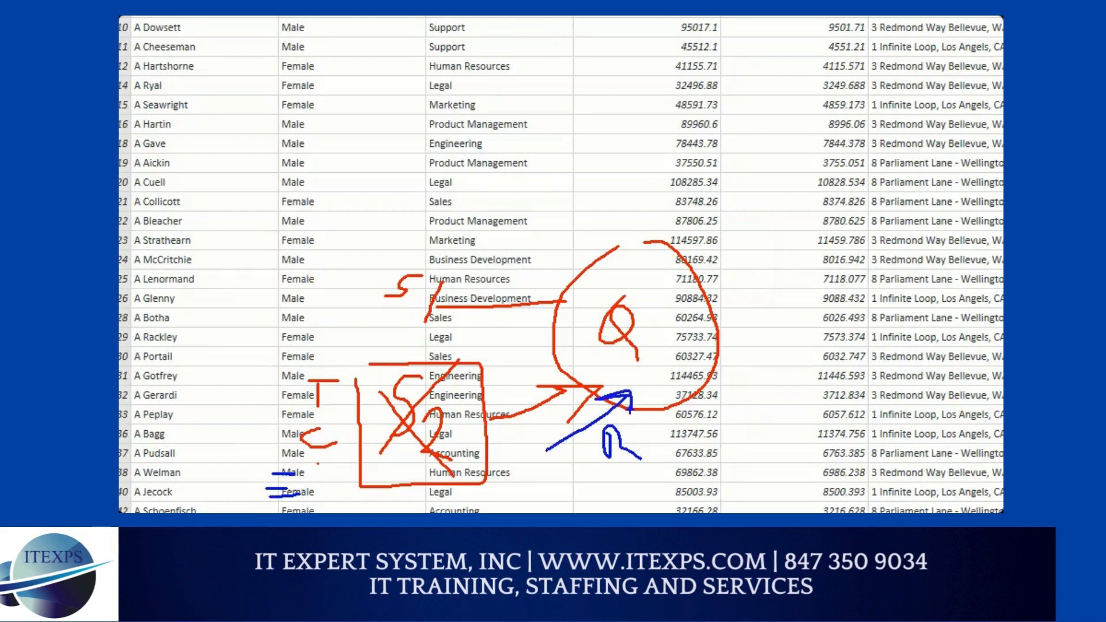
drag(660, 368, 693, 388)
drag(697, 358, 697, 435)
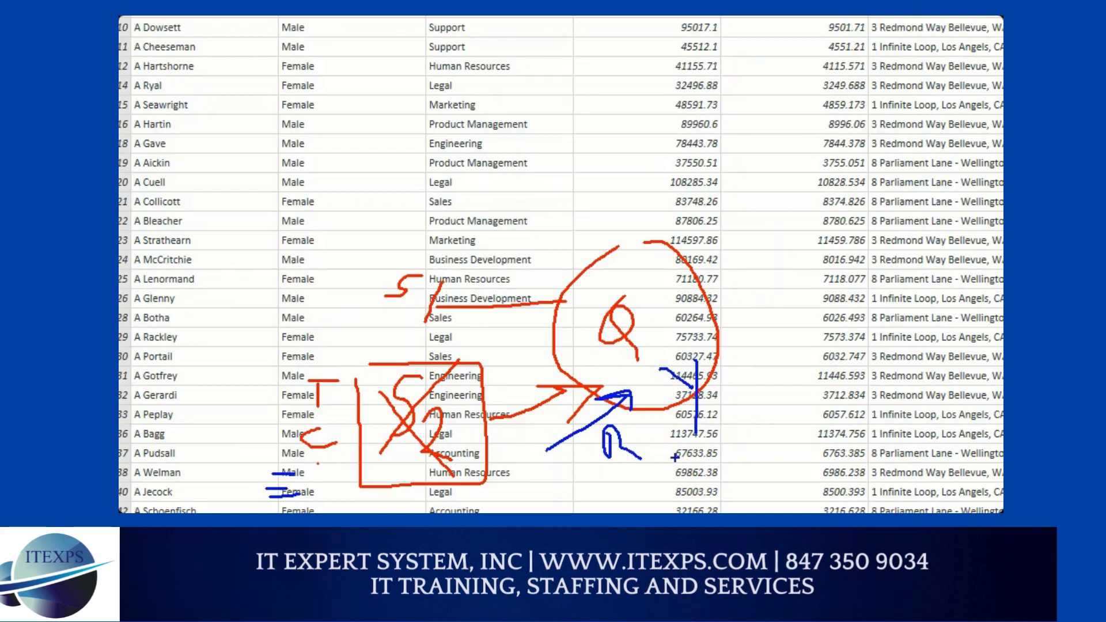
key(Escape)
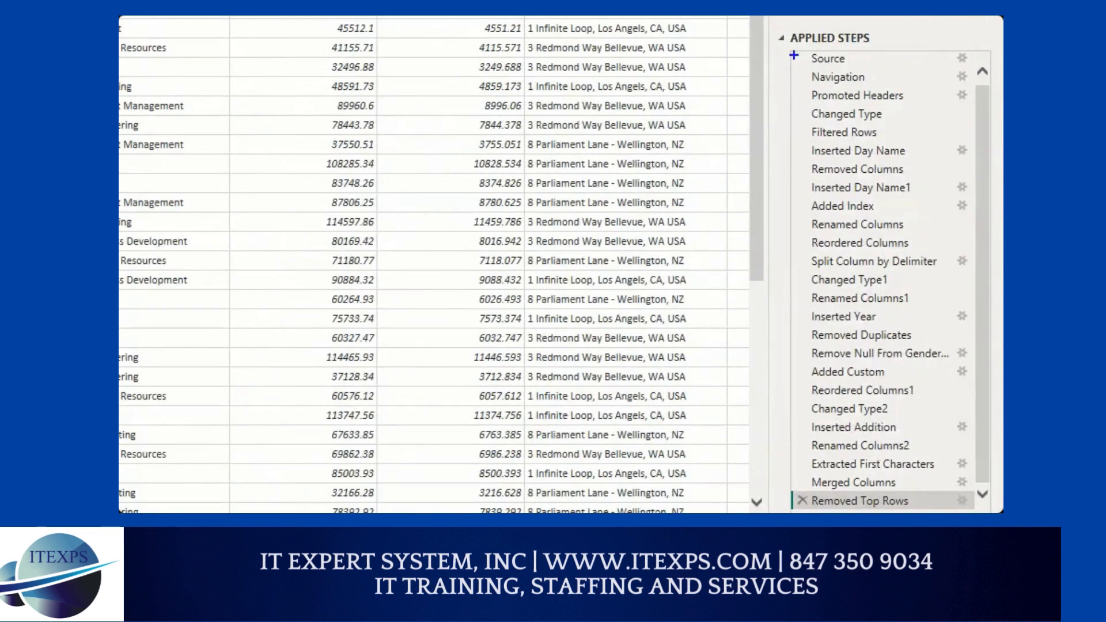
mouse_move(795, 84)
mouse_down()
mouse_move(799, 98)
mouse_move(819, 99)
mouse_up()
drag(793, 137, 805, 134)
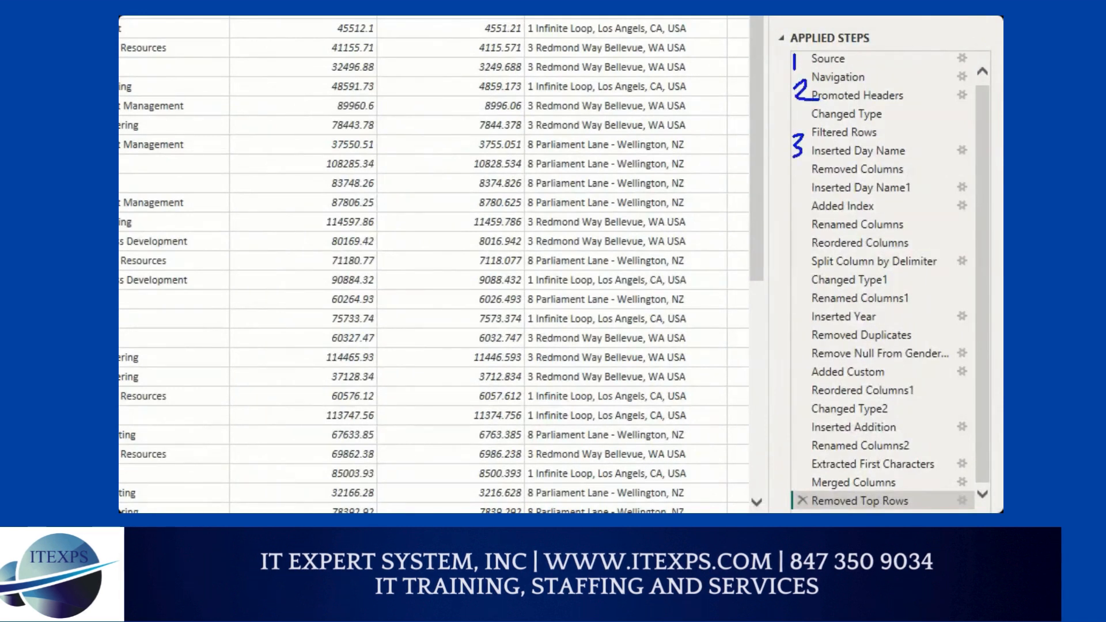
mouse_move(799, 183)
mouse_down()
mouse_move(817, 202)
mouse_move(813, 219)
mouse_up()
mouse_move(888, 194)
mouse_down()
mouse_move(799, 196)
mouse_move(860, 225)
mouse_up()
drag(849, 92, 850, 157)
drag(834, 137, 859, 131)
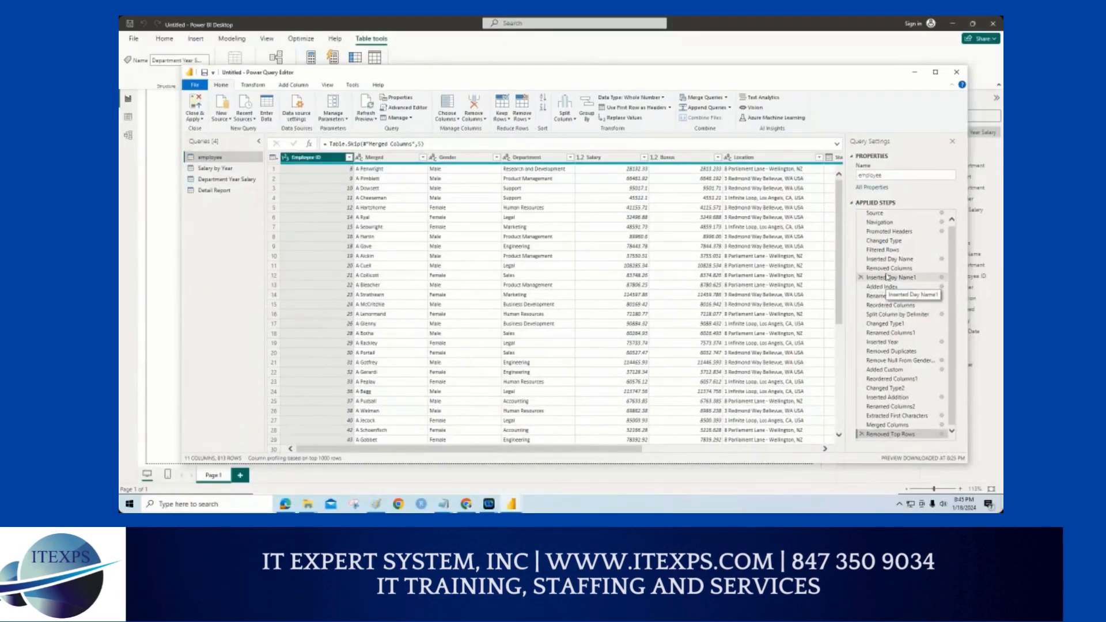
mouse_move(888, 277)
mouse_down()
mouse_move(890, 255)
mouse_move(888, 287)
mouse_up()
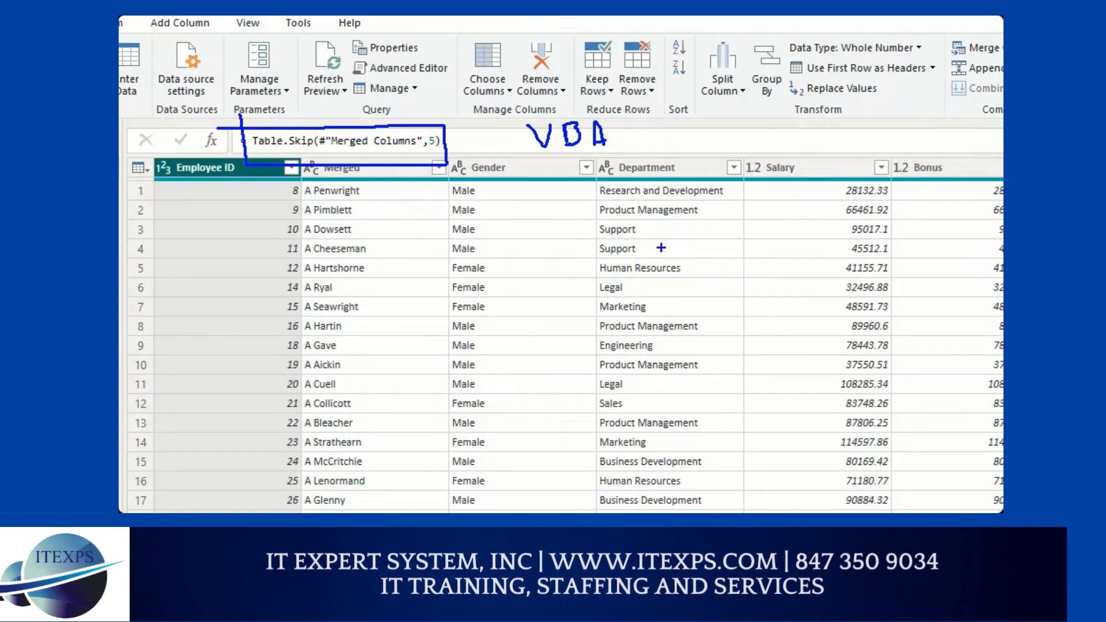
drag(444, 270, 451, 326)
drag(442, 314, 442, 355)
drag(451, 333, 462, 349)
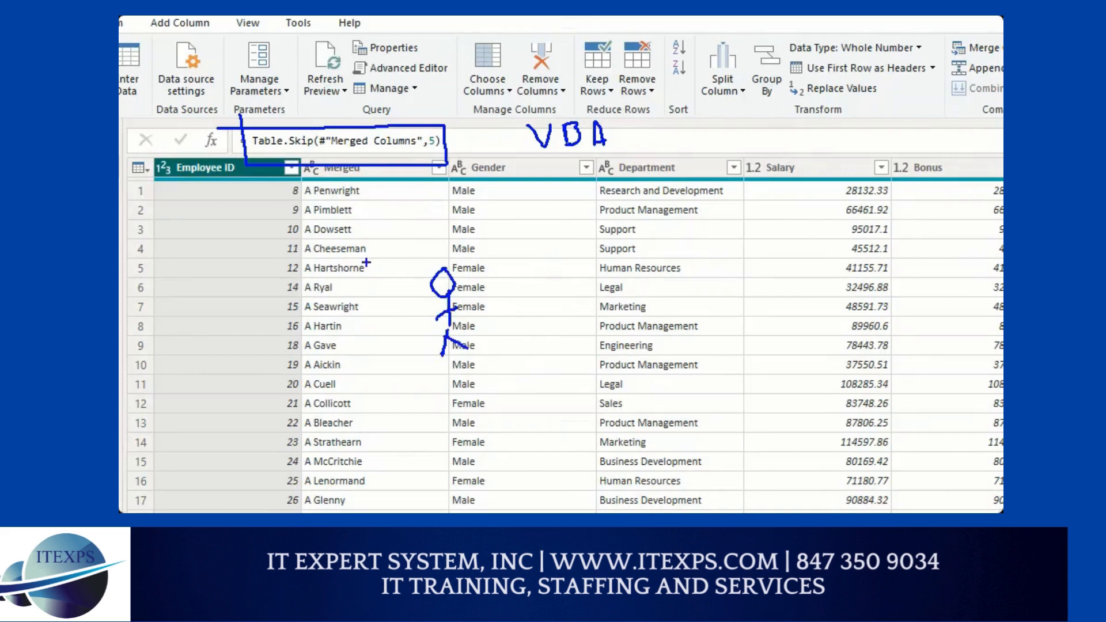
mouse_move(347, 252)
mouse_down()
mouse_move(289, 248)
mouse_move(342, 257)
mouse_move(346, 271)
mouse_up()
mouse_move(296, 333)
mouse_down()
mouse_move(266, 335)
mouse_move(292, 402)
mouse_move(337, 403)
mouse_up()
mouse_move(290, 439)
mouse_down()
mouse_move(276, 455)
mouse_move(299, 499)
mouse_move(313, 497)
mouse_up()
drag(348, 297, 420, 319)
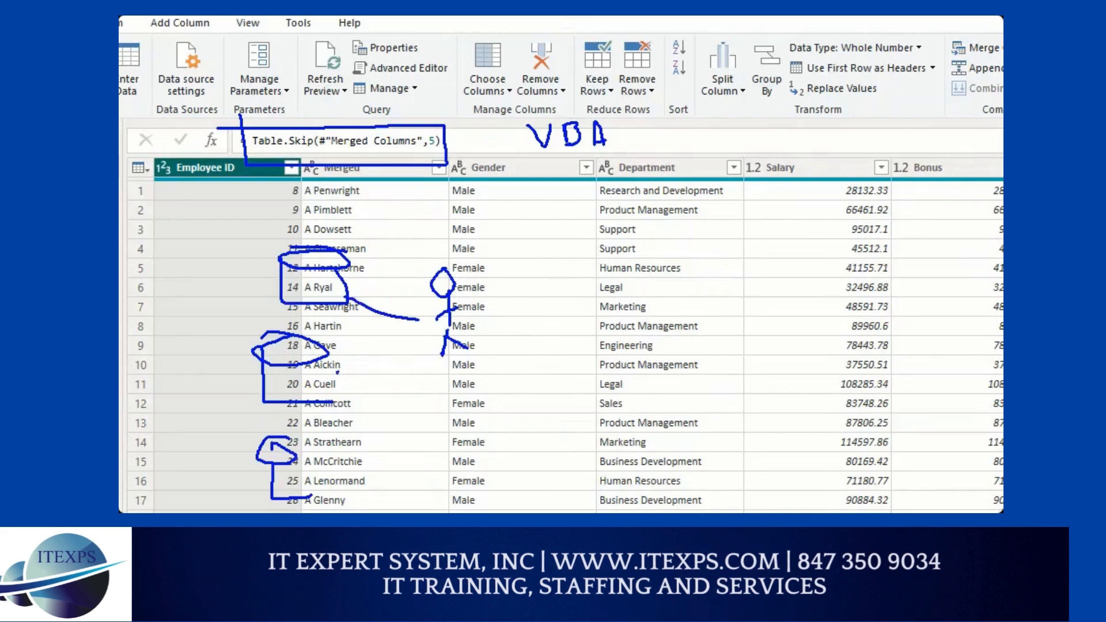
drag(337, 372, 426, 347)
drag(306, 455, 404, 400)
mouse_move(596, 236)
mouse_down()
mouse_move(531, 250)
mouse_move(653, 394)
mouse_move(650, 231)
mouse_move(586, 235)
mouse_up()
mouse_move(574, 283)
mouse_down()
mouse_move(589, 303)
mouse_move(579, 267)
mouse_move(606, 349)
mouse_up()
mouse_move(847, 38)
mouse_down()
mouse_move(825, 53)
mouse_move(828, 75)
mouse_up()
mouse_move(869, 22)
mouse_down()
mouse_move(871, 73)
mouse_move(882, 38)
mouse_up()
mouse_move(876, 56)
mouse_down()
mouse_move(891, 39)
mouse_move(904, 59)
mouse_up()
drag(904, 25, 918, 27)
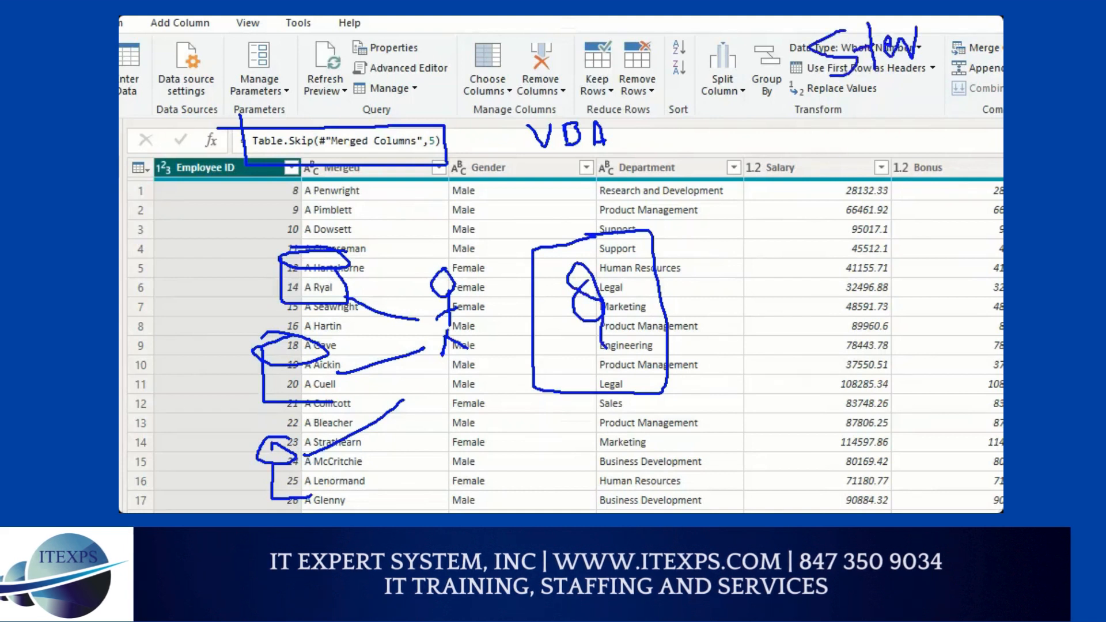
mouse_move(876, 98)
mouse_down()
mouse_move(865, 104)
mouse_move(862, 153)
mouse_move(873, 133)
mouse_move(848, 171)
mouse_up()
drag(864, 151, 885, 171)
mouse_move(890, 130)
mouse_down()
mouse_move(937, 128)
mouse_move(934, 142)
mouse_move(973, 108)
mouse_move(988, 119)
mouse_move(982, 157)
mouse_move(979, 118)
mouse_up()
mouse_move(956, 190)
mouse_down()
mouse_move(992, 207)
mouse_move(973, 239)
mouse_move(991, 210)
mouse_up()
mouse_move(977, 269)
mouse_down()
mouse_move(937, 283)
mouse_move(992, 274)
mouse_up()
mouse_move(938, 275)
mouse_down()
mouse_move(936, 291)
mouse_move(992, 317)
mouse_move(991, 282)
mouse_up()
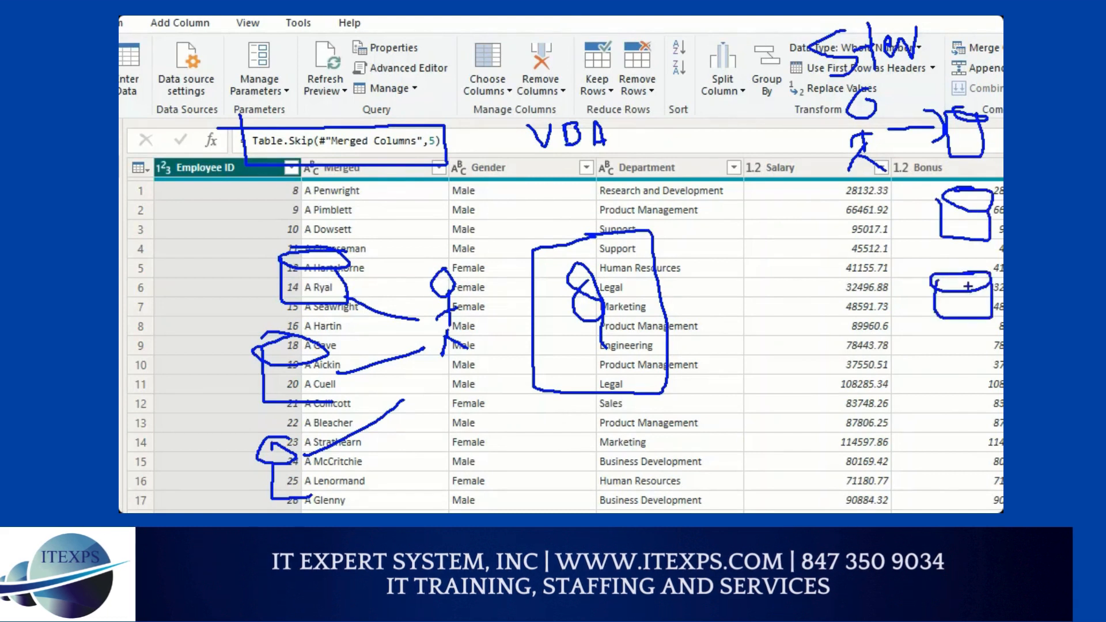
mouse_move(206, 254)
mouse_down()
mouse_move(245, 235)
mouse_move(242, 270)
mouse_up()
mouse_move(951, 73)
mouse_down()
mouse_move(996, 64)
mouse_move(977, 88)
mouse_up()
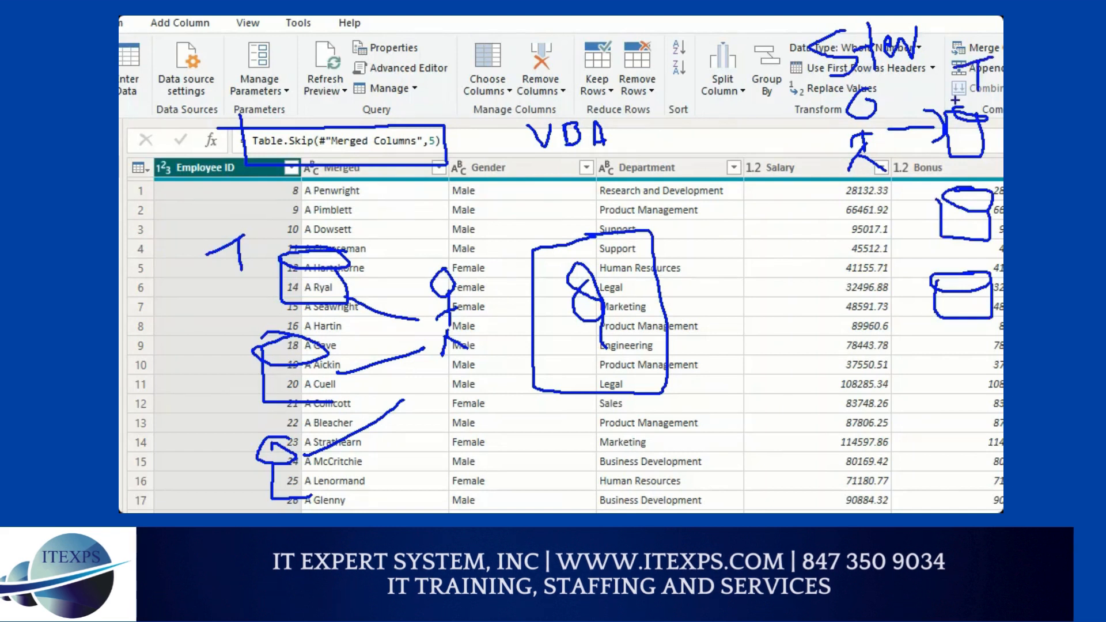
mouse_move(202, 307)
mouse_down()
mouse_move(180, 314)
mouse_move(213, 333)
mouse_up()
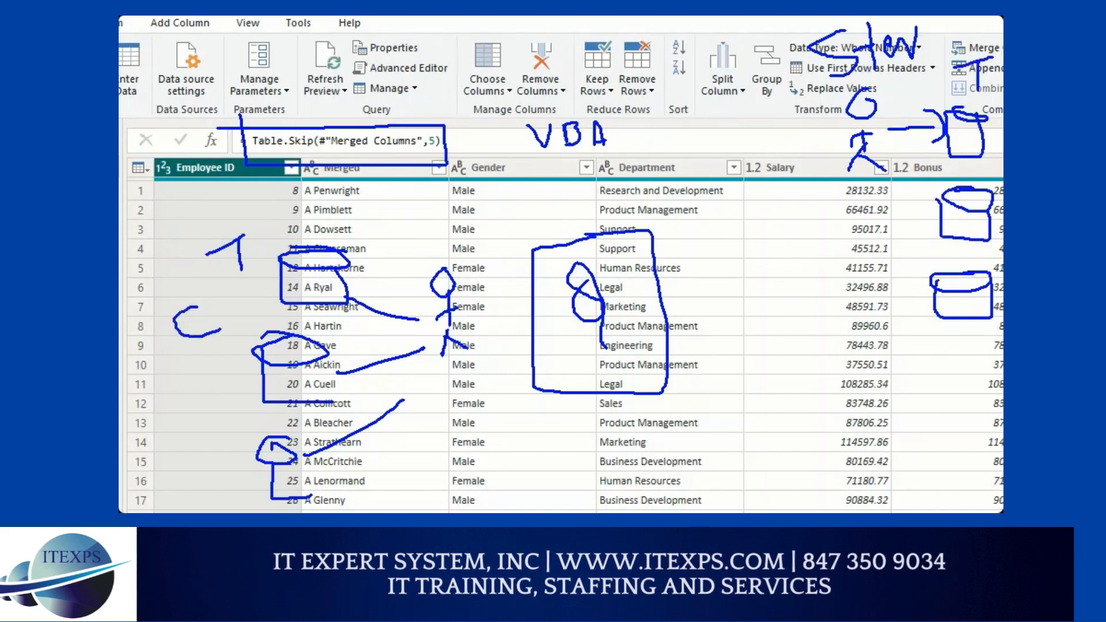
drag(1002, 148, 1003, 169)
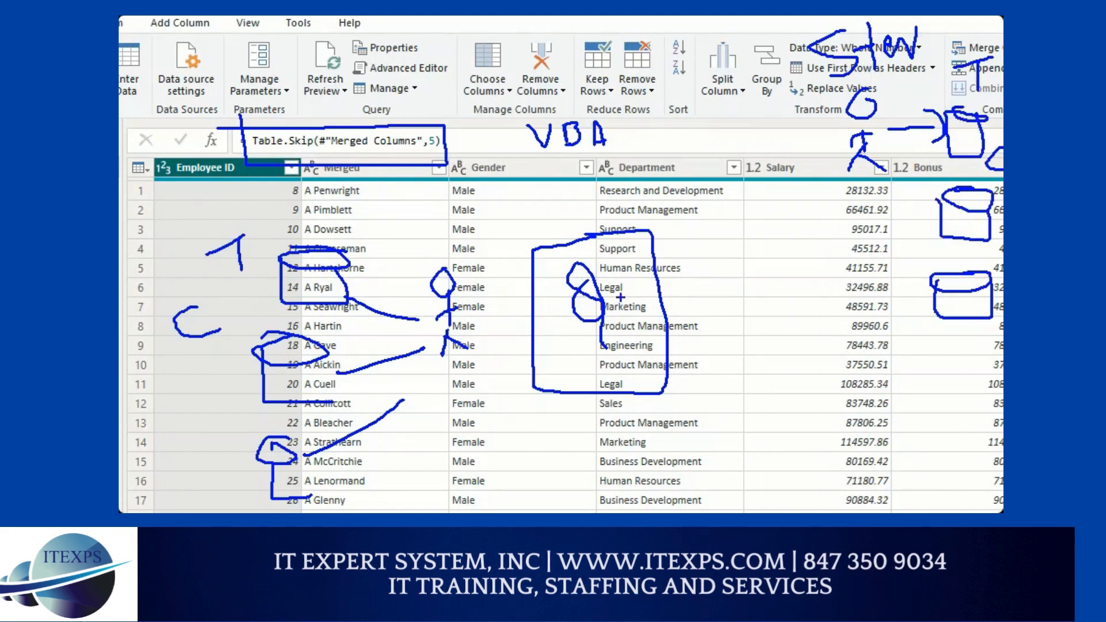
mouse_move(882, 81)
mouse_down()
mouse_move(830, 79)
mouse_move(885, 174)
mouse_move(889, 82)
mouse_up()
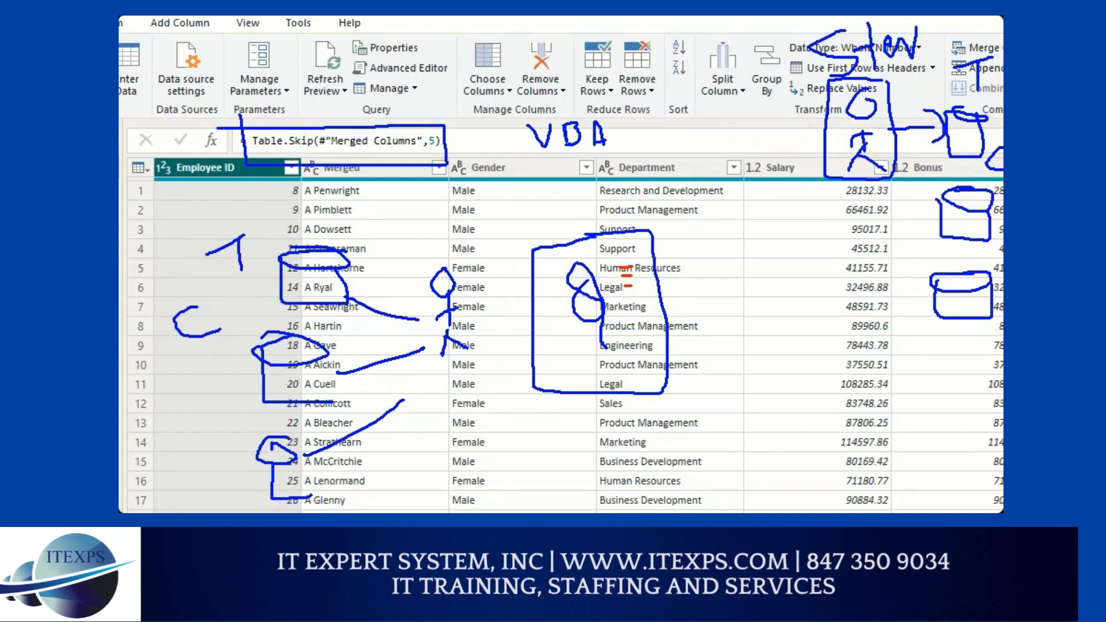
mouse_move(622, 310)
mouse_down()
mouse_move(651, 322)
mouse_move(647, 348)
mouse_up()
mouse_move(614, 221)
mouse_down()
mouse_move(615, 196)
mouse_move(627, 192)
mouse_move(634, 209)
mouse_move(593, 221)
mouse_move(641, 179)
mouse_move(594, 179)
mouse_up()
mouse_move(629, 241)
mouse_down()
mouse_move(649, 284)
mouse_move(650, 380)
mouse_move(619, 299)
mouse_move(618, 241)
mouse_up()
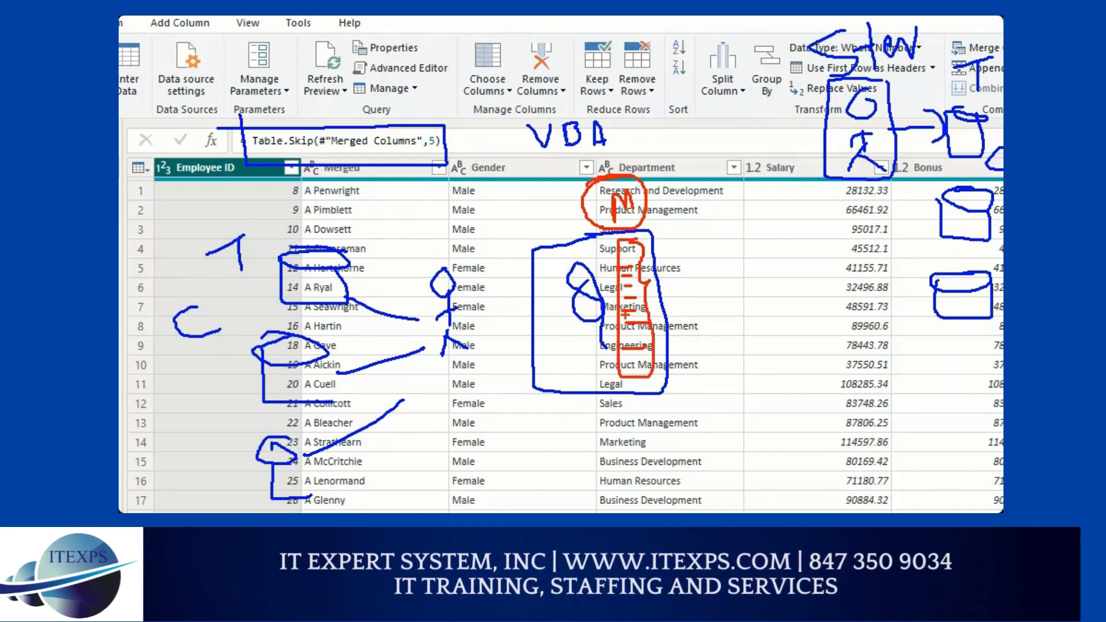
mouse_move(633, 279)
mouse_down()
mouse_move(739, 182)
mouse_move(823, 161)
mouse_move(808, 177)
mouse_up()
mouse_move(908, 97)
mouse_down()
mouse_move(896, 119)
mouse_move(919, 156)
mouse_move(924, 102)
mouse_up()
drag(883, 183, 846, 220)
mouse_move(842, 205)
mouse_down()
mouse_move(853, 227)
mouse_move(845, 299)
mouse_move(803, 235)
mouse_up()
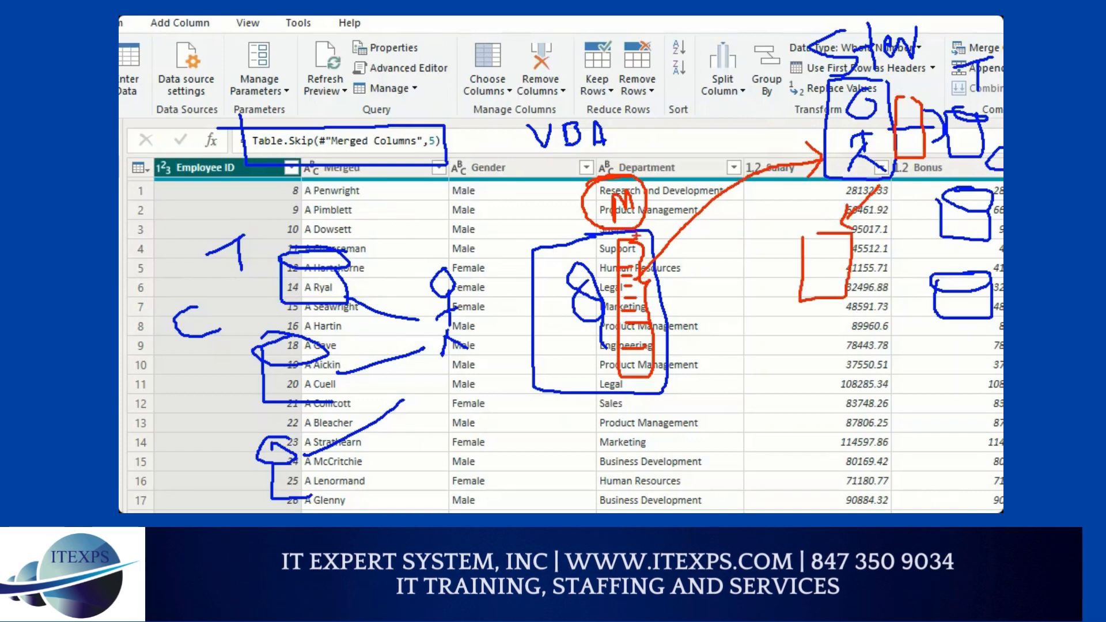
mouse_move(668, 327)
mouse_down()
mouse_move(718, 375)
mouse_move(749, 372)
mouse_move(723, 409)
mouse_move(767, 385)
mouse_move(755, 403)
mouse_up()
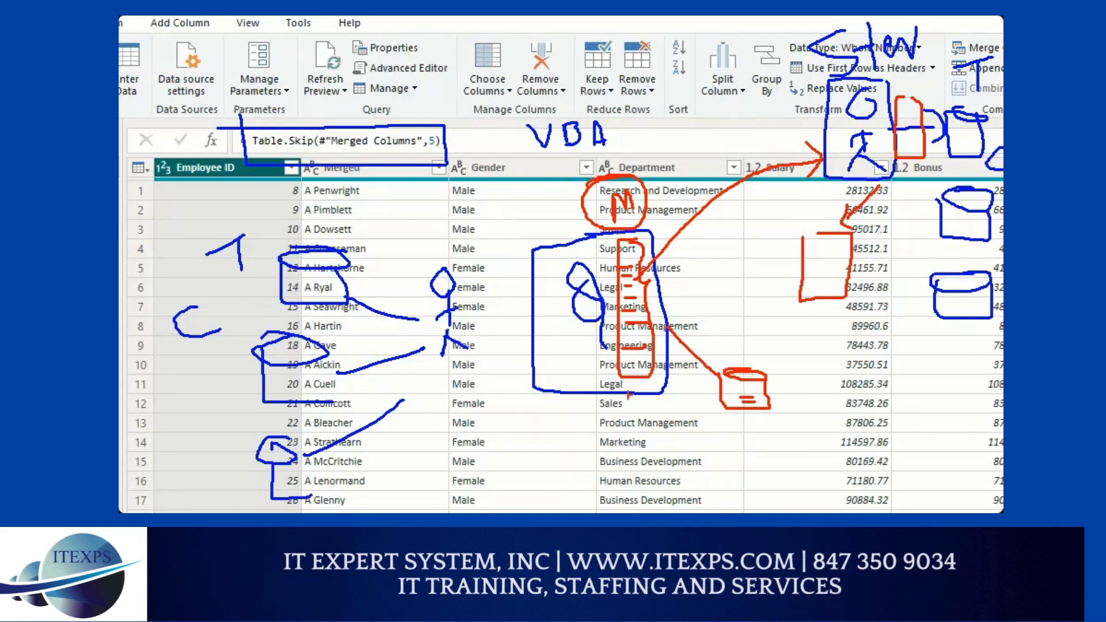
mouse_move(303, 61)
mouse_down()
mouse_move(344, 58)
mouse_move(329, 80)
mouse_up()
drag(355, 70, 413, 32)
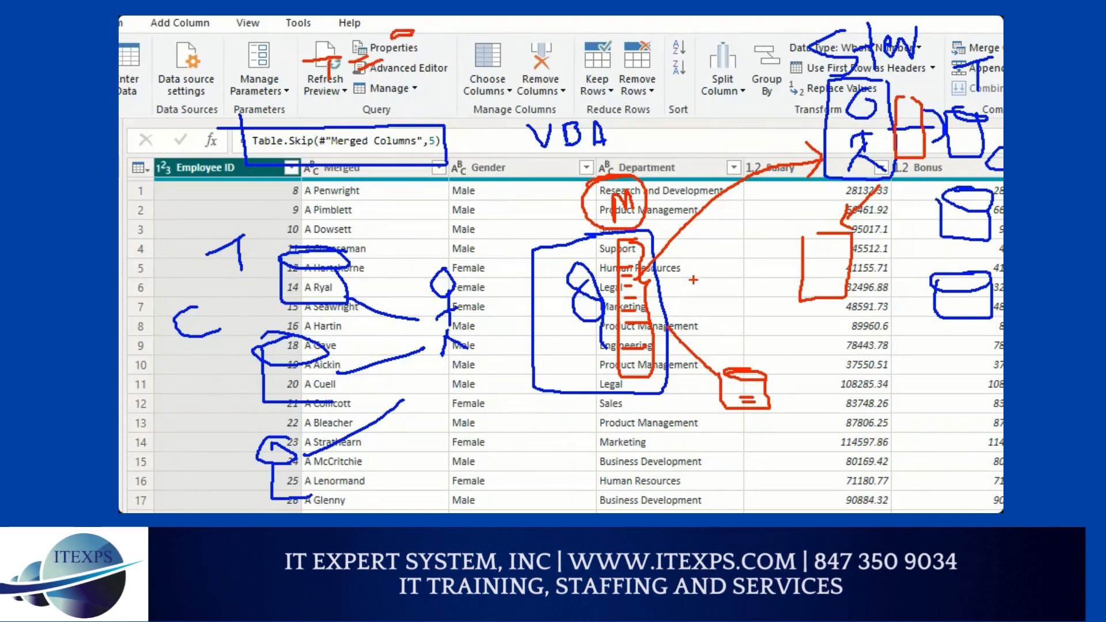
mouse_move(693, 280)
mouse_down()
mouse_move(691, 304)
mouse_move(704, 294)
mouse_up()
mouse_move(726, 257)
mouse_down()
mouse_move(727, 292)
mouse_move(720, 284)
mouse_move(746, 283)
mouse_move(750, 295)
mouse_up()
mouse_move(746, 315)
mouse_down()
mouse_move(732, 313)
mouse_move(744, 335)
mouse_move(788, 317)
mouse_up()
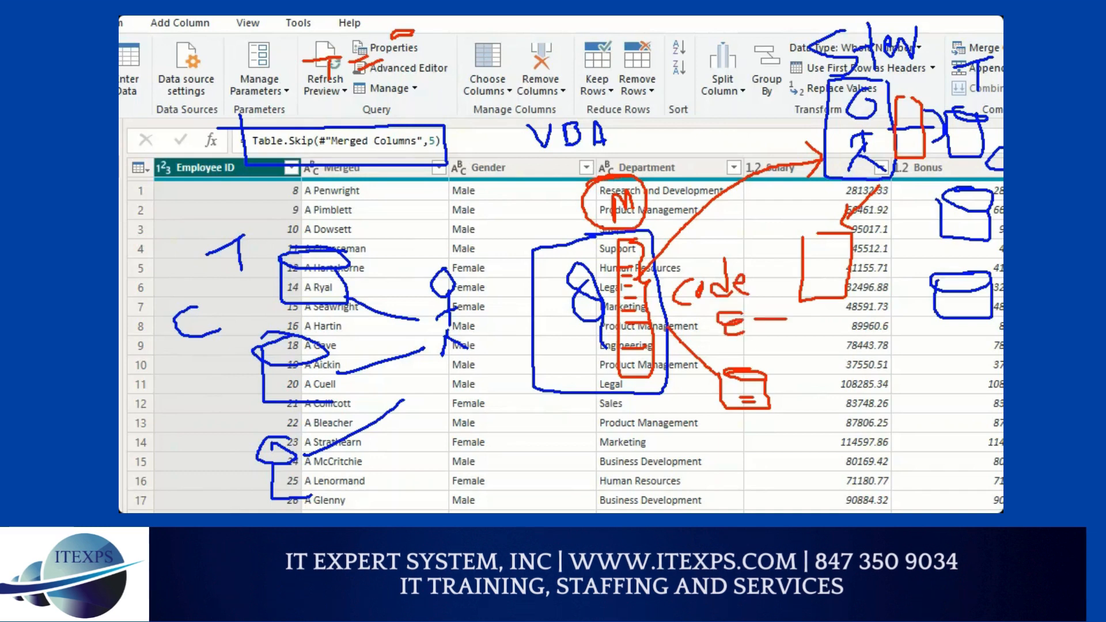
mouse_move(749, 354)
mouse_down()
mouse_move(697, 381)
mouse_move(749, 350)
mouse_move(693, 431)
mouse_move(757, 451)
mouse_up()
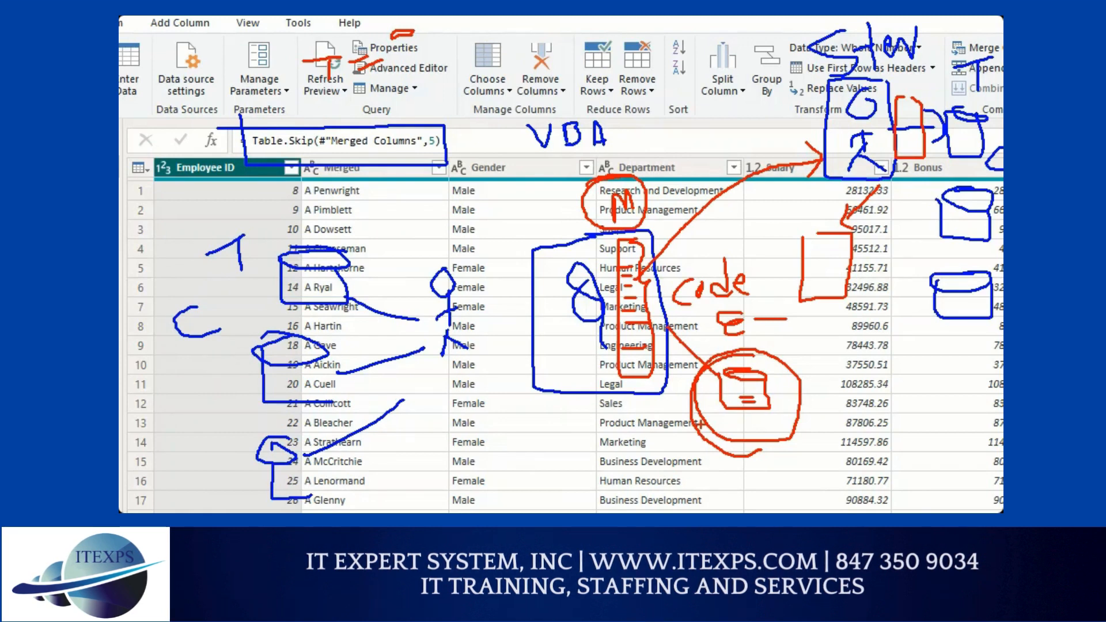
mouse_move(328, 134)
mouse_down()
mouse_move(461, 249)
mouse_move(425, 461)
mouse_move(343, 495)
mouse_up()
mouse_move(296, 192)
mouse_down()
mouse_move(297, 223)
mouse_move(315, 221)
mouse_up()
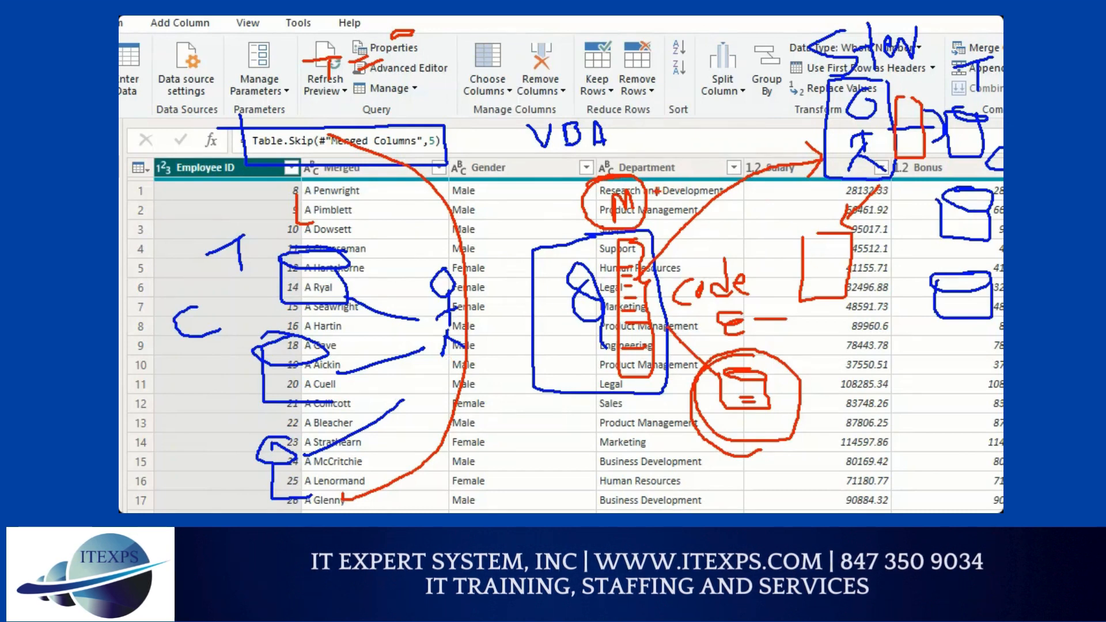
mouse_move(657, 191)
mouse_down()
mouse_move(686, 202)
mouse_move(731, 291)
mouse_up()
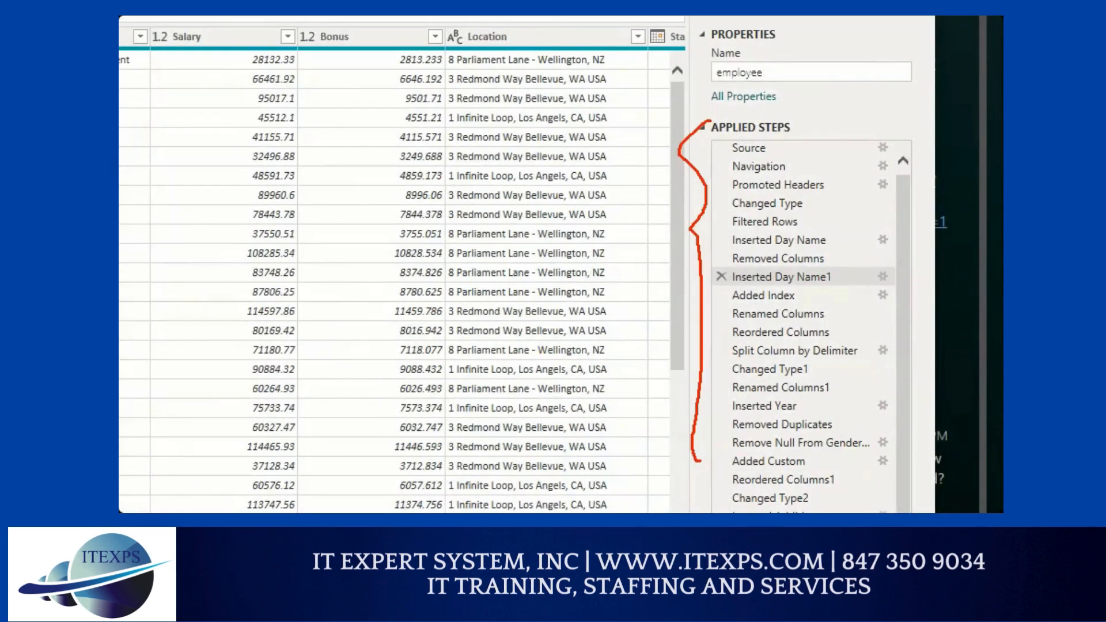
drag(701, 461, 718, 459)
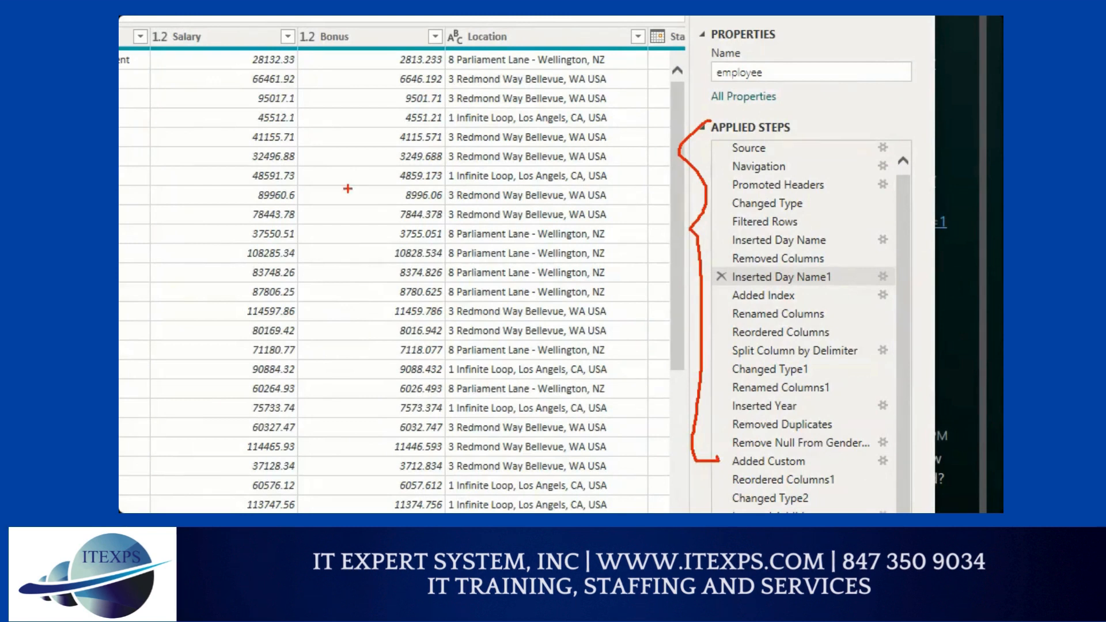
mouse_move(346, 186)
mouse_down()
mouse_move(367, 222)
mouse_move(387, 221)
mouse_move(494, 167)
mouse_move(477, 199)
mouse_up()
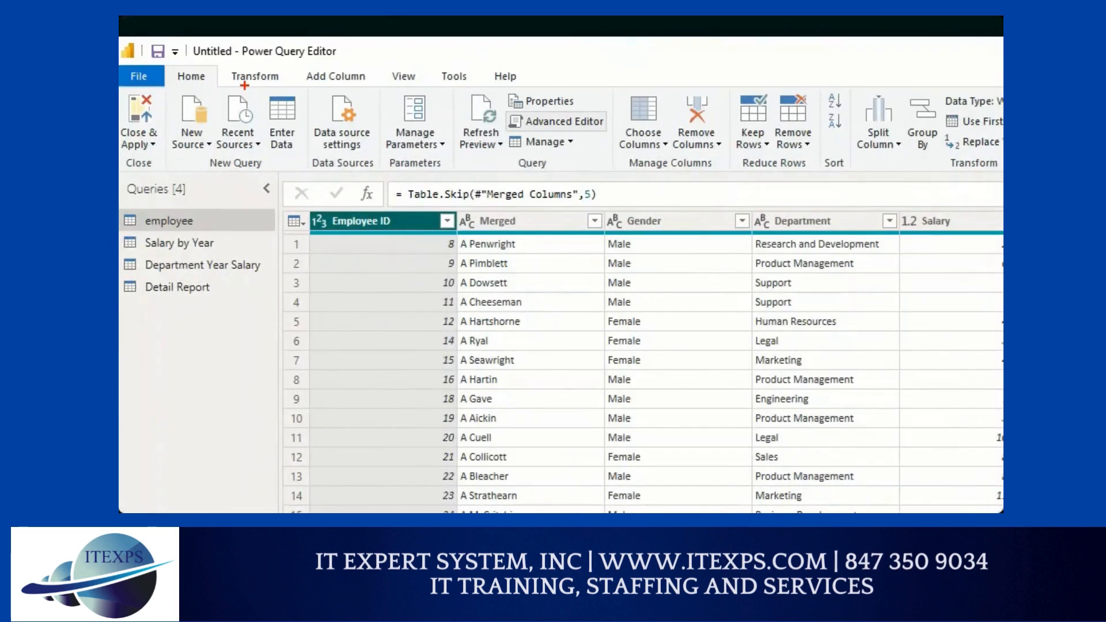
- Open the employee query's code in the Advanced Editor and examine its source file, renamed columns and sequence of transformations
mouse_move(208, 56)
mouse_down()
mouse_move(167, 68)
mouse_move(220, 81)
mouse_move(198, 53)
mouse_up()
mouse_move(294, 90)
mouse_down()
mouse_move(579, 64)
mouse_move(578, 105)
mouse_move(600, 98)
mouse_up()
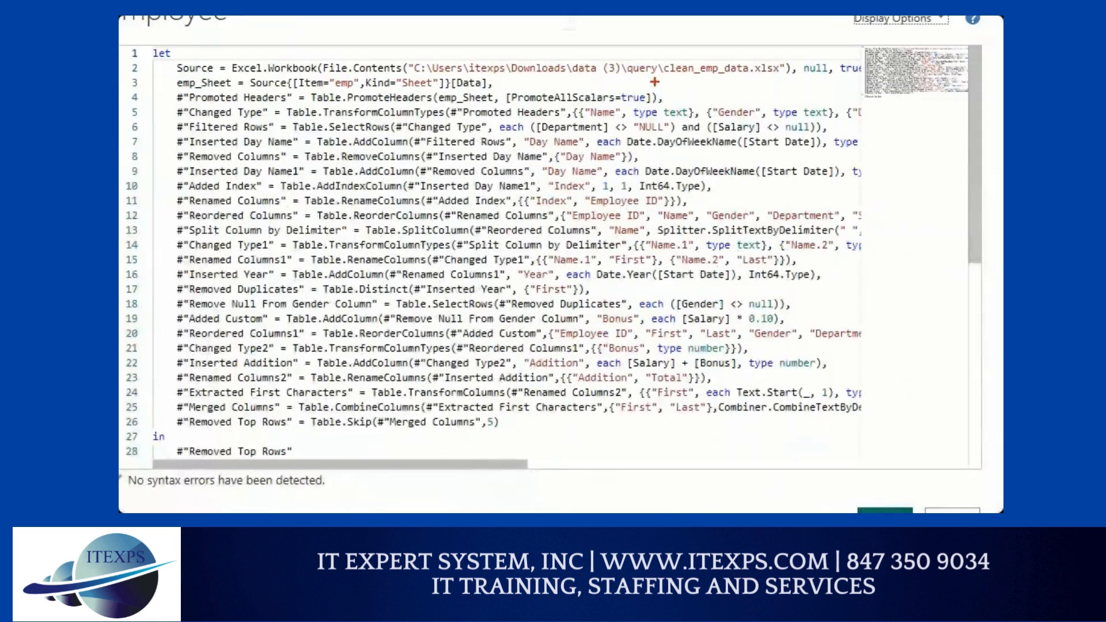
drag(636, 123, 766, 125)
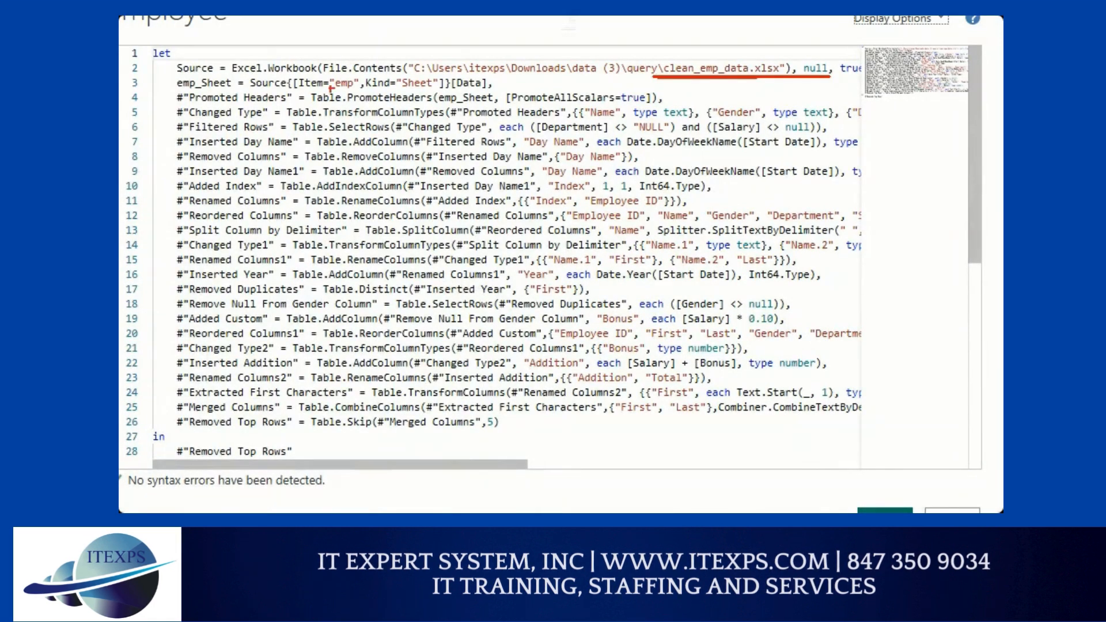
mouse_move(260, 55)
mouse_down()
mouse_move(225, 77)
mouse_move(233, 207)
mouse_move(195, 284)
mouse_move(202, 423)
mouse_move(223, 430)
mouse_up()
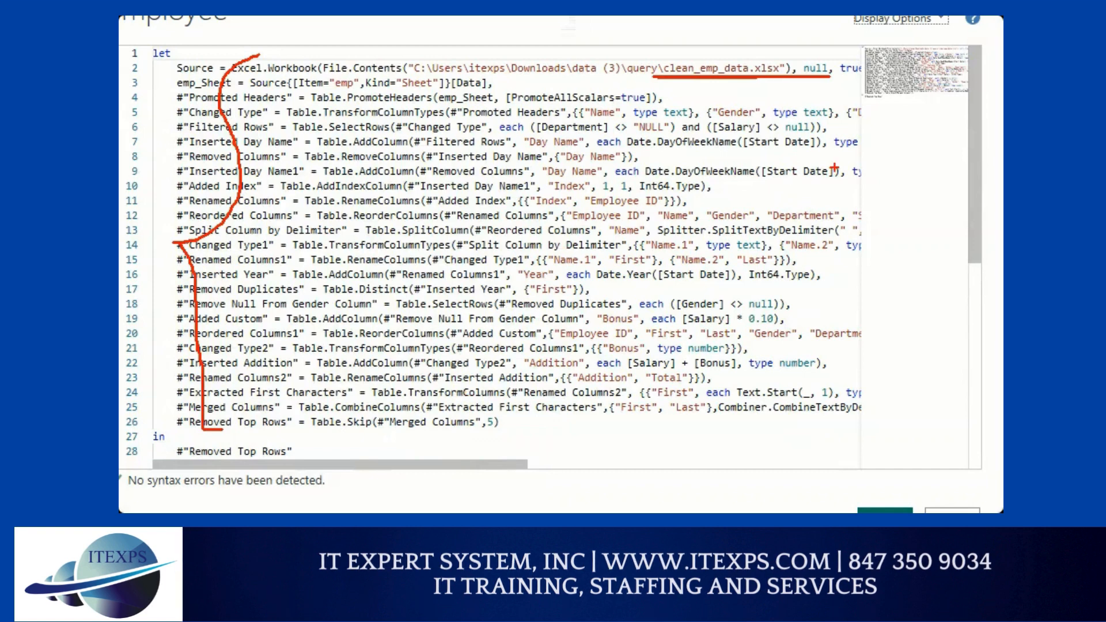
drag(823, 124, 778, 172)
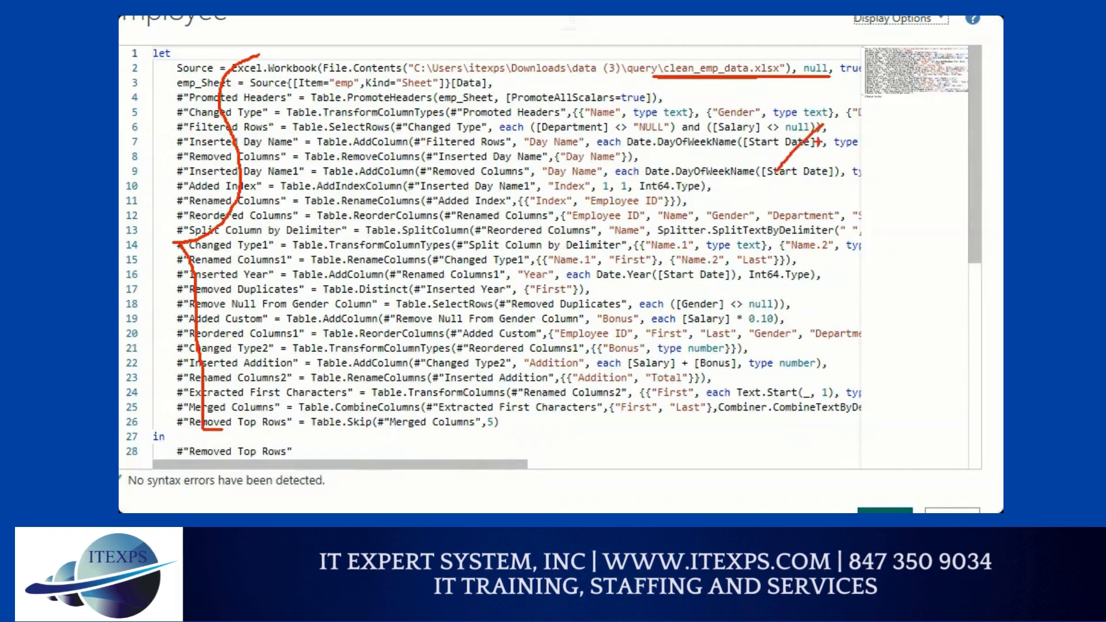
drag(821, 138, 774, 187)
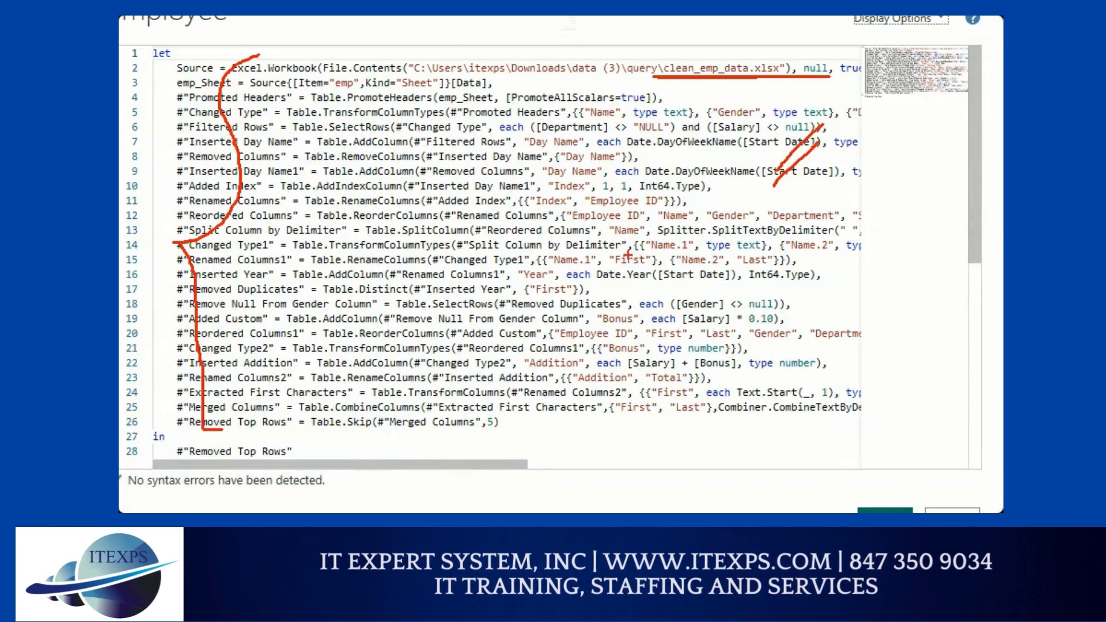
drag(612, 266, 639, 265)
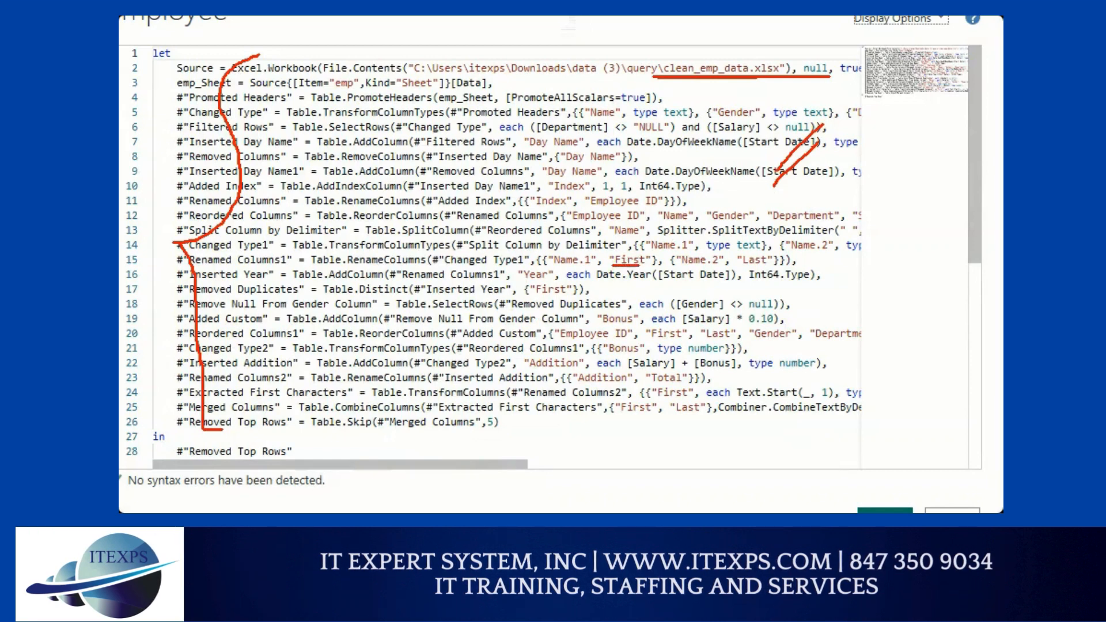
drag(738, 265, 755, 264)
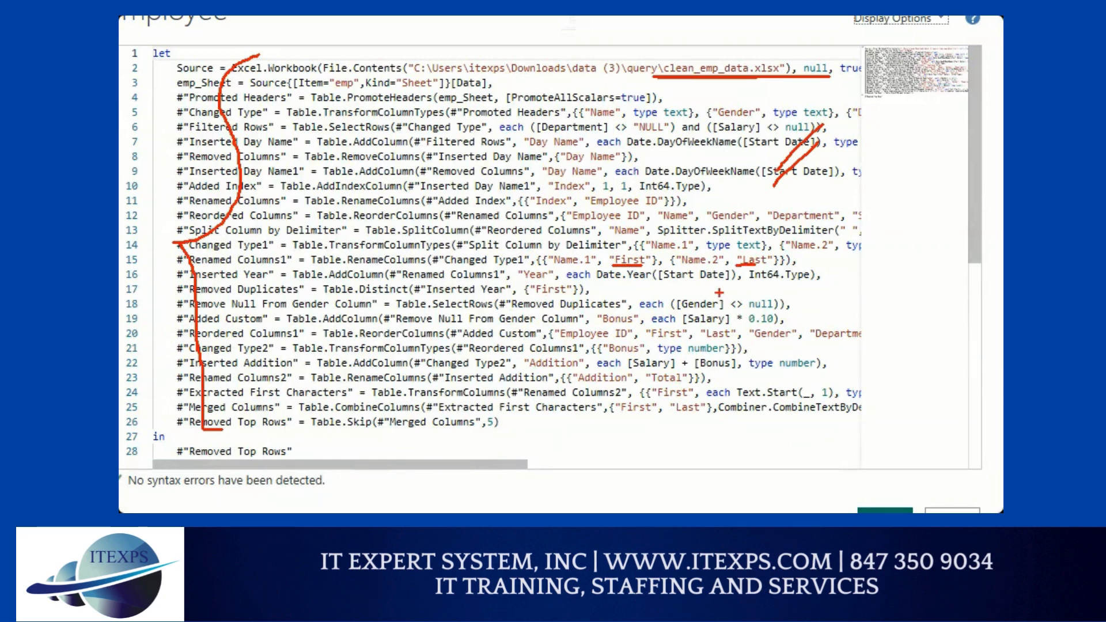
drag(549, 111, 584, 110)
drag(578, 114, 579, 147)
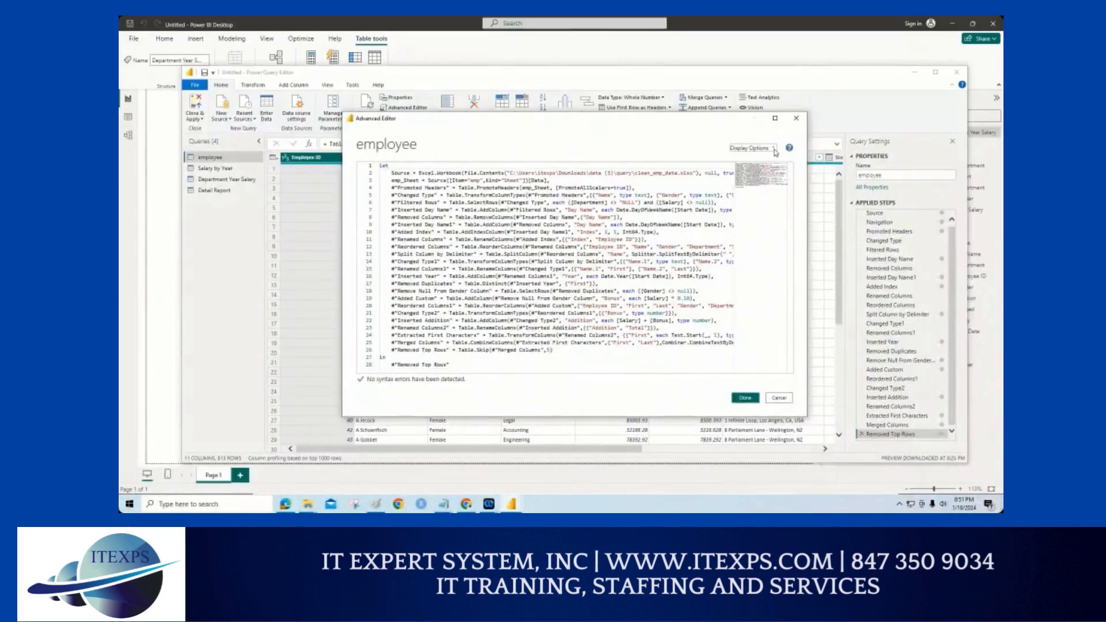
- Enable word wrap for the employee query's code in the Advanced Editor
click(775, 149)
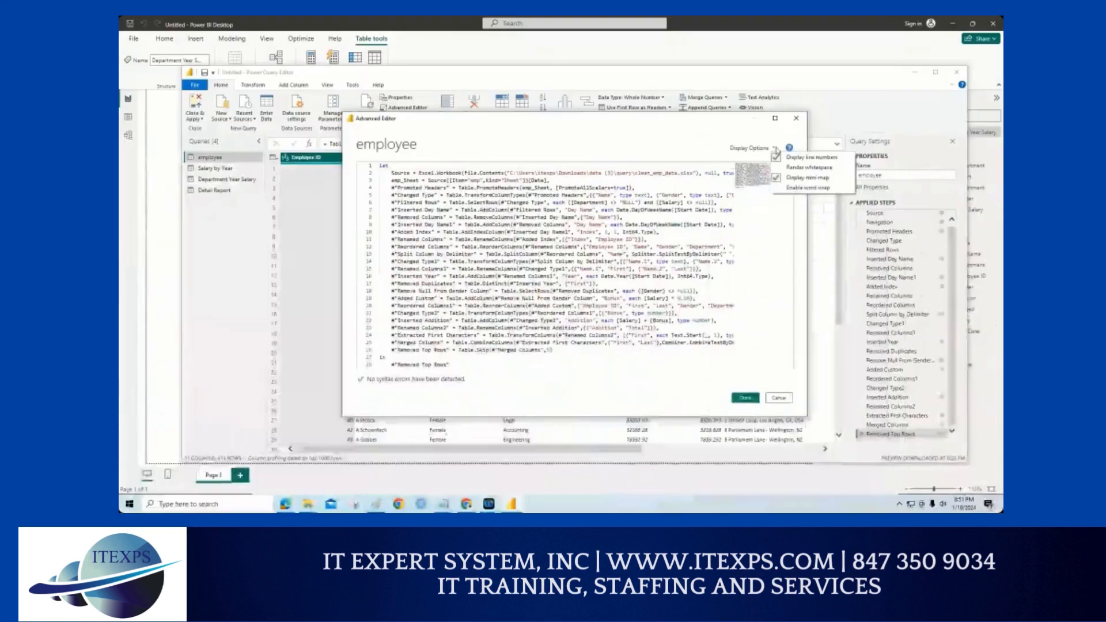
click(792, 229)
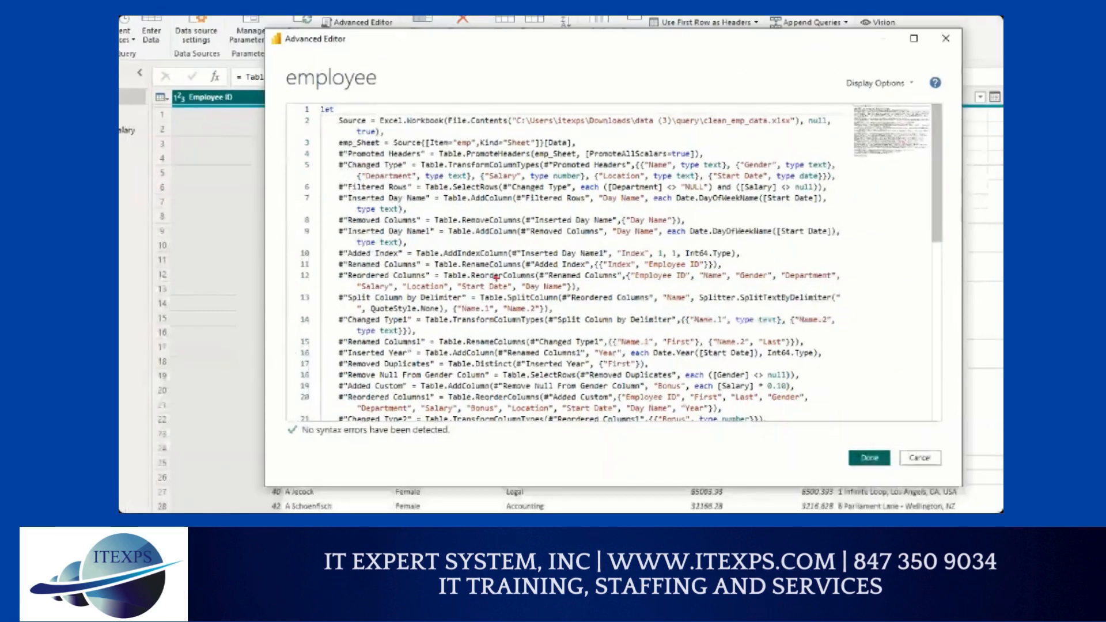
mouse_move(317, 88)
mouse_down()
mouse_move(714, 88)
mouse_move(824, 218)
mouse_move(833, 404)
mouse_move(316, 429)
mouse_move(301, 117)
mouse_up()
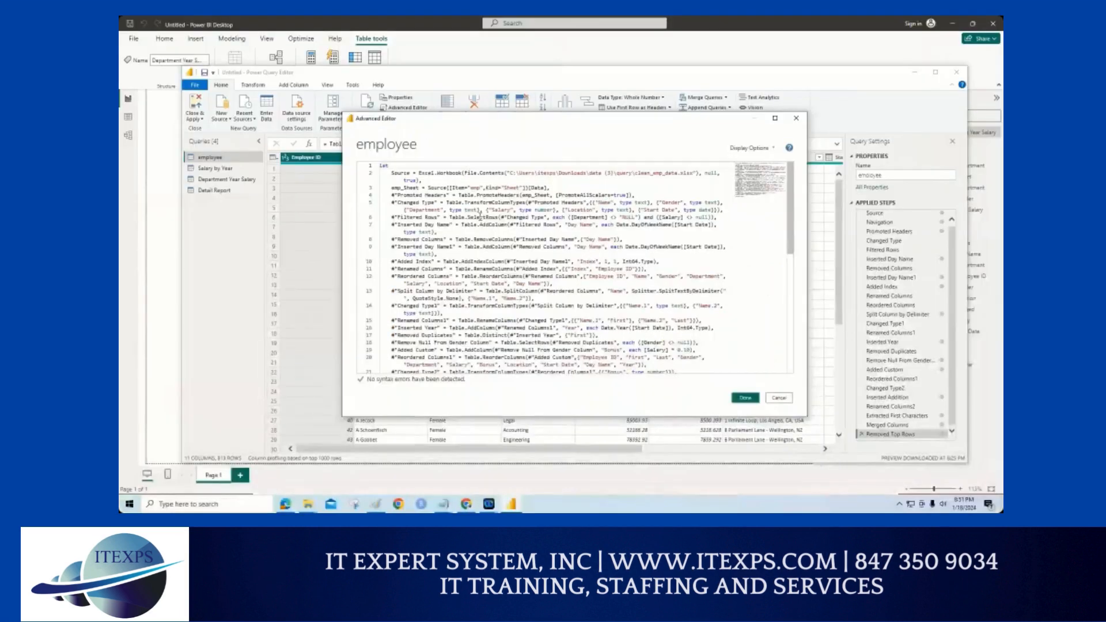
- Copy the whole employee query code, switch to Notepad and replace the existing notes with it in a maximized window
key(ctrl+a)
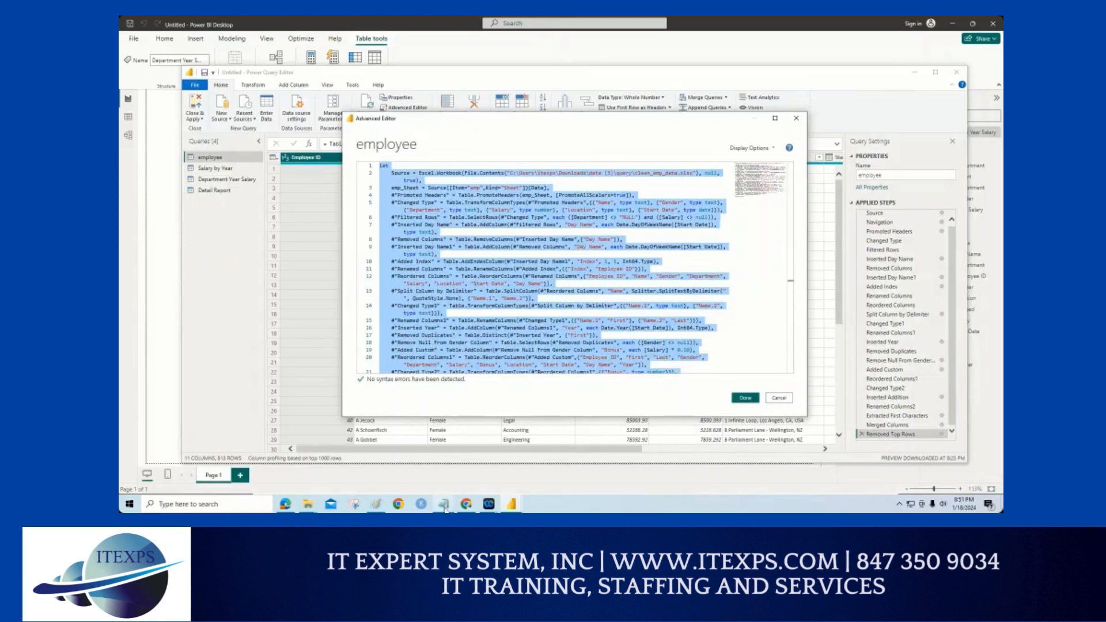
mouse_move(444, 505)
click(486, 462)
drag(484, 274, 350, 87)
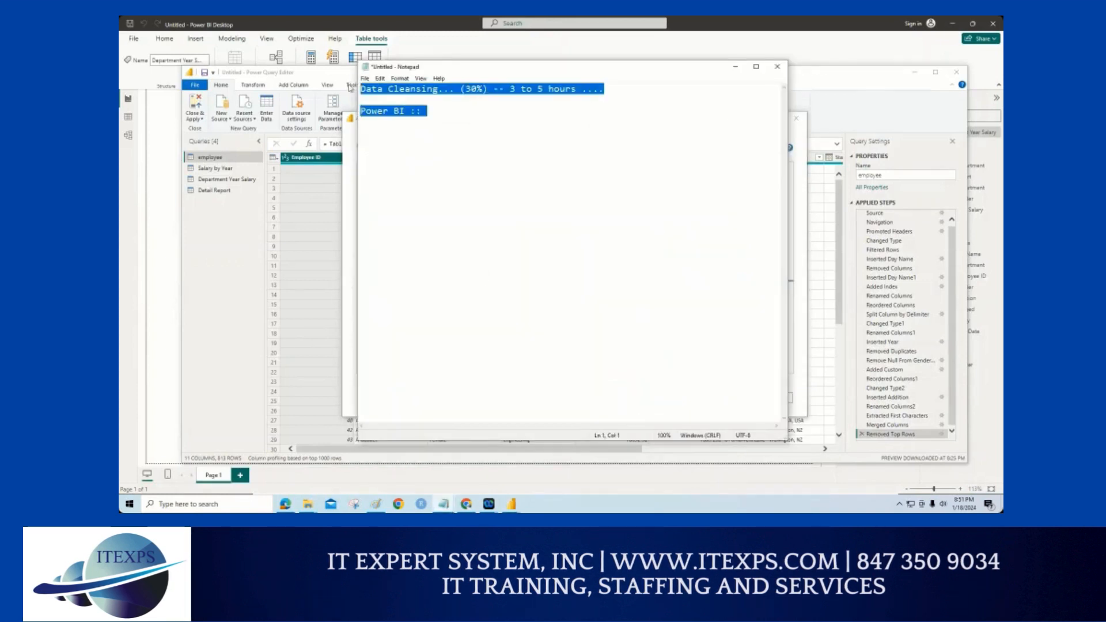
key(ctrl+v)
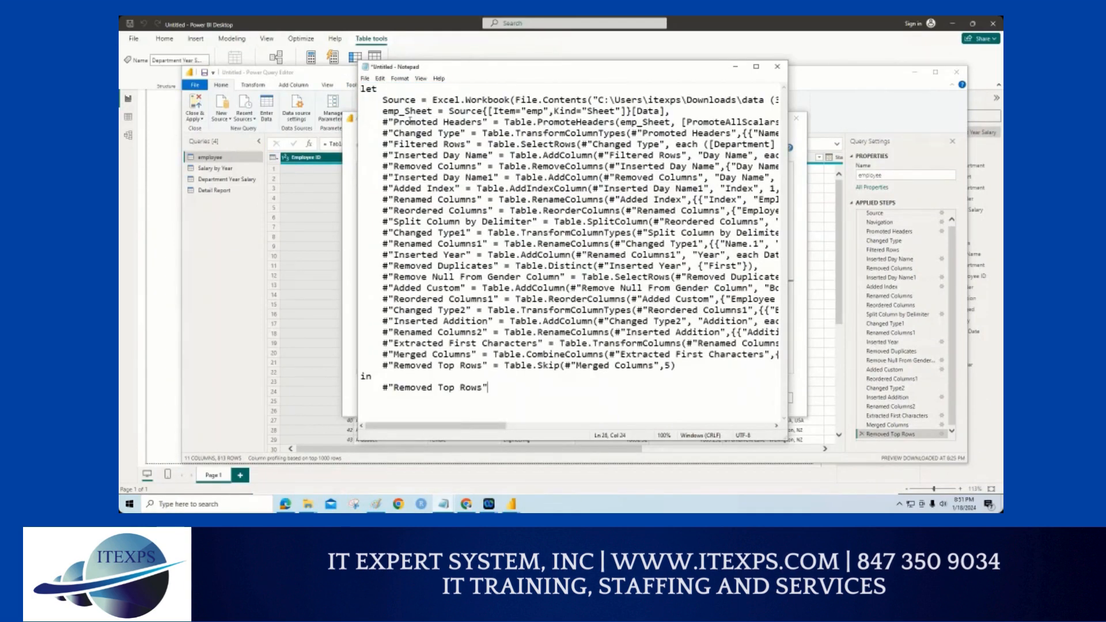
click(756, 66)
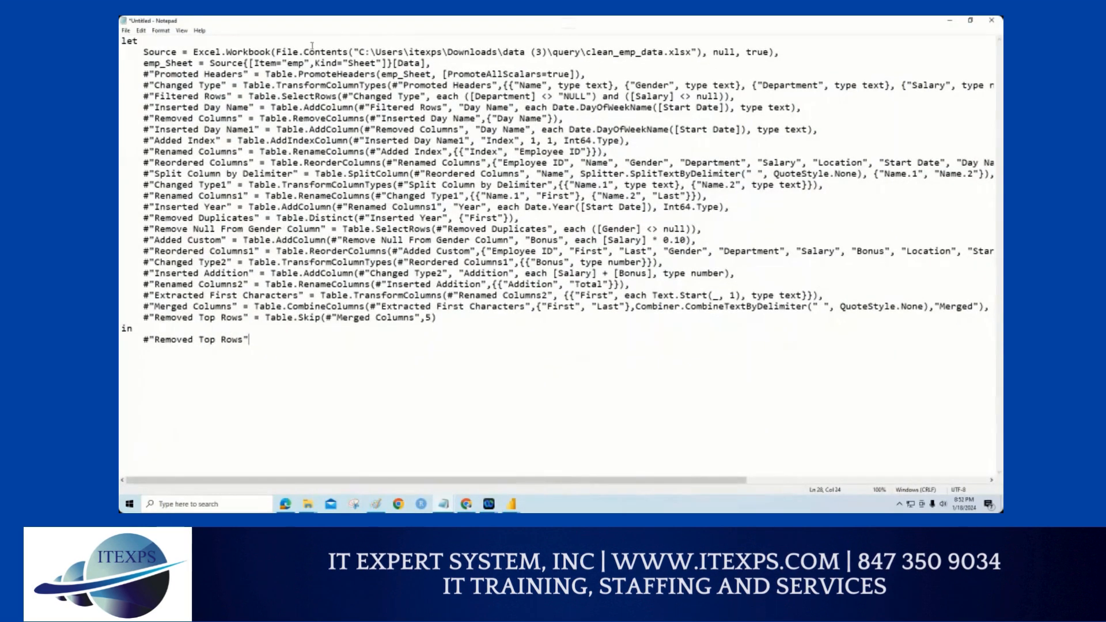
- Examine the clean_emp_data.xlsx source path and the transformation lines in the pasted code
drag(581, 51, 657, 52)
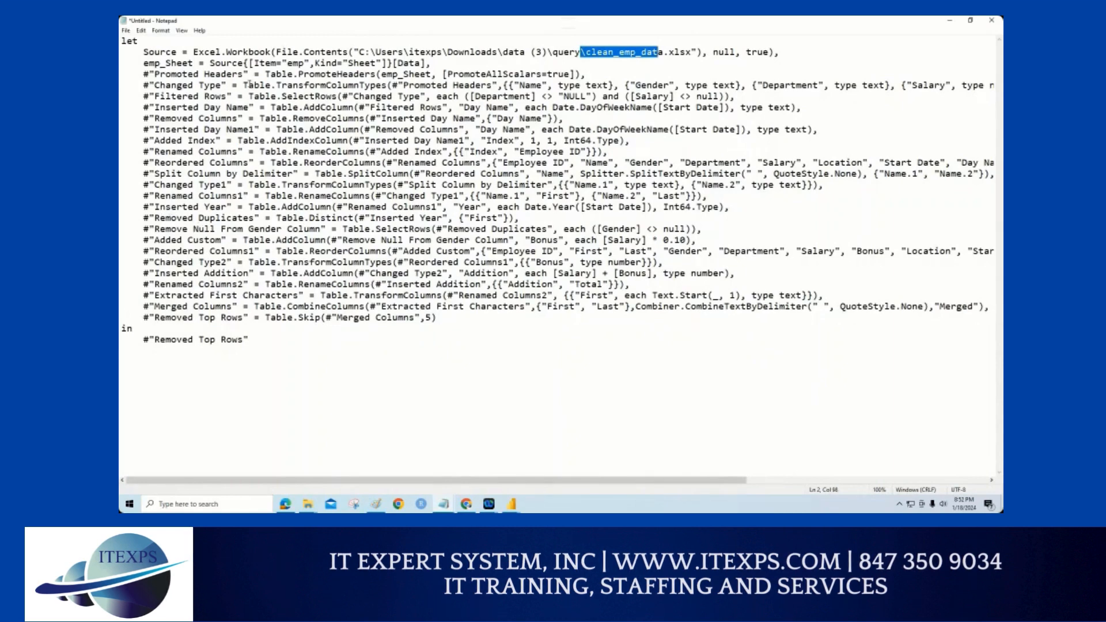
drag(248, 85, 258, 317)
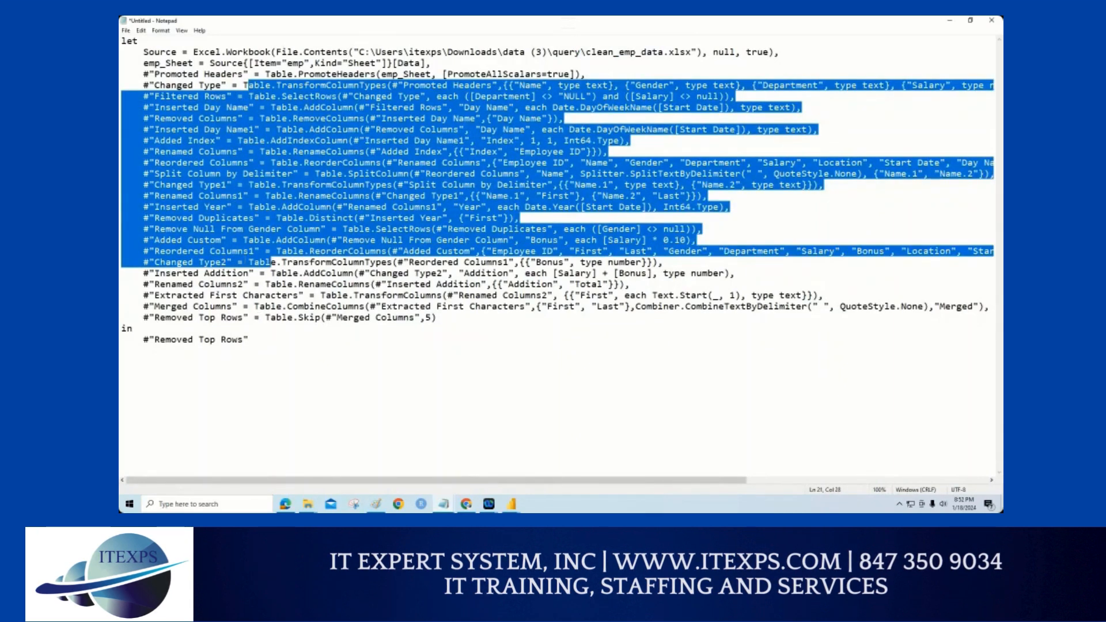
click(316, 264)
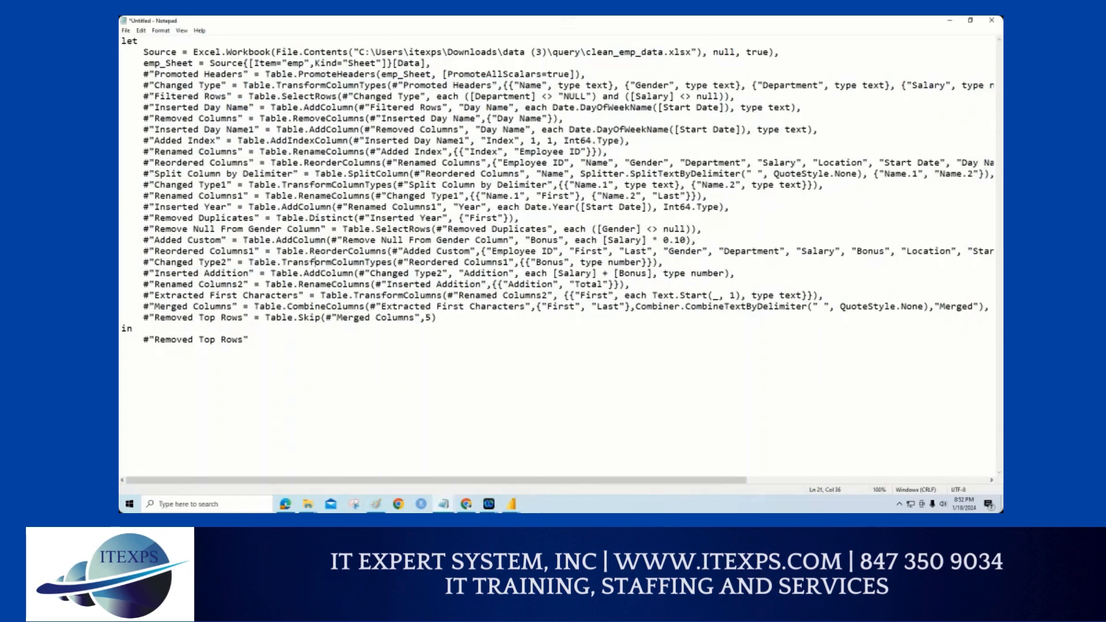
- Switch back to the Power Query Advanced Editor and close it without applying changes
mouse_move(512, 506)
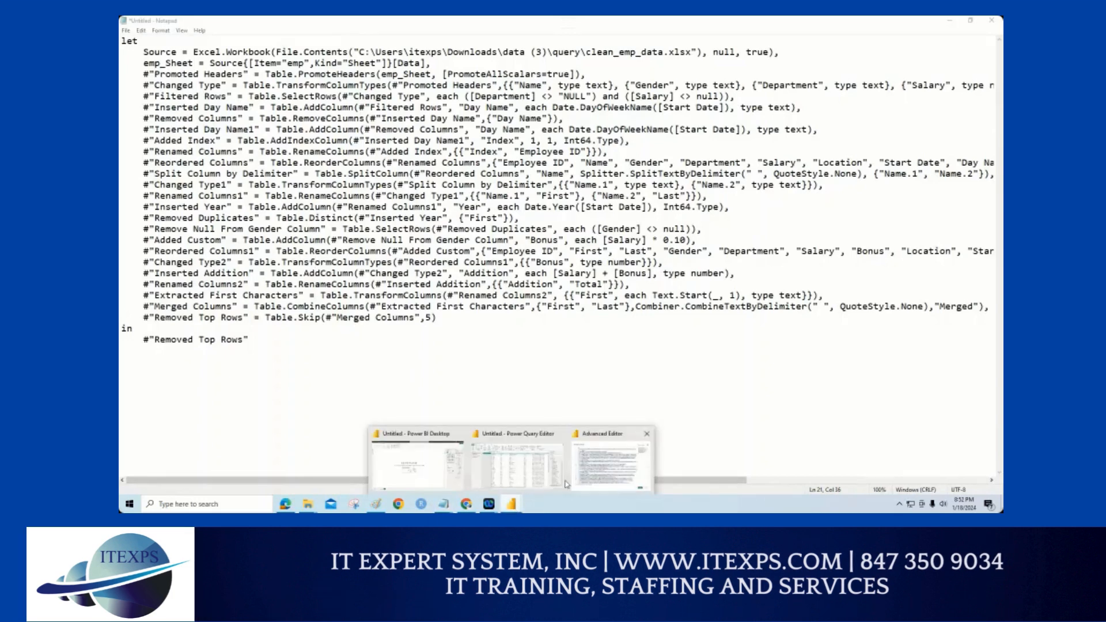
click(609, 473)
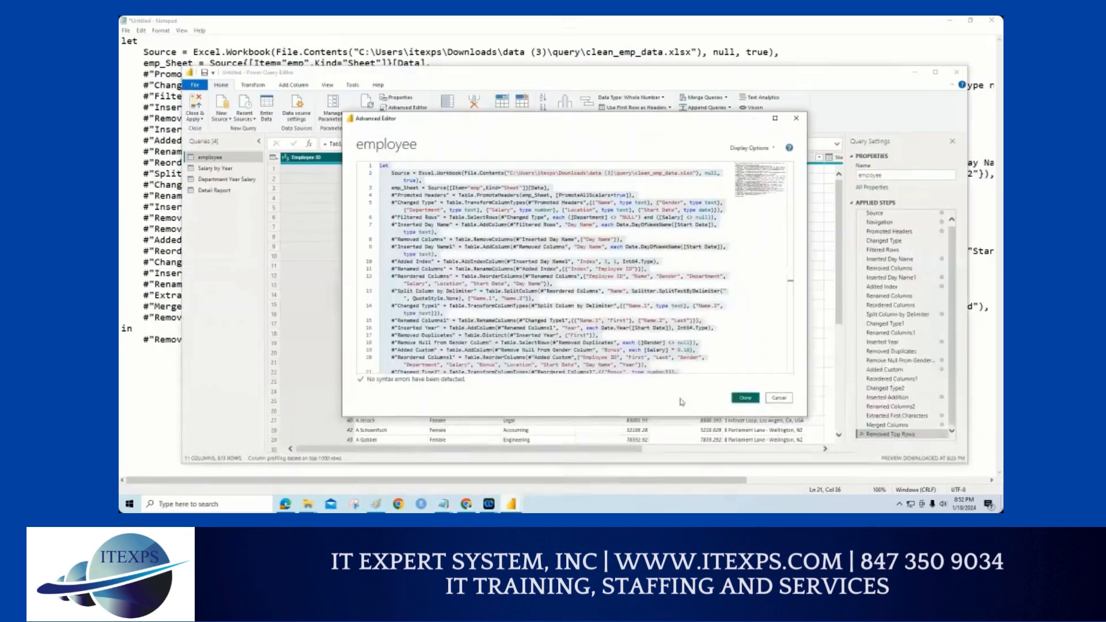
click(779, 398)
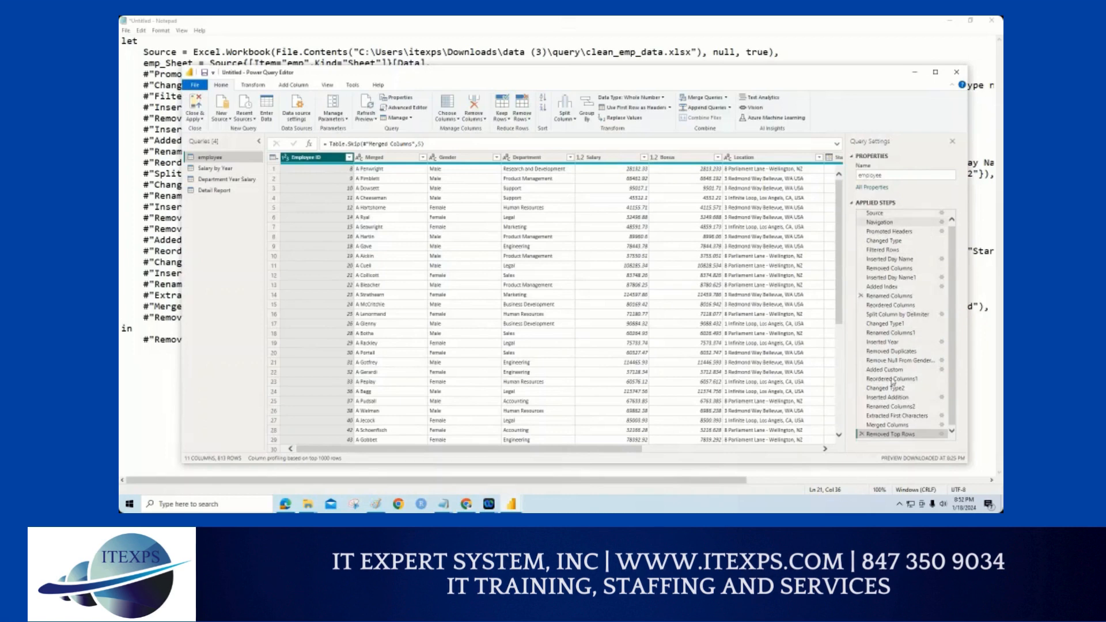
- Delete the Removed Top Rows and Inserted Year applied steps from the employee query
click(862, 435)
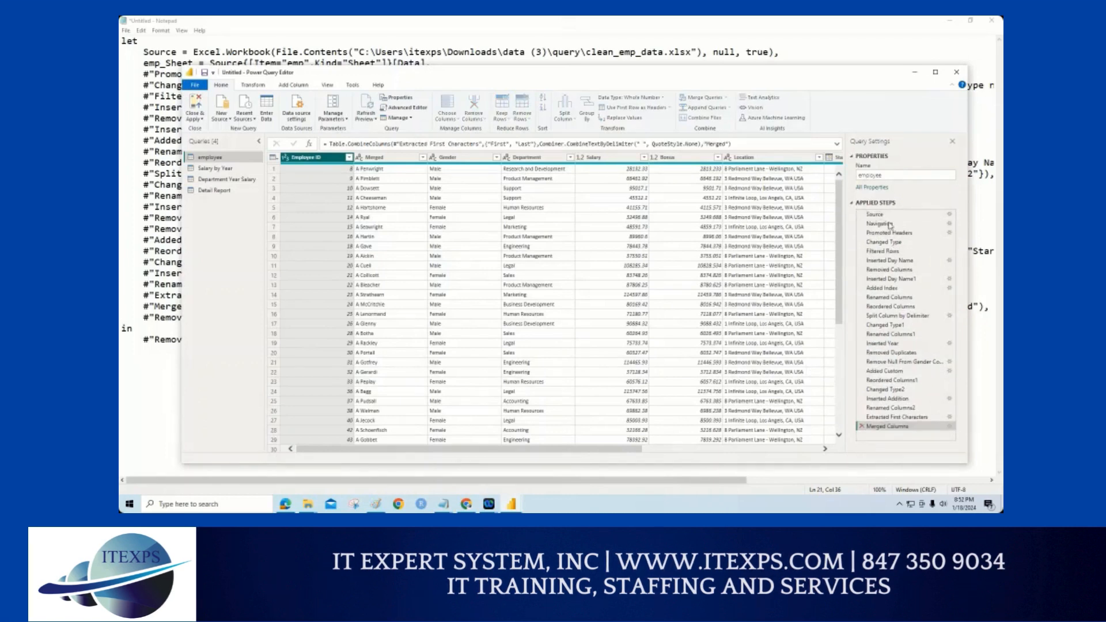
click(881, 215)
click(893, 345)
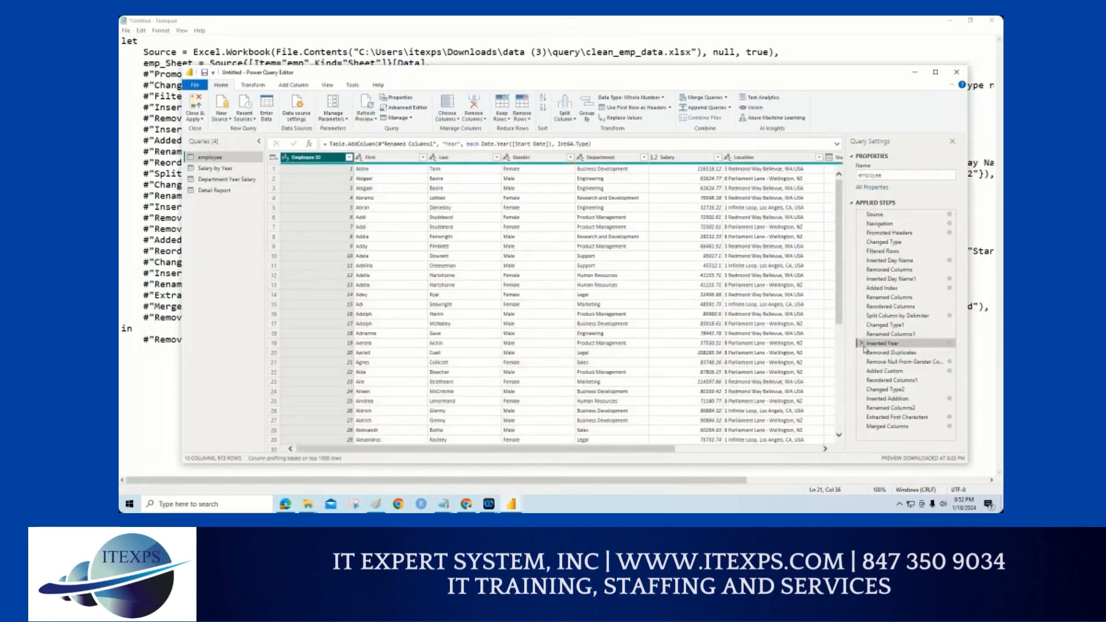
click(861, 343)
click(644, 280)
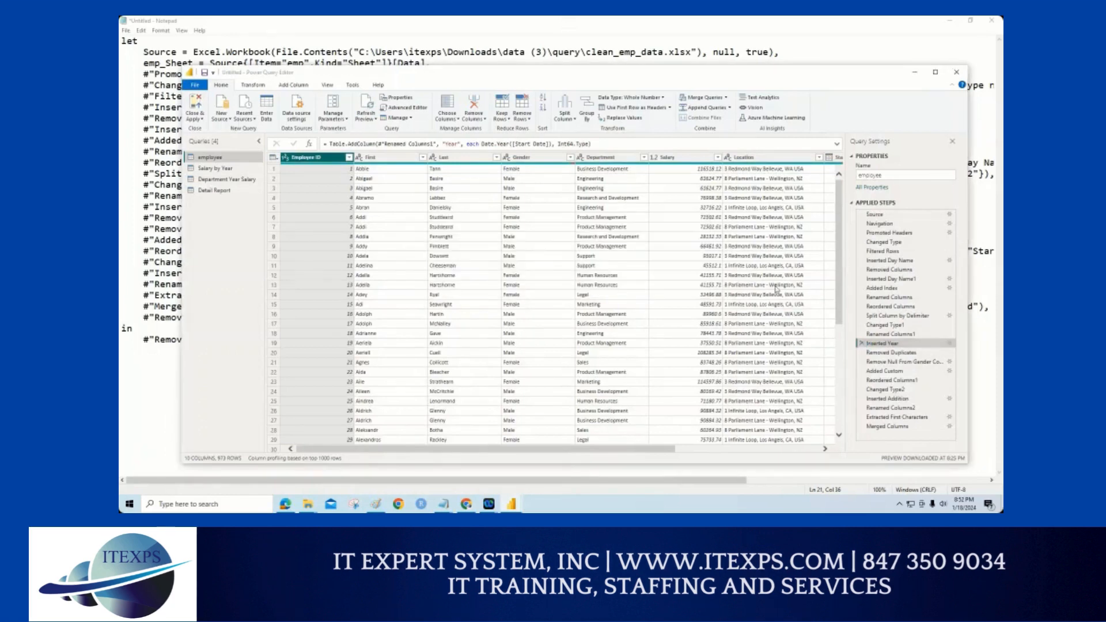
- Review the Source and Navigation applied steps, and delete the Filtered Rows step from the employee query
click(871, 217)
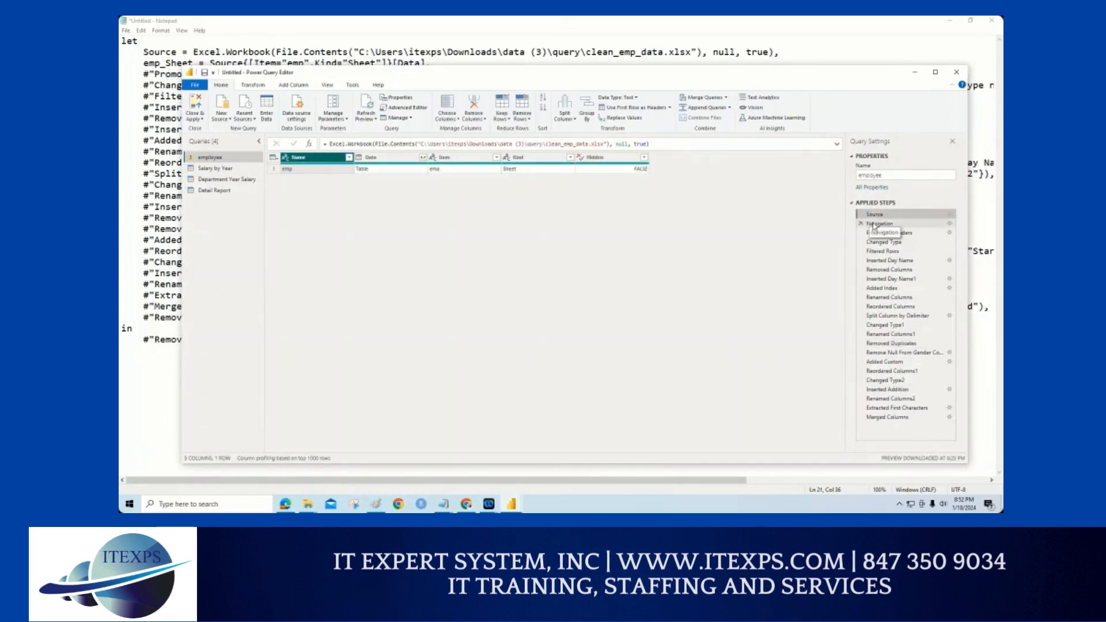
click(873, 226)
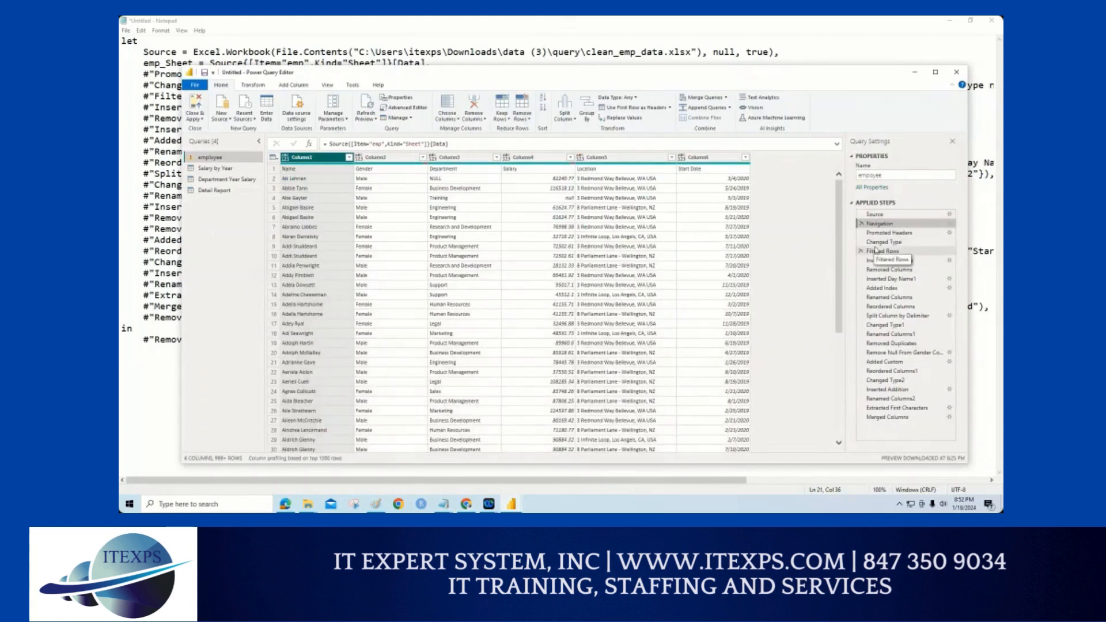
click(873, 251)
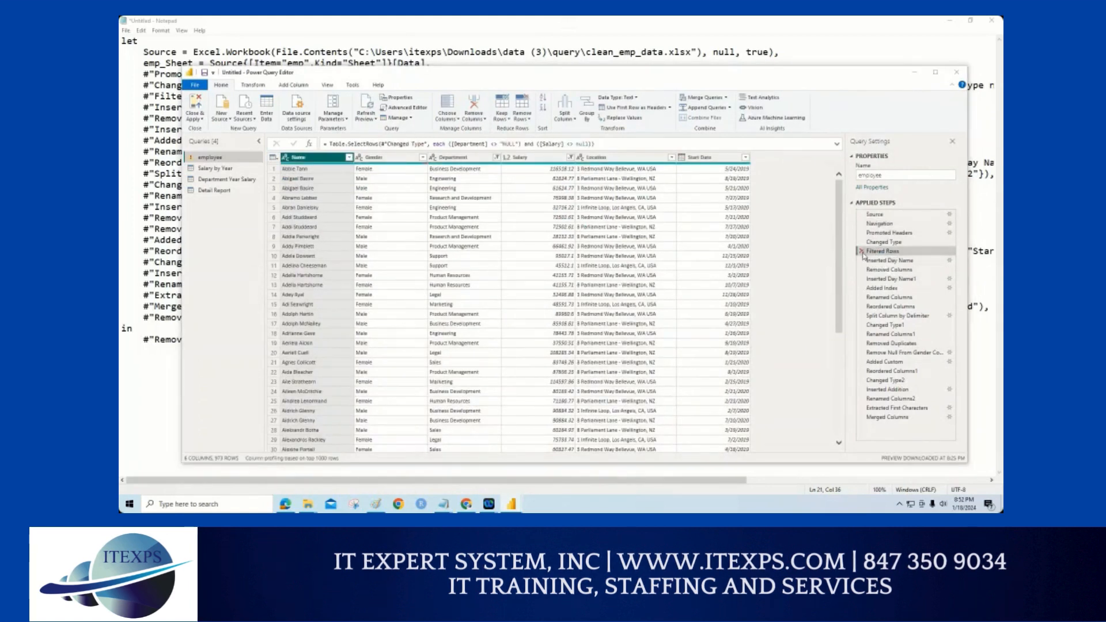
click(862, 251)
click(643, 279)
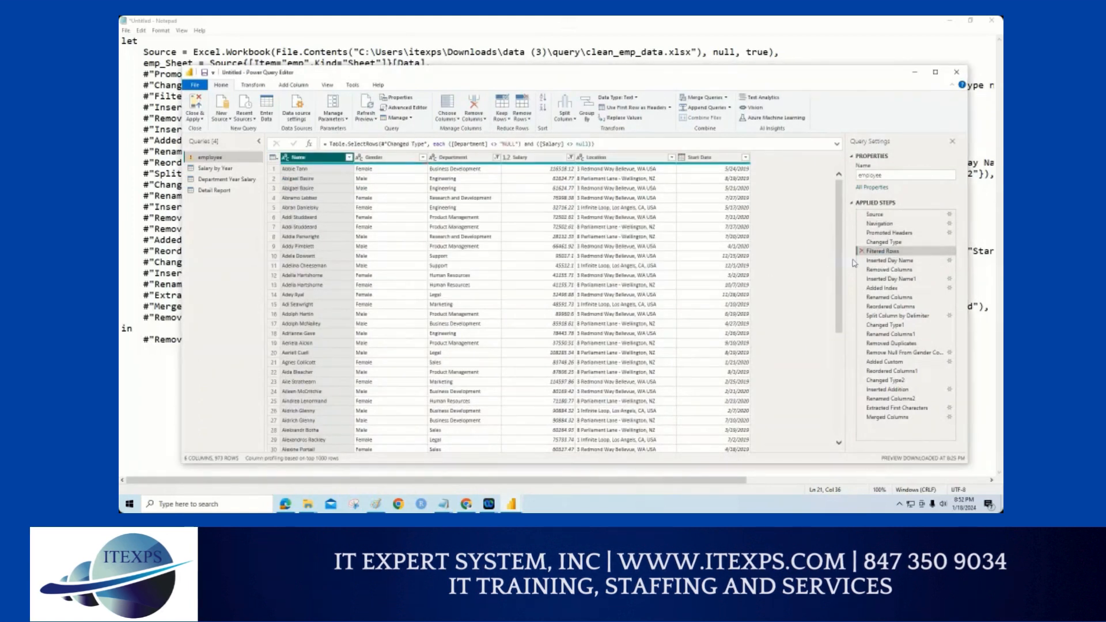
- Delete the Filtered Rows, Inserted Day Name, Removed Columns and Inserted Day Name1 applied steps from the employee query
click(862, 251)
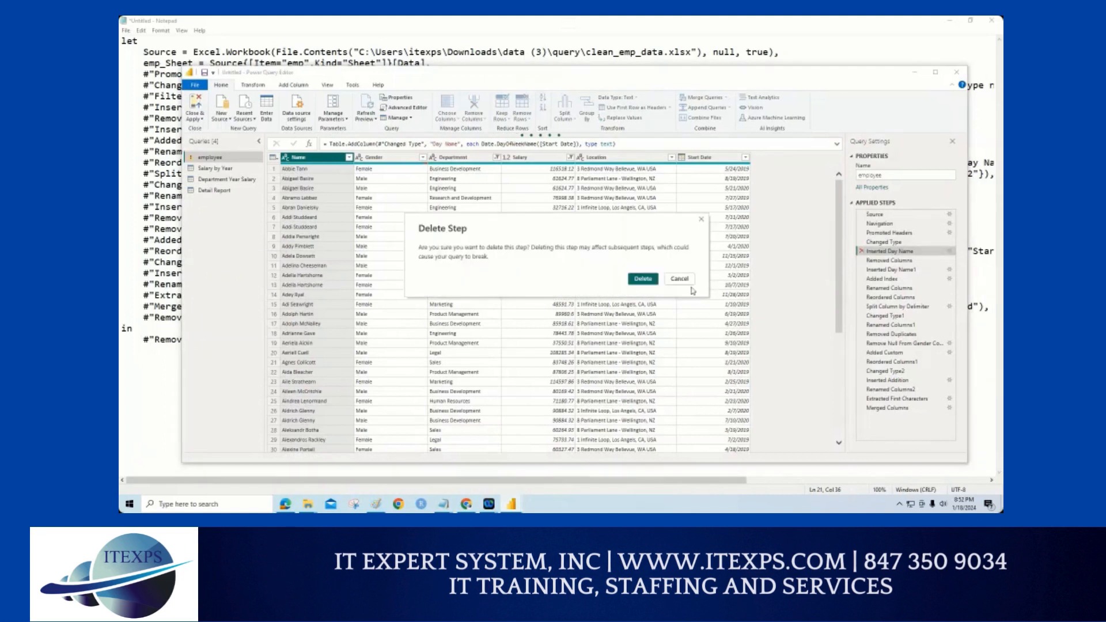
click(643, 279)
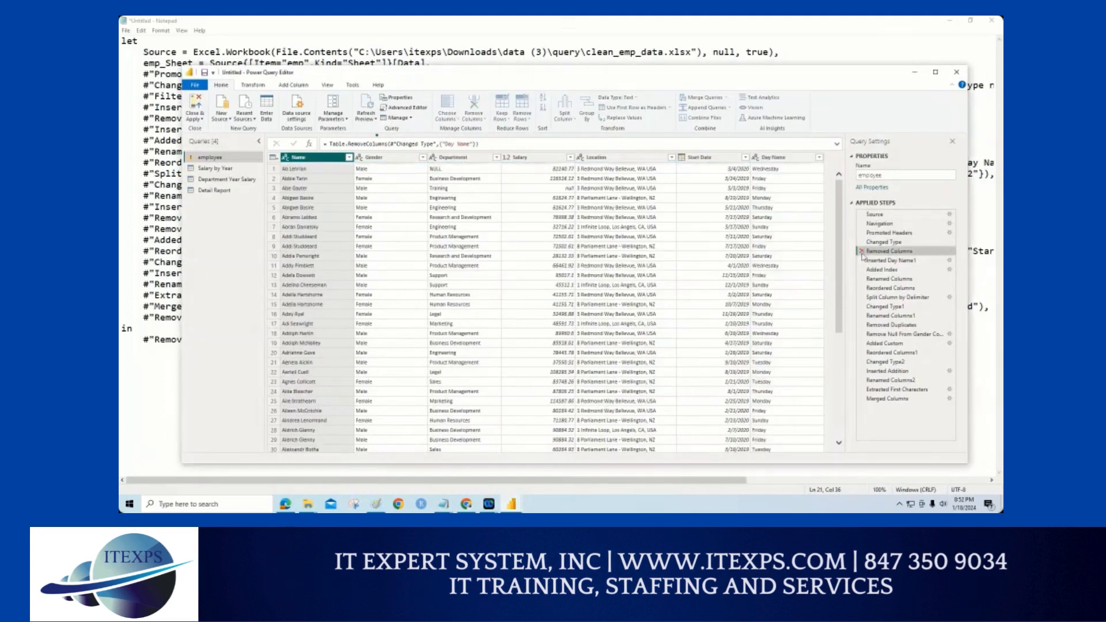
click(862, 252)
click(641, 281)
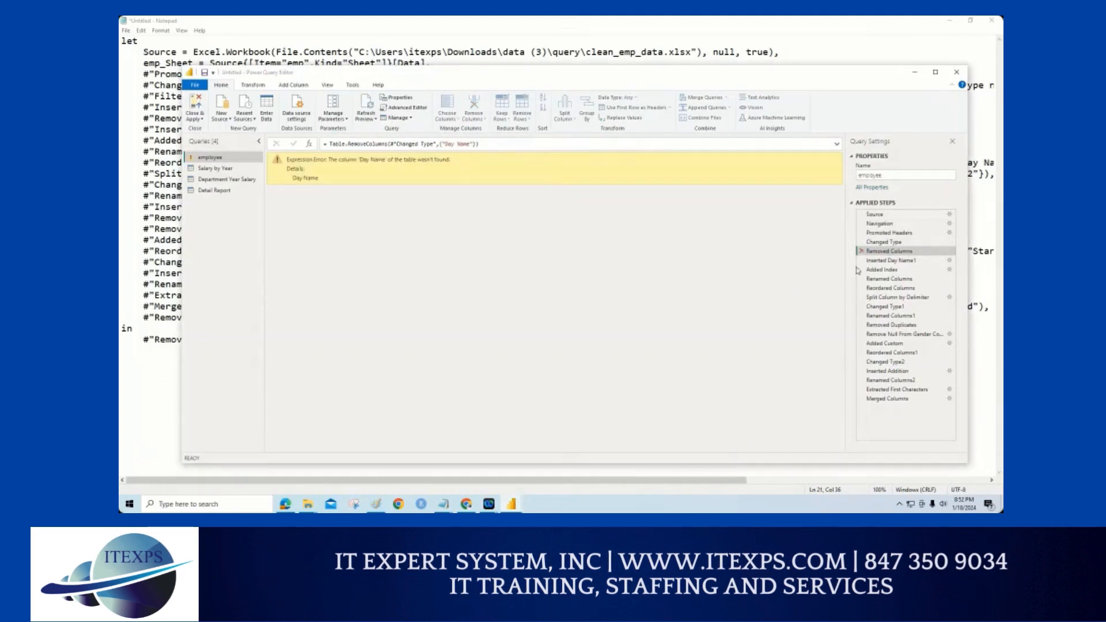
click(862, 251)
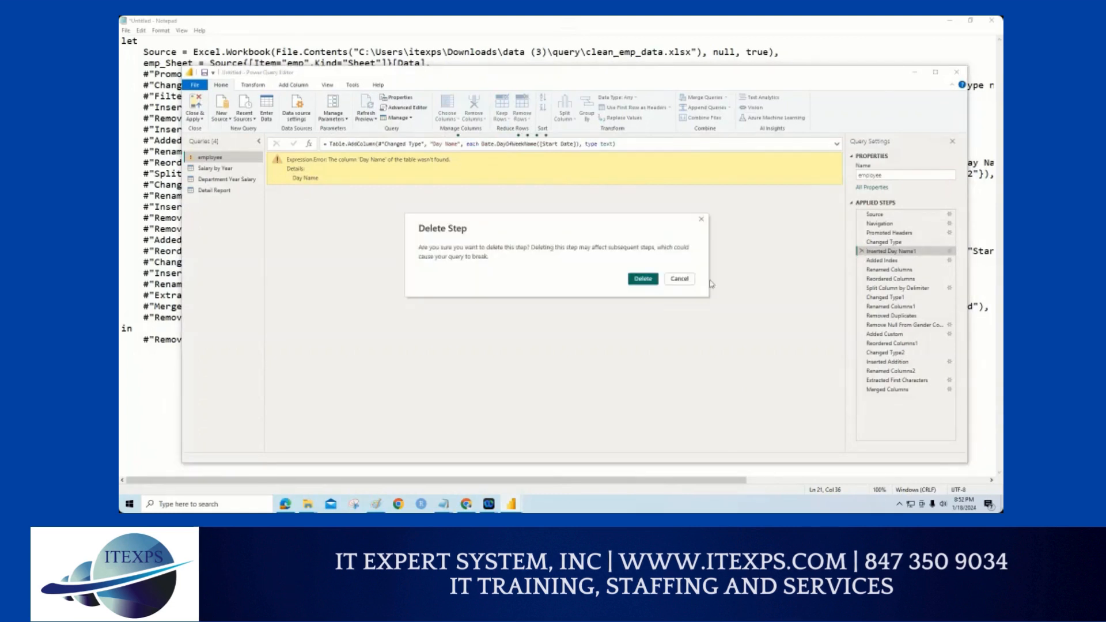
click(642, 280)
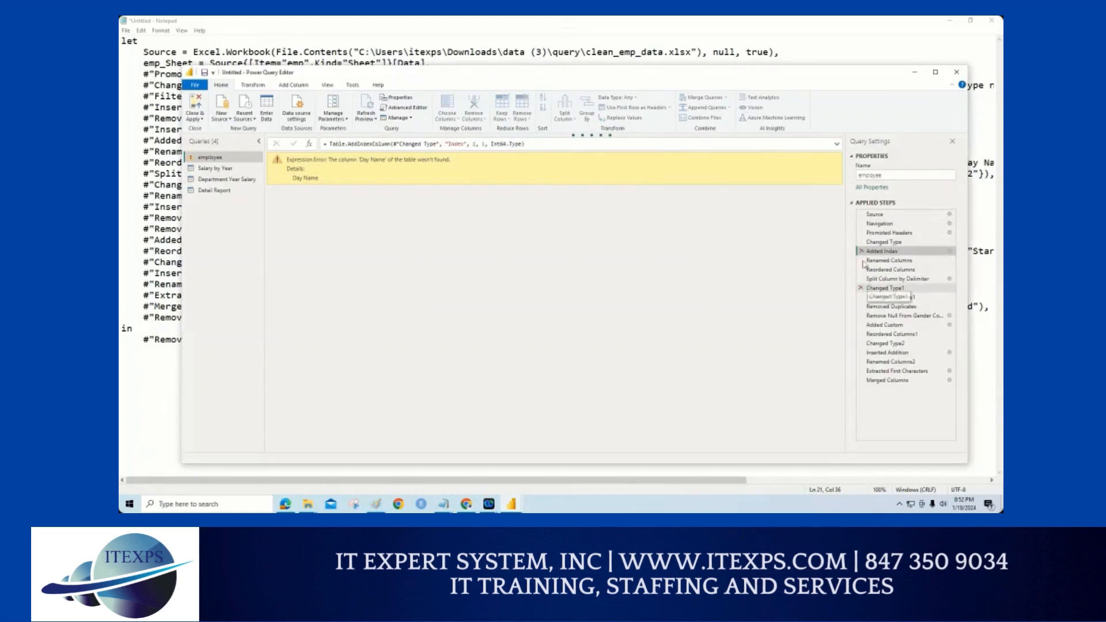
- Delete the Added Index, Renamed Columns and Reordered Columns applied steps from the employee query
click(862, 252)
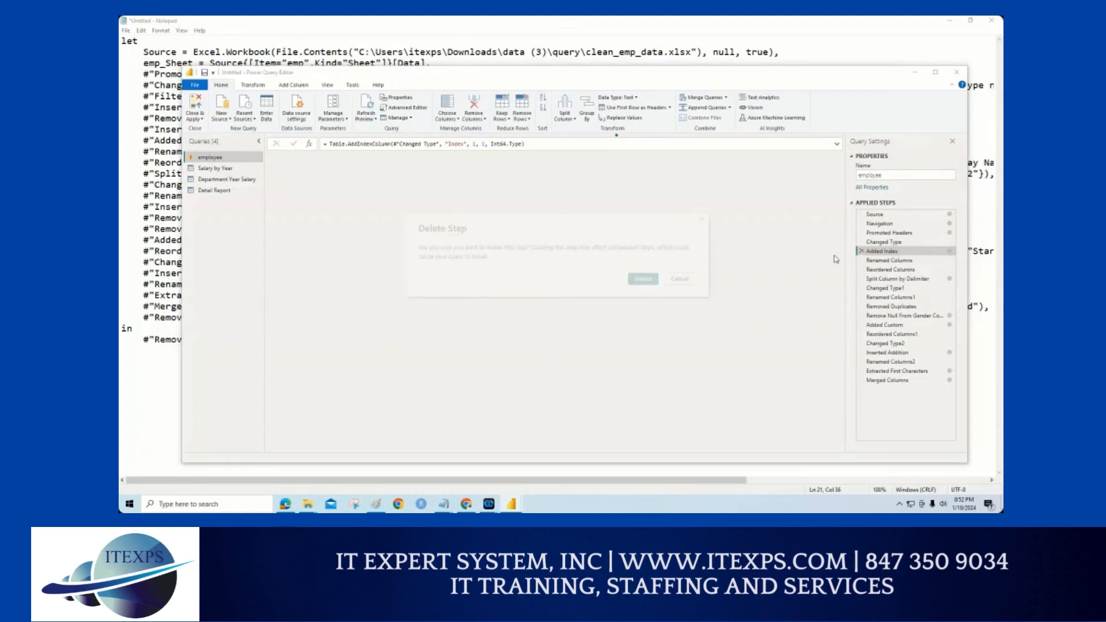
click(645, 279)
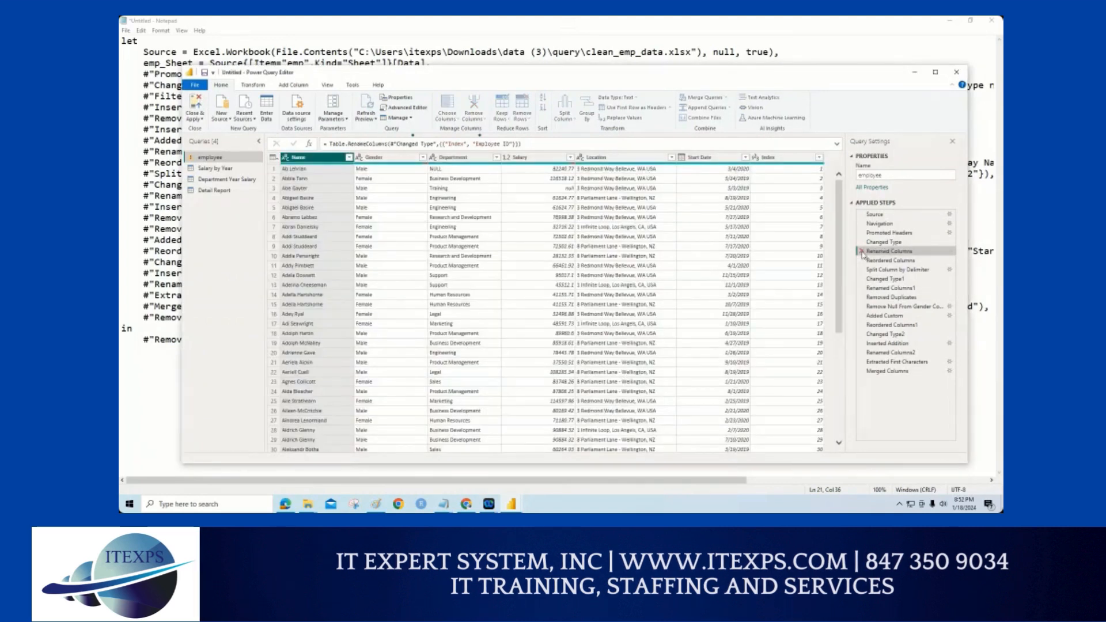
click(863, 252)
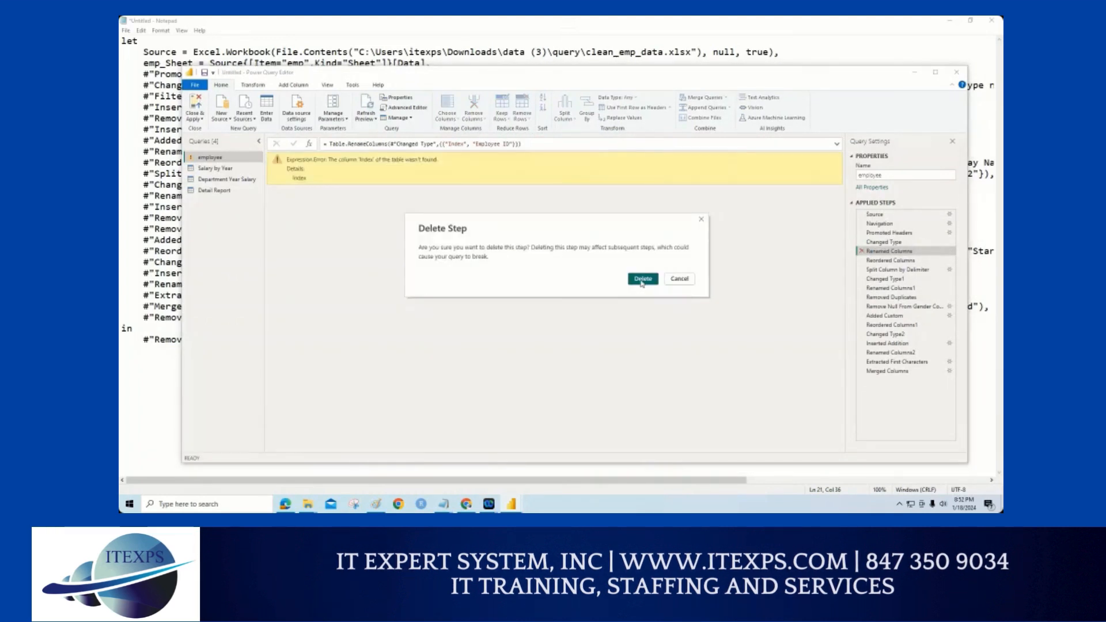
click(643, 279)
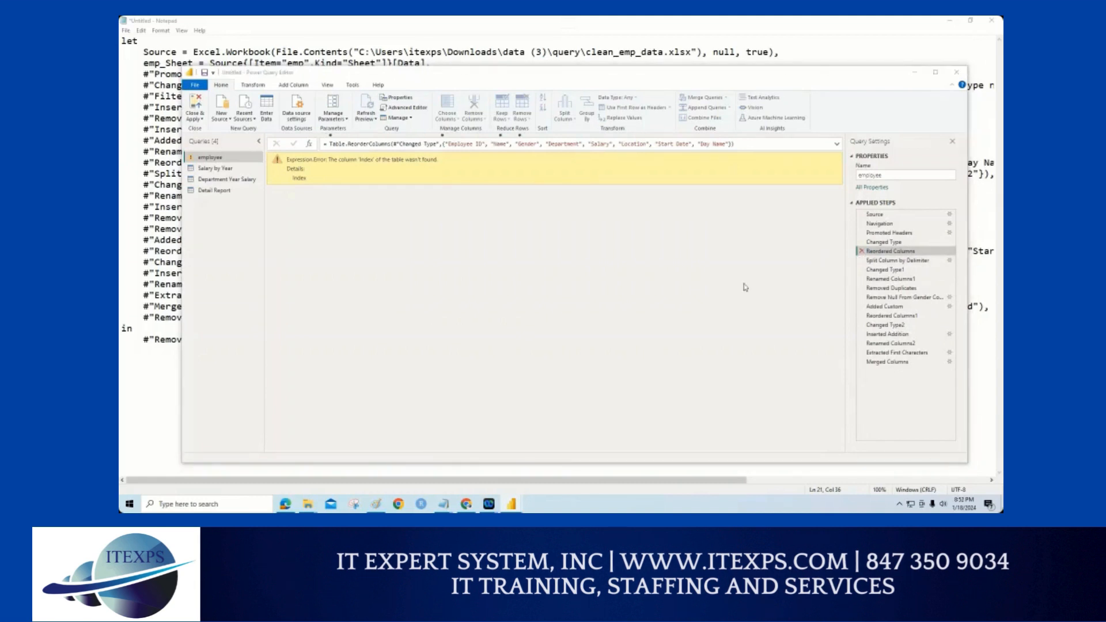
click(862, 252)
click(642, 279)
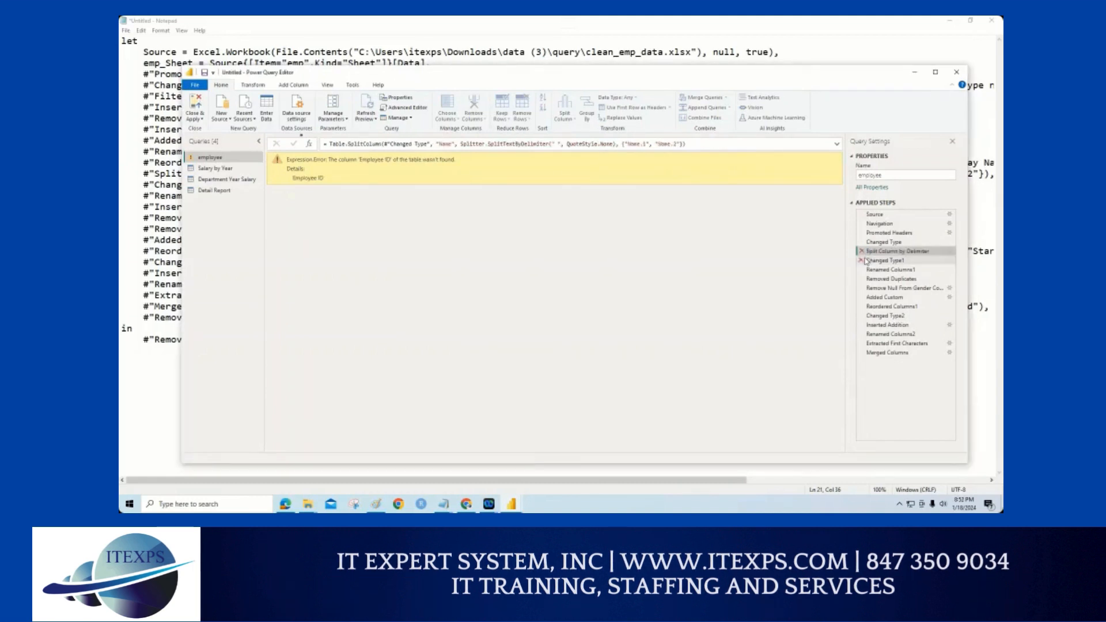
- Delete the Split Column by Delimiter, Changed Type1 and Renamed Columns1 applied steps from the employee query
click(862, 252)
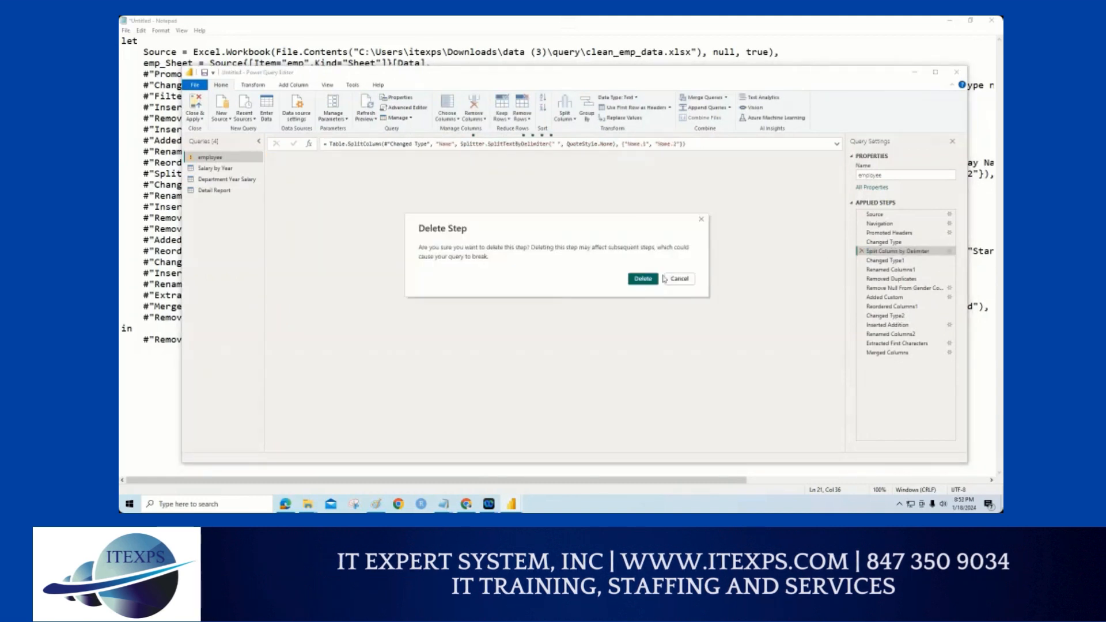
click(644, 279)
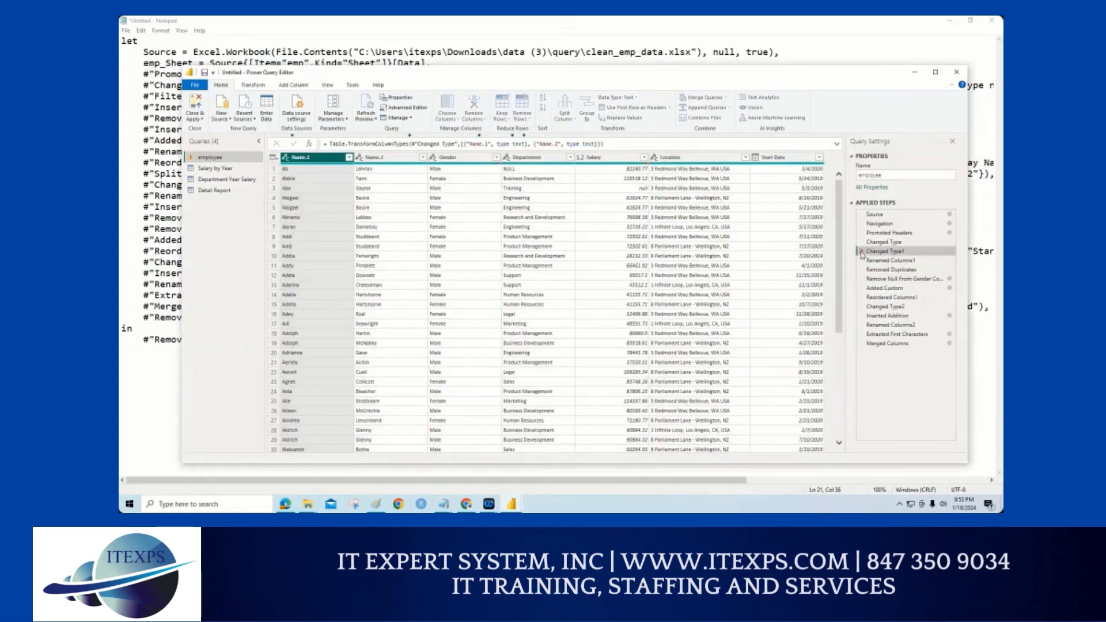
click(862, 252)
click(643, 279)
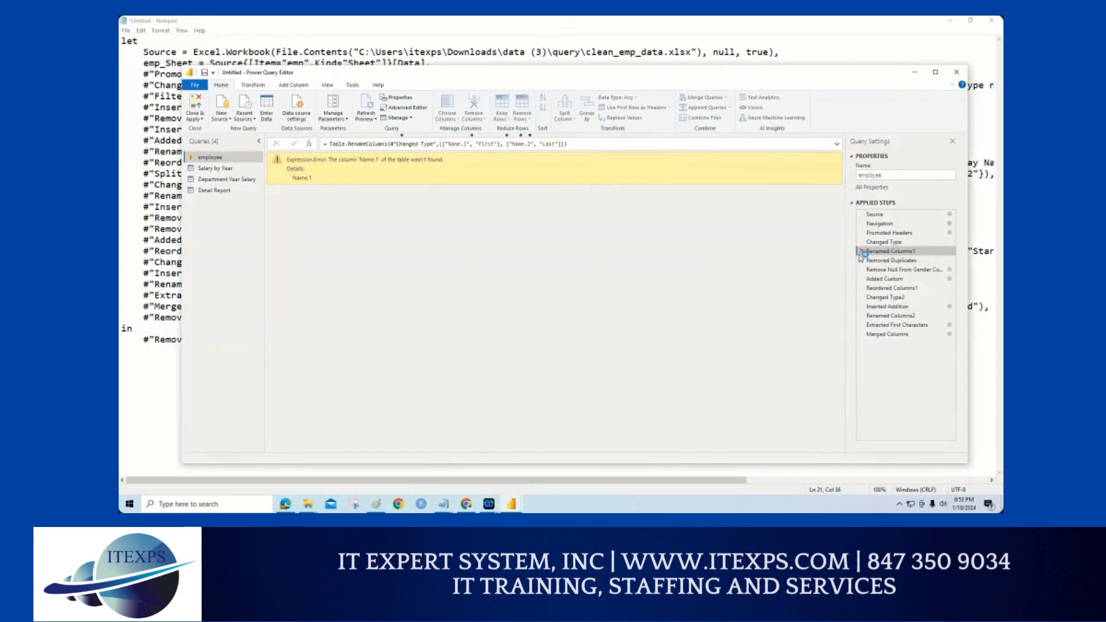
click(862, 254)
click(656, 280)
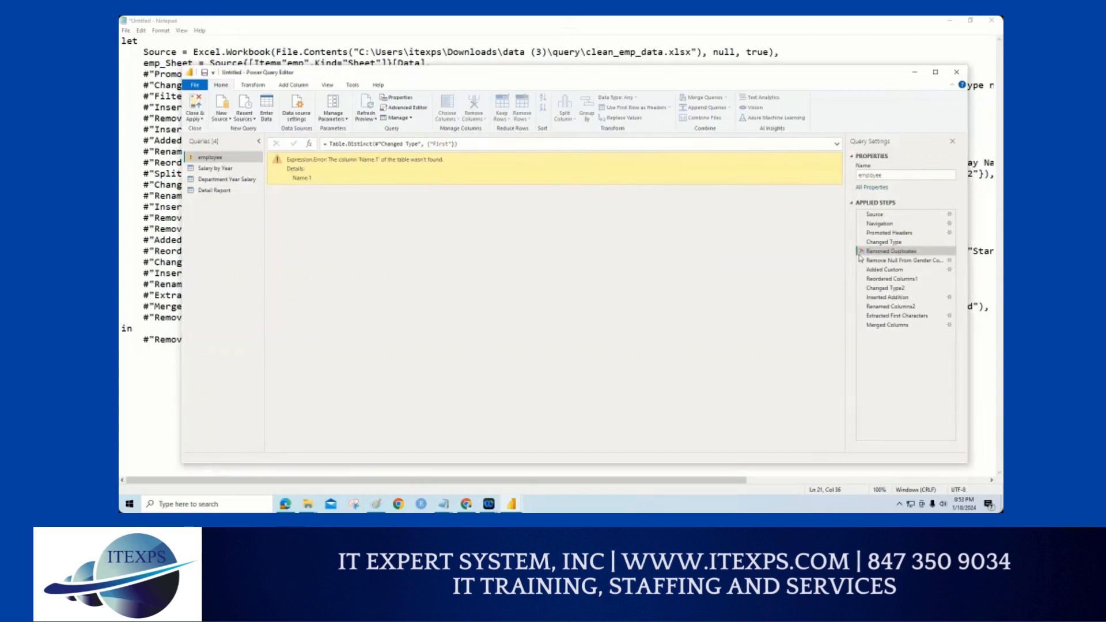
- Delete the Removed Duplicates, Remove Null From Gender Column and Added Custom applied steps from the employee query
click(862, 252)
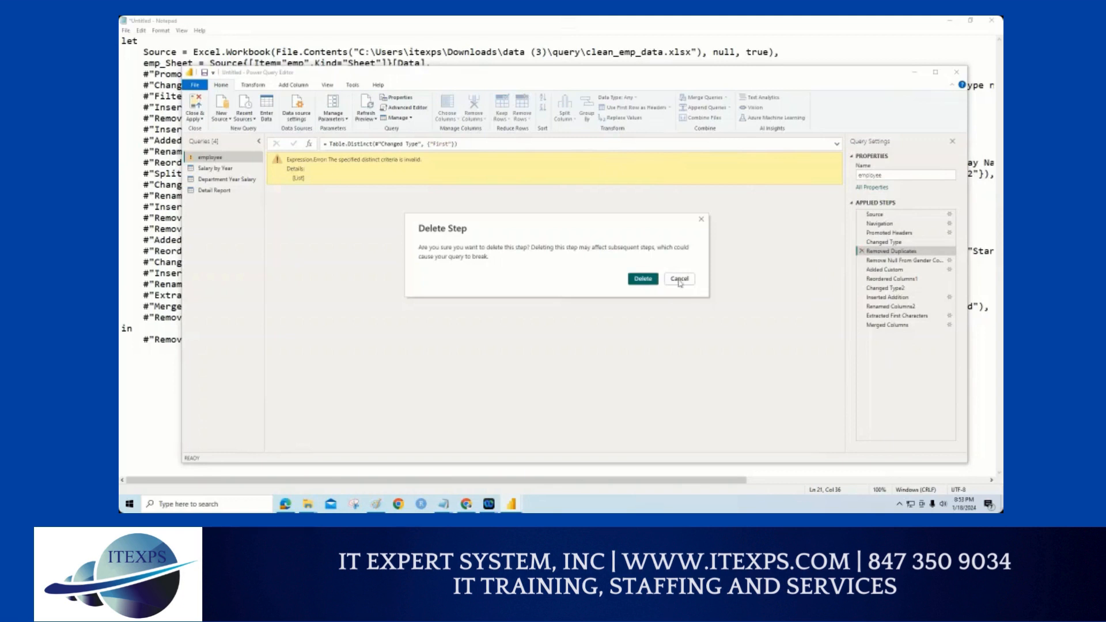
click(643, 279)
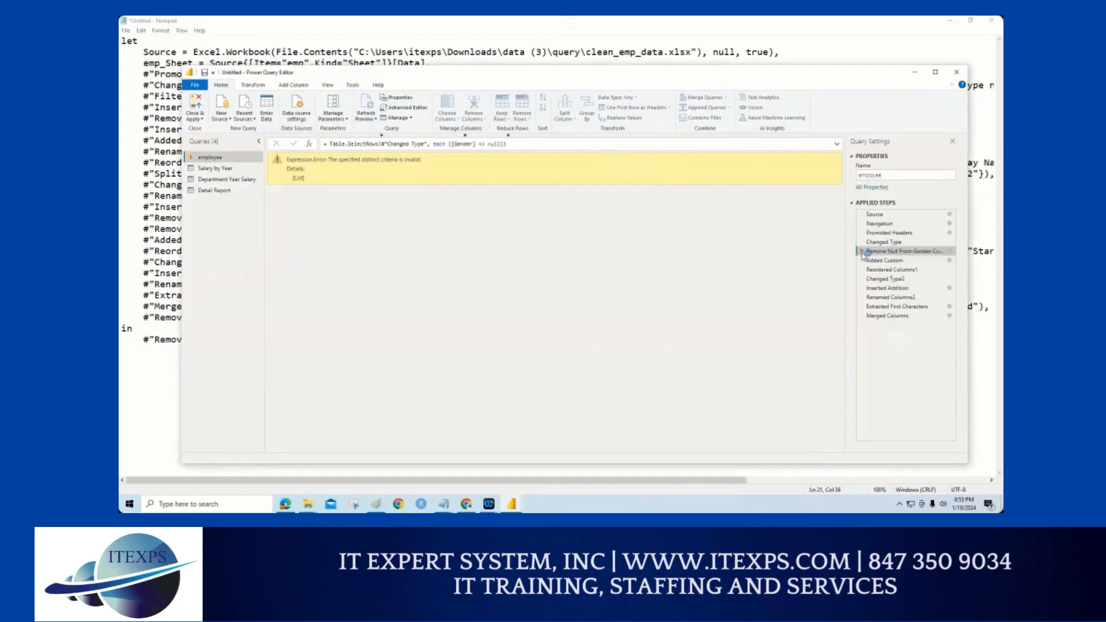
click(862, 254)
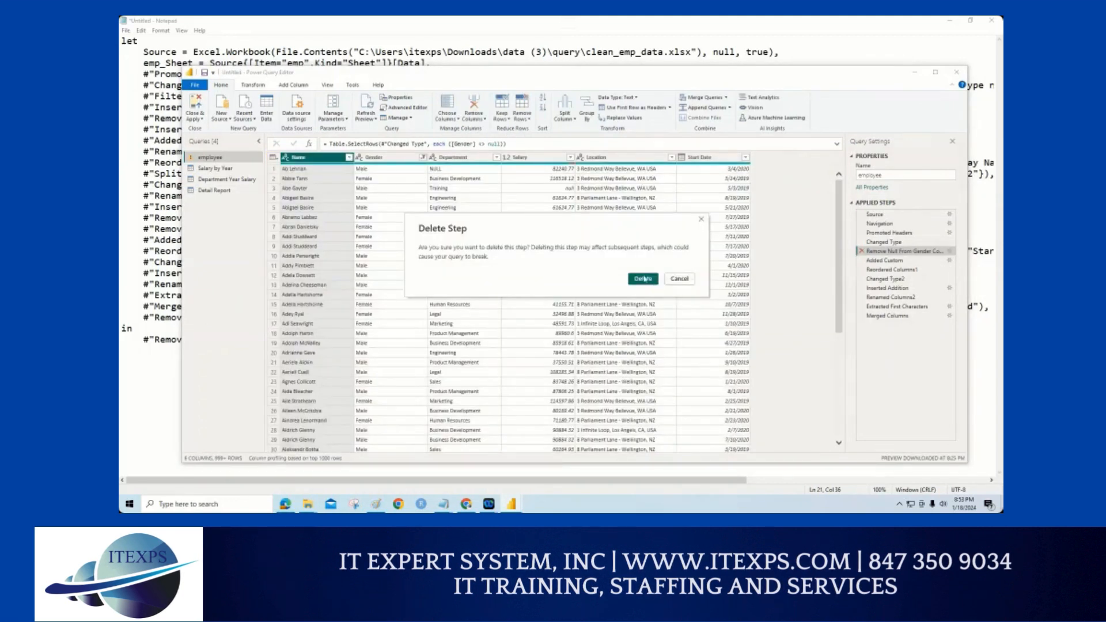
click(643, 279)
click(862, 253)
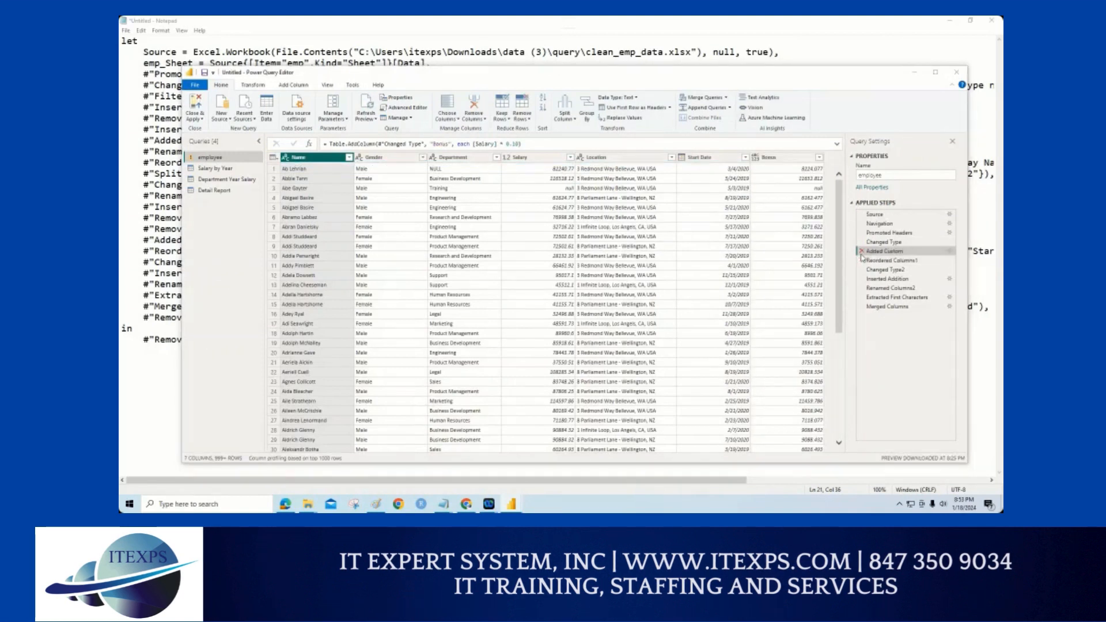
click(644, 279)
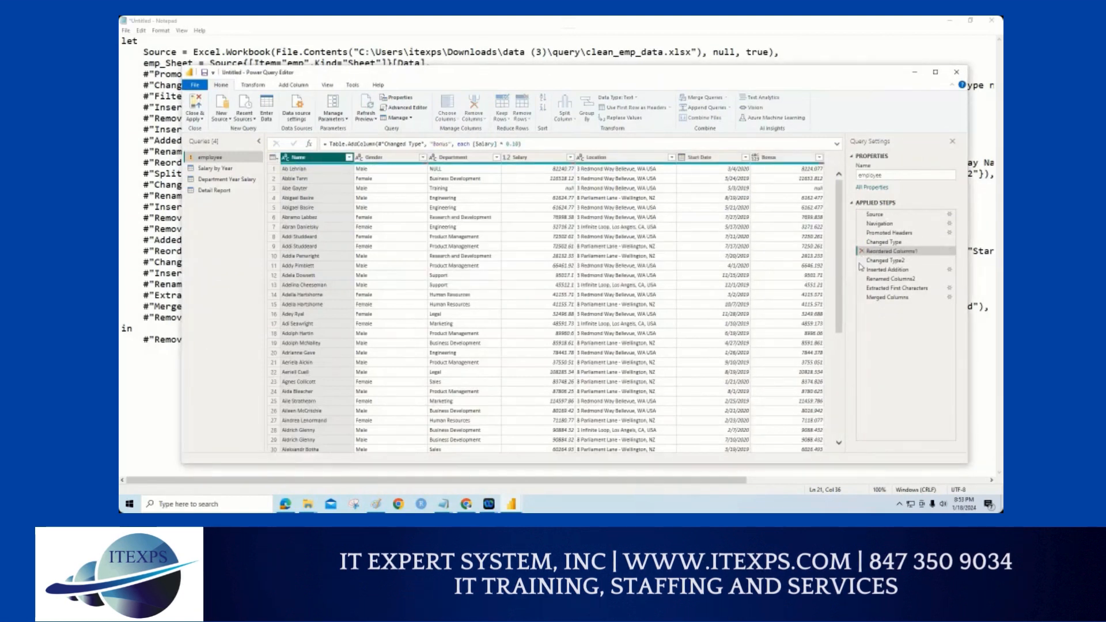
- Delete the remaining applied steps of the employee query from Merged Columns back through Reordered Columns1, keeping Changed Type as the last one
click(879, 297)
click(862, 297)
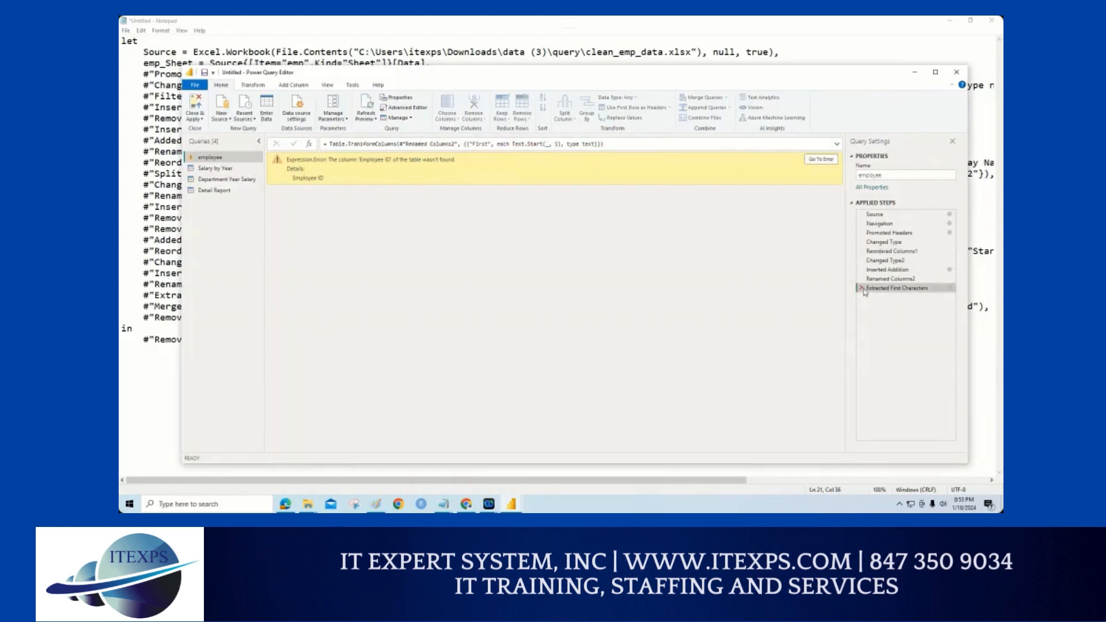
click(862, 288)
click(862, 279)
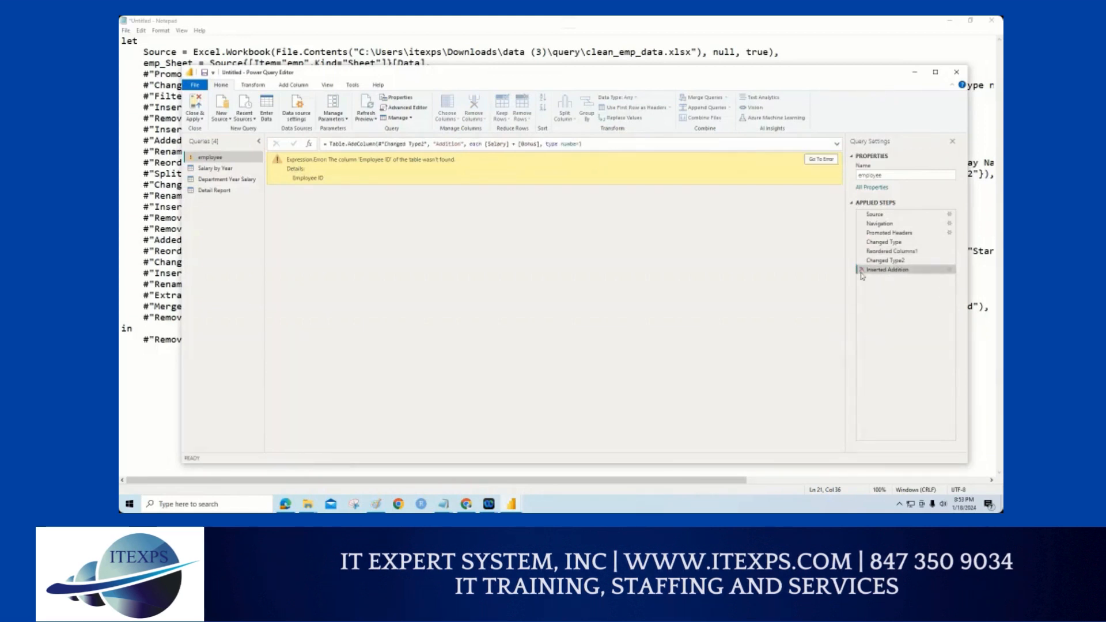
click(863, 270)
click(862, 261)
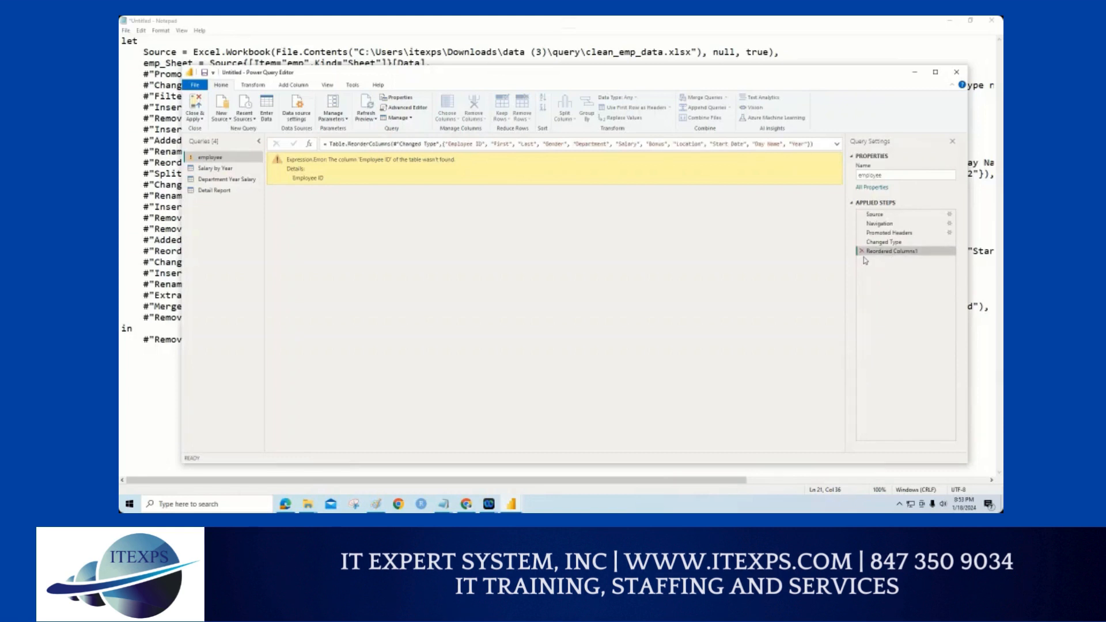
click(862, 251)
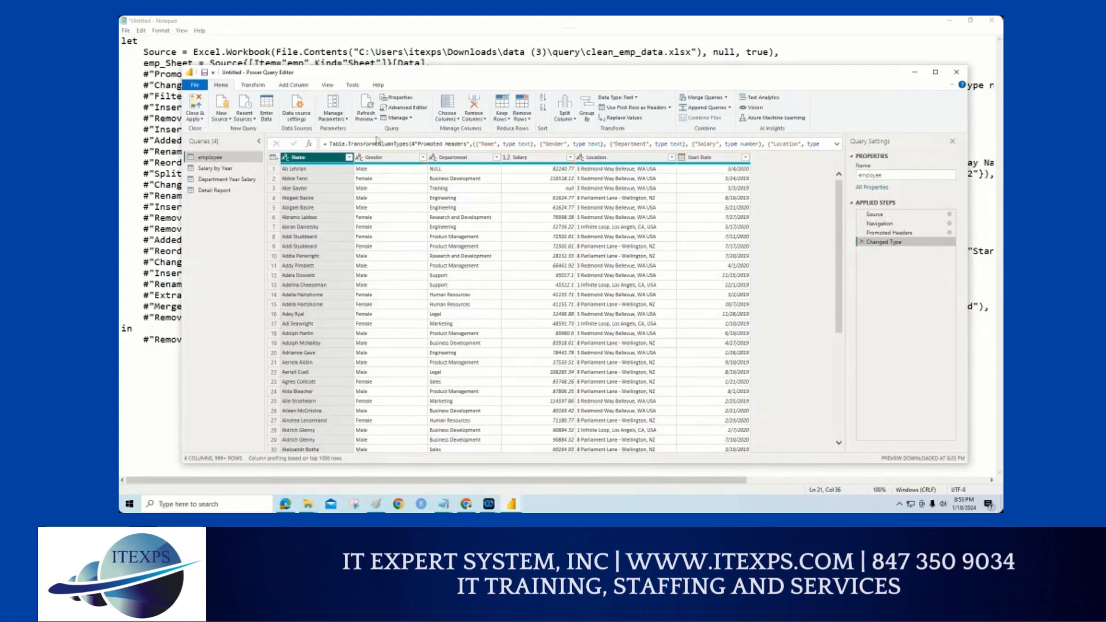
- Open the employee query's code in the Advanced Editor and erase all of it
click(402, 109)
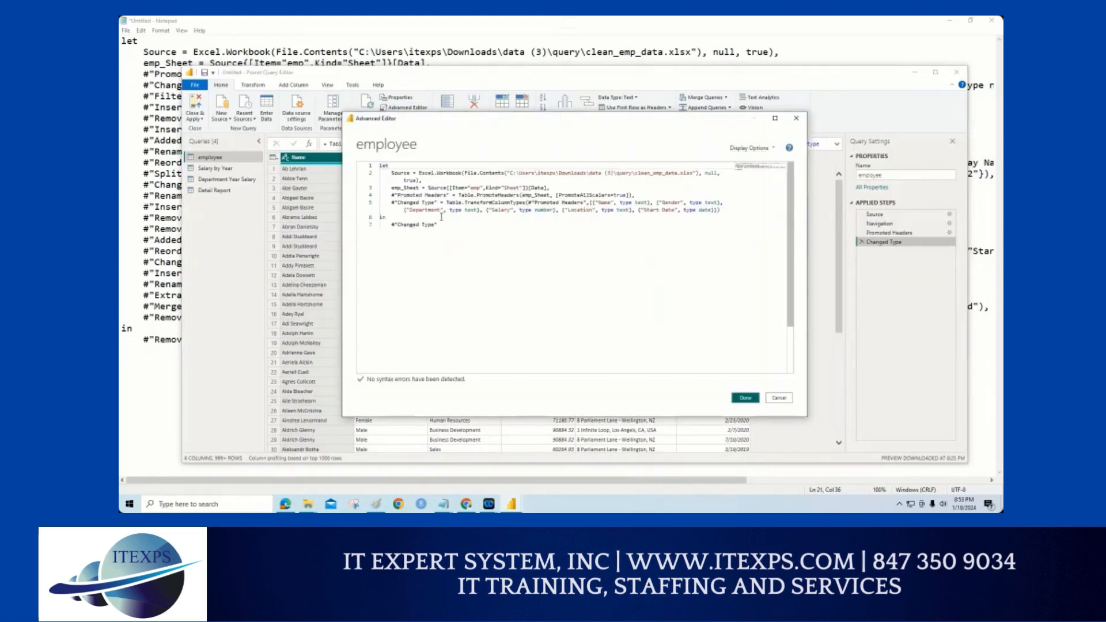
drag(469, 241, 372, 164)
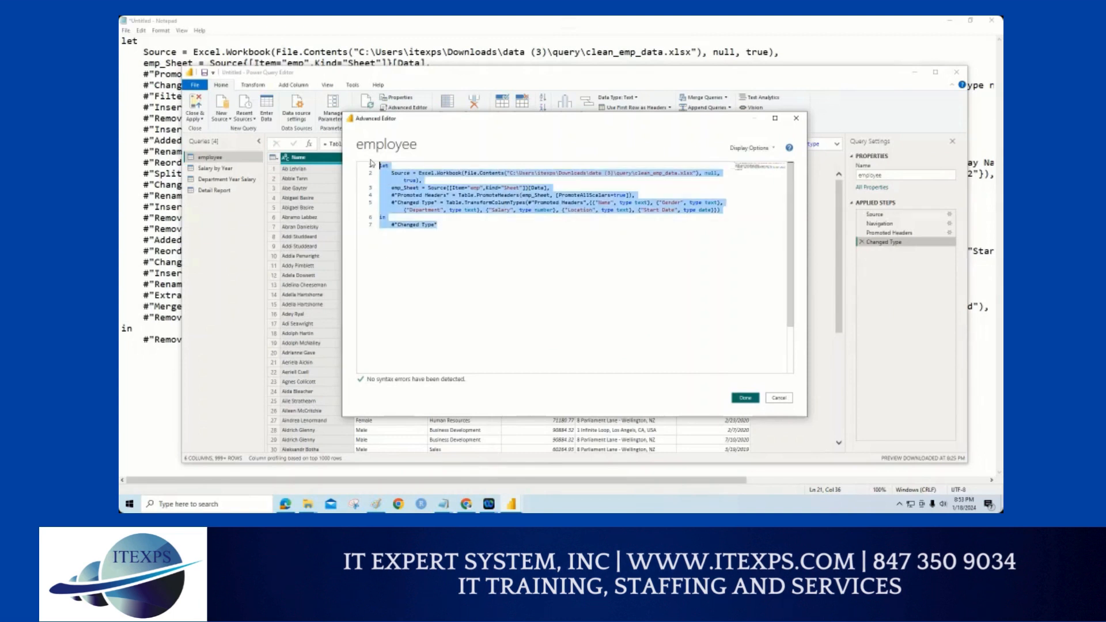
key(Delete)
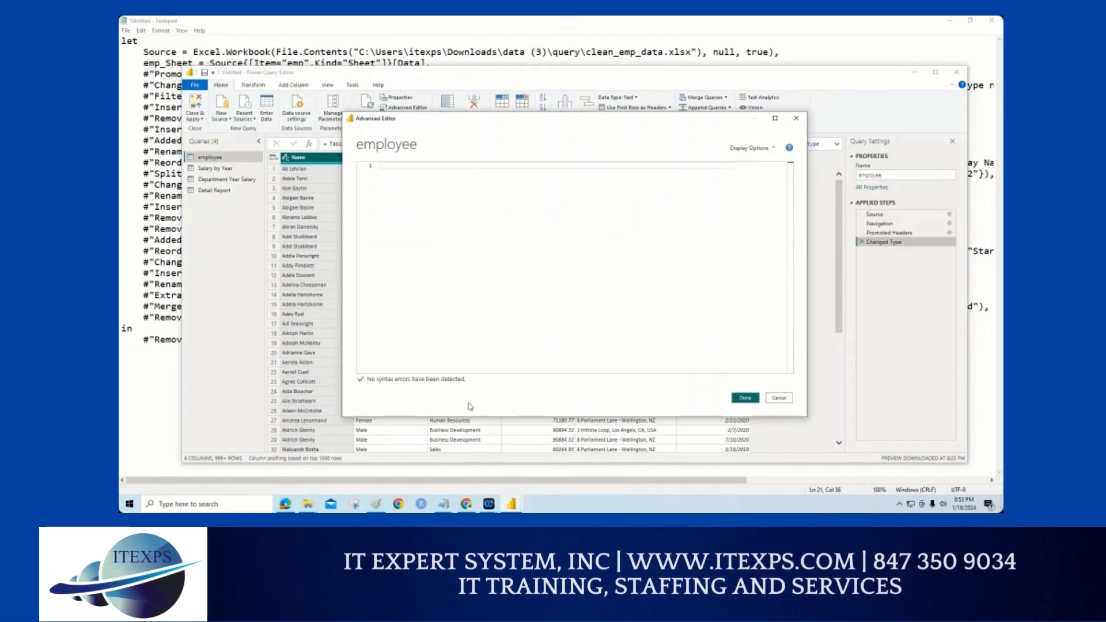
- Switch to the Notepad window holding the saved employee query code and copy the entire code
click(444, 505)
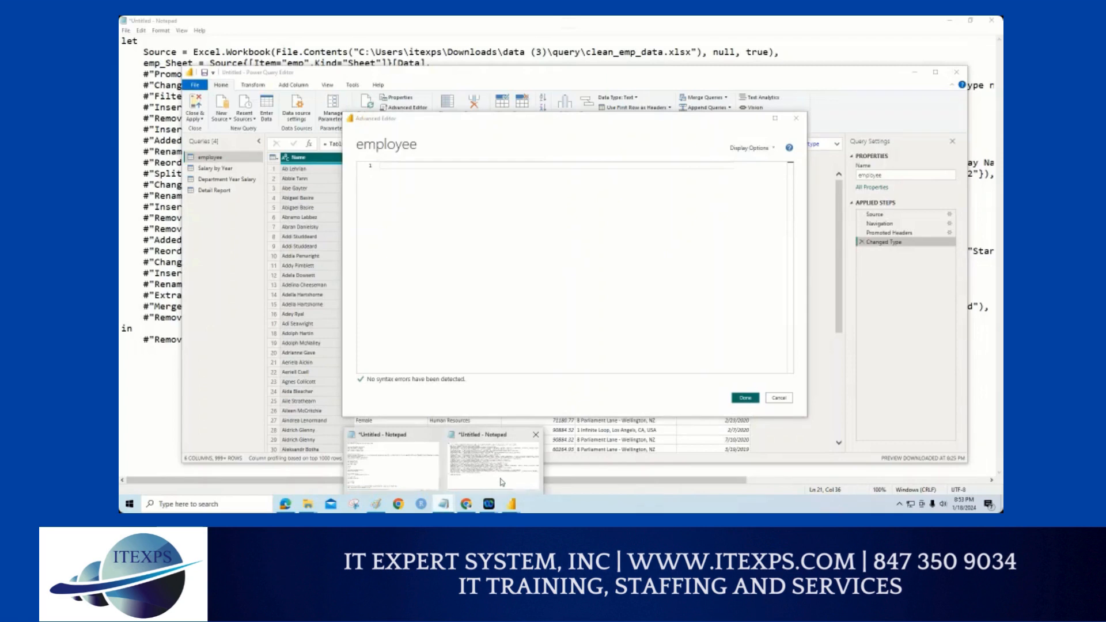
click(500, 483)
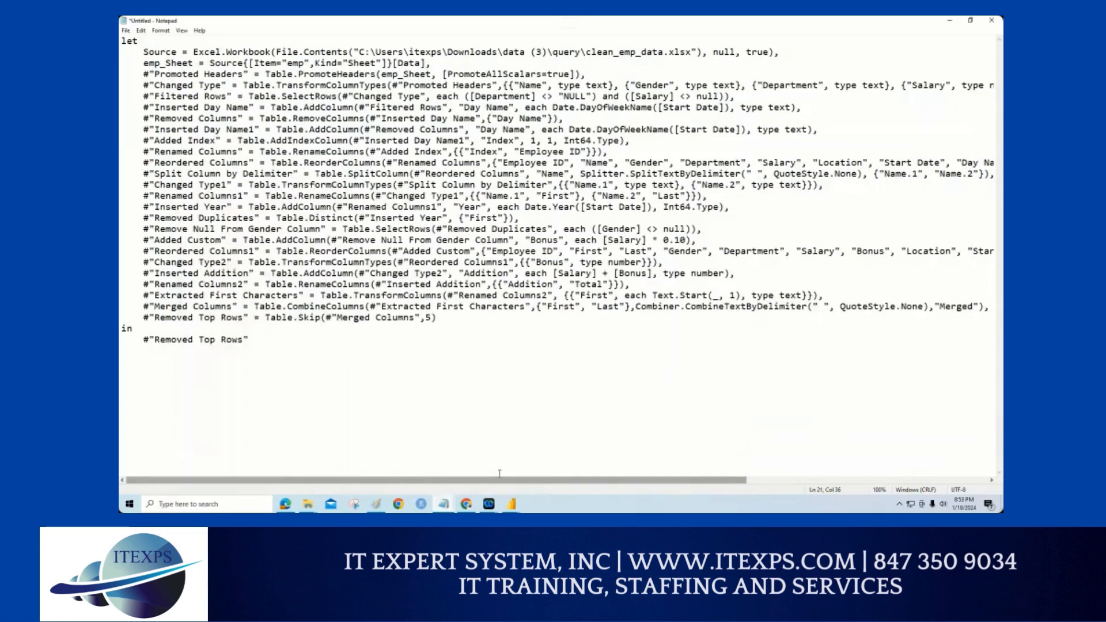
key(ctrl+a)
key(ctrl+c)
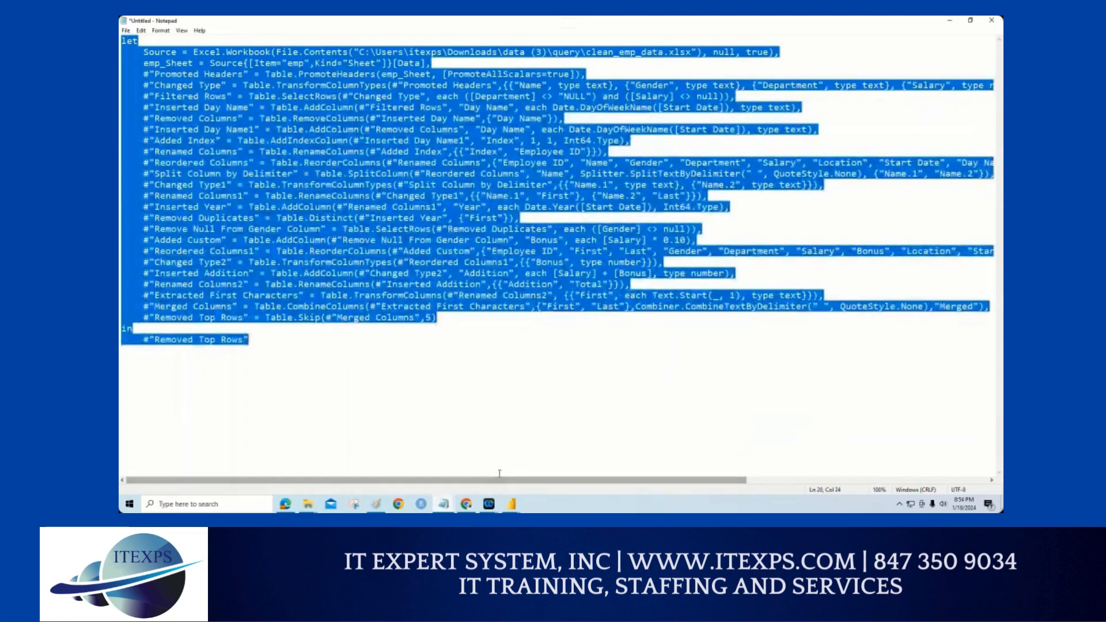
- Return to the Power Query Advanced Editor, paste the saved code into the empty employee query and apply it
click(950, 23)
key(ctrl+v)
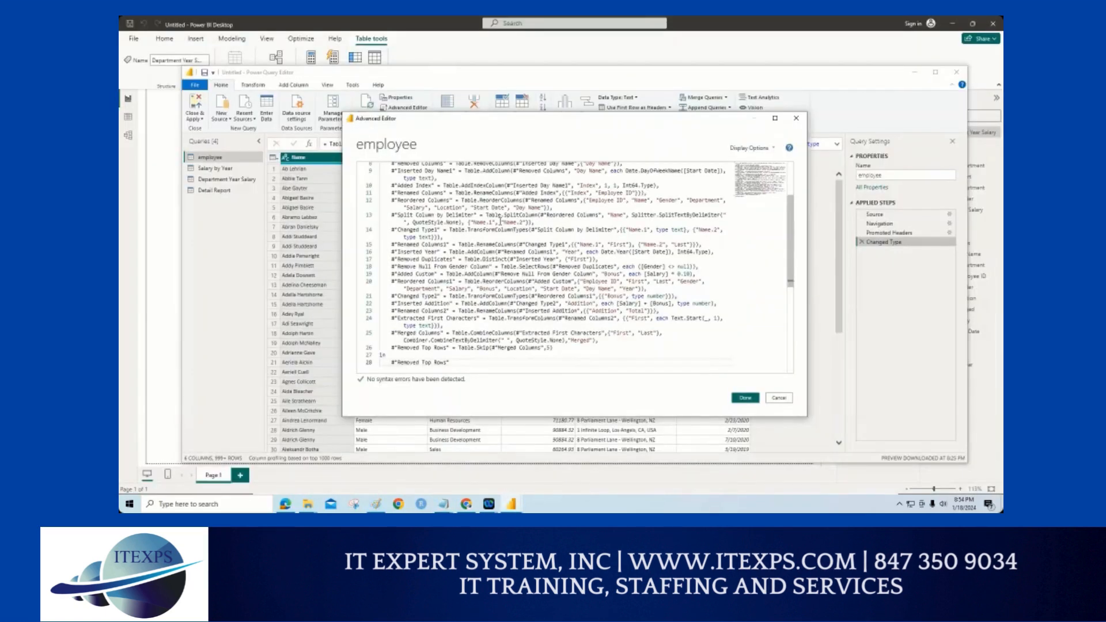
drag(540, 119, 491, 86)
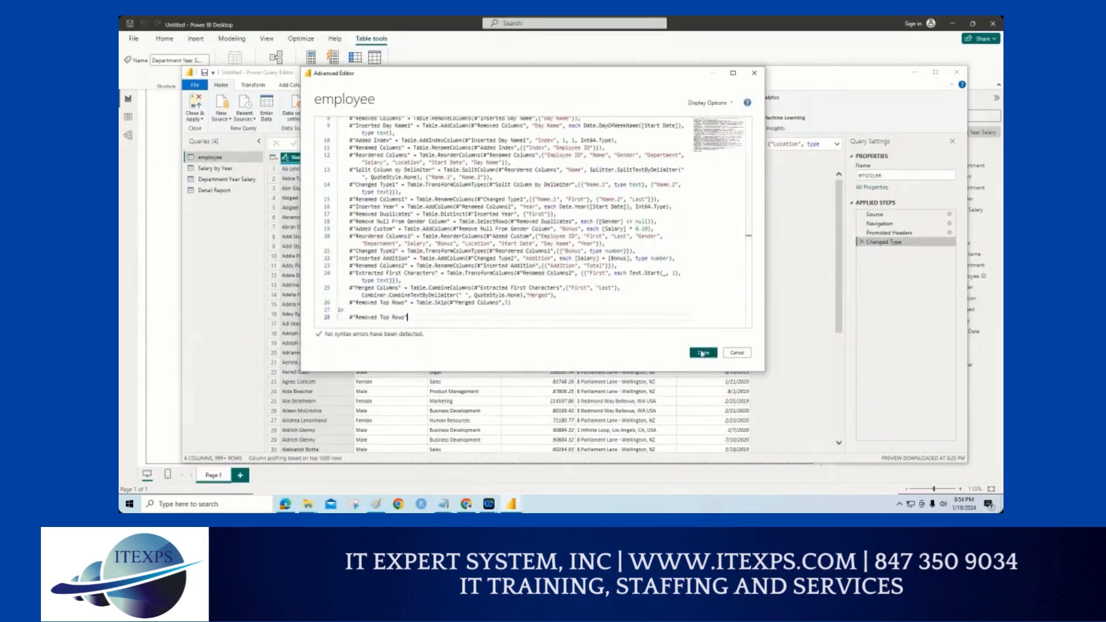
click(702, 353)
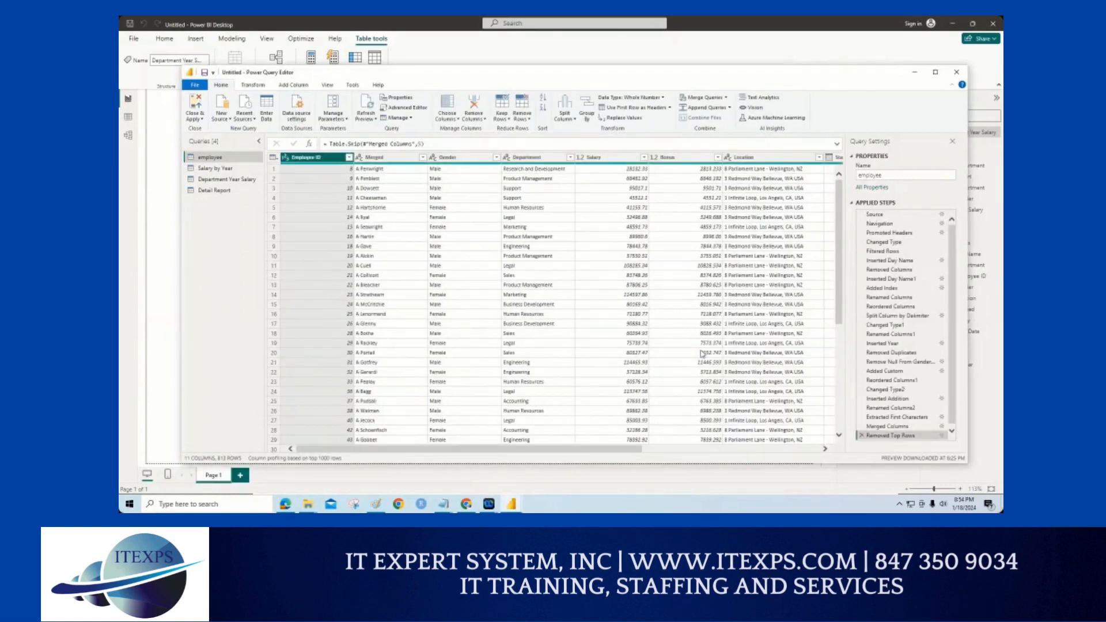
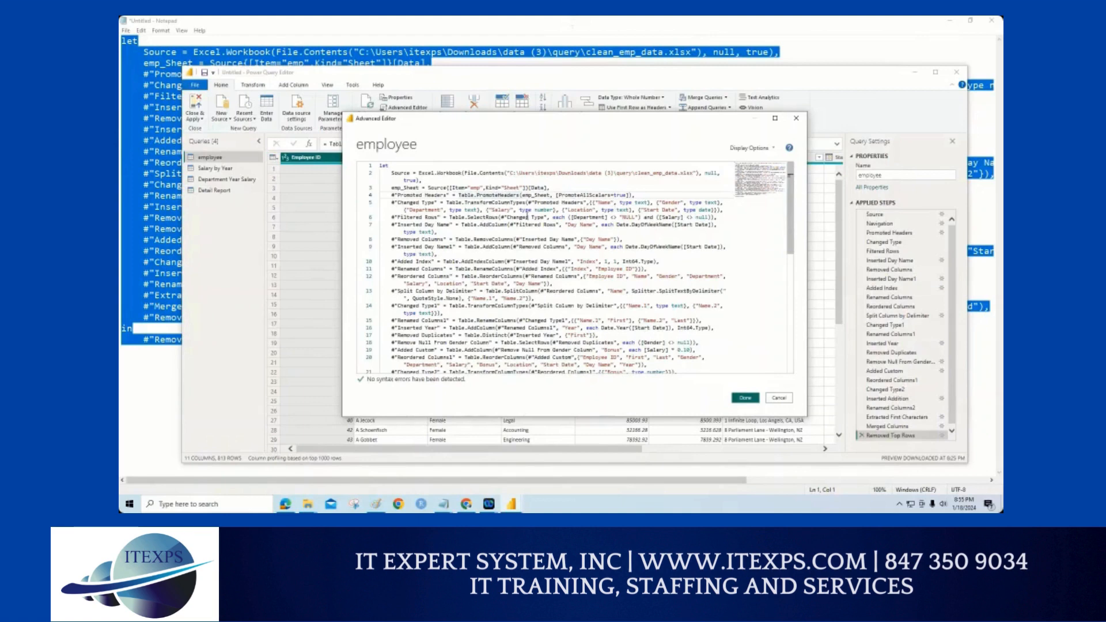
drag(473, 128, 515, 108)
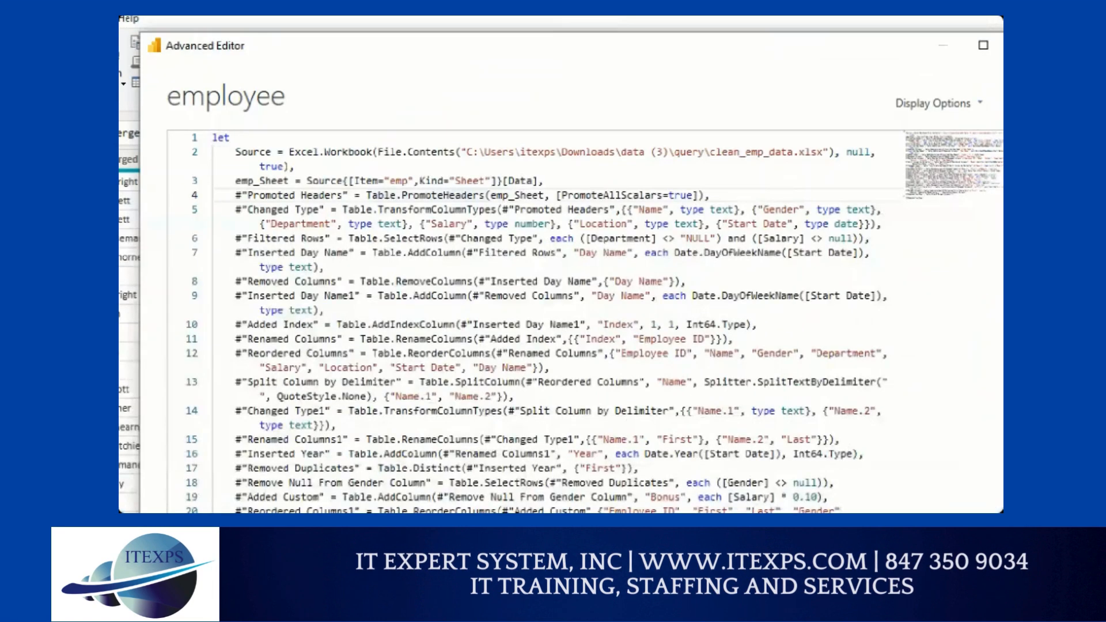
drag(764, 155, 770, 154)
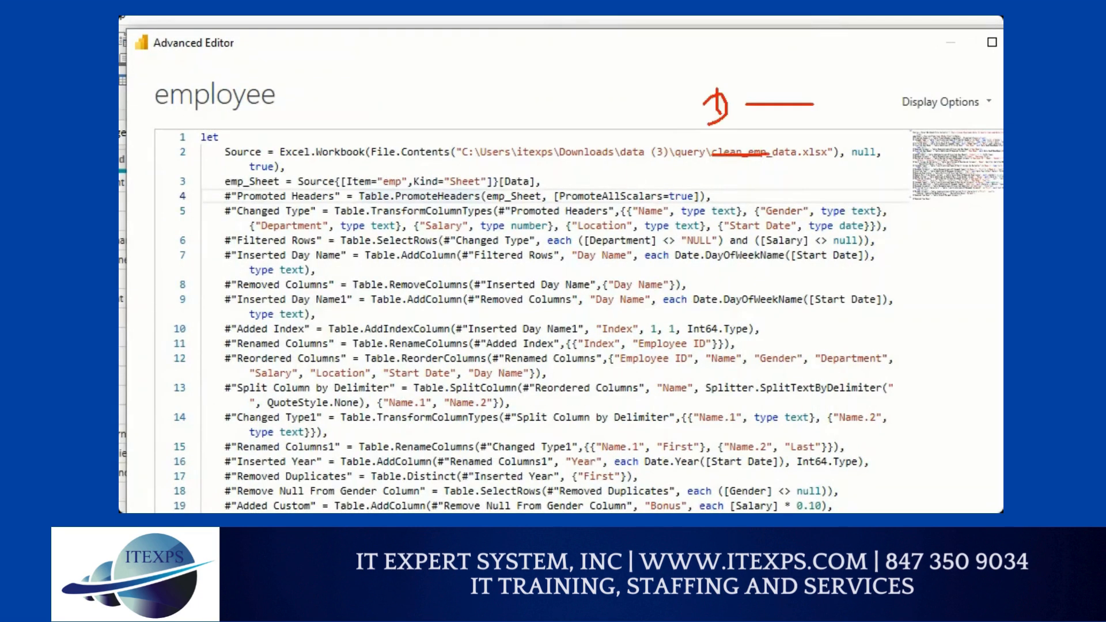
- Review the employee query's M code in the Advanced Editor, then dismiss the chat notification and close the editor without changes
drag(795, 93, 814, 106)
mouse_move(839, 88)
mouse_down()
mouse_move(839, 117)
mouse_move(842, 87)
mouse_up()
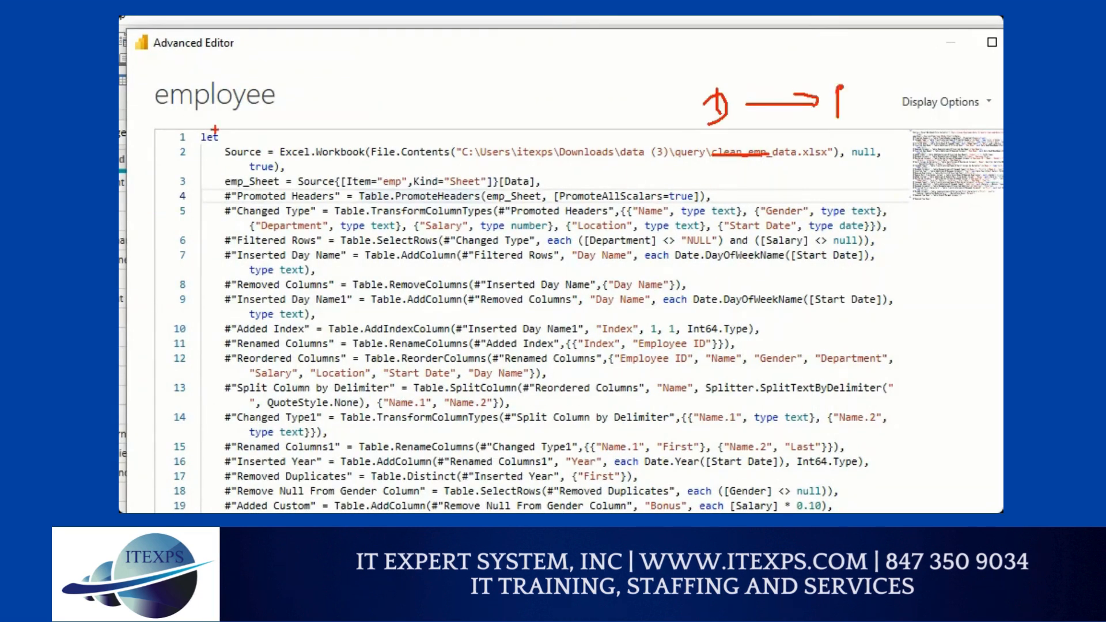
mouse_move(207, 110)
mouse_down()
mouse_move(229, 187)
mouse_move(208, 497)
mouse_move(222, 501)
mouse_up()
drag(304, 328, 243, 392)
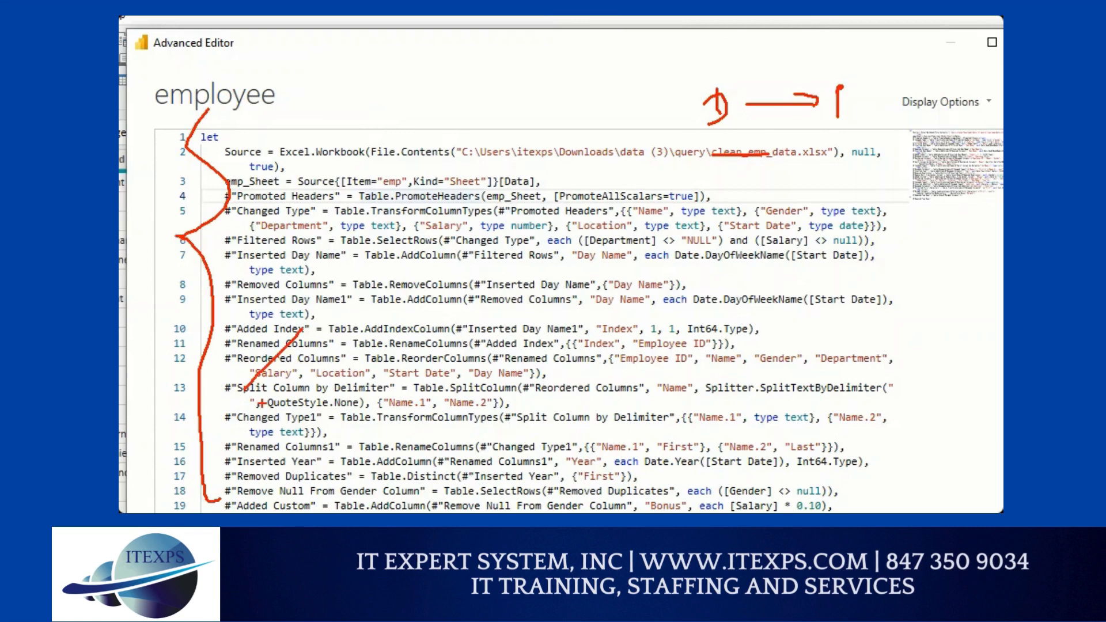
key(Escape)
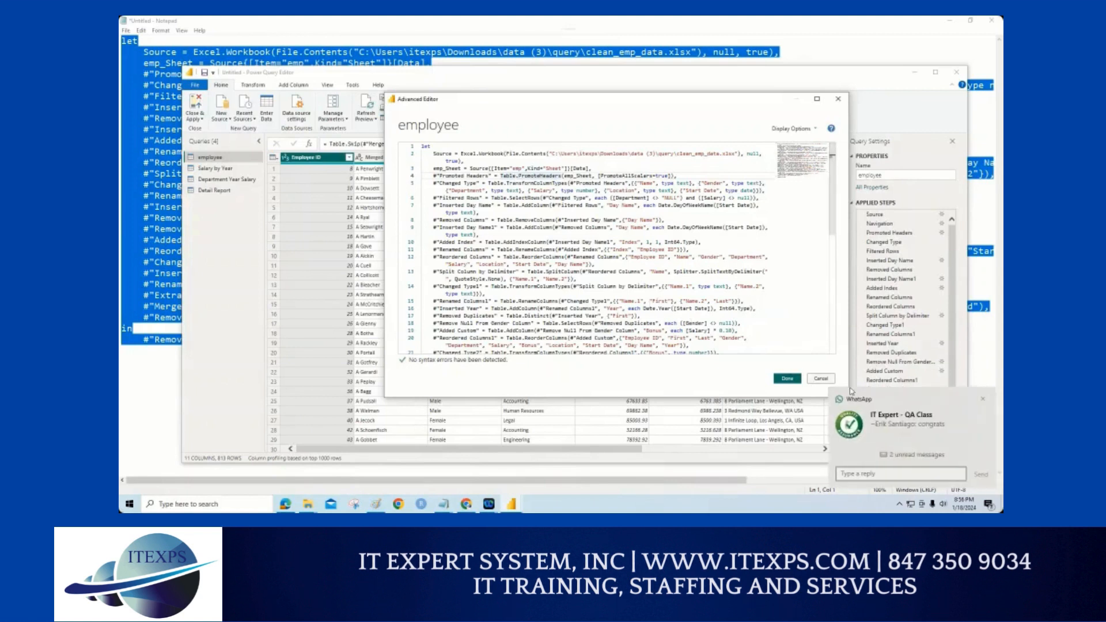
click(985, 400)
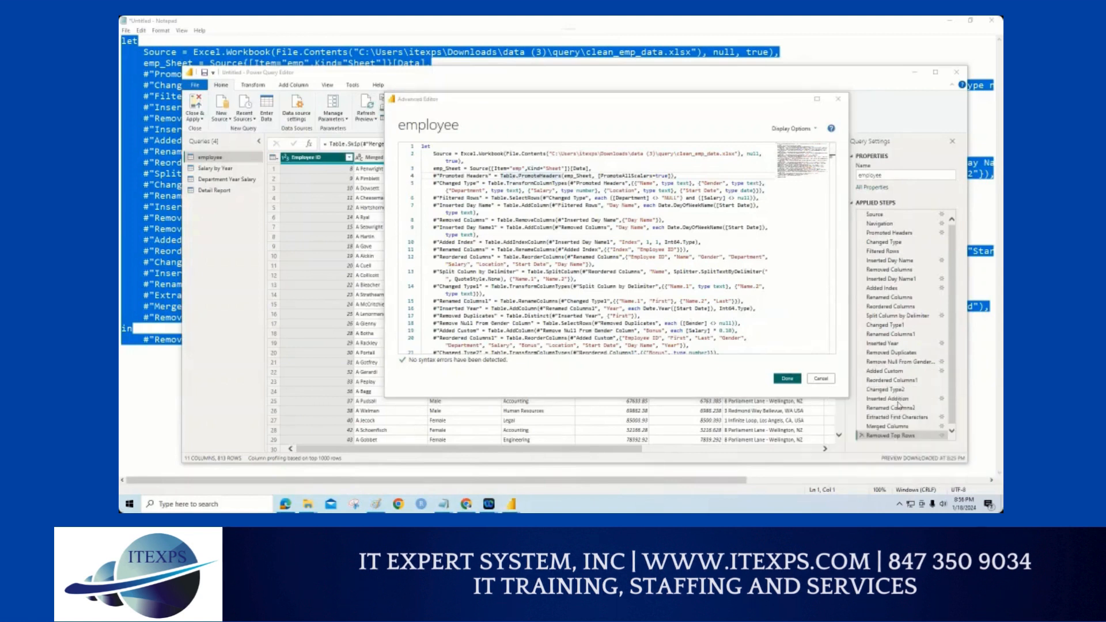
click(823, 379)
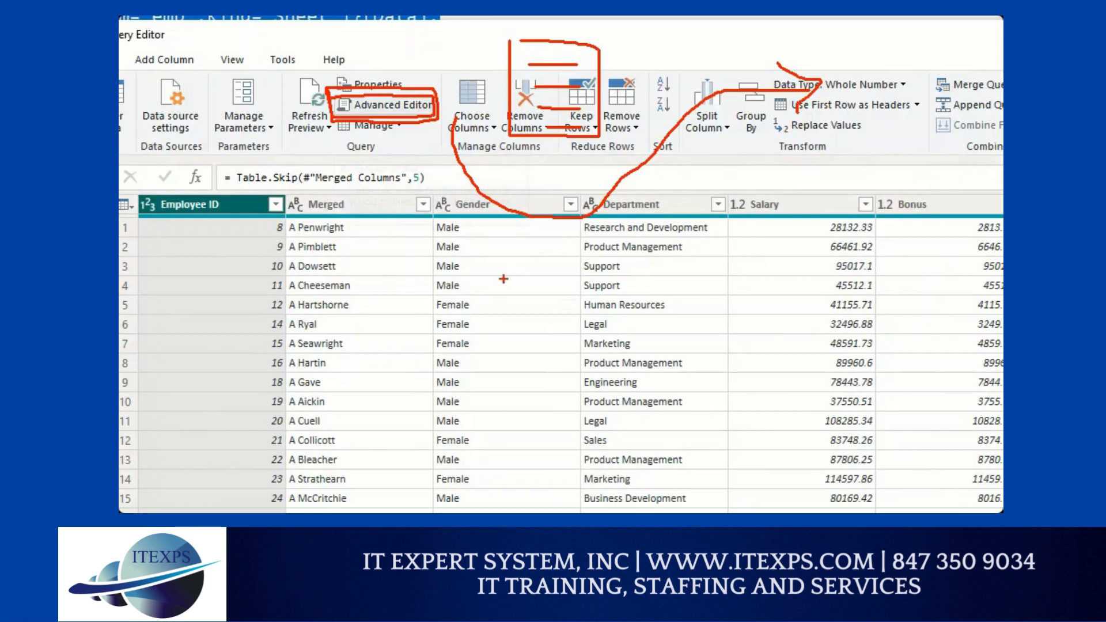
drag(384, 108, 516, 386)
mouse_move(549, 327)
mouse_down()
mouse_move(550, 483)
mouse_move(669, 434)
mouse_move(562, 329)
mouse_up()
drag(404, 137, 544, 331)
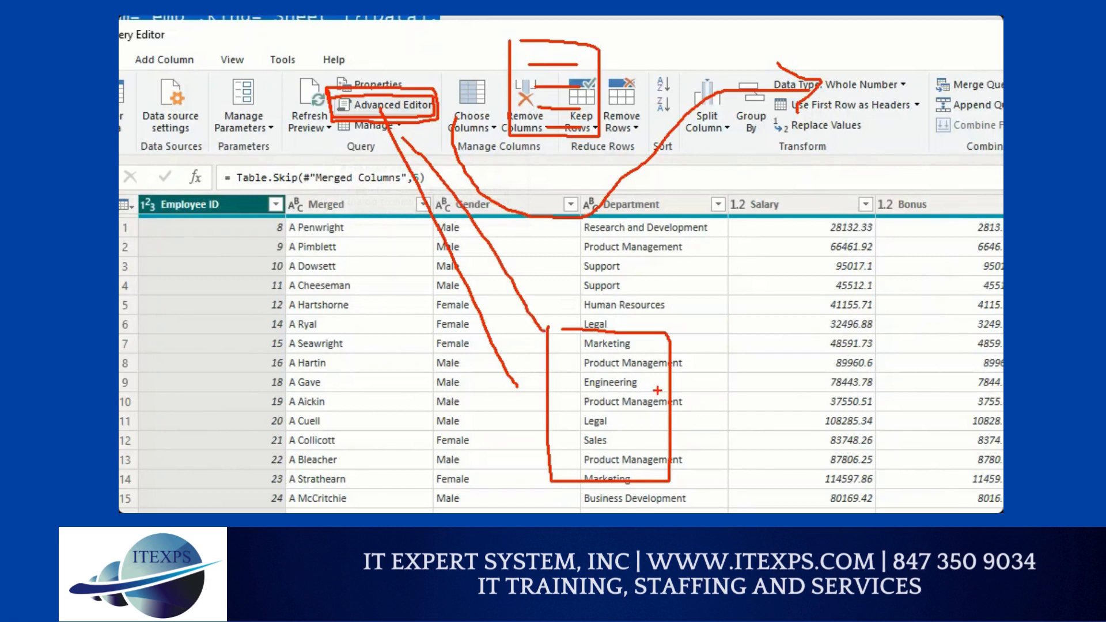
drag(650, 390, 781, 394)
drag(657, 425, 828, 421)
drag(797, 398, 830, 419)
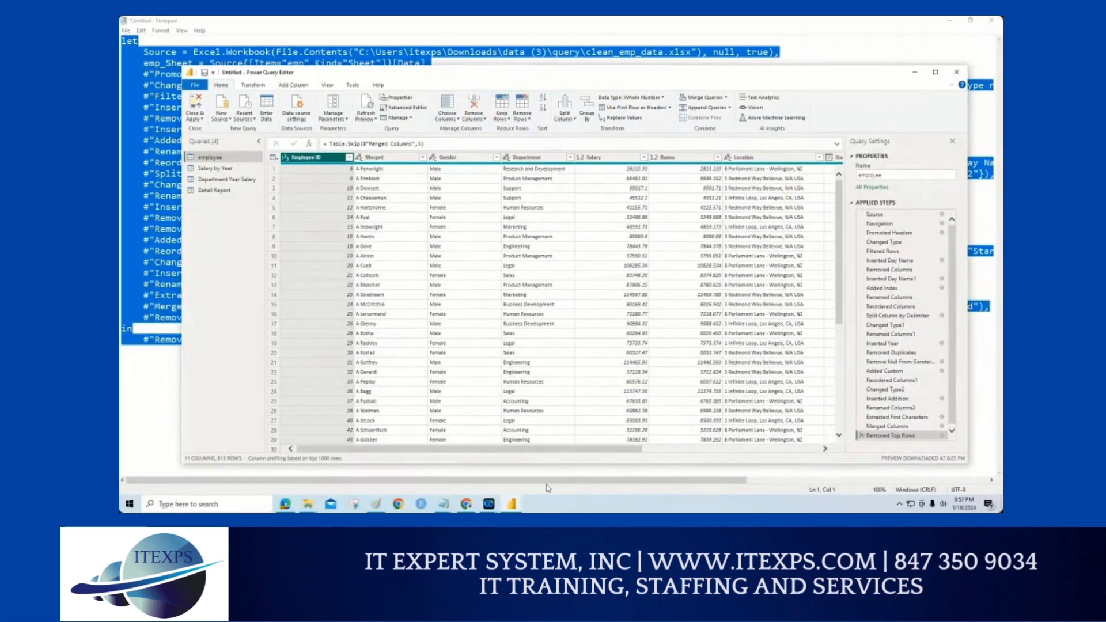
- Switch to the Power BI Desktop window and show the tables in the Model view
click(511, 504)
click(468, 470)
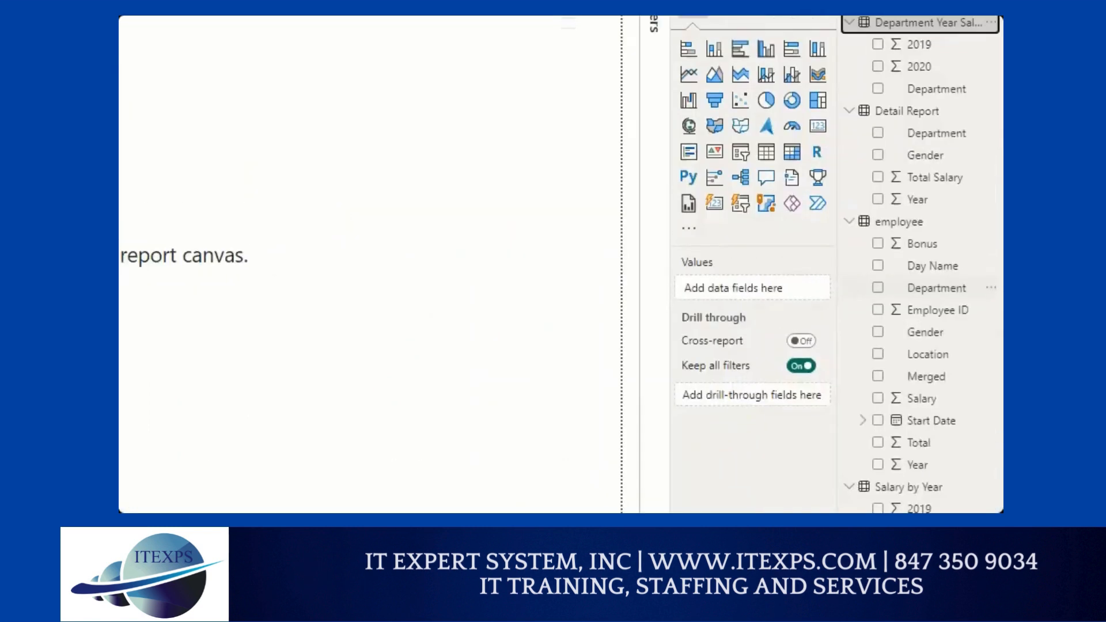
mouse_move(869, 39)
mouse_down()
mouse_move(802, 241)
mouse_move(838, 497)
mouse_up()
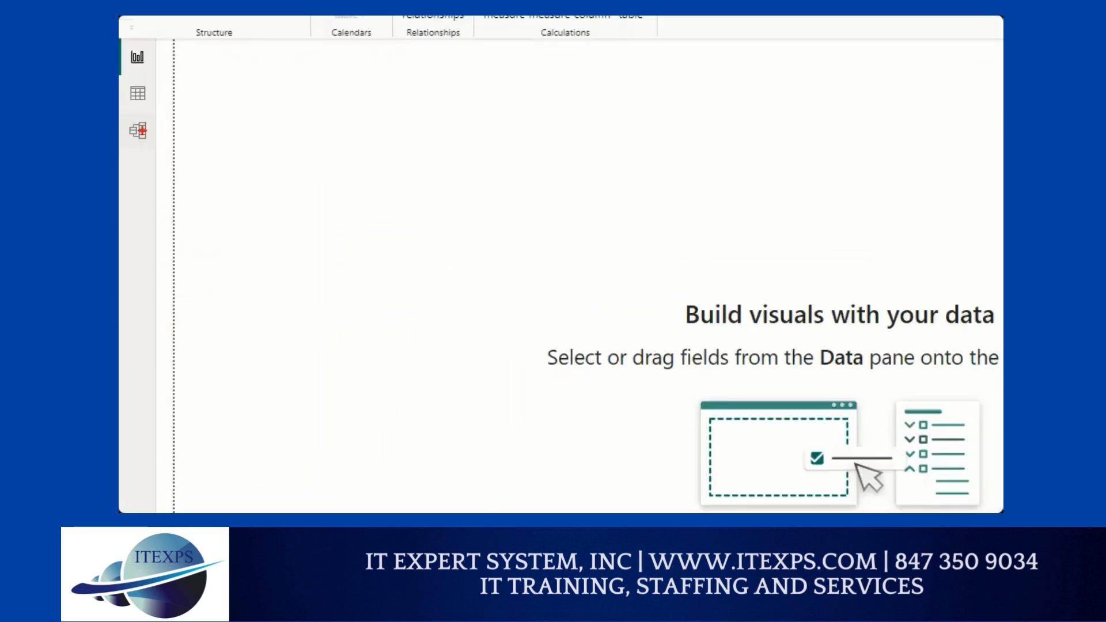
drag(135, 123, 126, 126)
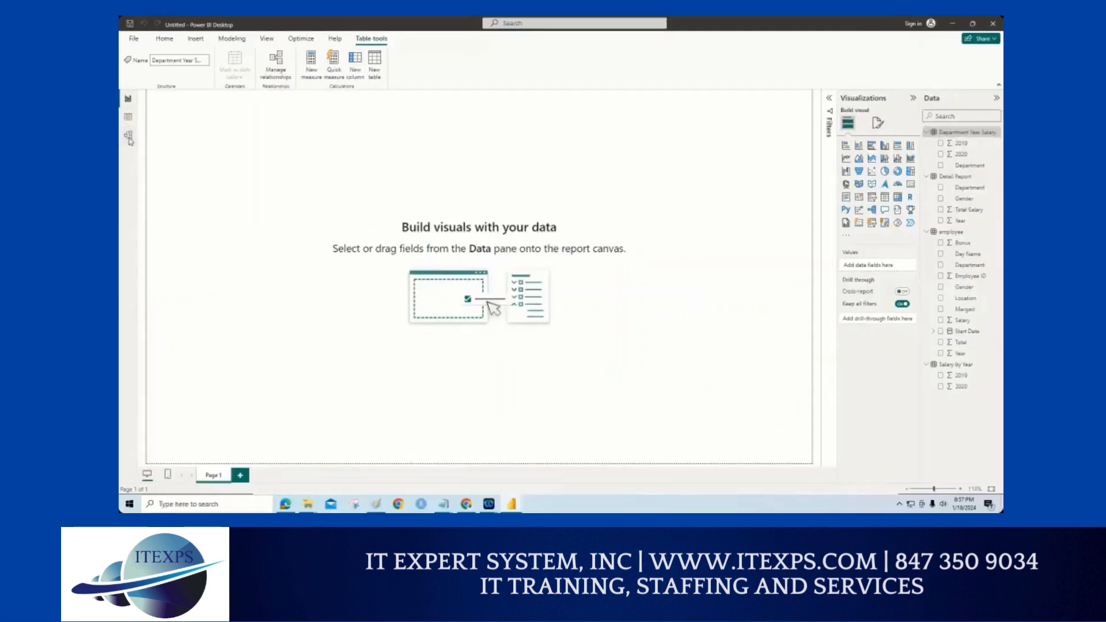
click(129, 136)
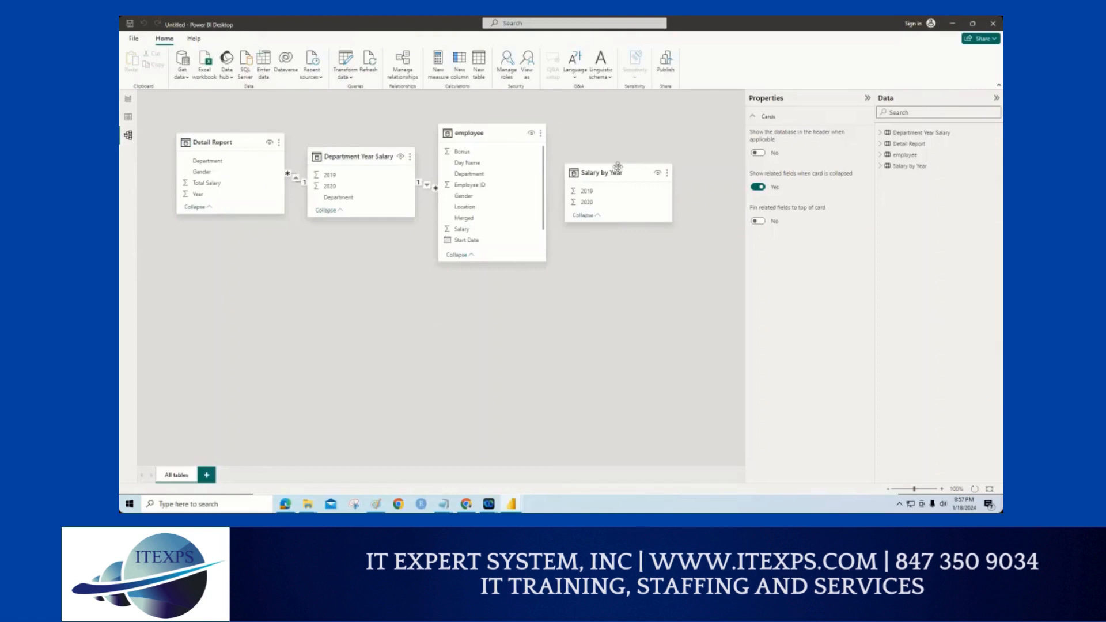
- Rearrange the diagram: shift Salary by Year and Department Year Salary rightward, place employee beneath between them, and make the Detail Report card taller
drag(631, 163, 664, 144)
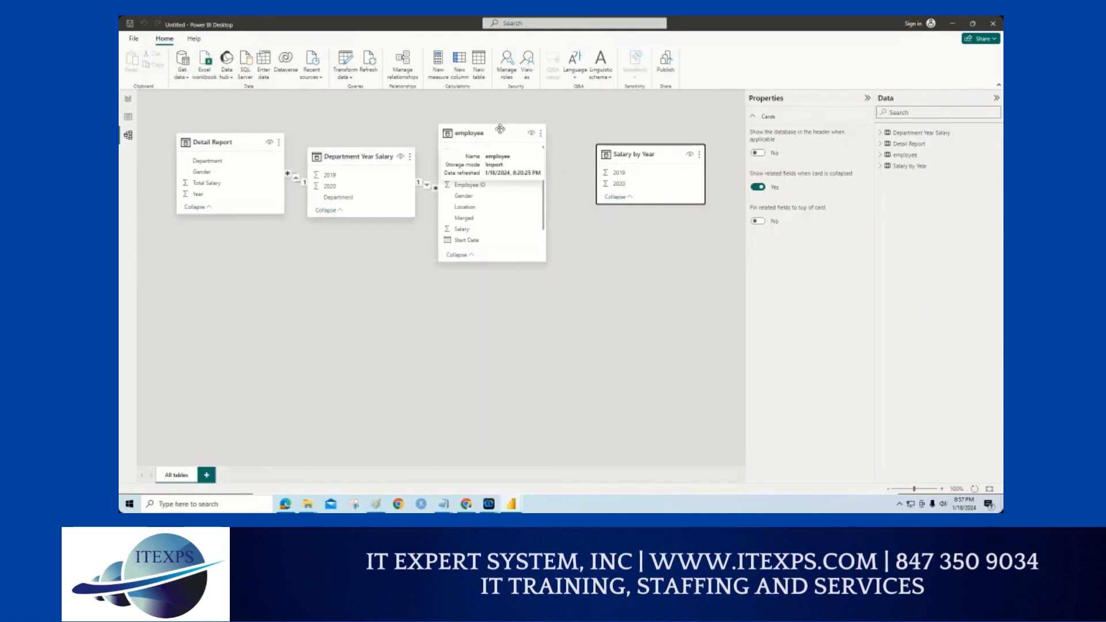
drag(501, 128, 561, 254)
drag(342, 157, 435, 148)
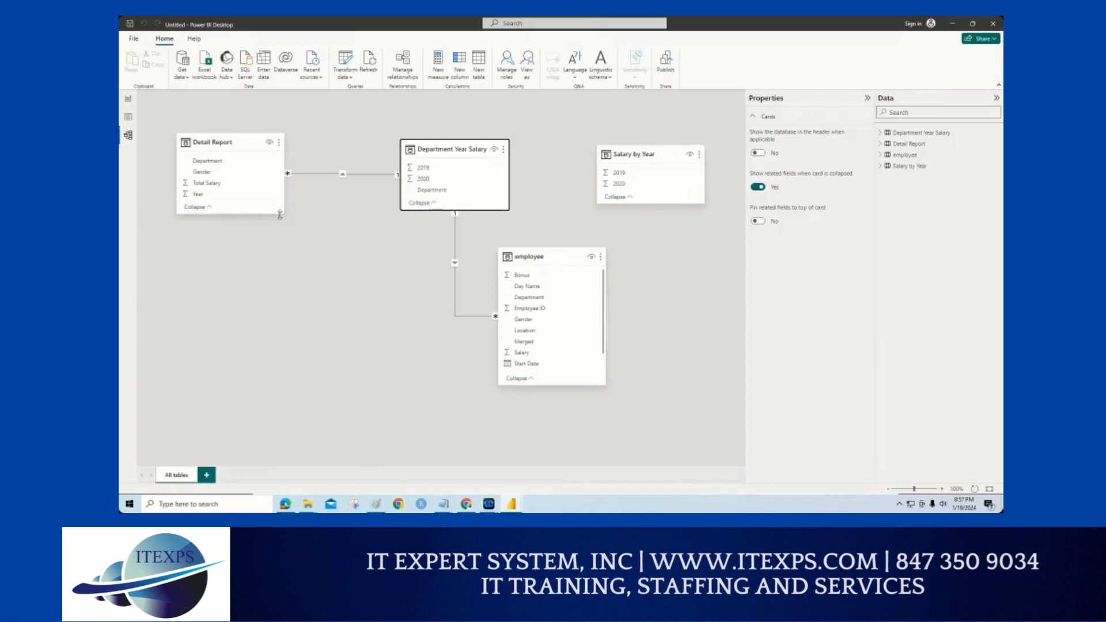
drag(286, 240, 289, 256)
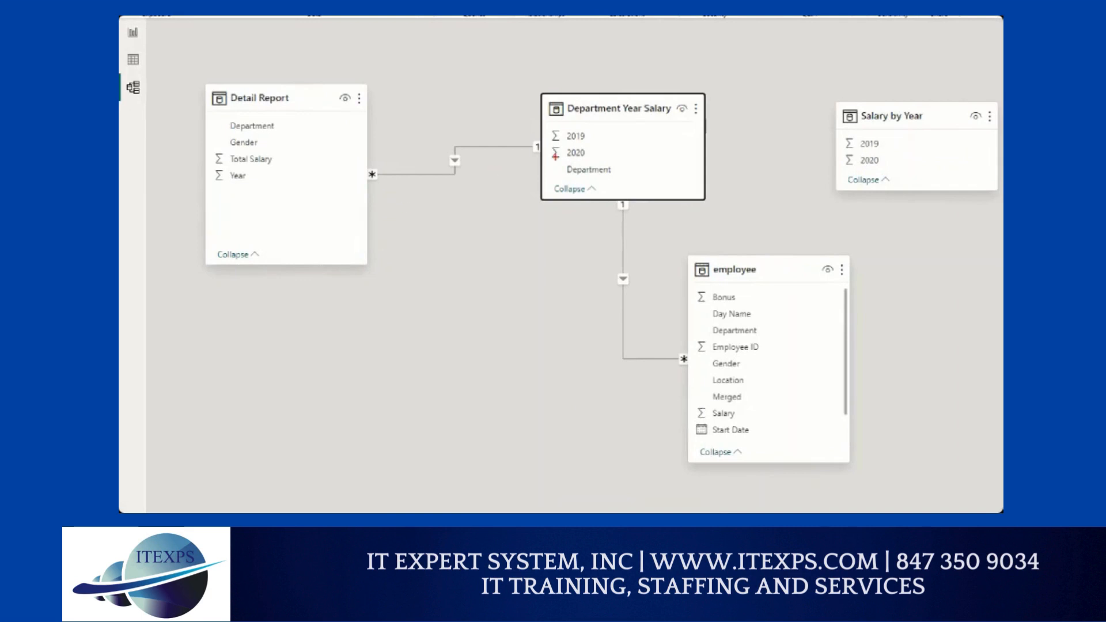
drag(588, 136, 364, 172)
mouse_move(583, 156)
mouse_down()
mouse_move(593, 241)
mouse_move(636, 363)
mouse_move(677, 373)
mouse_up()
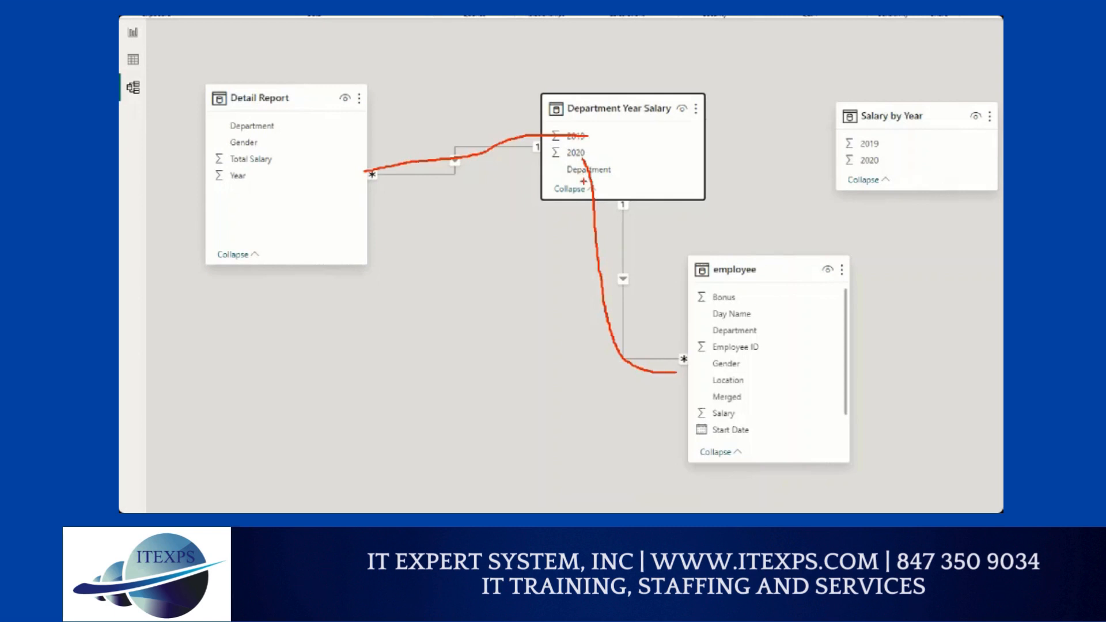
mouse_move(625, 128)
mouse_down()
mouse_move(623, 141)
mouse_move(640, 132)
mouse_move(660, 143)
mouse_move(679, 130)
mouse_move(714, 145)
mouse_up()
drag(616, 152, 719, 151)
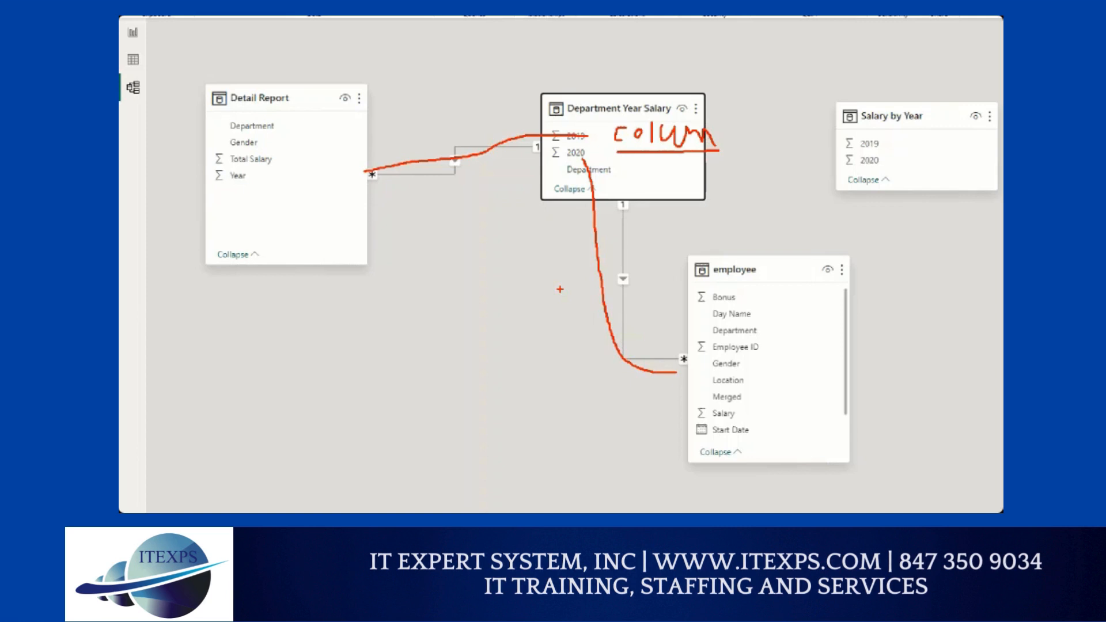
key(Escape)
- Show the available commands for the Department Year Salary table, then switch back to the Power Query Editor window
click(922, 135)
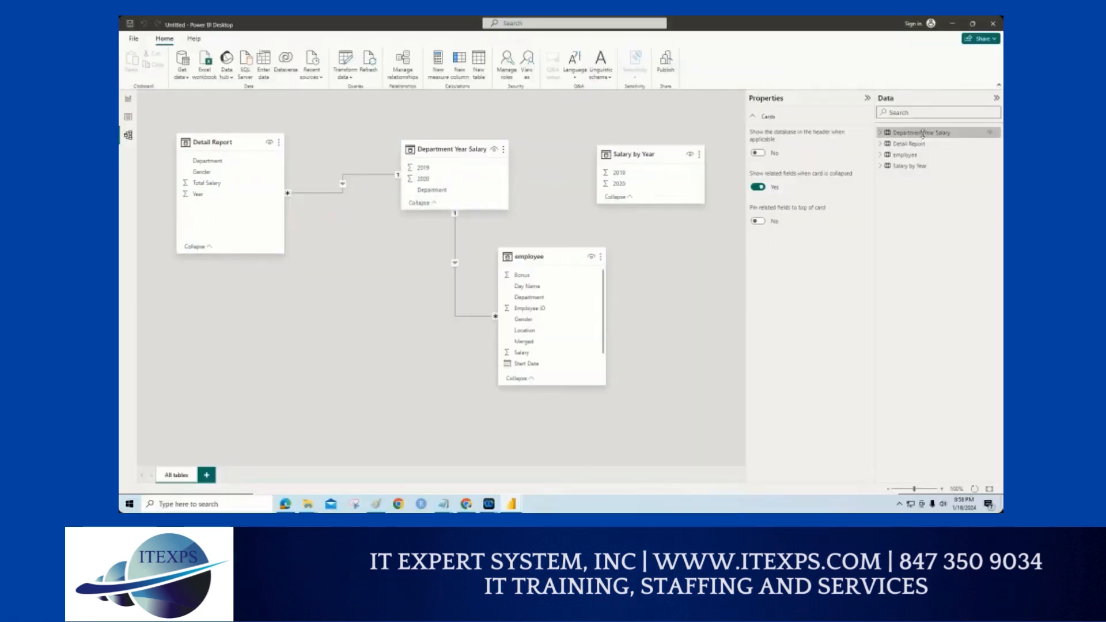
right_click(922, 134)
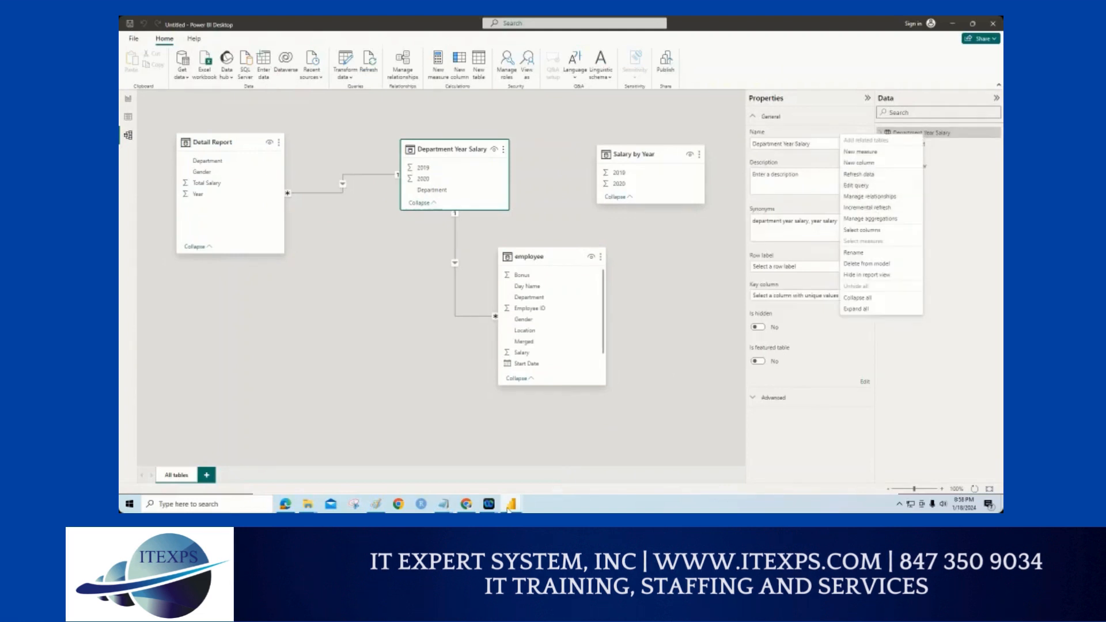
mouse_move(511, 505)
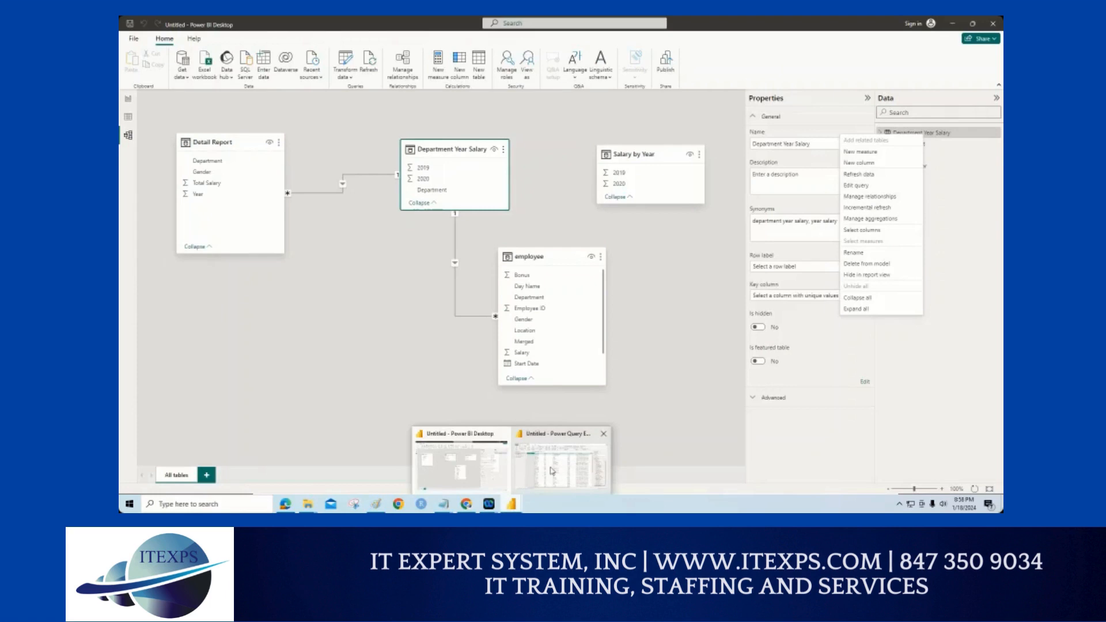
click(552, 471)
key(ctrl+1)
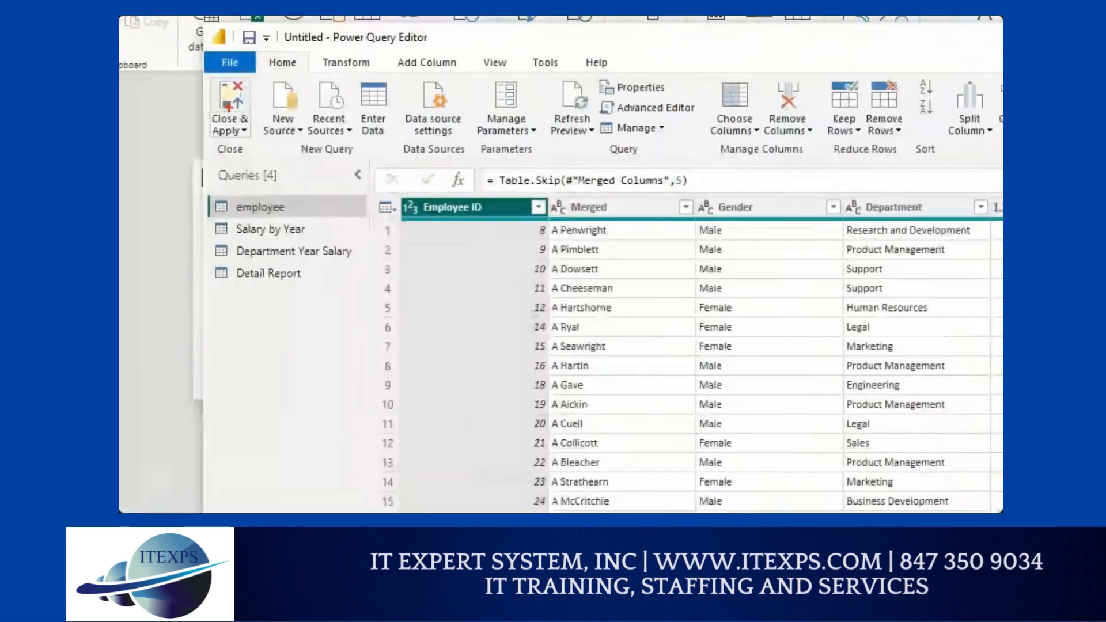
mouse_move(237, 74)
mouse_down()
mouse_move(277, 139)
mouse_move(248, 83)
mouse_up()
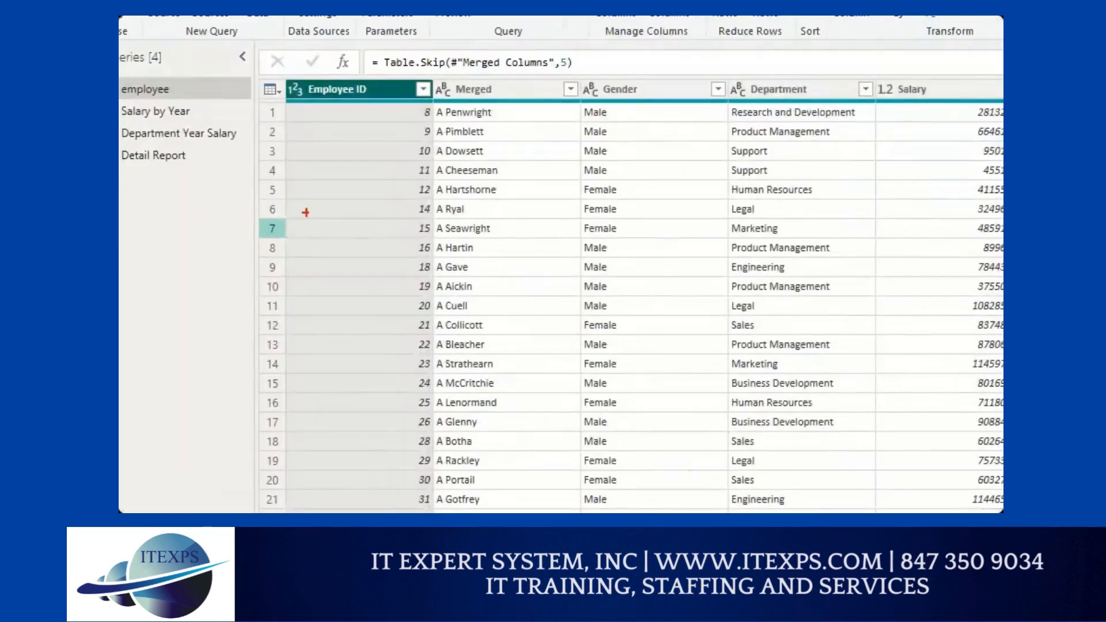
mouse_move(344, 205)
mouse_down()
mouse_move(328, 219)
mouse_move(351, 218)
mouse_move(343, 263)
mouse_move(376, 263)
mouse_up()
drag(404, 174, 403, 233)
mouse_move(390, 157)
mouse_down()
mouse_move(555, 161)
mouse_move(411, 229)
mouse_move(422, 306)
mouse_up()
mouse_move(425, 256)
mouse_down()
mouse_move(534, 254)
mouse_move(522, 340)
mouse_move(439, 340)
mouse_up()
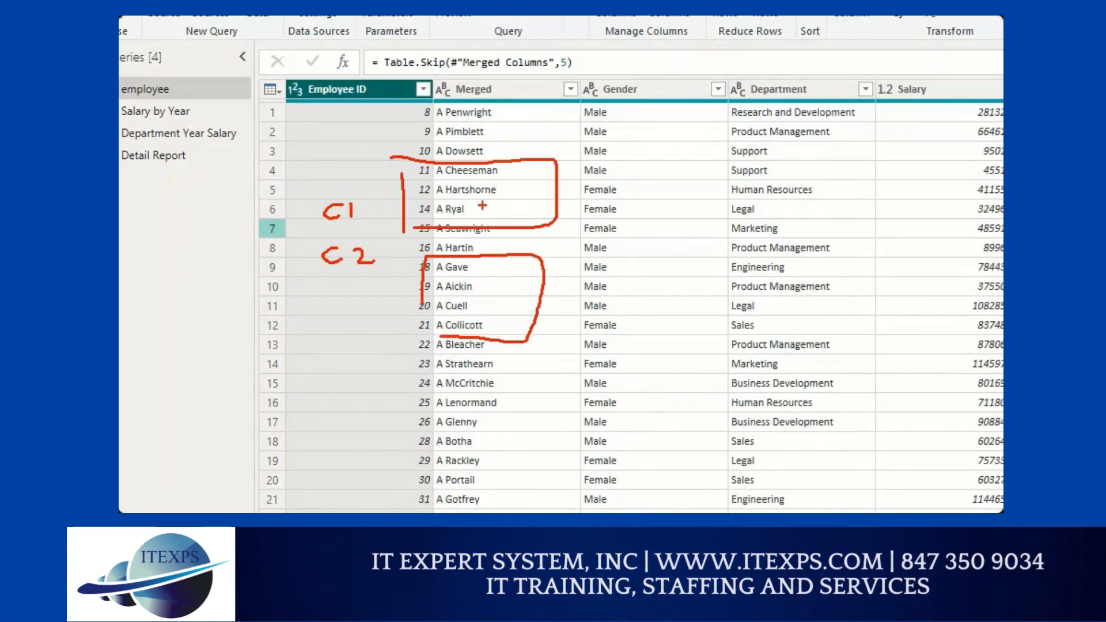
drag(585, 155, 608, 333)
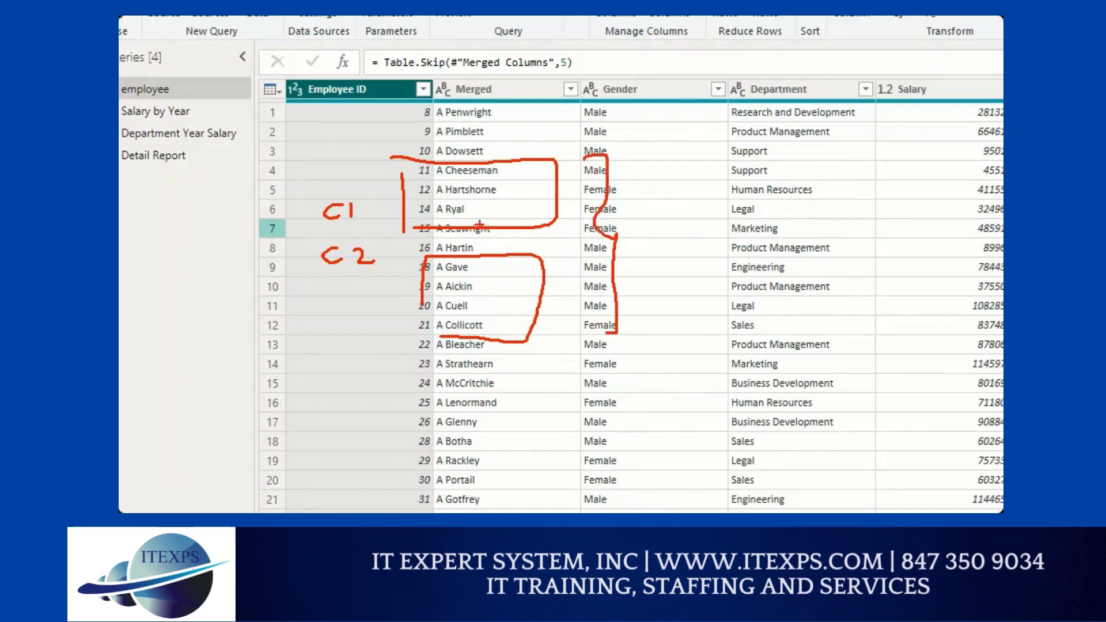
mouse_move(479, 231)
mouse_down()
mouse_move(478, 254)
mouse_move(499, 237)
mouse_up()
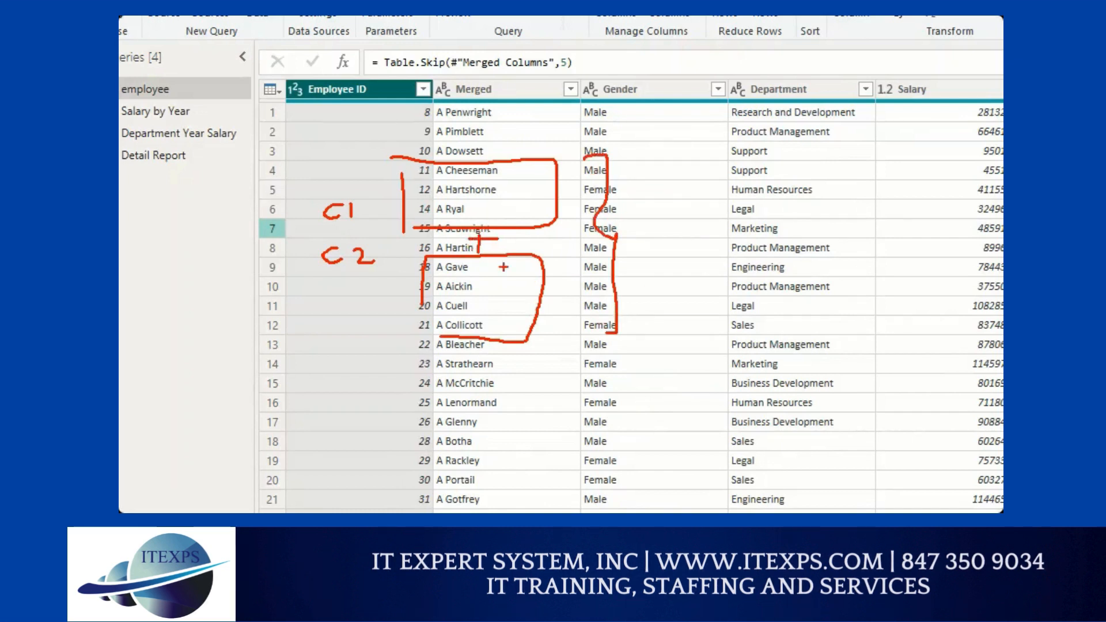
drag(712, 214, 682, 254)
mouse_move(703, 212)
mouse_down()
mouse_move(735, 259)
mouse_move(753, 246)
mouse_move(761, 291)
mouse_up()
drag(756, 237, 793, 288)
mouse_move(793, 233)
mouse_down()
mouse_move(796, 253)
mouse_move(847, 262)
mouse_move(909, 172)
mouse_move(929, 239)
mouse_up()
drag(658, 312, 974, 272)
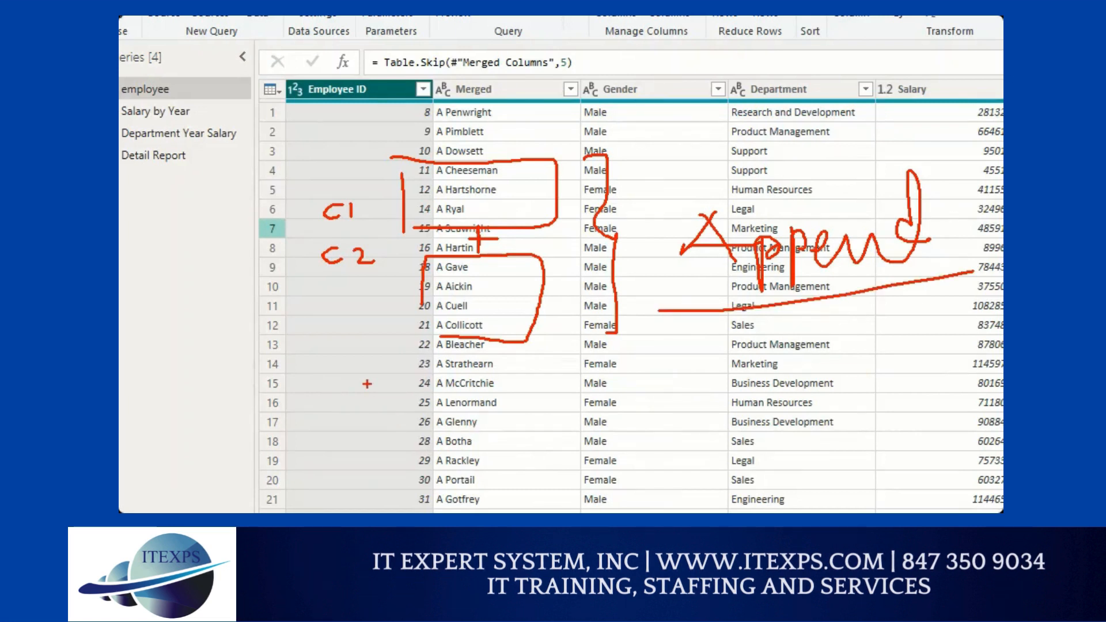
mouse_move(367, 383)
mouse_down()
mouse_move(337, 398)
mouse_move(391, 403)
mouse_up()
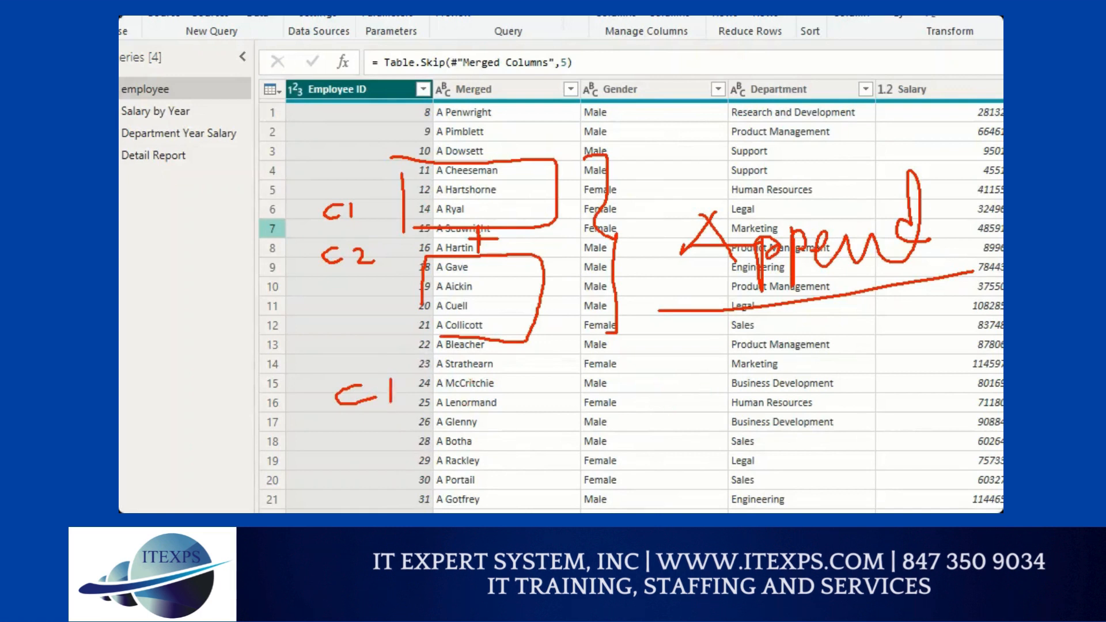
mouse_move(766, 365)
mouse_down()
mouse_move(764, 385)
mouse_move(771, 359)
mouse_move(789, 379)
mouse_up()
mouse_move(455, 372)
mouse_down()
mouse_move(495, 490)
mouse_move(450, 380)
mouse_up()
mouse_move(755, 369)
mouse_down()
mouse_move(686, 389)
mouse_move(767, 387)
mouse_move(738, 381)
mouse_up()
drag(717, 372, 718, 489)
drag(745, 369, 746, 479)
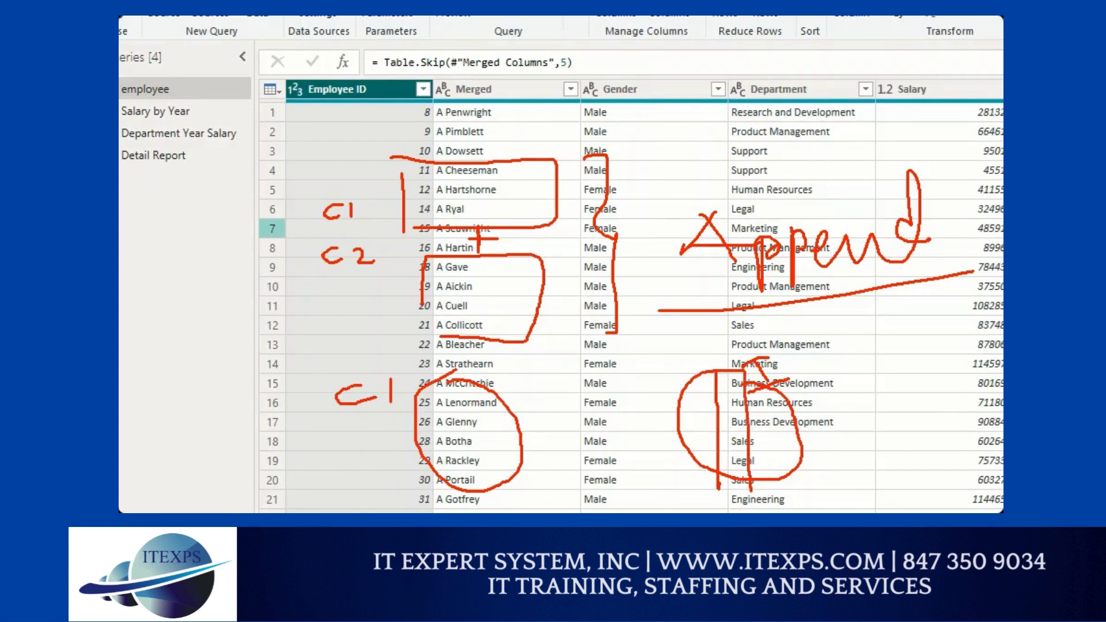
drag(449, 373, 450, 513)
drag(485, 371, 479, 501)
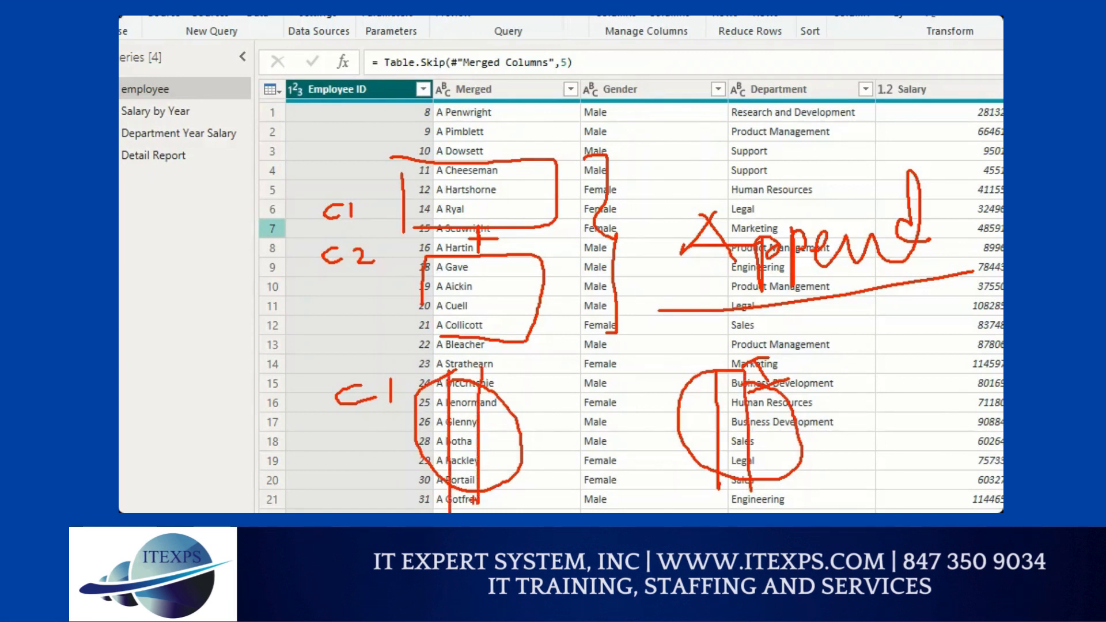
mouse_move(458, 392)
mouse_down()
mouse_move(468, 387)
mouse_move(468, 406)
mouse_move(714, 414)
mouse_up()
drag(498, 450, 691, 448)
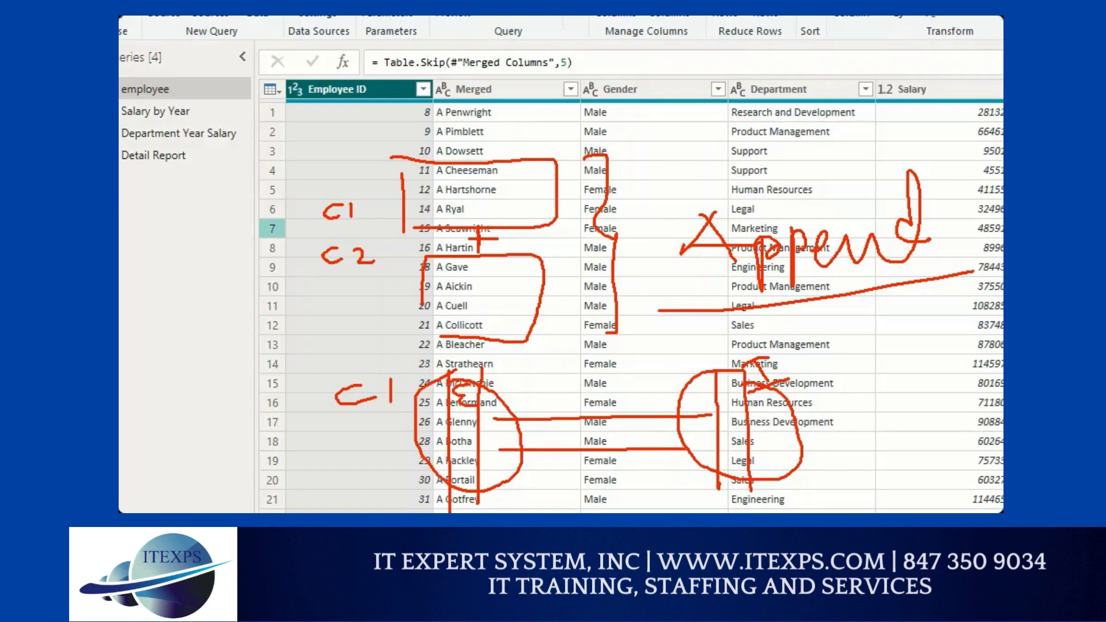
drag(532, 473, 700, 473)
mouse_move(588, 376)
mouse_down()
mouse_move(607, 408)
mouse_move(644, 374)
mouse_move(668, 415)
mouse_move(679, 373)
mouse_up()
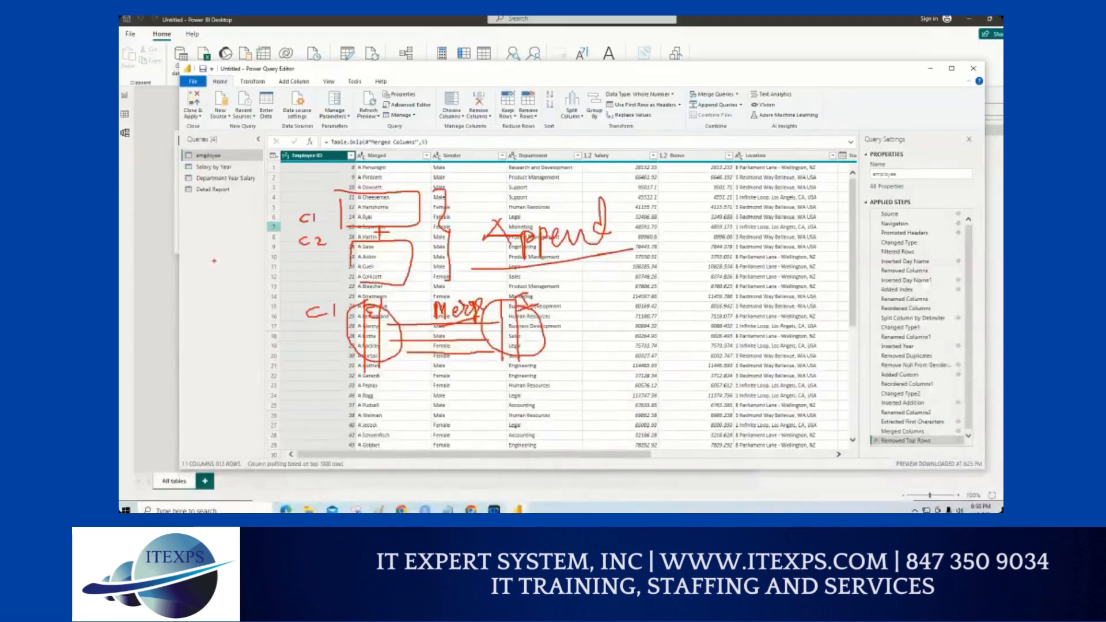
key(Escape)
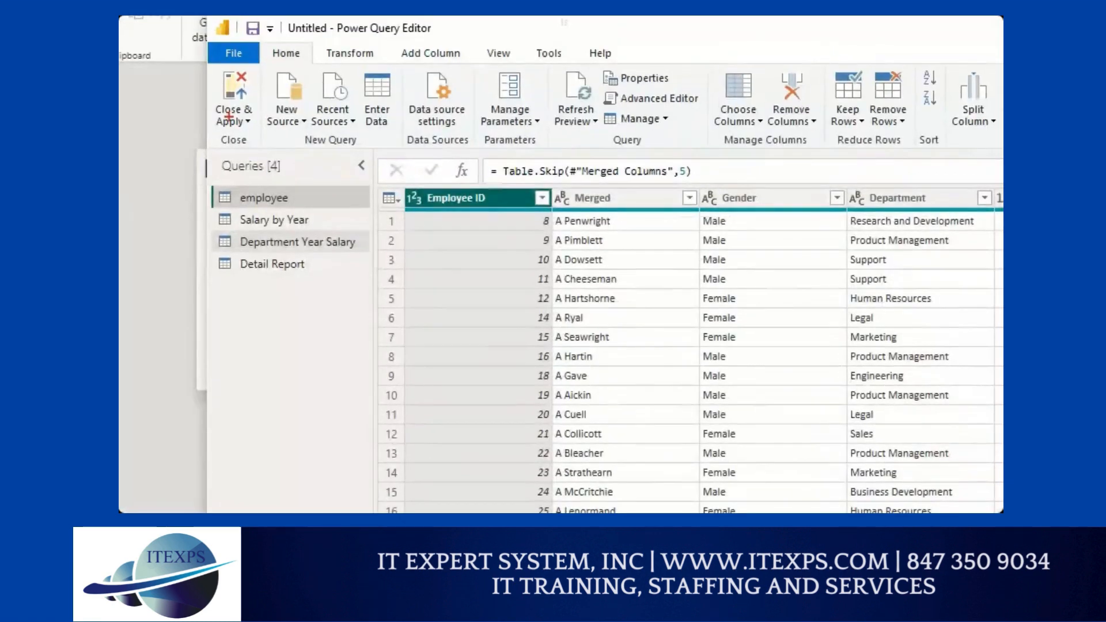
mouse_move(290, 43)
mouse_down()
mouse_move(271, 60)
mouse_move(311, 50)
mouse_move(290, 41)
mouse_up()
mouse_move(369, 55)
mouse_down()
mouse_move(418, 115)
mouse_move(325, 87)
mouse_move(417, 65)
mouse_move(397, 47)
mouse_up()
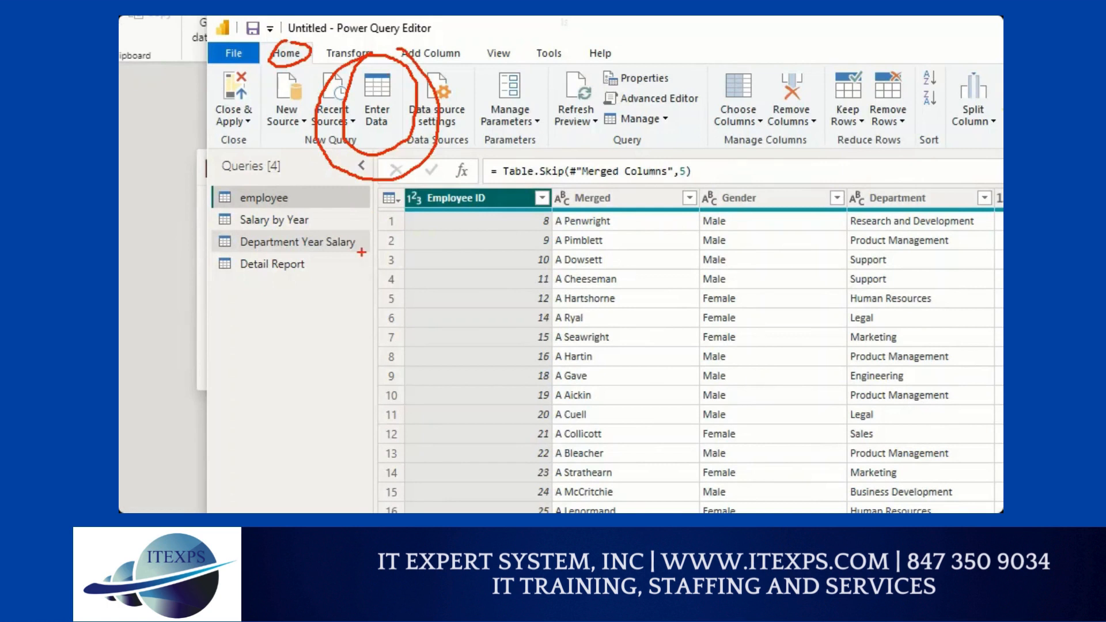
mouse_move(473, 107)
mouse_down()
mouse_move(481, 119)
mouse_move(520, 108)
mouse_move(534, 155)
mouse_up()
mouse_move(533, 105)
mouse_down()
mouse_move(530, 124)
mouse_move(479, 141)
mouse_up()
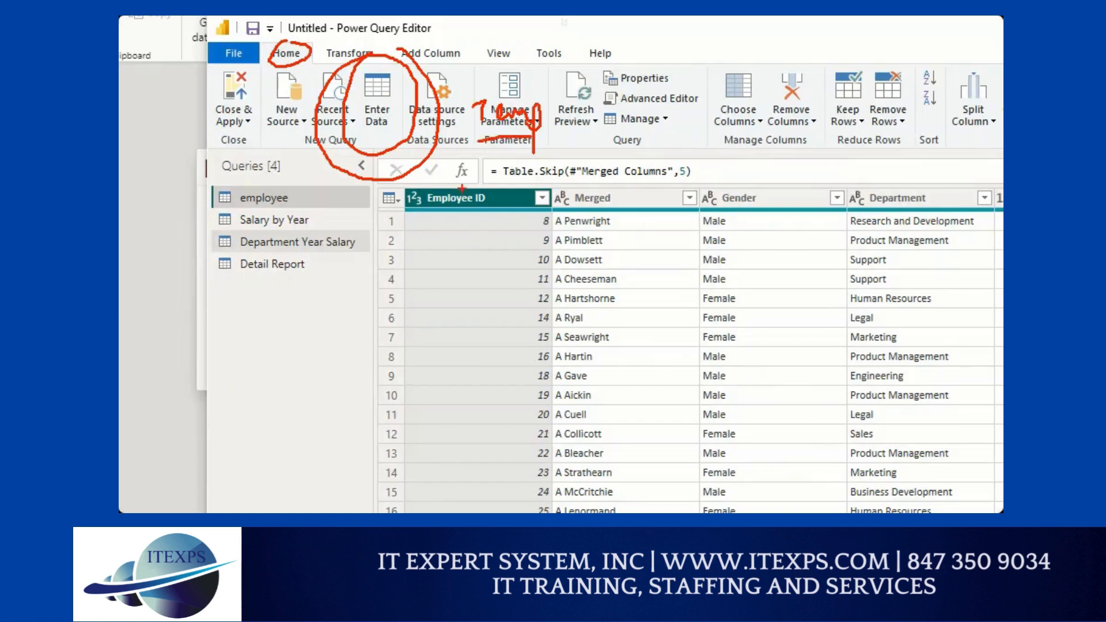
mouse_move(264, 197)
mouse_down()
mouse_move(334, 178)
mouse_move(265, 191)
mouse_up()
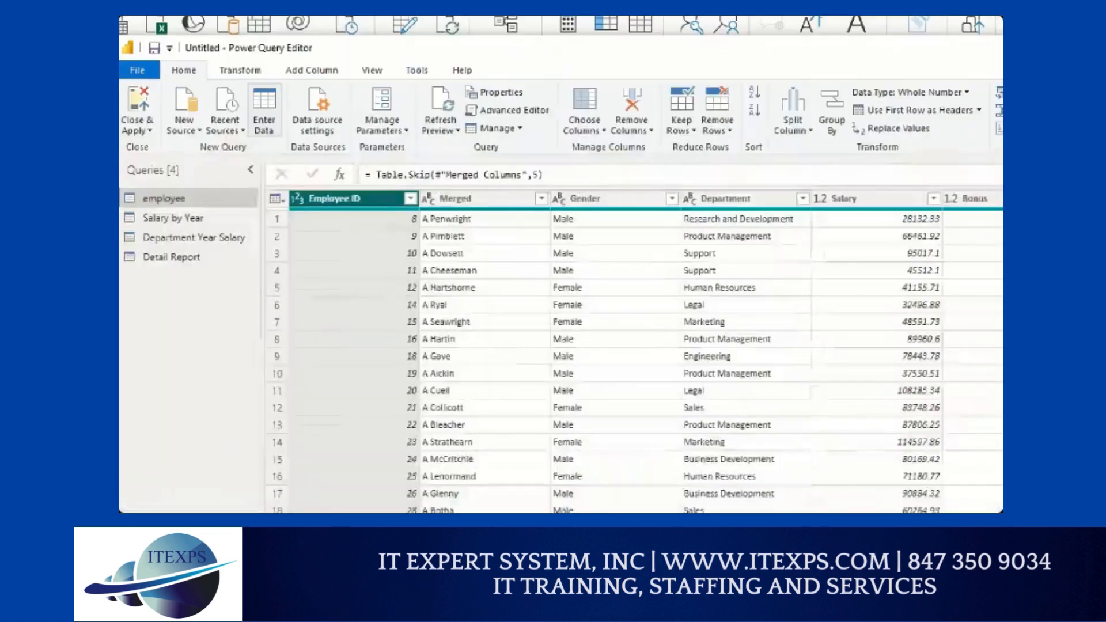
mouse_move(269, 92)
mouse_down()
mouse_move(264, 120)
mouse_move(287, 127)
mouse_move(290, 97)
mouse_move(264, 82)
mouse_up()
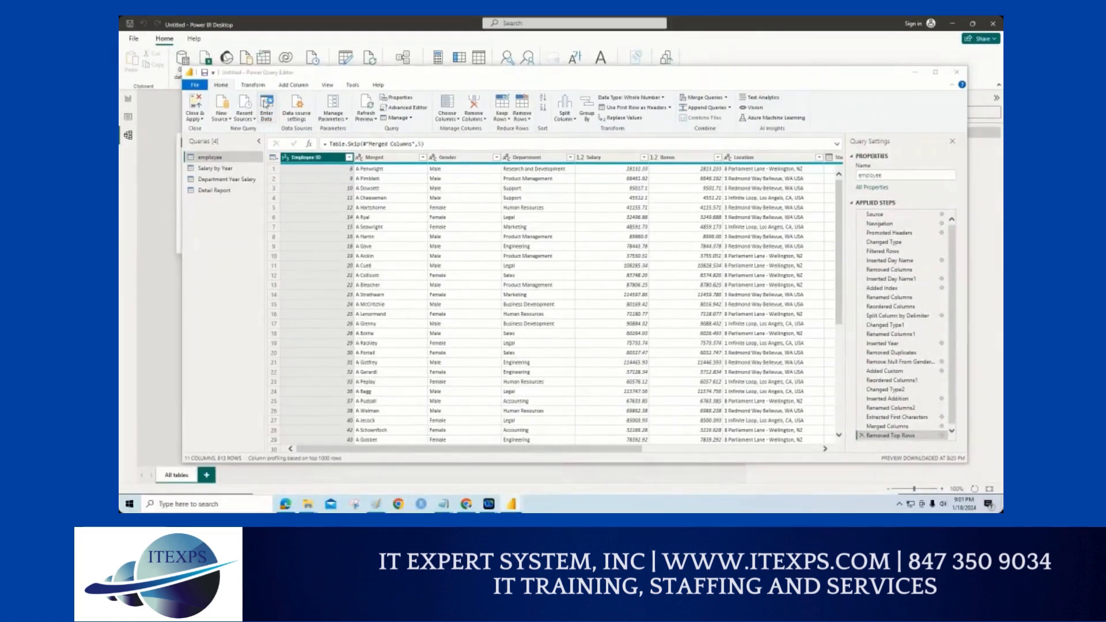
- Start a manually entered table and name it CLASSA
click(265, 103)
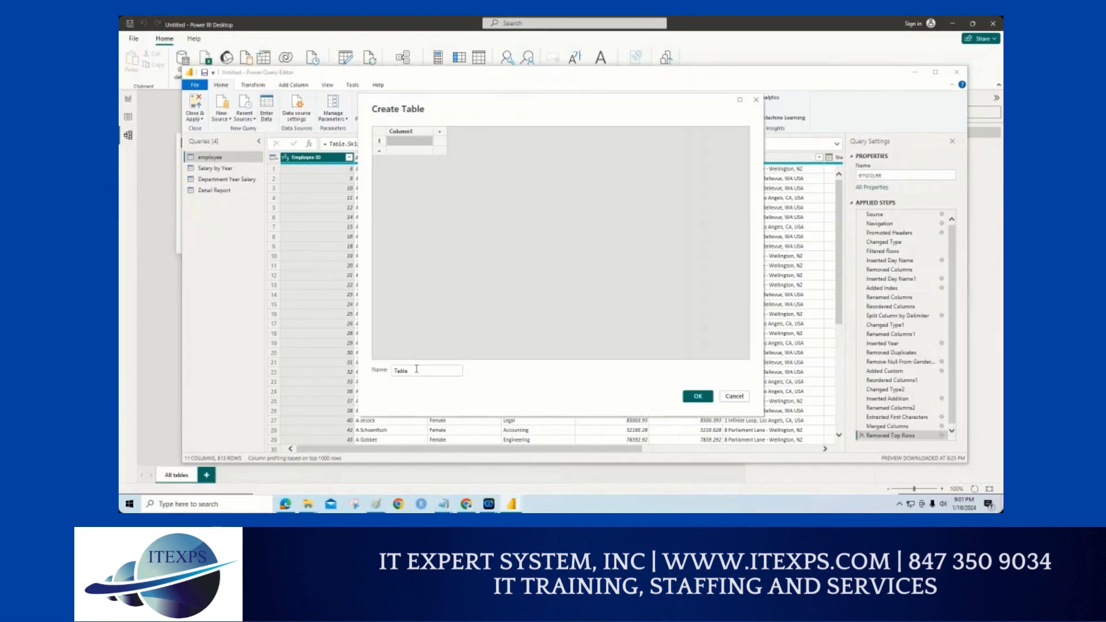
click(398, 372)
double_click(398, 372)
text(CLASSA)
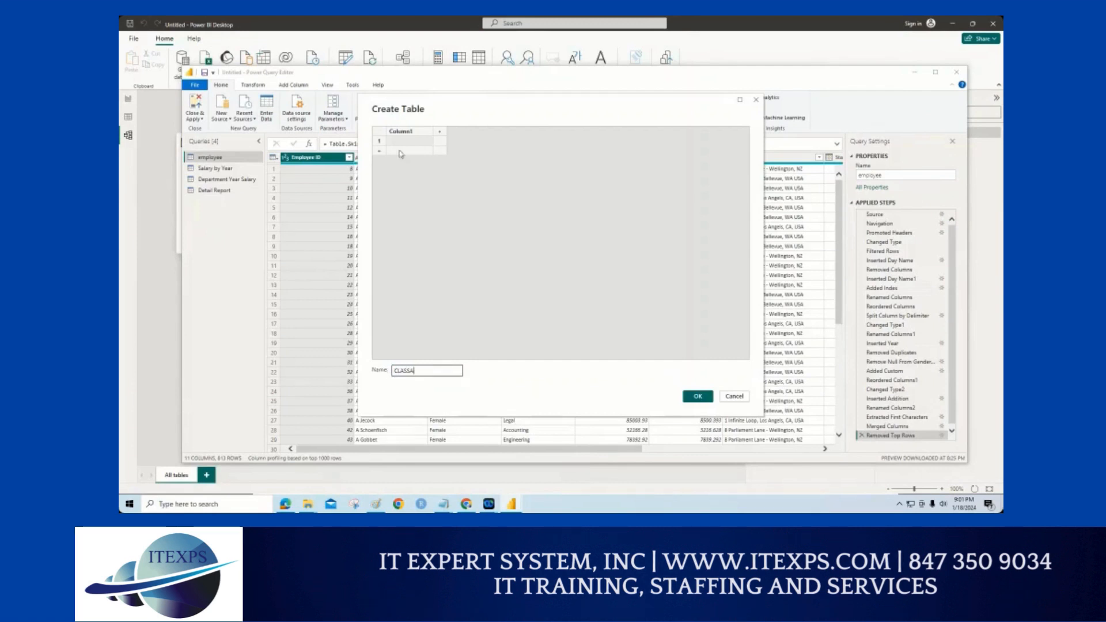
- Name the first column of the CLASSA table id and add a second column named first
click(398, 132)
double_click(399, 134)
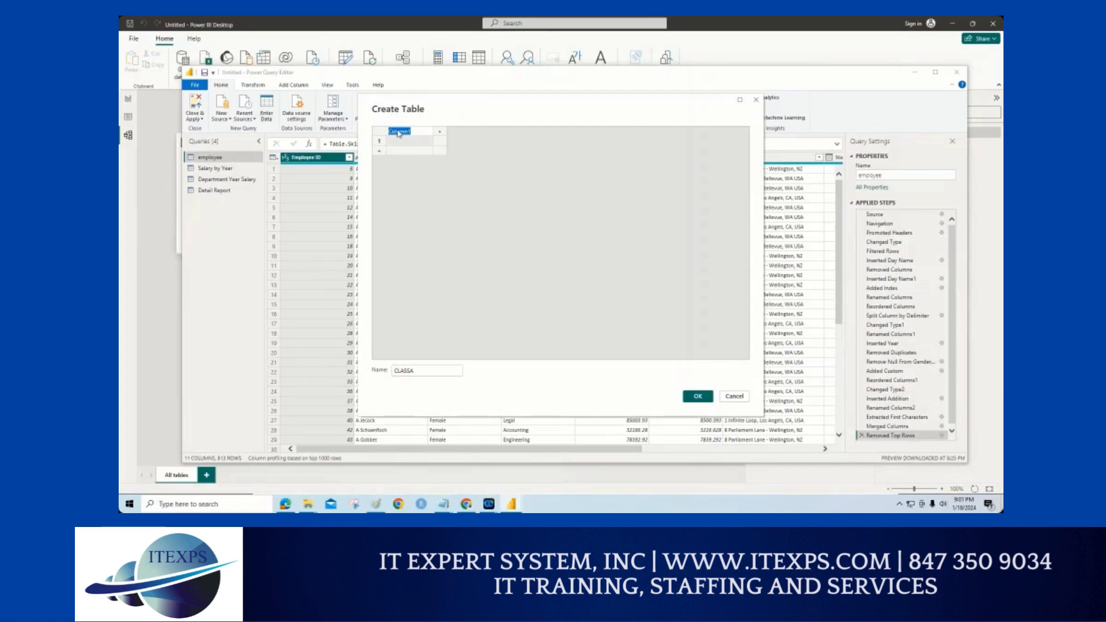
text(id)
click(441, 132)
text(FIRST)
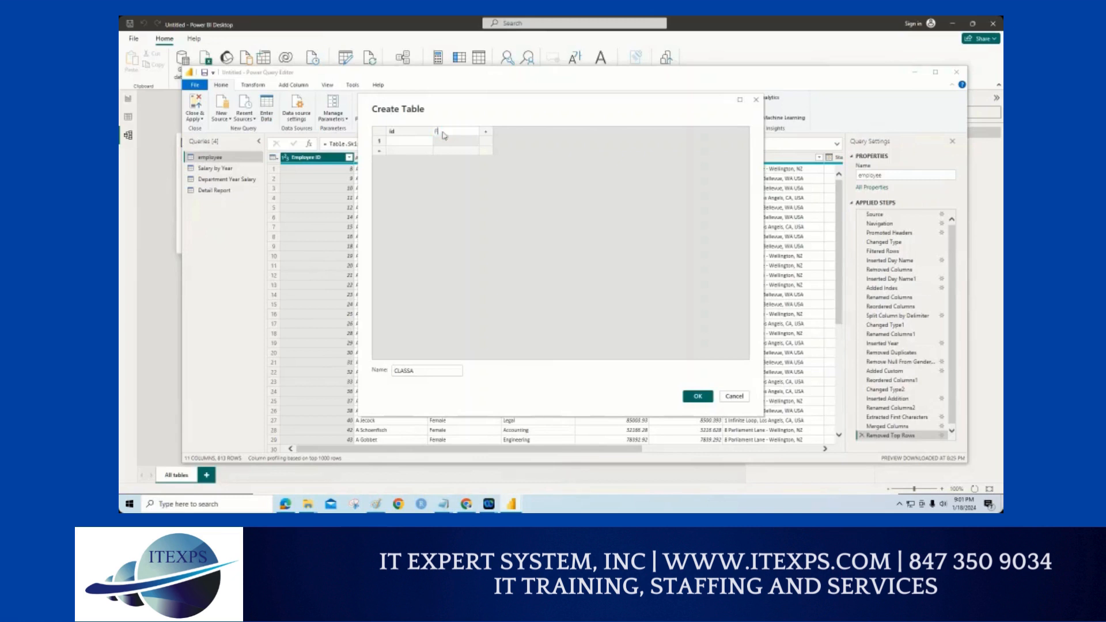
key(BackSpace)
key(BackSpace)
key(BackSpace)
key(BackSpace)
key(BackSpace)
key(Caps_Lock)
text(first)
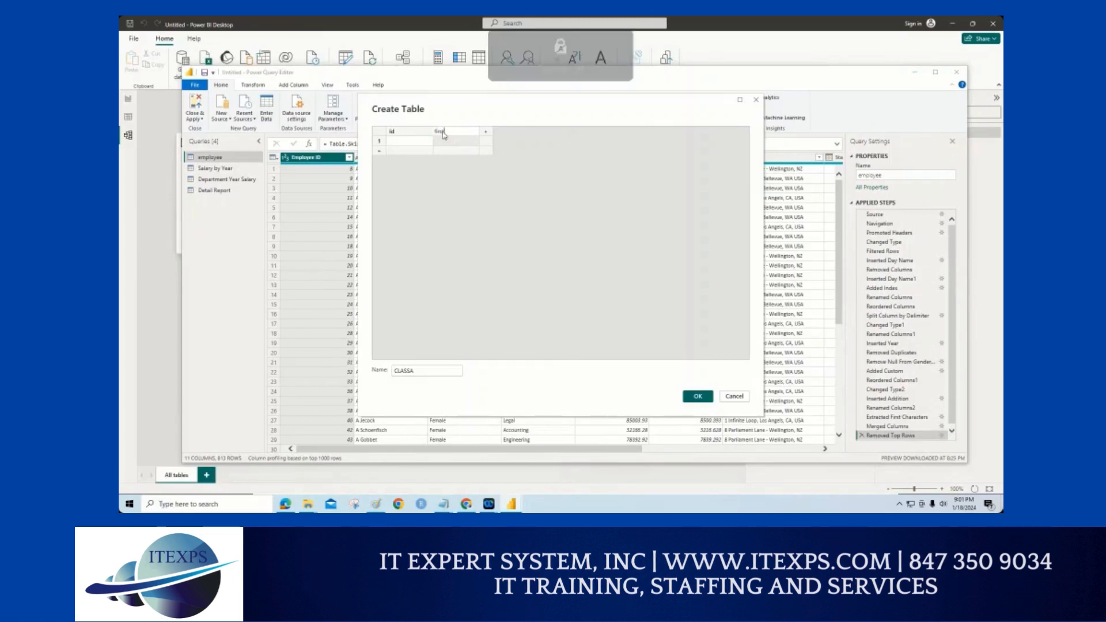
key(Return)
- Fill the first two CLASSA rows with ids 1 and 2 and a student's first name in each
click(412, 142)
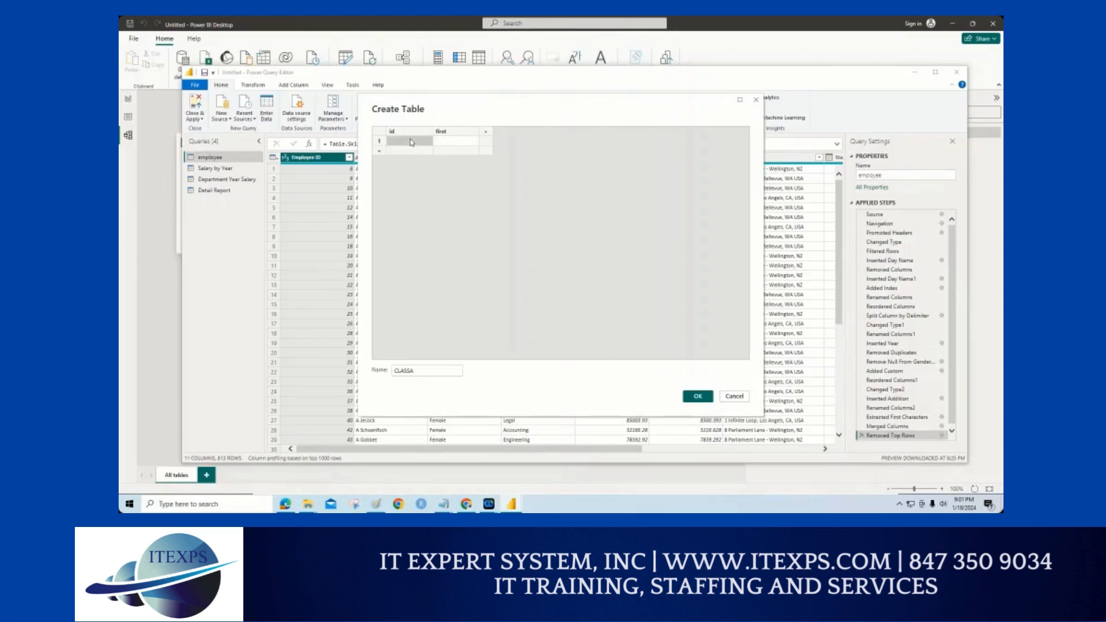
text(1)
click(447, 144)
text(1)
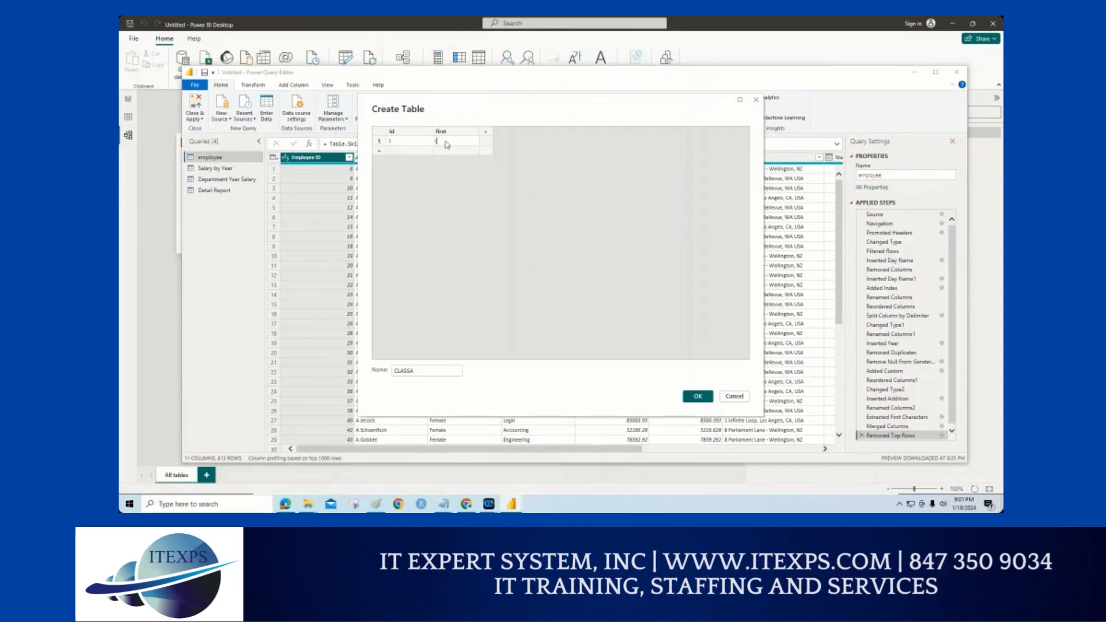
text(om)
key(Tab)
text(2)
key(Tab)
text(m)
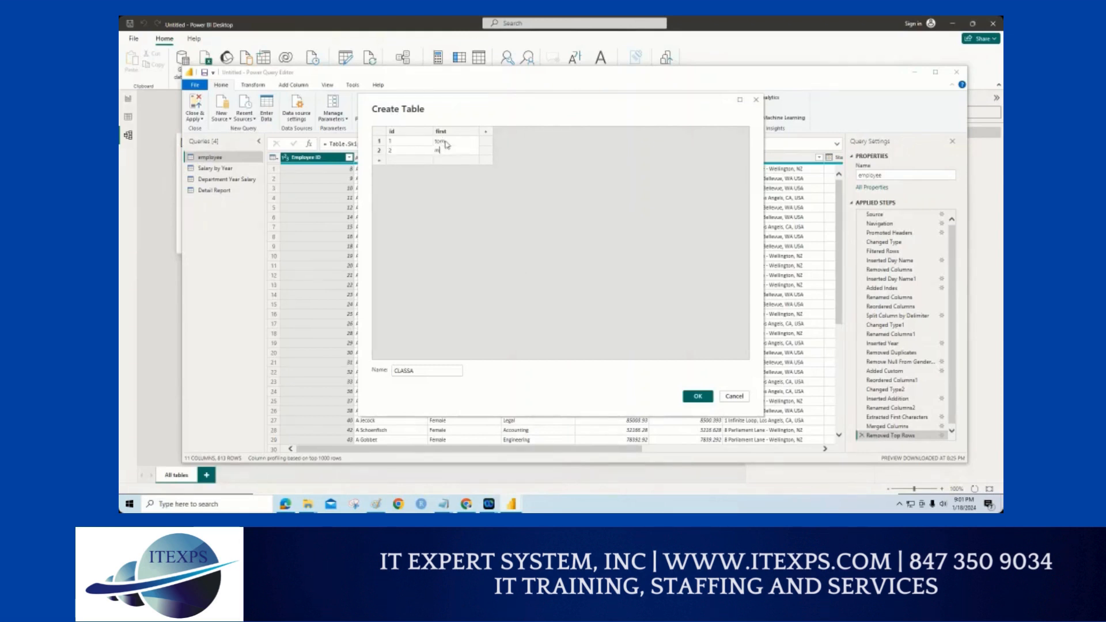
text(ike)
key(Return)
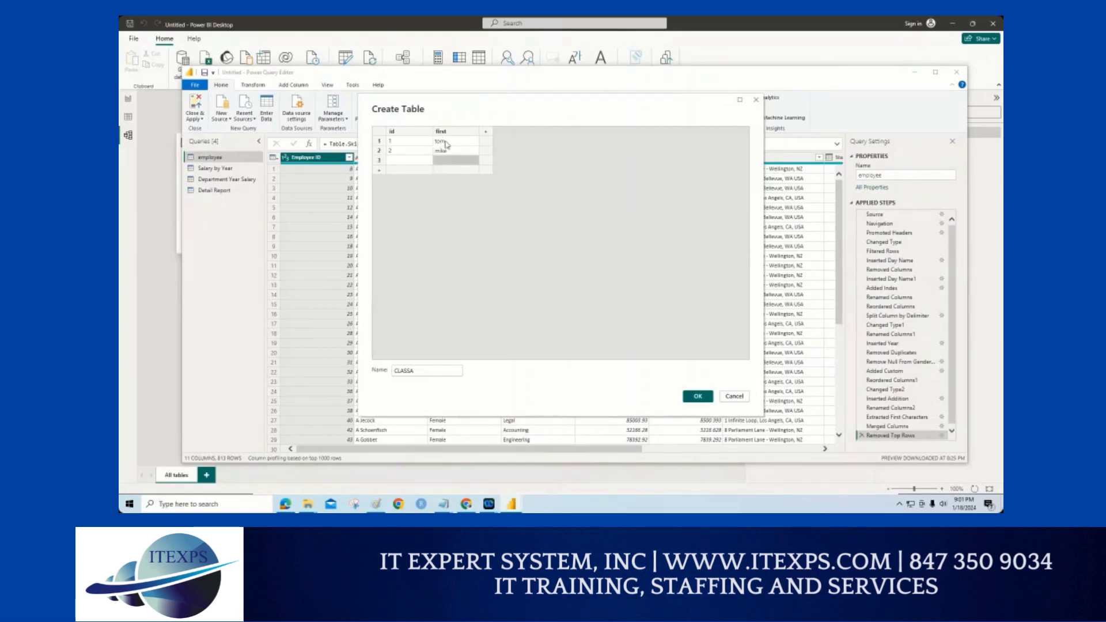
- Add a third row with id 3 and a first name, and create the CLASSA table
key(shift+Tab)
text(3)
key(Tab)
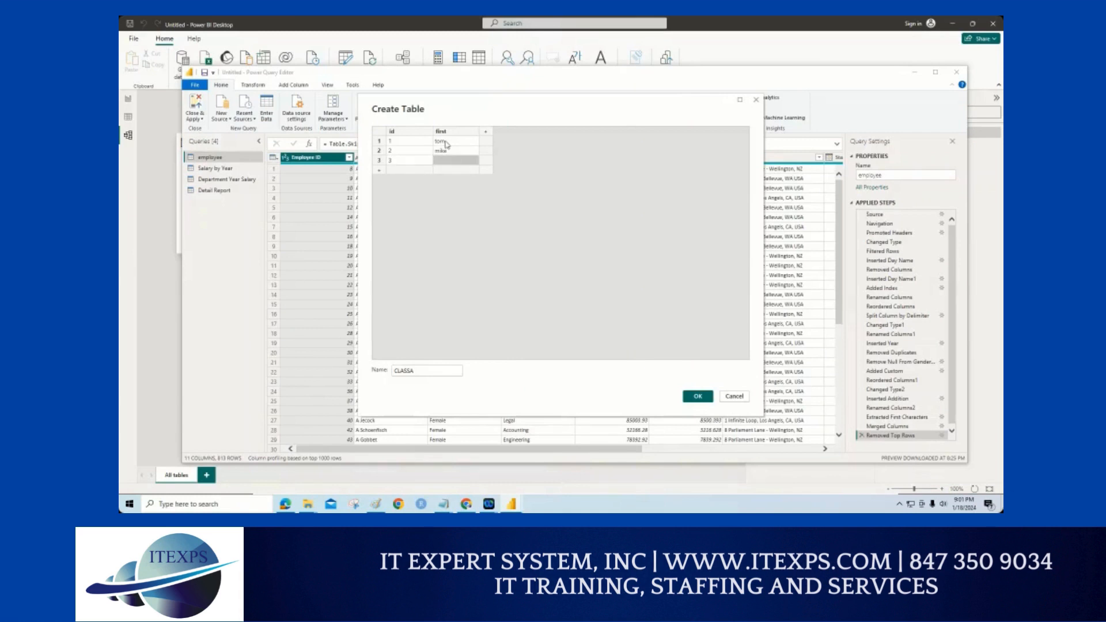
text(kevin)
click(455, 226)
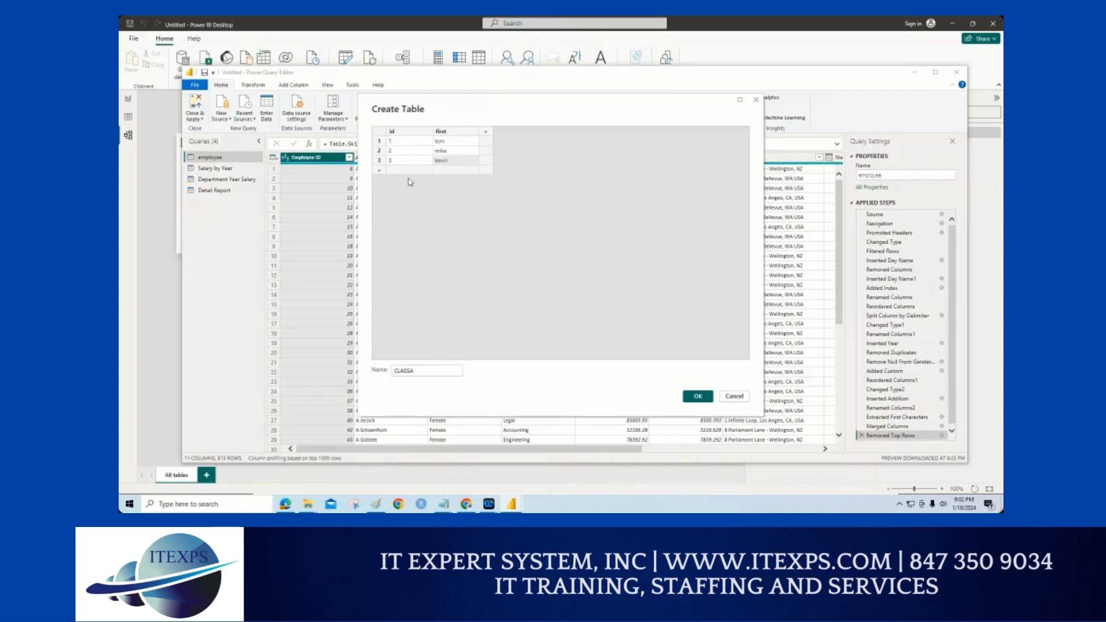
click(696, 398)
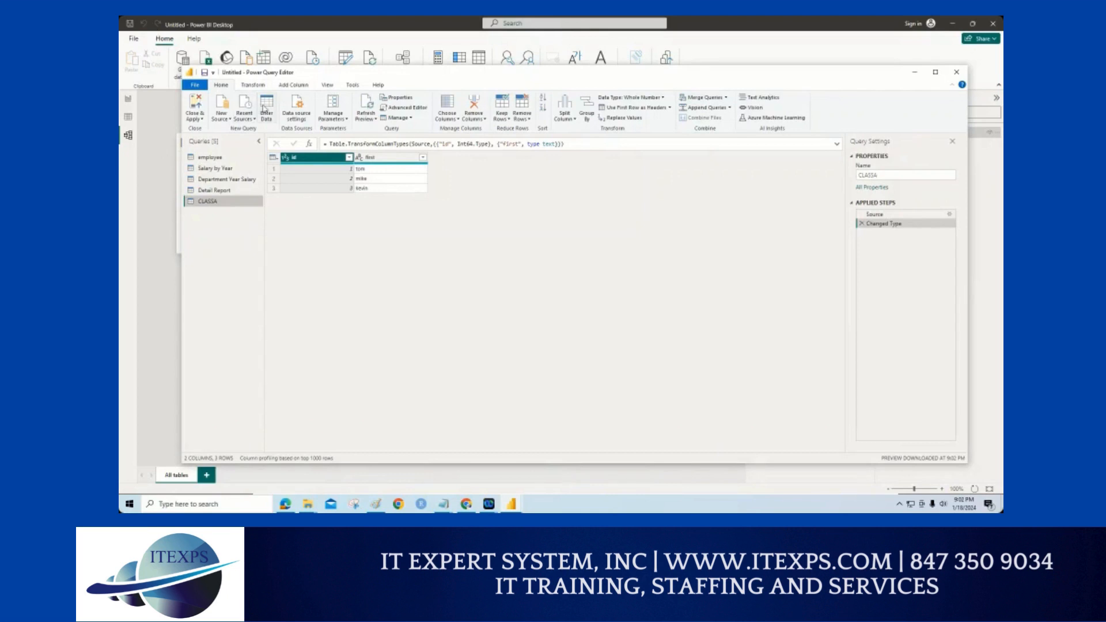
- Start another manually entered table and name it CLASSB
click(265, 108)
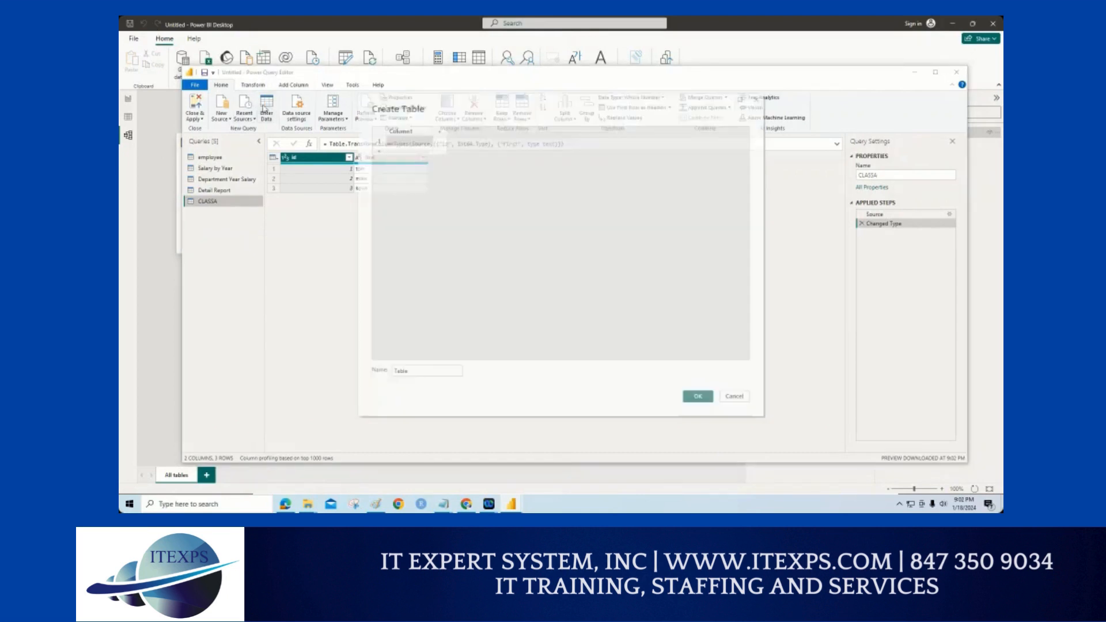
double_click(398, 370)
text(c)
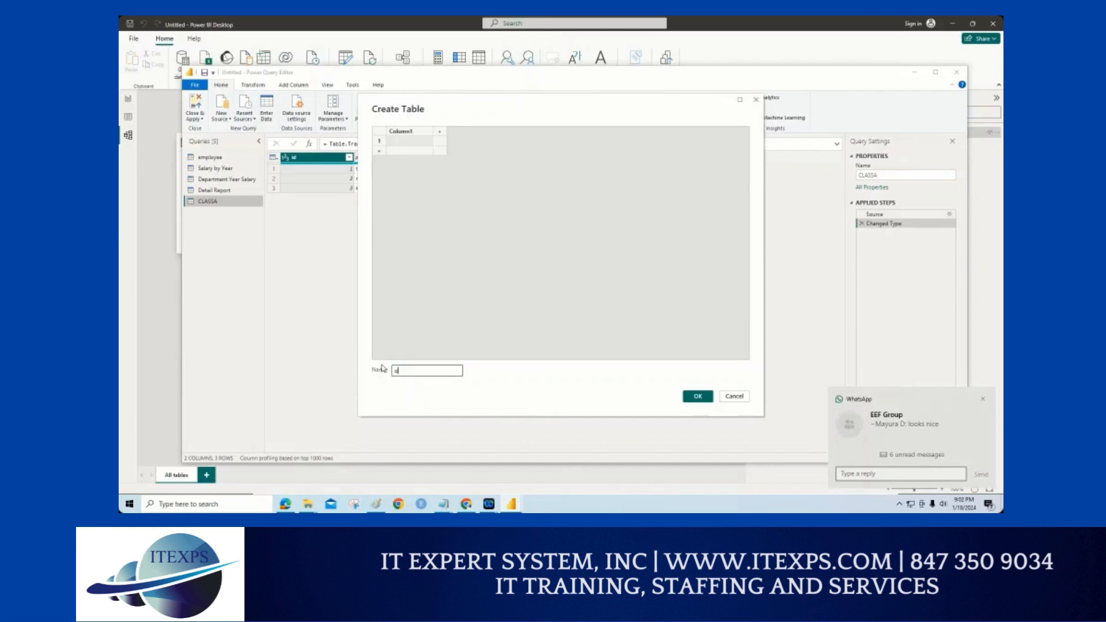
key(BackSpace)
text(CLASSB)
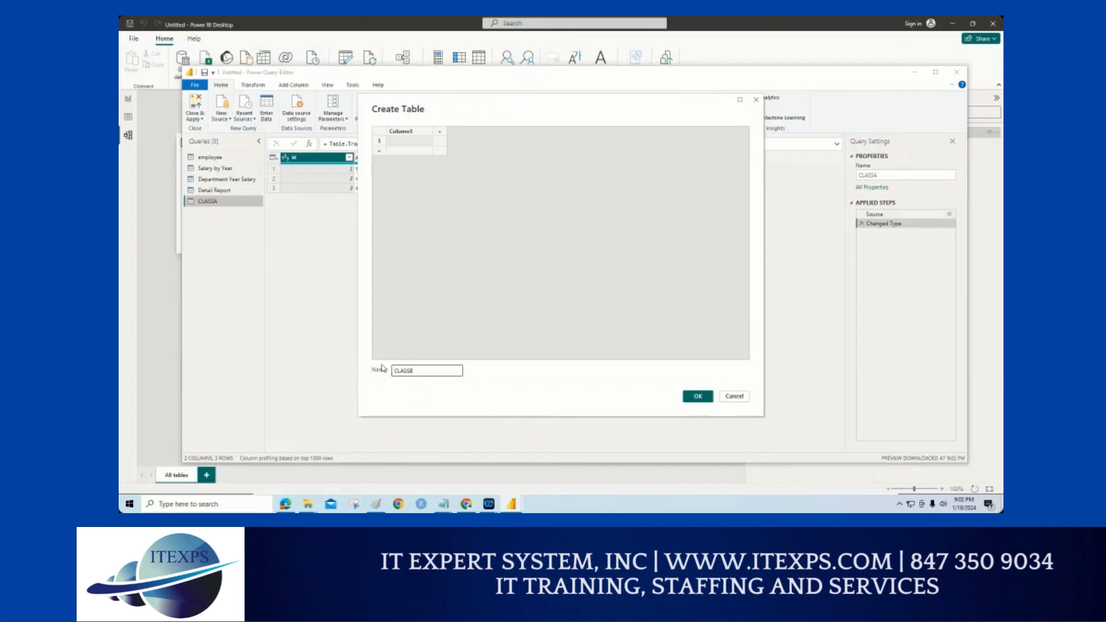
- Set up the CLASSB table with three columns named id, first and last, moving the dialog clear of the CLASSA data
click(398, 131)
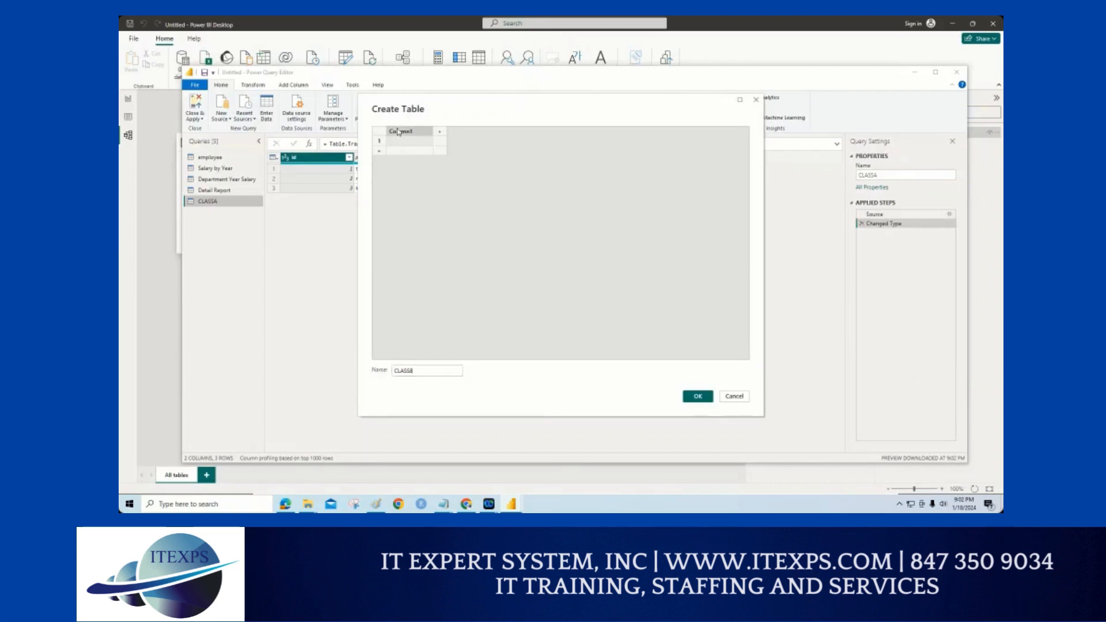
double_click(402, 137)
text(id)
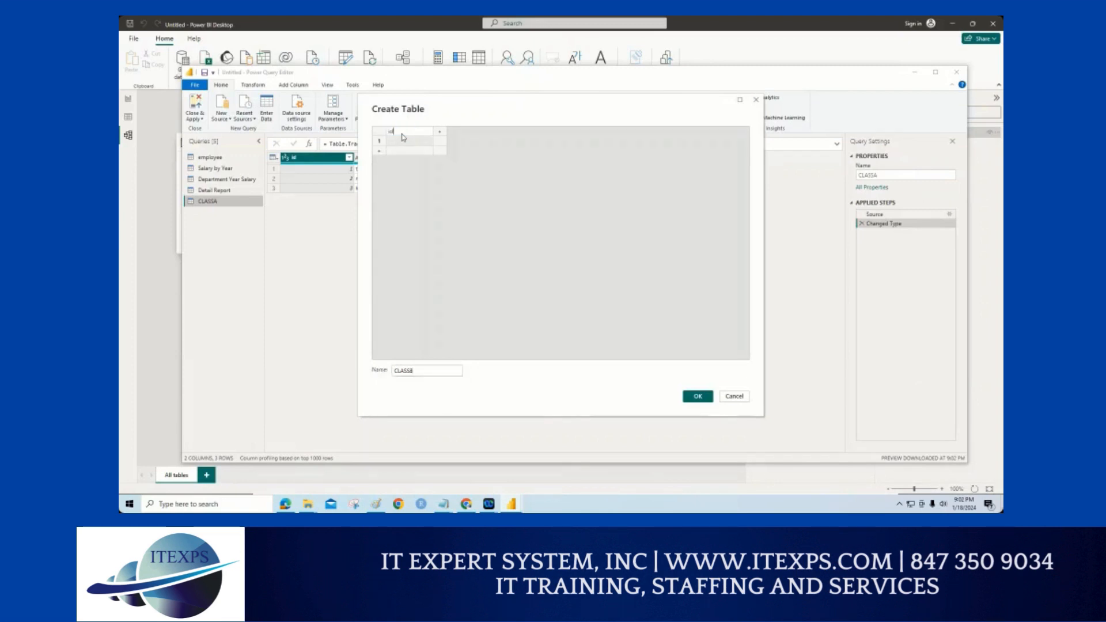
click(442, 132)
double_click(446, 134)
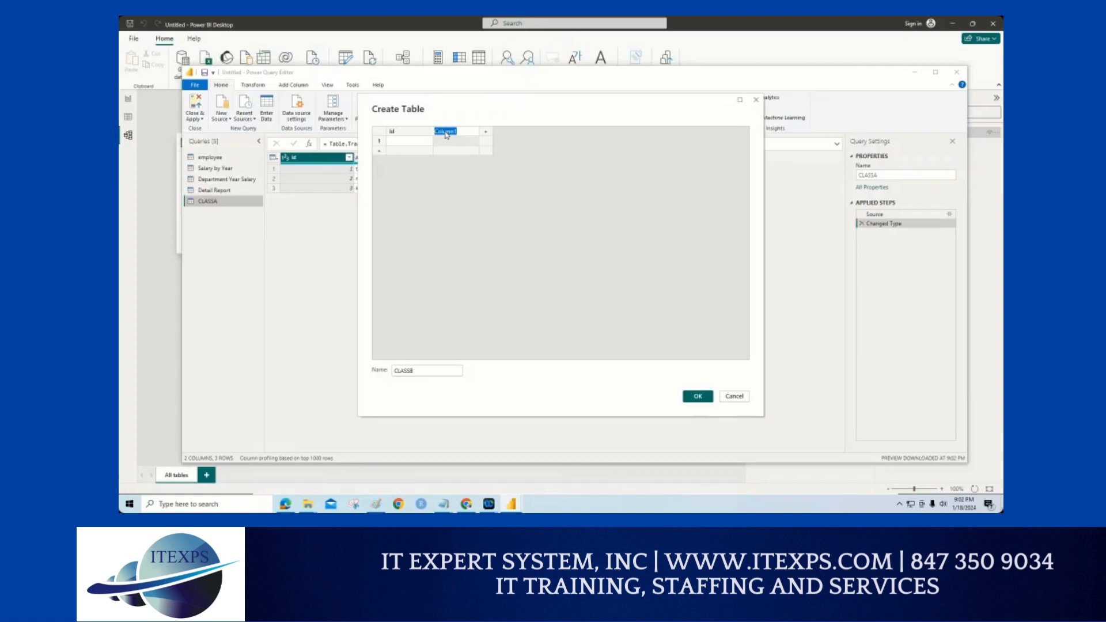
drag(438, 109, 515, 124)
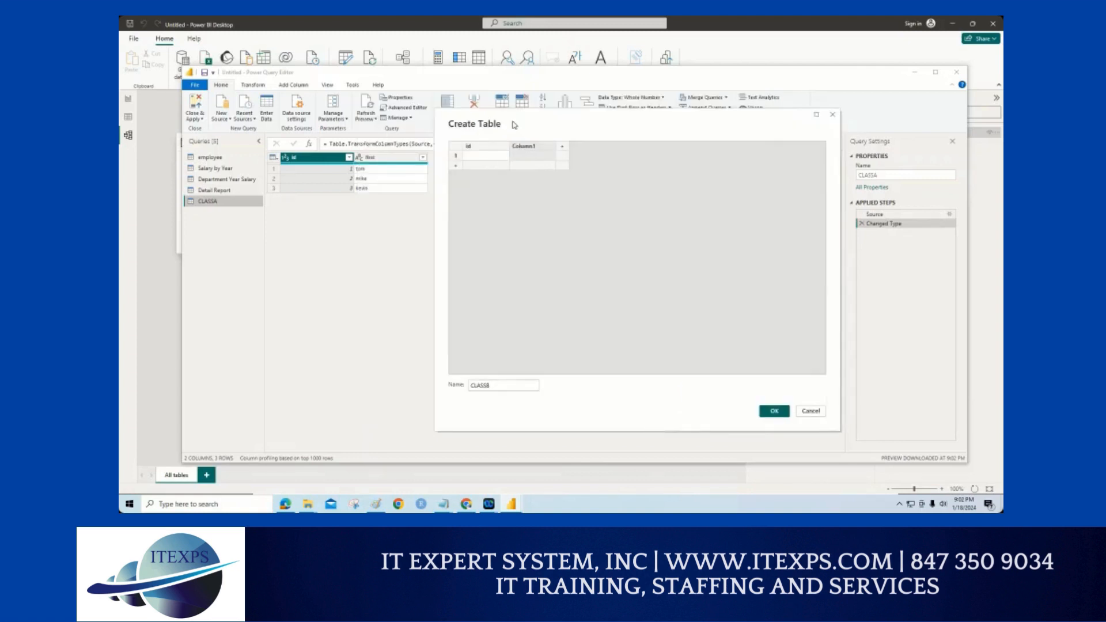
double_click(525, 147)
text(first)
click(563, 146)
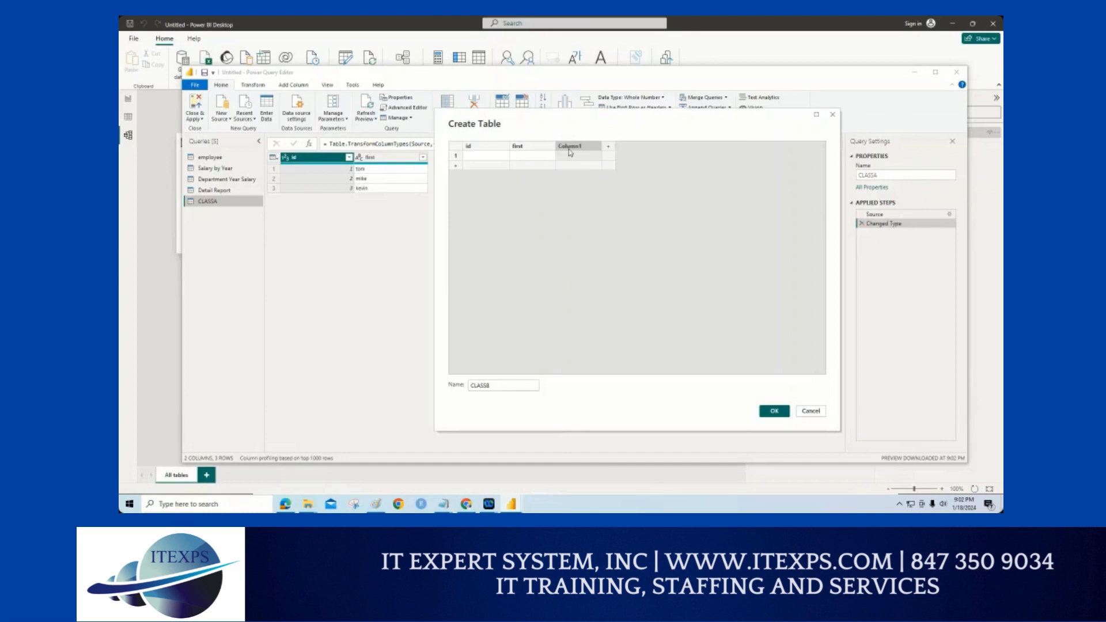
double_click(569, 148)
text(last)
click(483, 157)
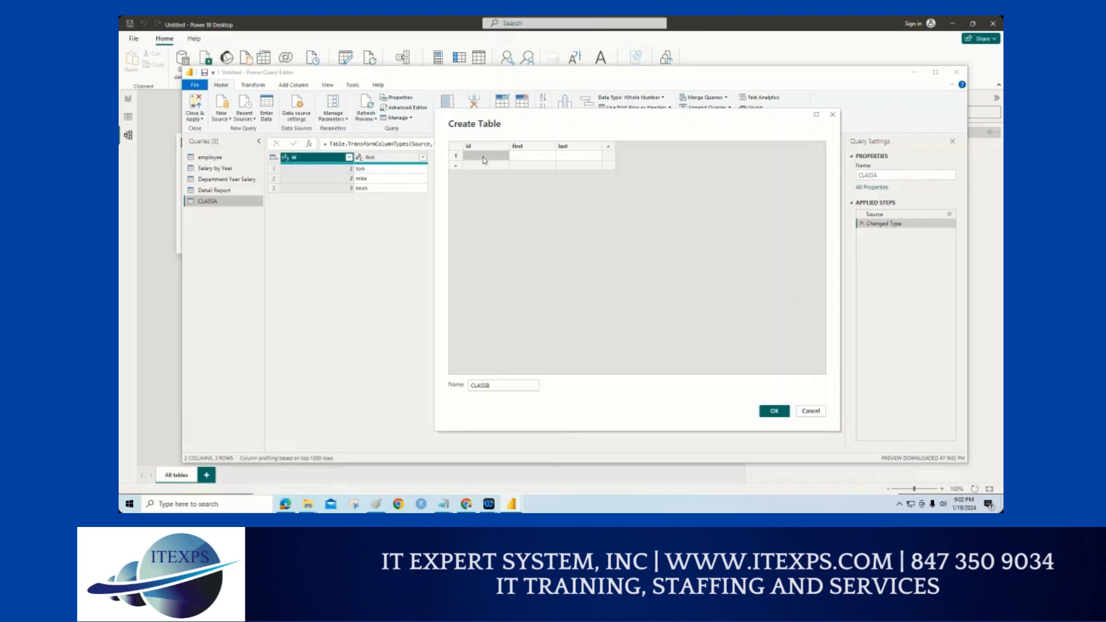
click(485, 160)
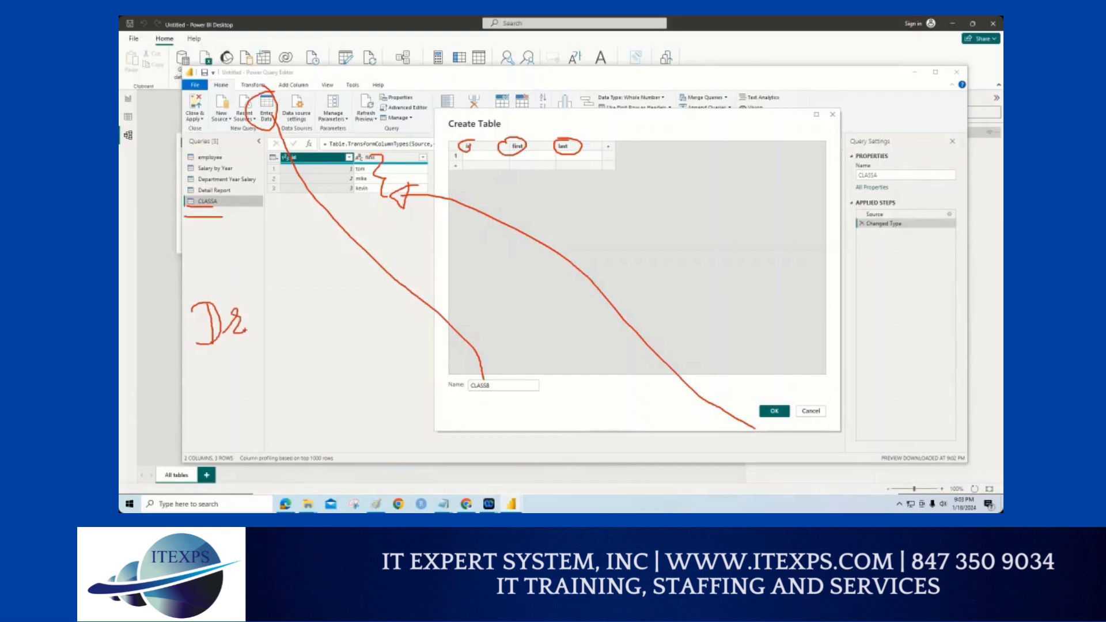
drag(230, 338, 291, 321)
mouse_move(215, 380)
mouse_down()
mouse_move(279, 428)
mouse_move(239, 364)
mouse_move(226, 372)
mouse_up()
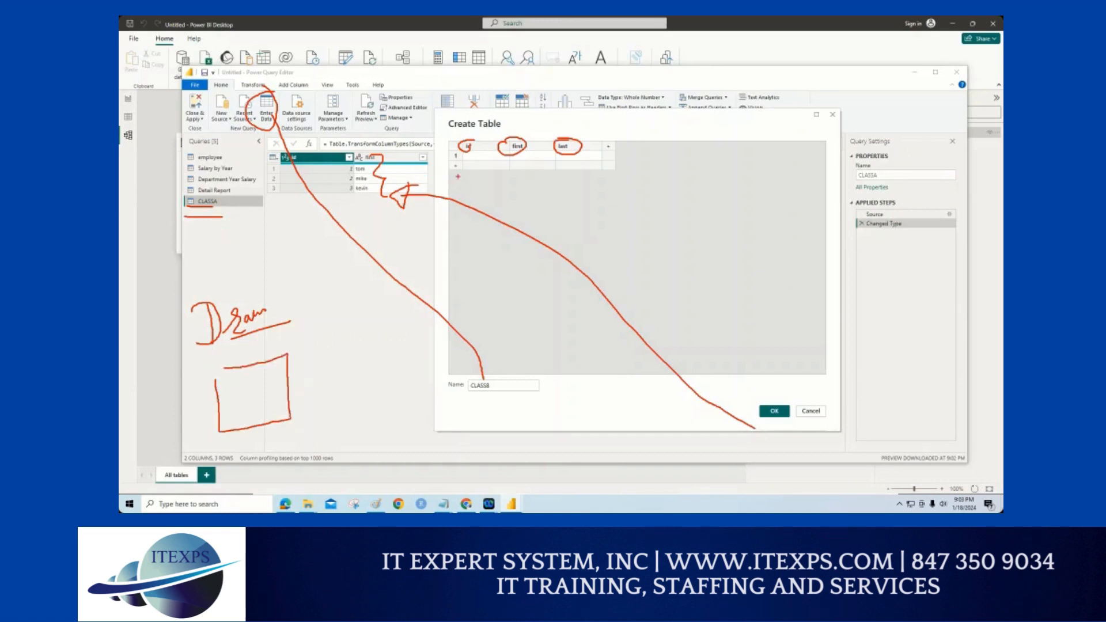
mouse_move(685, 70)
mouse_down()
mouse_move(649, 98)
mouse_move(691, 101)
mouse_move(679, 107)
mouse_move(710, 118)
mouse_up()
mouse_move(711, 74)
mouse_down()
mouse_move(709, 109)
mouse_move(724, 107)
mouse_up()
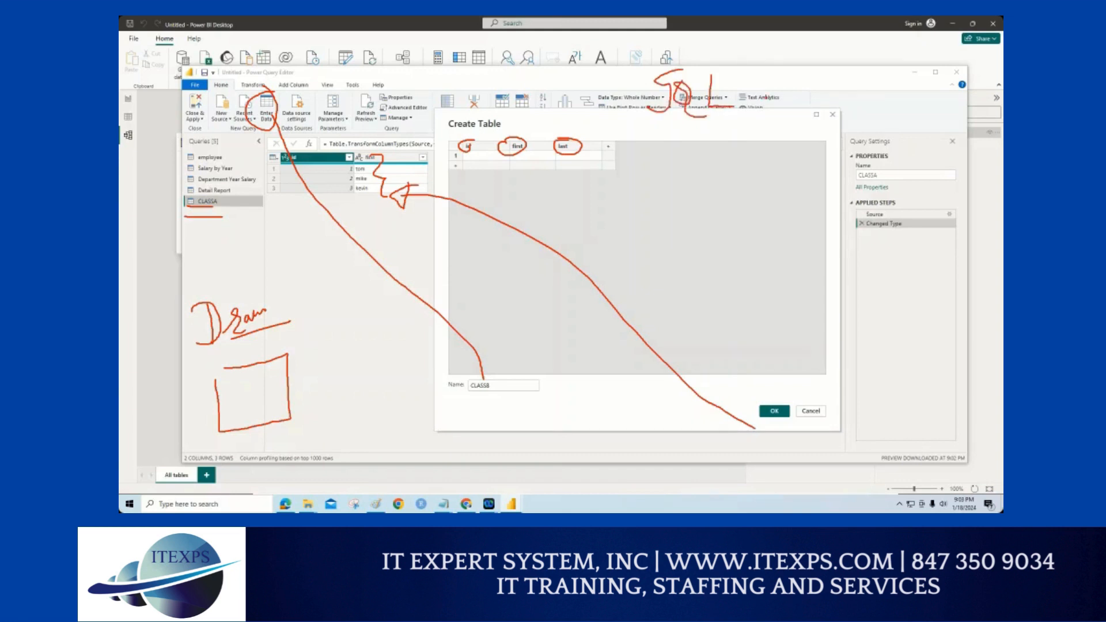
mouse_move(774, 72)
mouse_down()
mouse_move(773, 101)
mouse_move(752, 98)
mouse_up()
mouse_move(752, 75)
mouse_down()
mouse_move(802, 65)
mouse_move(817, 97)
mouse_move(834, 81)
mouse_move(846, 98)
mouse_up()
mouse_move(681, 131)
mouse_down()
mouse_move(863, 107)
mouse_move(863, 118)
mouse_up()
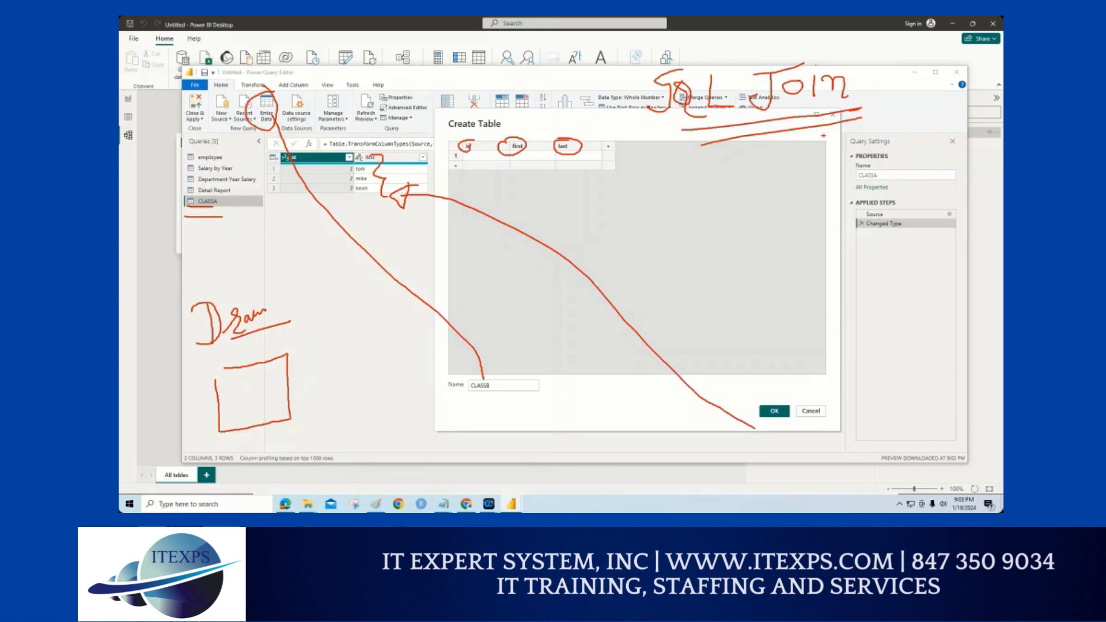
key(Escape)
- Fill the first CLASSB row with id 1 and the student's first and last name
click(484, 157)
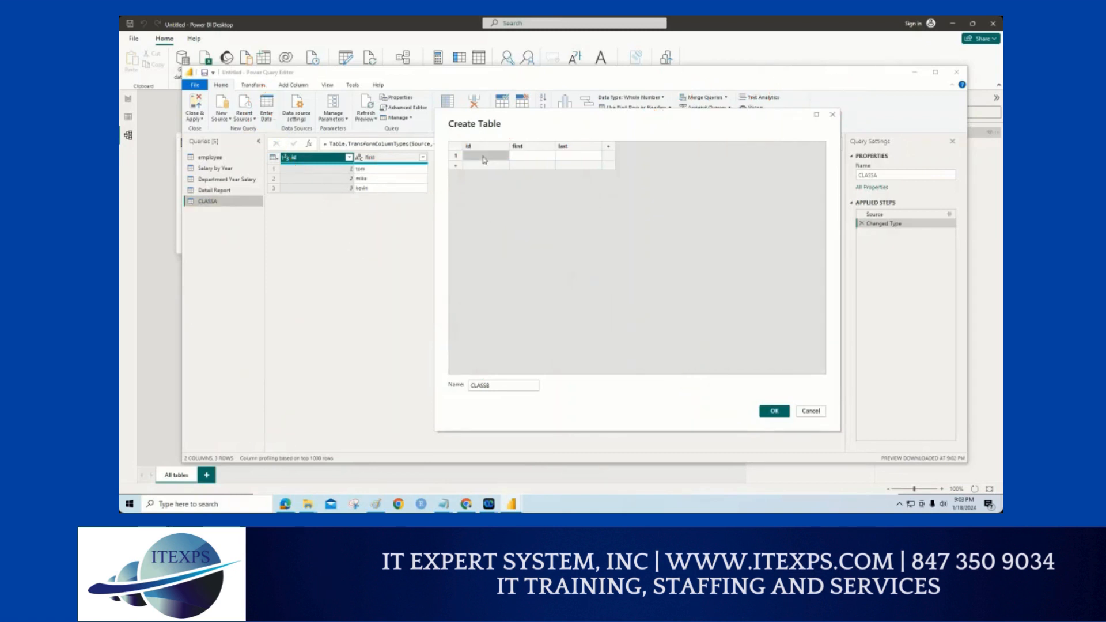
text(1)
click(529, 160)
click(529, 160)
text(tom)
text(smit)
key(Tab)
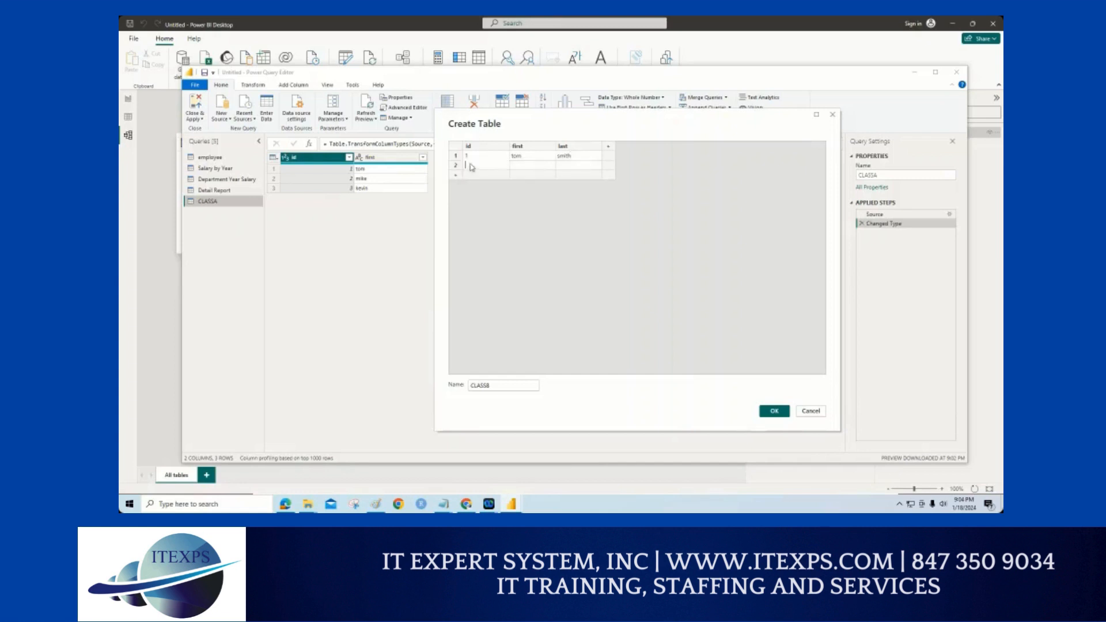
- Fill the second CLASSB row with id 2 and the student's first and last name
text(2)
key(Tab)
text(mike)
key(Tab)
text(william)
- Fill the third CLASSB row with id 4 and the student's first and last name
click(498, 177)
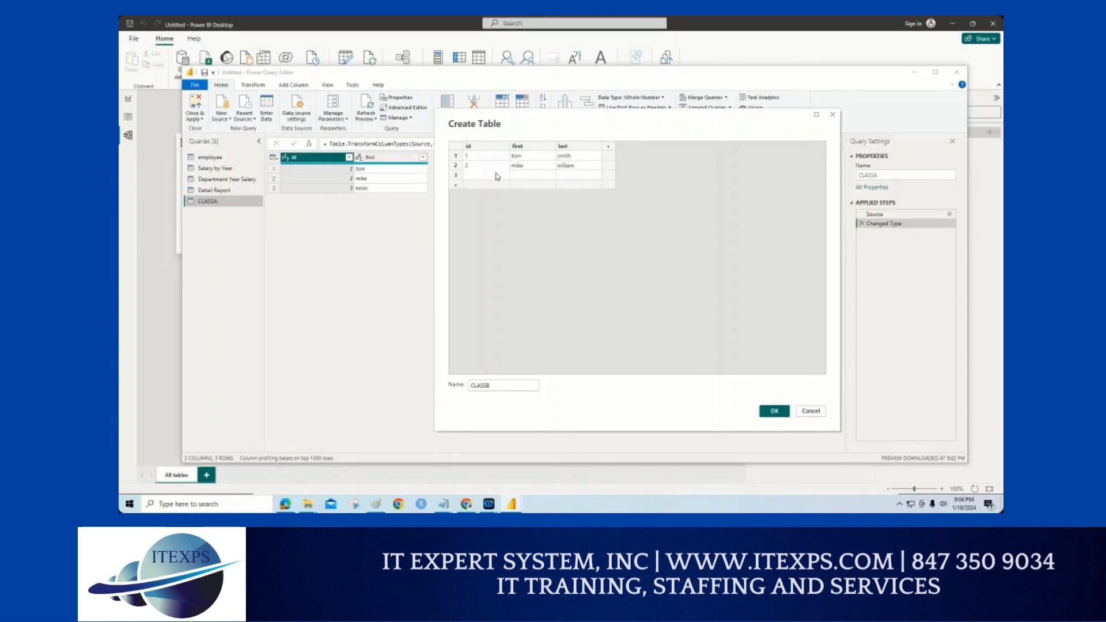
text(4)
key(Tab)
text(ryan)
key(Tab)
text(smith)
- Add a fourth row with id 5 and the student's first and last name, and create the CLASSB table
click(497, 185)
text(5)
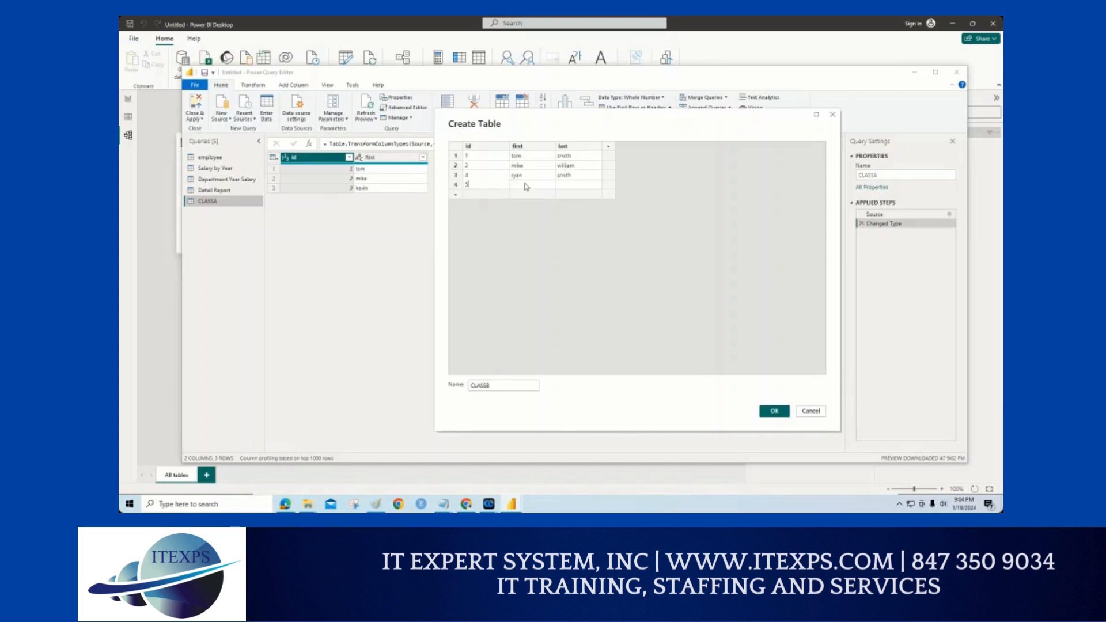
click(525, 186)
text(amy)
key(Tab)
text(smith)
click(543, 242)
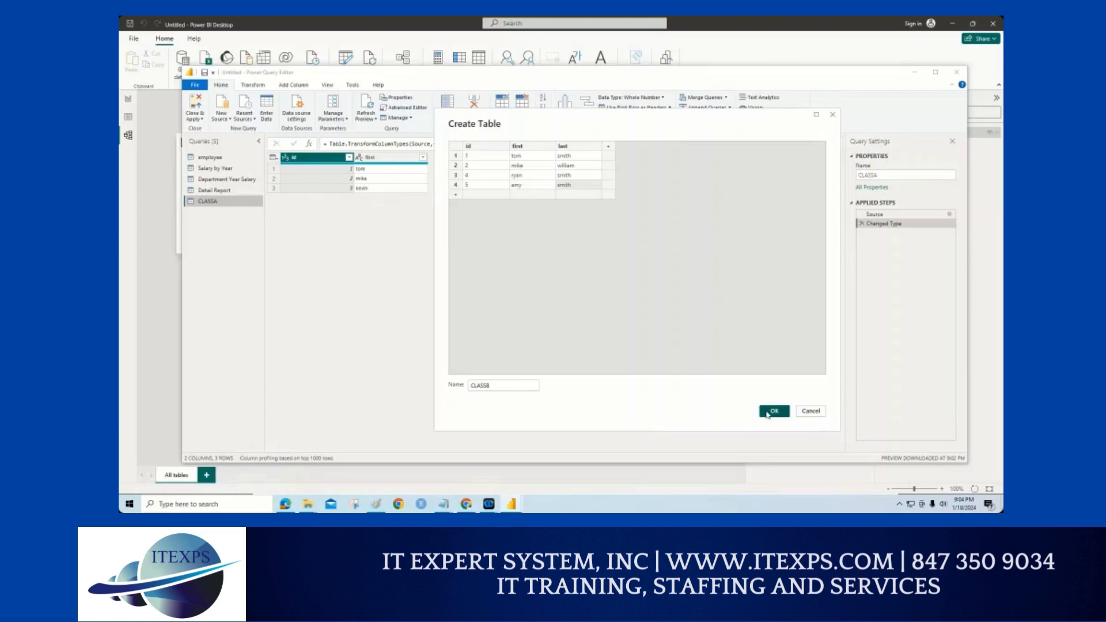
click(774, 411)
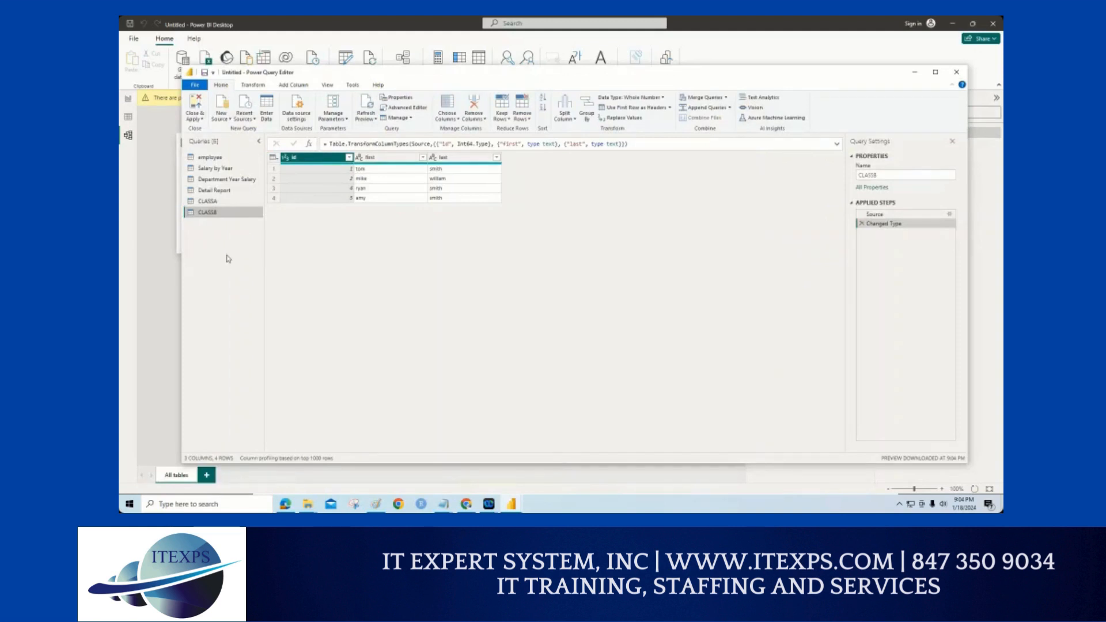
key(ctrl+1)
click(227, 222)
drag(257, 172, 279, 159)
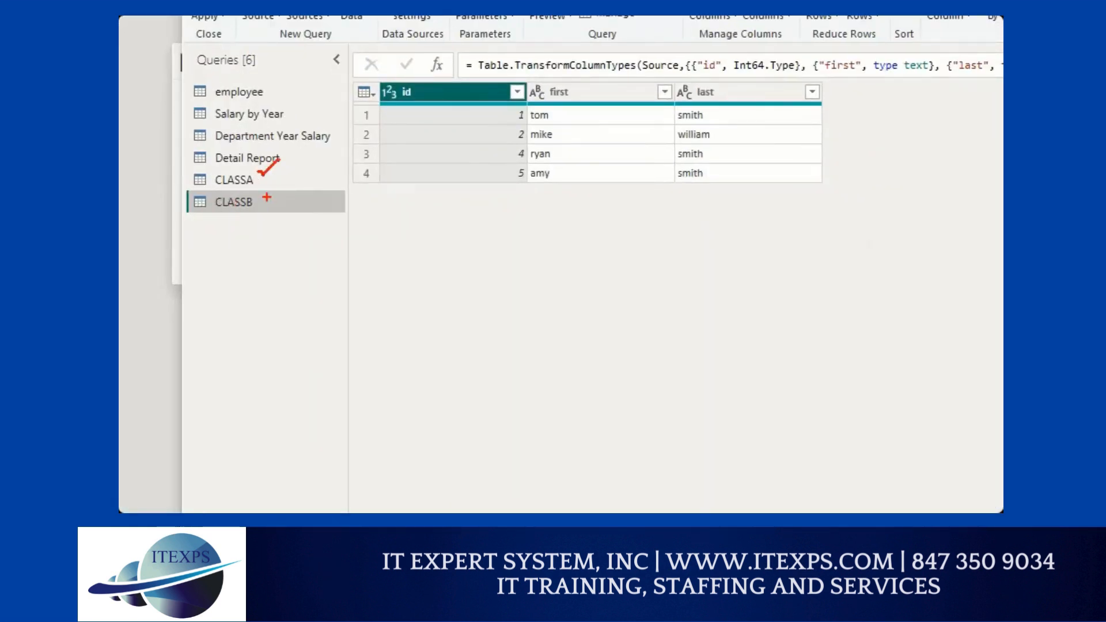
drag(267, 197, 284, 196)
key(Escape)
- Display the CLASSA query, return to CLASSB, and bring up the previews of the open Webex windows
click(219, 201)
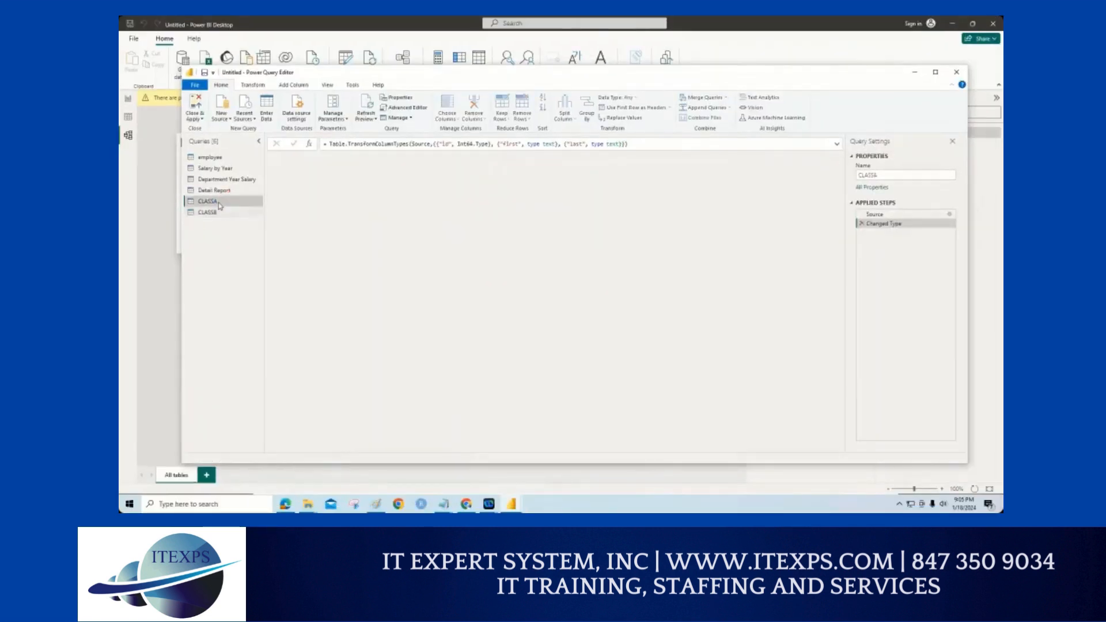
click(221, 213)
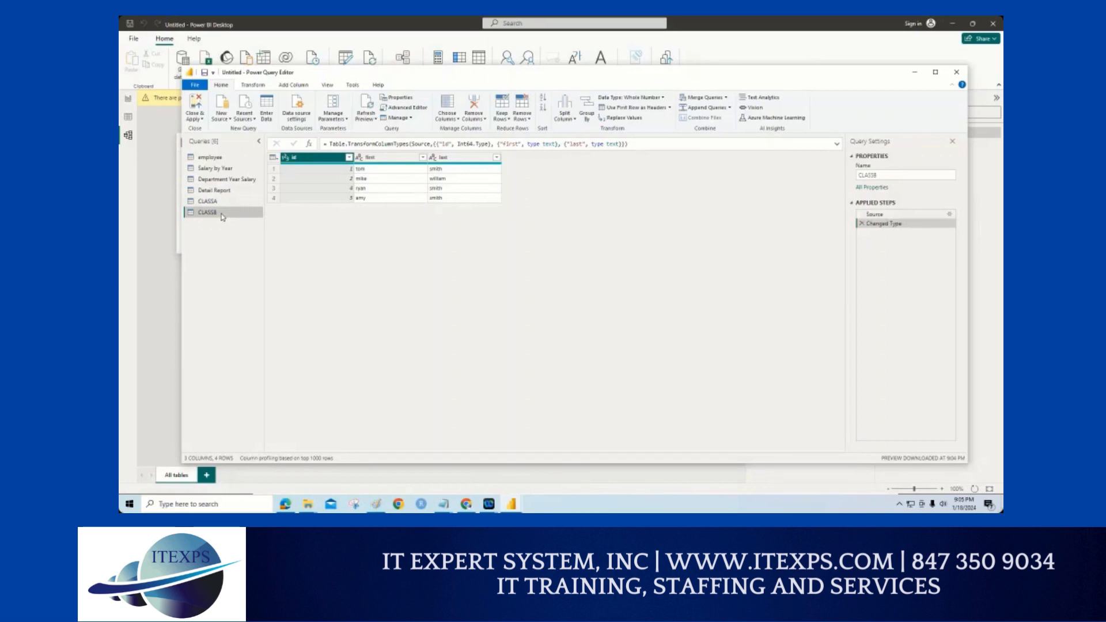
click(489, 506)
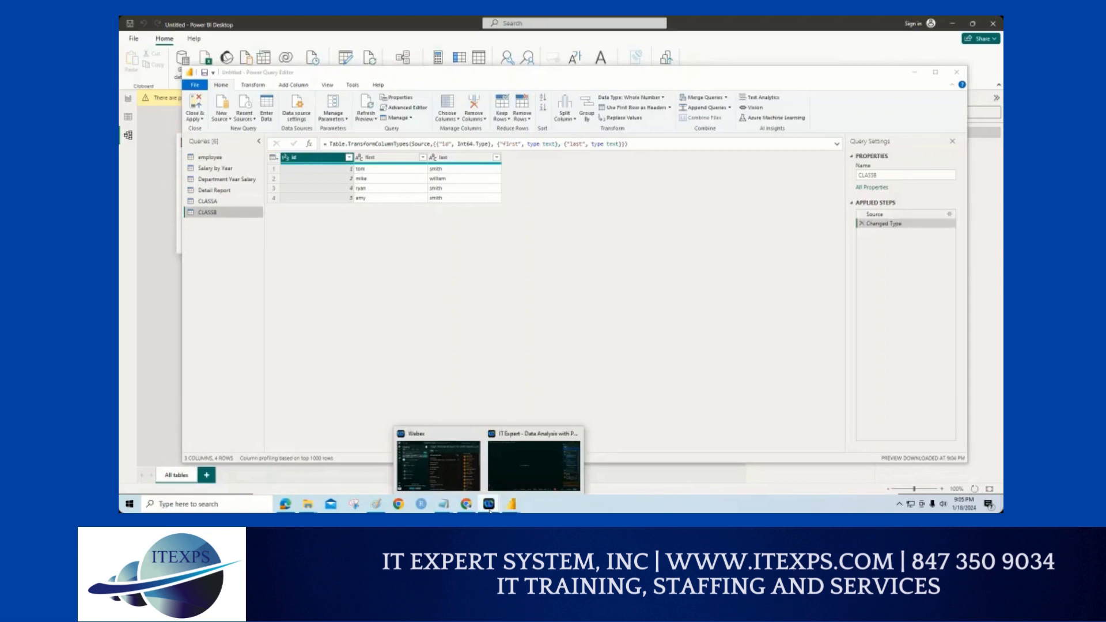
- Return to the Power Query Editor and circle the Home commands and the merge and append commands with on-screen ink
click(432, 306)
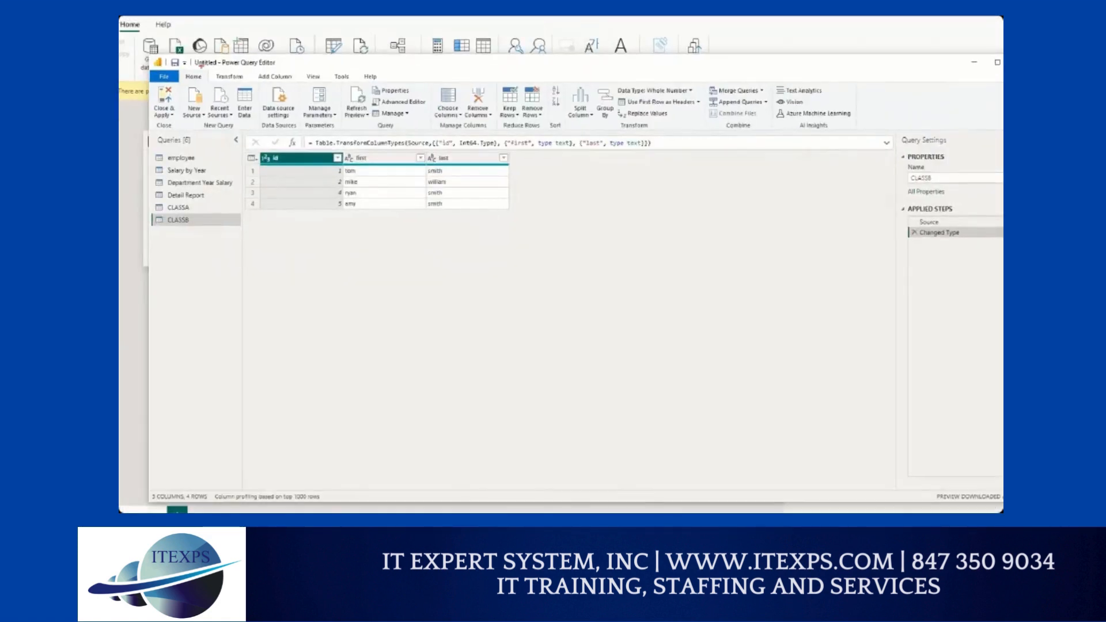
mouse_move(202, 65)
mouse_down()
mouse_move(183, 87)
mouse_move(202, 53)
mouse_move(183, 91)
mouse_move(208, 80)
mouse_up()
mouse_move(723, 74)
mouse_down()
mouse_move(708, 84)
mouse_move(735, 118)
mouse_move(722, 69)
mouse_move(705, 73)
mouse_up()
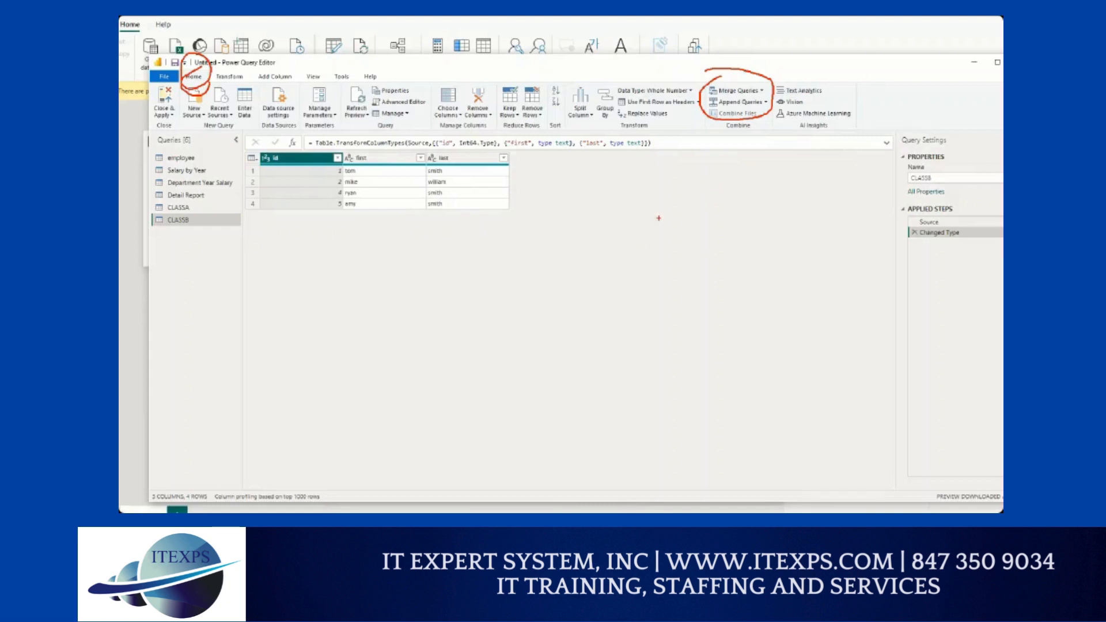
- Sketch boxes for tables T1 and T2 joined by a plus sign and combined into one result, and clear the ink
drag(652, 165, 651, 217)
mouse_move(647, 159)
mouse_down()
mouse_move(739, 156)
mouse_move(657, 217)
mouse_up()
drag(601, 179, 618, 176)
drag(610, 178, 610, 192)
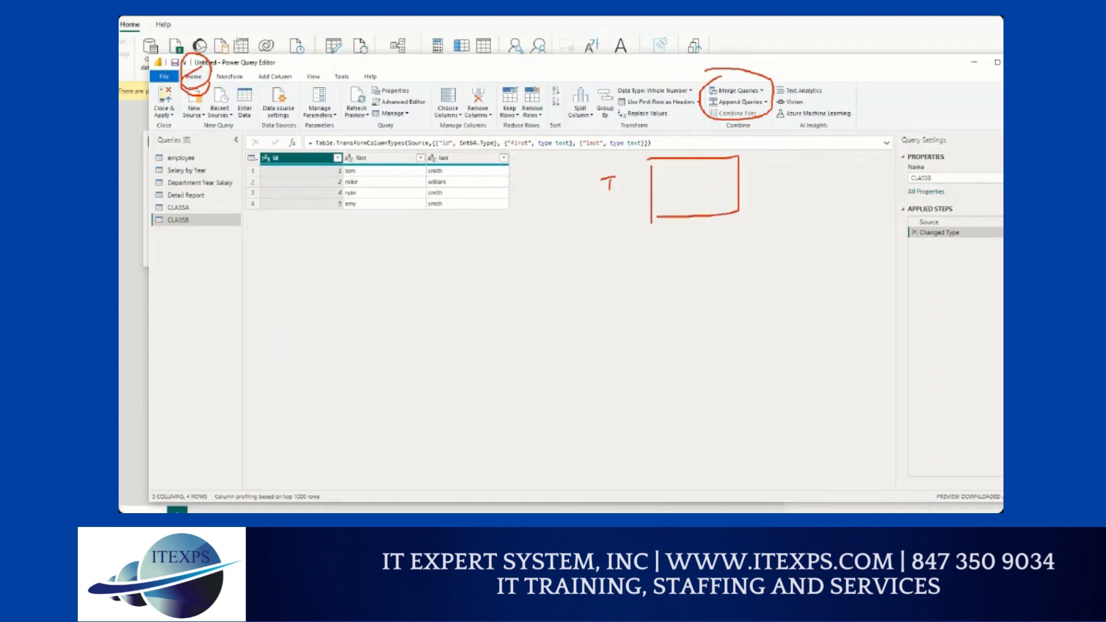
mouse_move(634, 230)
mouse_down()
mouse_move(634, 253)
mouse_move(639, 240)
mouse_up()
mouse_move(616, 278)
mouse_down()
mouse_move(632, 276)
mouse_move(626, 295)
mouse_move(662, 298)
mouse_up()
drag(627, 184, 630, 203)
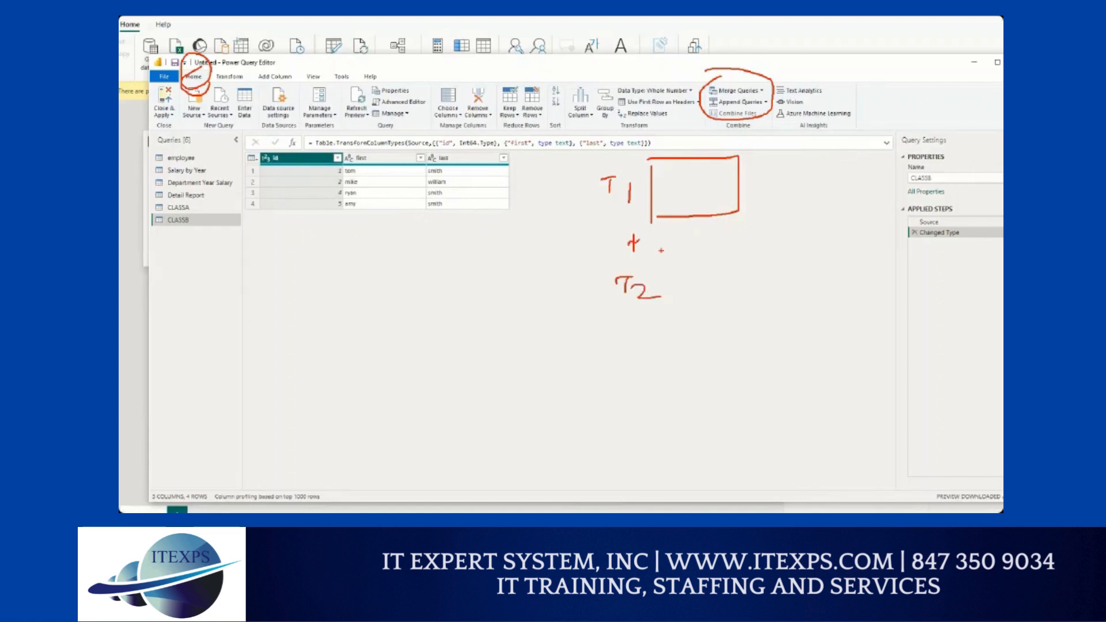
mouse_move(669, 247)
mouse_down()
mouse_move(668, 280)
mouse_move(751, 253)
mouse_move(686, 286)
mouse_up()
mouse_move(760, 155)
mouse_down()
mouse_move(778, 295)
mouse_move(766, 377)
mouse_up()
mouse_move(811, 312)
mouse_down()
mouse_move(844, 310)
mouse_move(830, 334)
mouse_up()
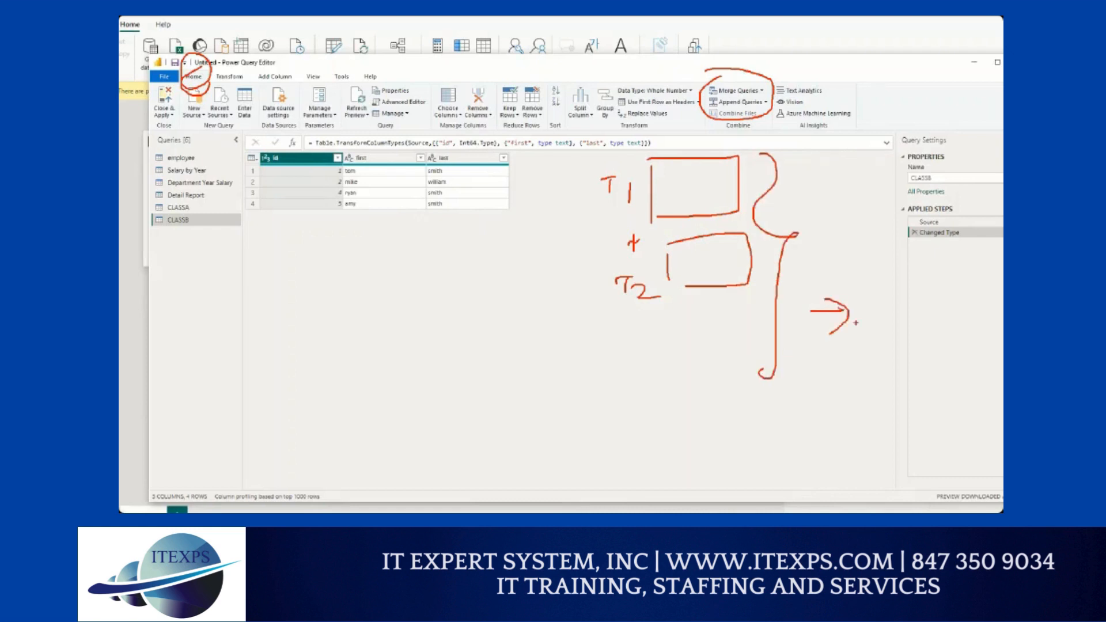
mouse_move(880, 274)
mouse_down()
mouse_move(853, 286)
mouse_move(888, 273)
mouse_up()
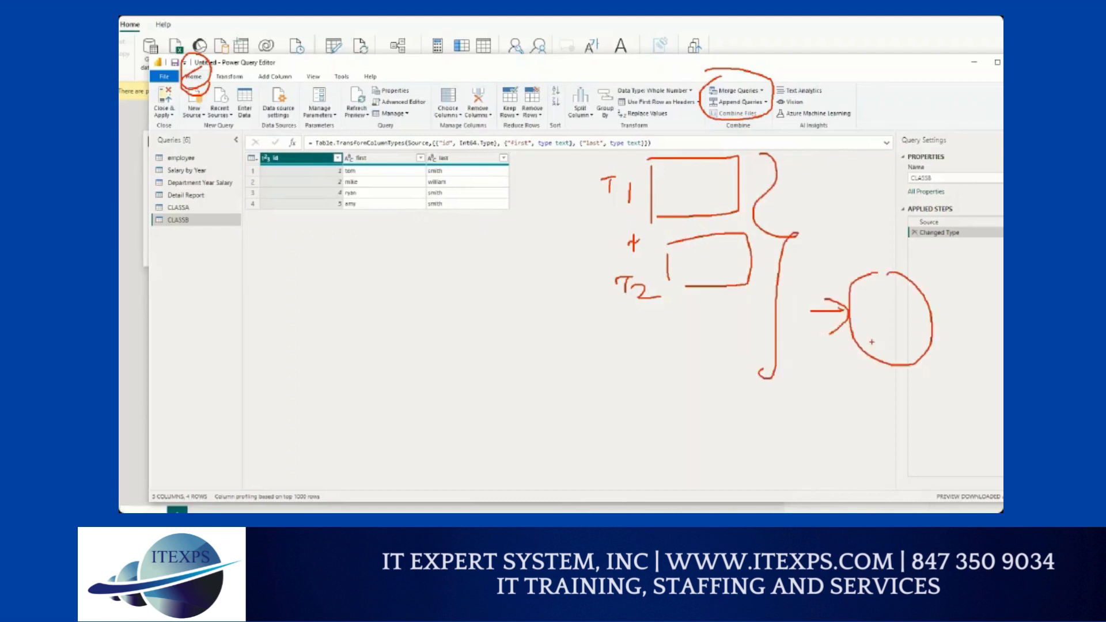
drag(720, 198, 730, 247)
key(Escape)
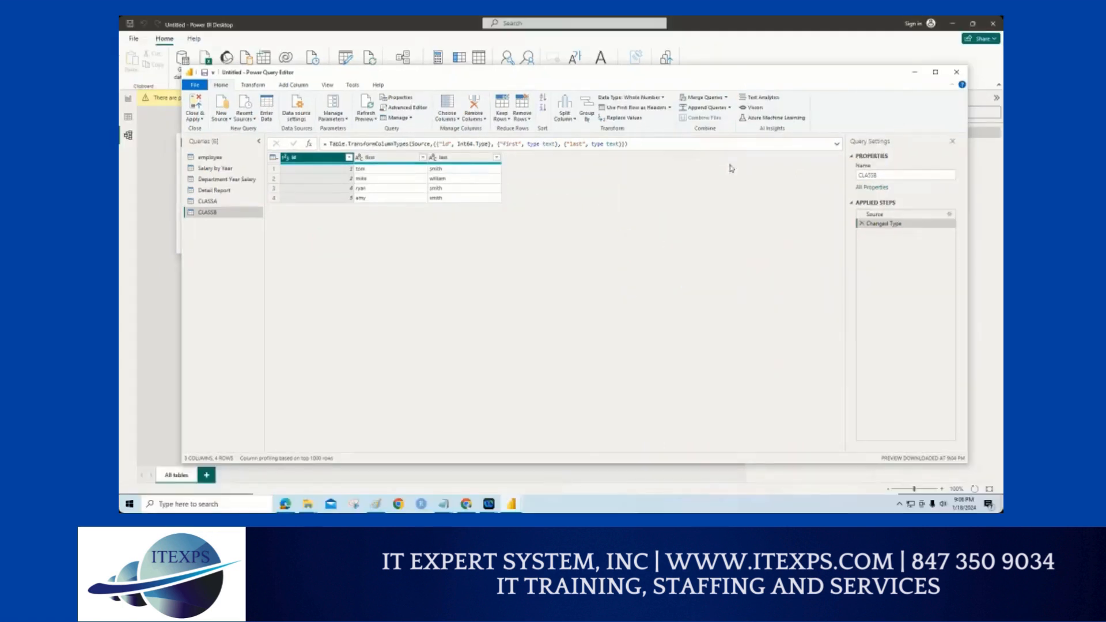
- Mark the Append Queries as New option with on-screen ink, clear it, and start appending queries as a new query
click(729, 107)
key(ctrl+1)
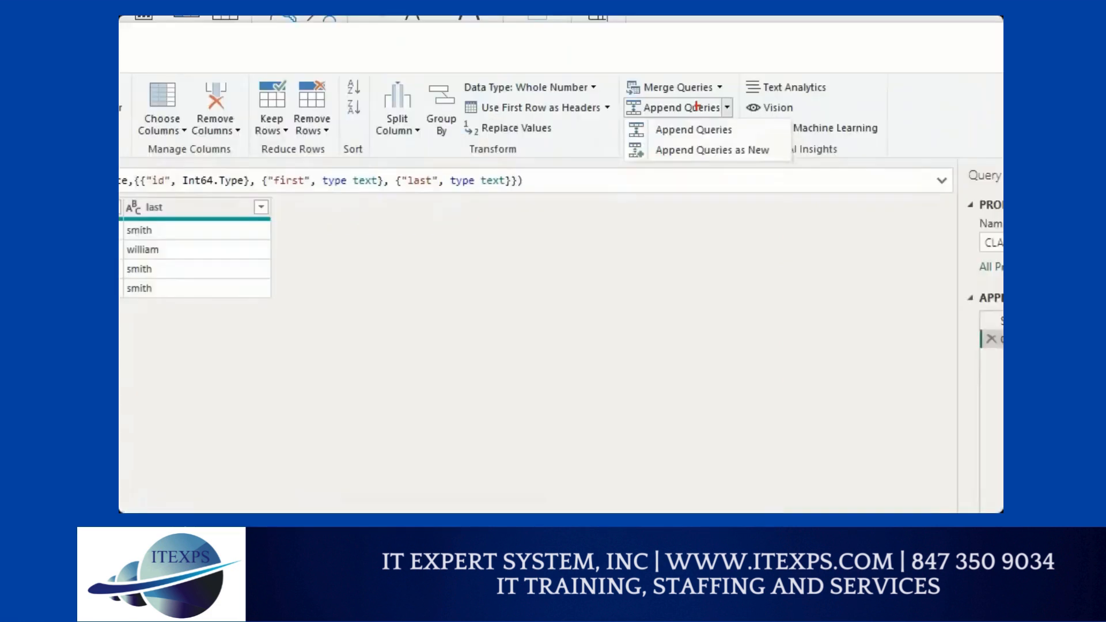
mouse_move(738, 92)
mouse_down()
mouse_move(727, 110)
mouse_move(745, 96)
mouse_move(749, 123)
mouse_move(775, 148)
mouse_up()
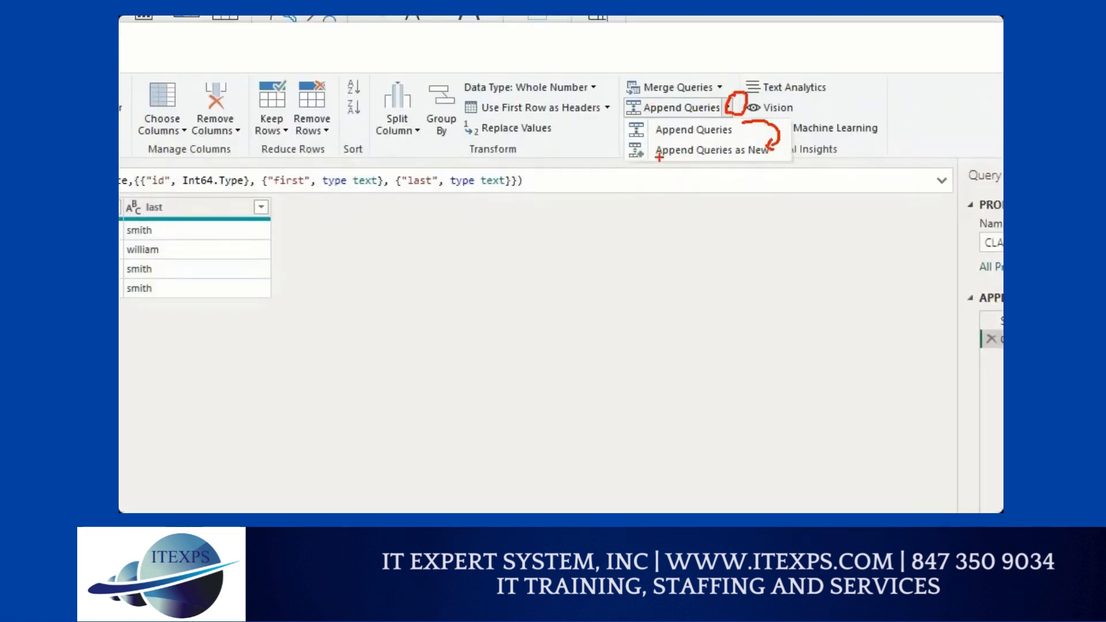
mouse_move(657, 155)
mouse_down()
mouse_move(743, 156)
mouse_move(669, 160)
mouse_move(728, 159)
mouse_move(685, 175)
mouse_move(656, 302)
mouse_move(599, 330)
mouse_up()
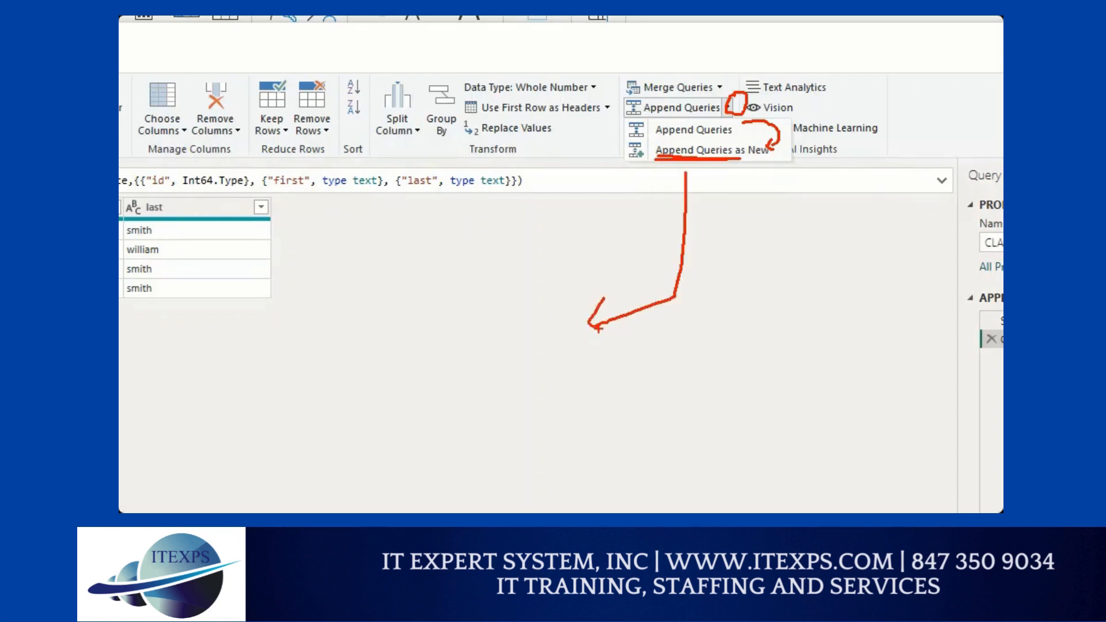
key(Escape)
click(731, 109)
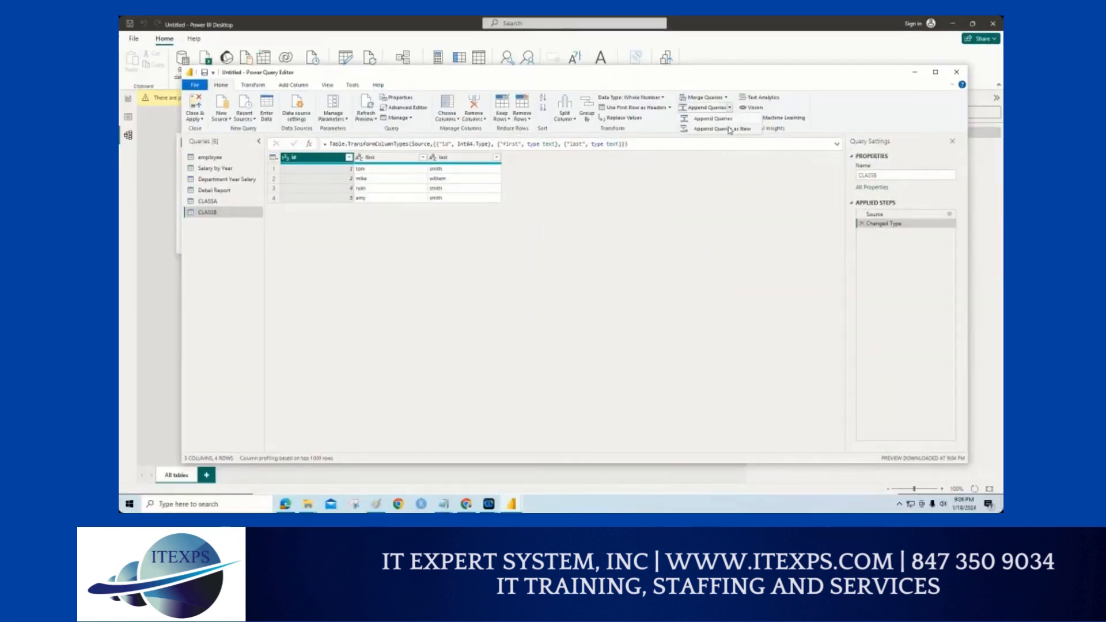
click(730, 129)
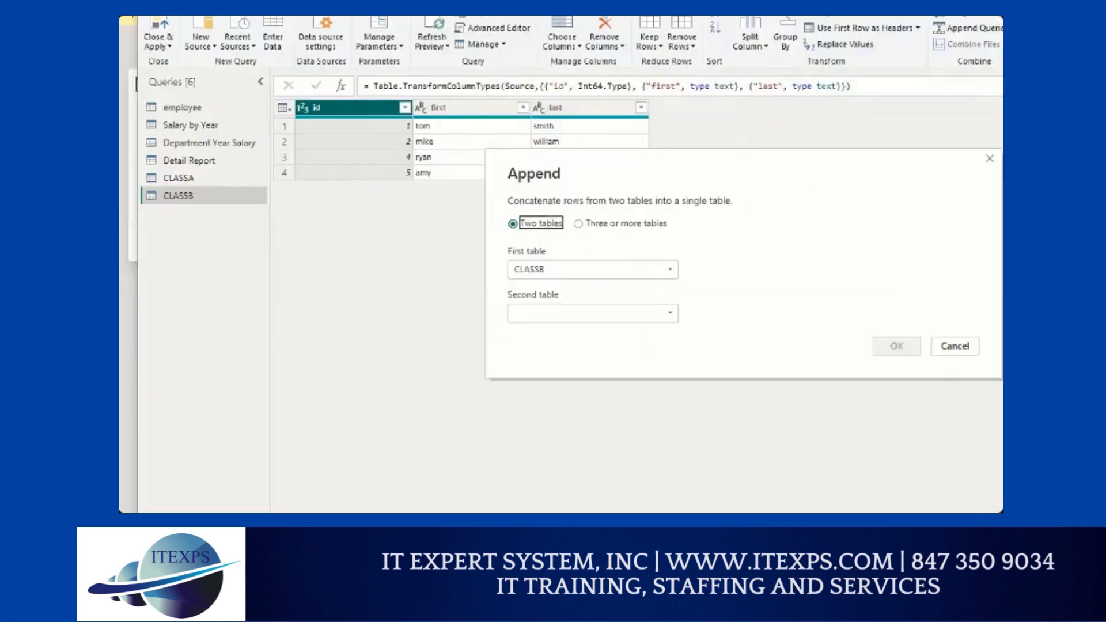
- Mark the table-count options and the source queries in ink, and choose CLASSA as the second table to append to CLASSB
drag(504, 234, 618, 236)
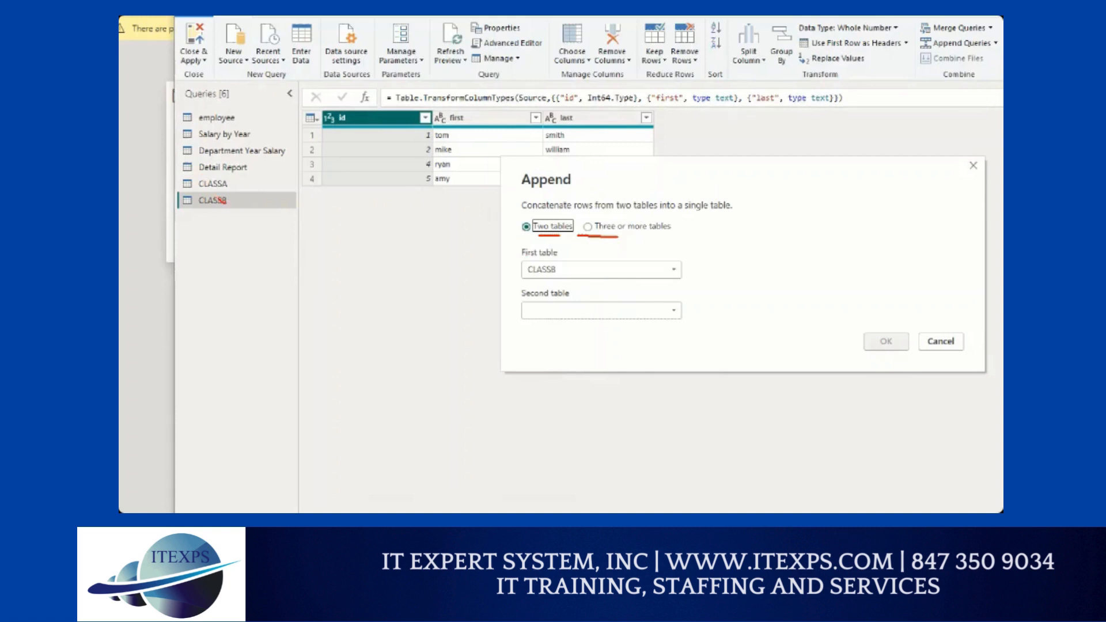
mouse_move(223, 200)
mouse_down()
mouse_move(389, 226)
mouse_move(520, 274)
mouse_up()
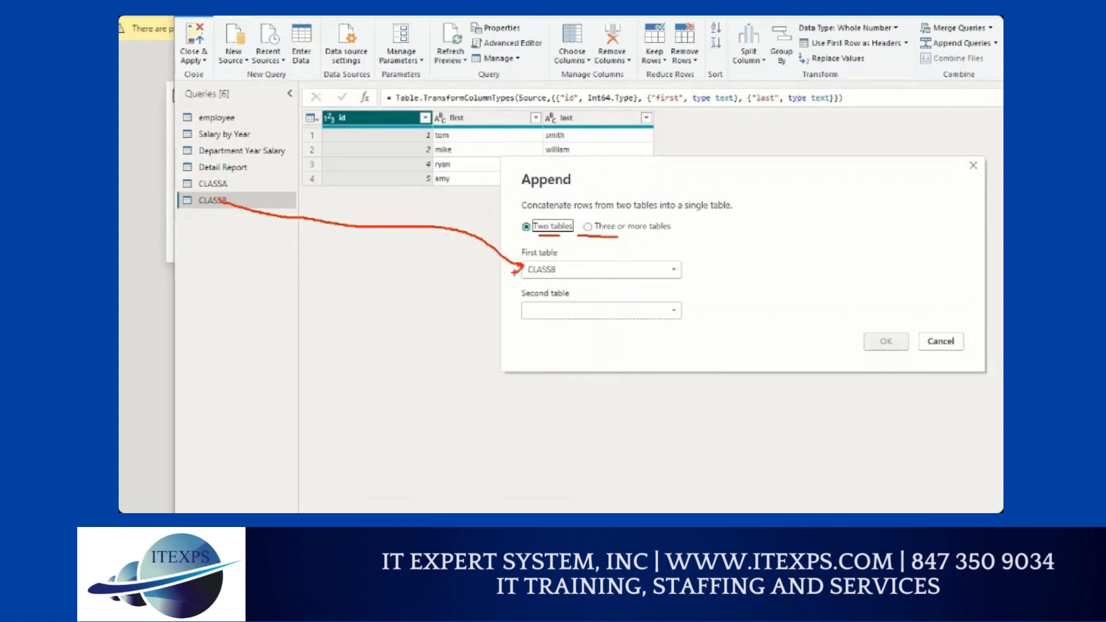
mouse_move(216, 188)
mouse_down()
mouse_move(315, 332)
mouse_move(518, 321)
mouse_up()
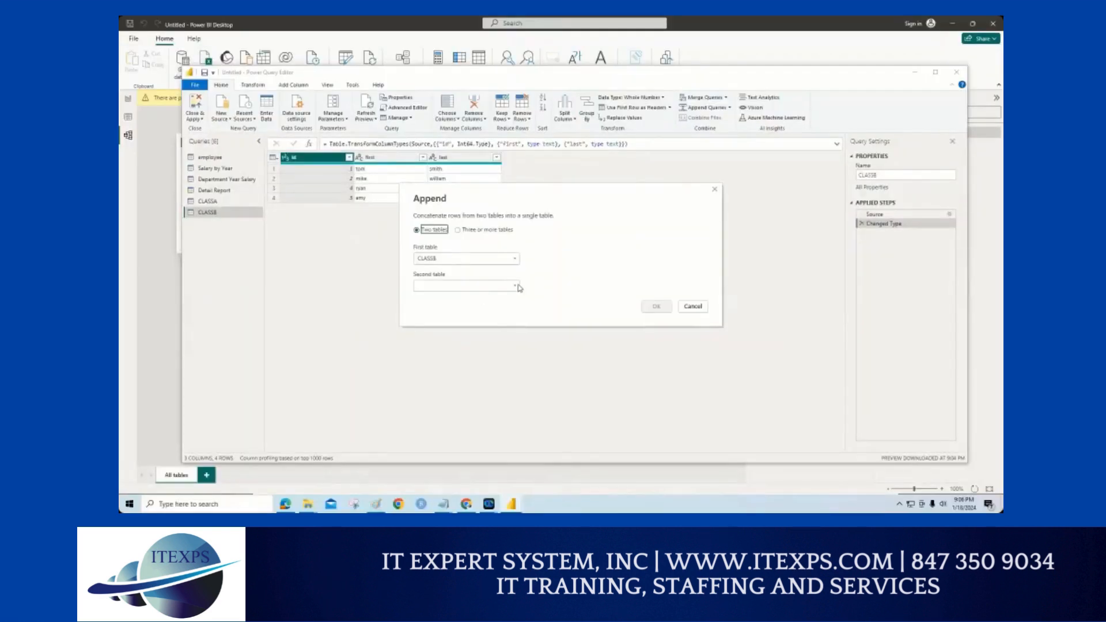
click(585, 311)
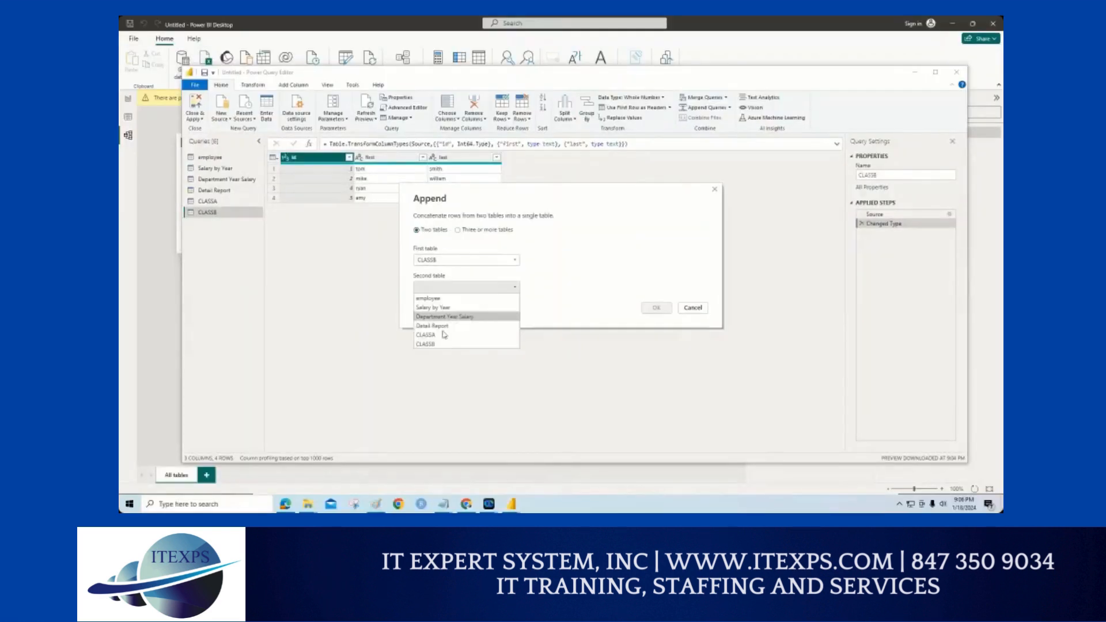
click(444, 334)
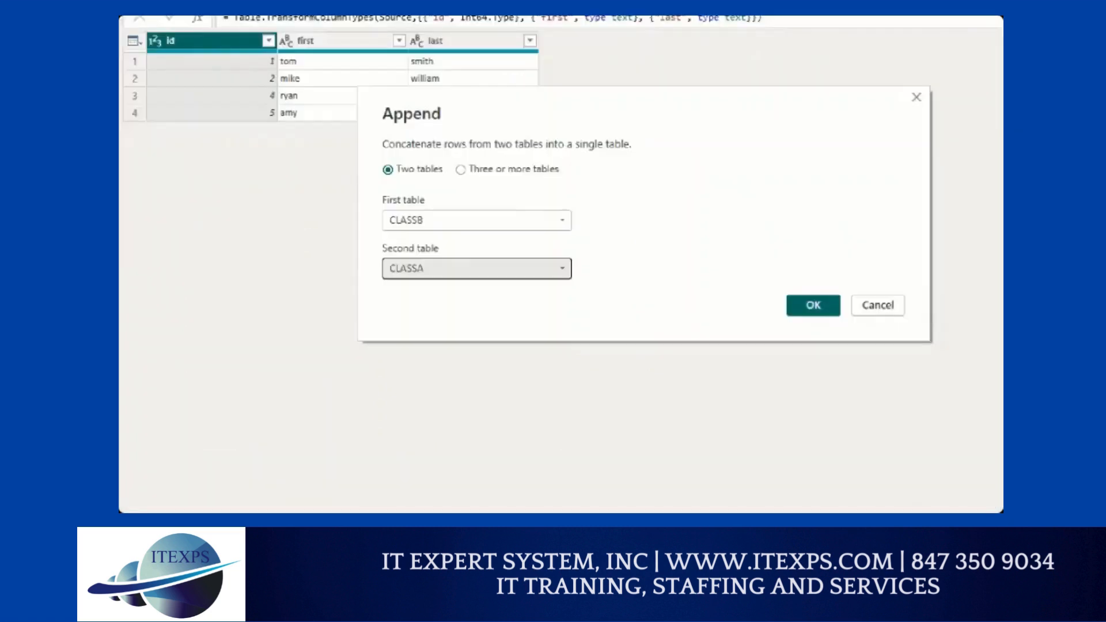
- Mark the two selected tables and their rows with ink, clear it, and create the appended query from CLASSB and CLASSA
drag(459, 199, 479, 194)
drag(459, 252, 536, 223)
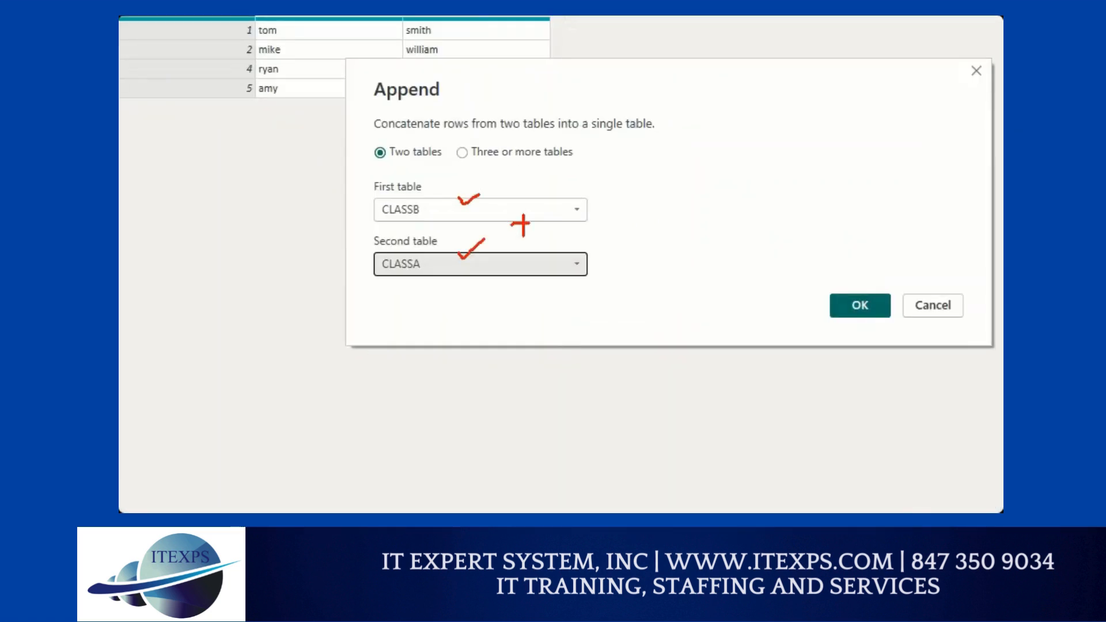
mouse_move(620, 192)
mouse_down()
mouse_move(634, 191)
mouse_move(637, 213)
mouse_up()
mouse_move(622, 255)
mouse_down()
mouse_move(651, 253)
mouse_move(657, 285)
mouse_up()
mouse_move(825, 202)
mouse_down()
mouse_move(826, 269)
mouse_move(846, 266)
mouse_up()
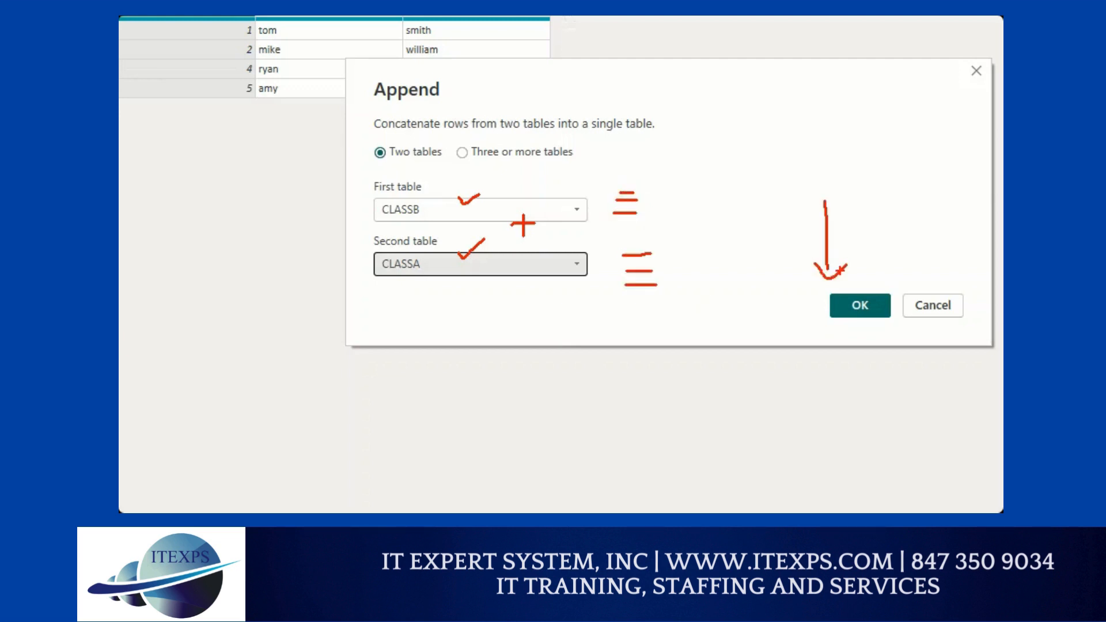
key(Escape)
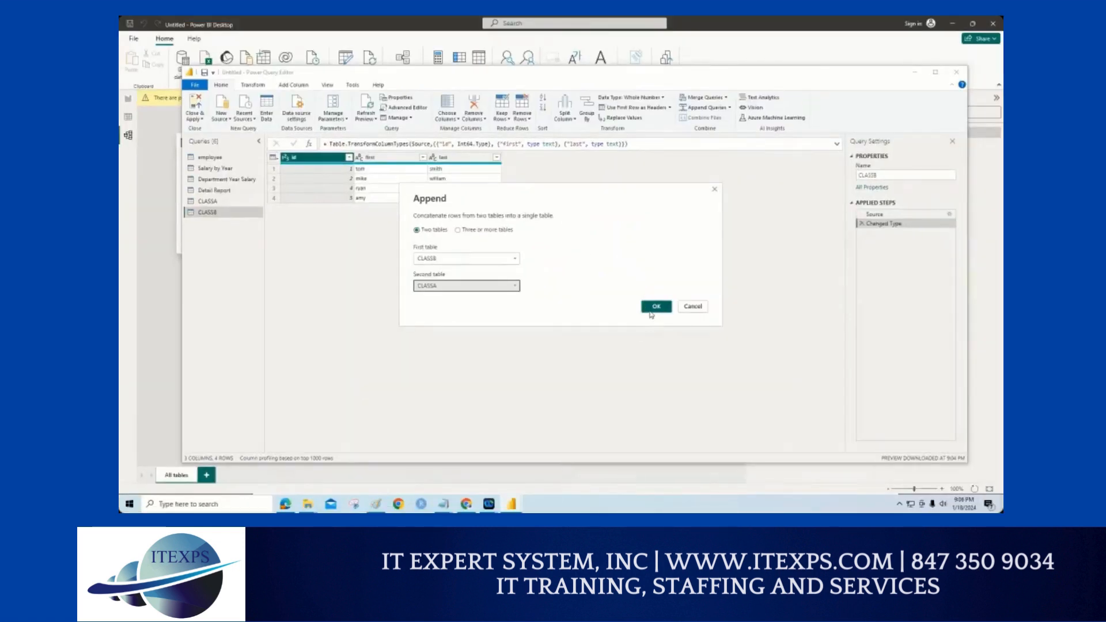
click(652, 309)
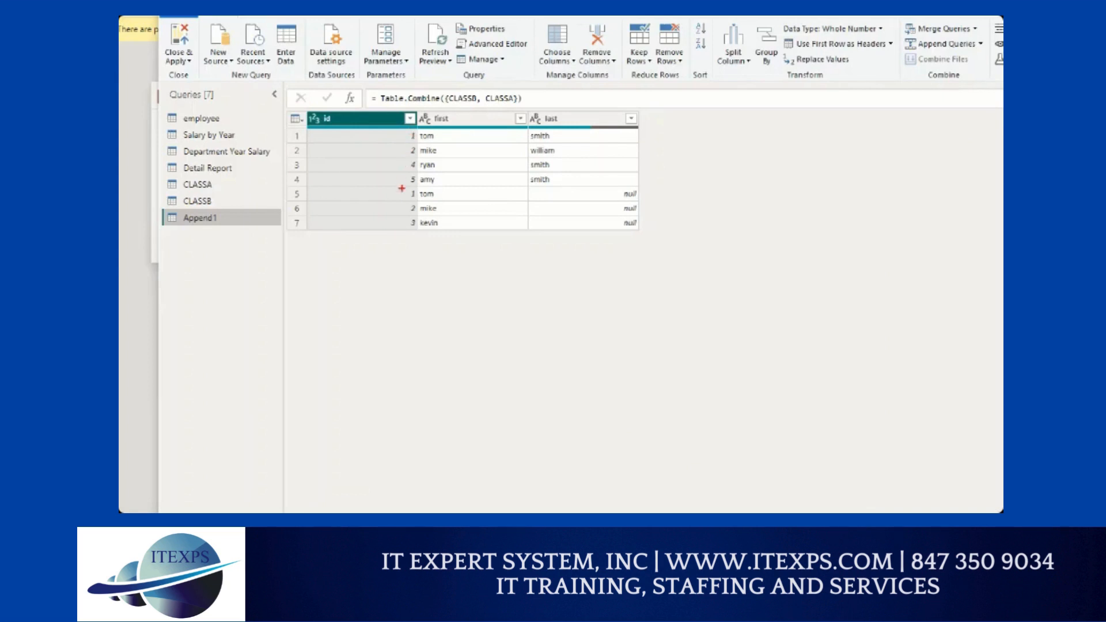
- Bracket the appended rows as groups A and B by their source table, and clear the ink
mouse_move(406, 190)
mouse_down()
mouse_move(408, 226)
mouse_move(382, 222)
mouse_up()
mouse_move(401, 126)
mouse_down()
mouse_move(391, 170)
mouse_move(403, 175)
mouse_up()
drag(357, 144, 357, 167)
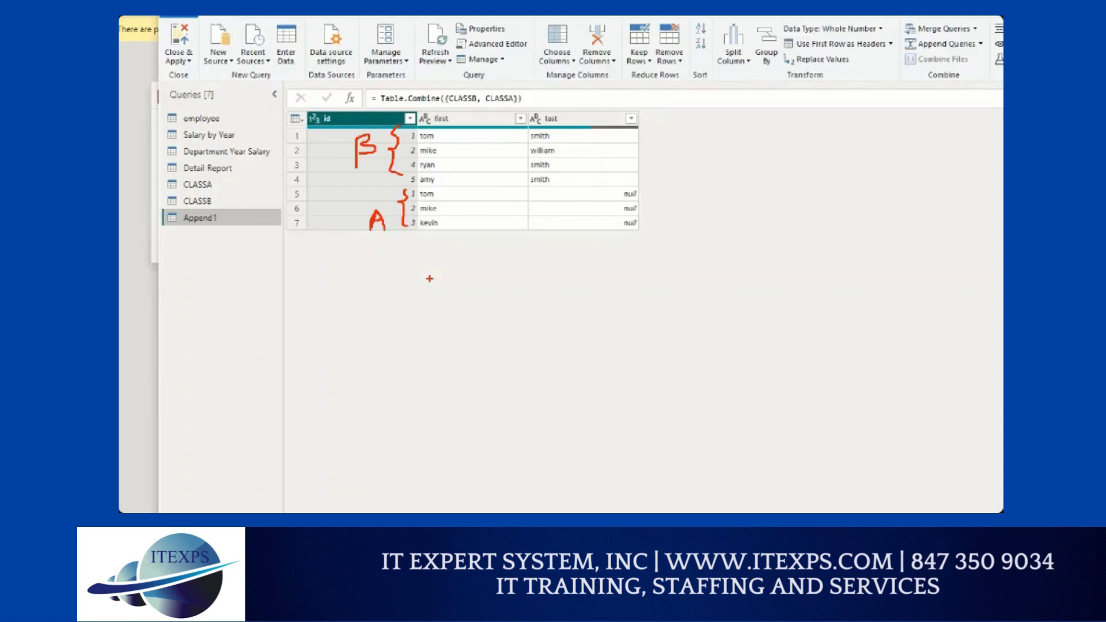
key(Escape)
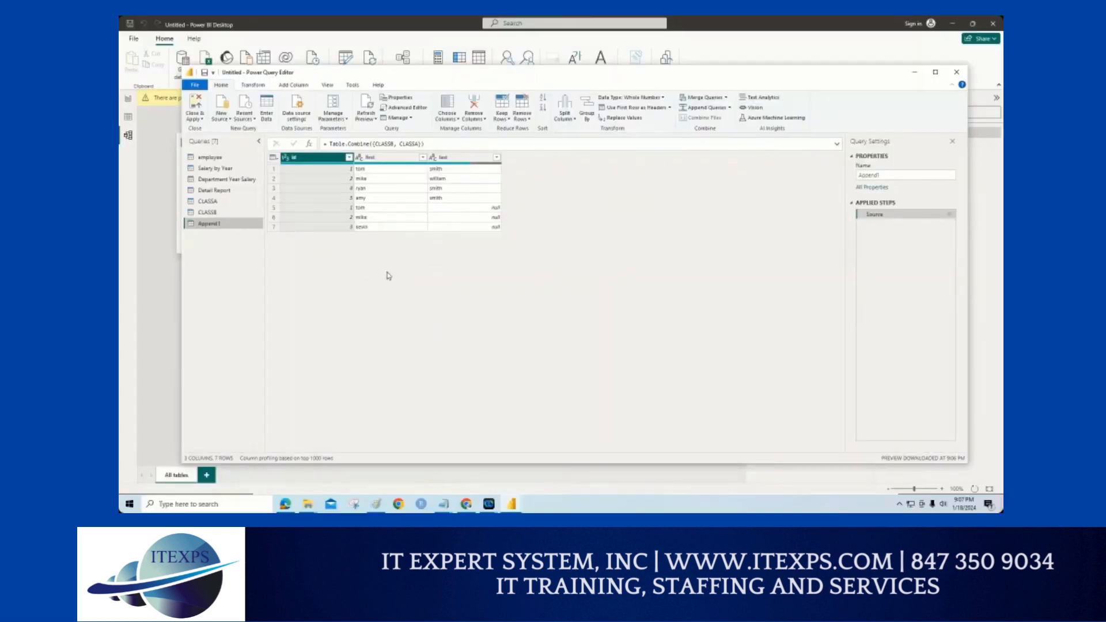
- Circle the ids and first names from CLASSA and their null last-name cells in the appended table, and clear the ink
key(ctrl+1)
mouse_move(353, 179)
mouse_down()
mouse_move(324, 209)
mouse_move(401, 218)
mouse_move(378, 183)
mouse_move(349, 182)
mouse_move(539, 170)
mouse_move(539, 98)
mouse_up()
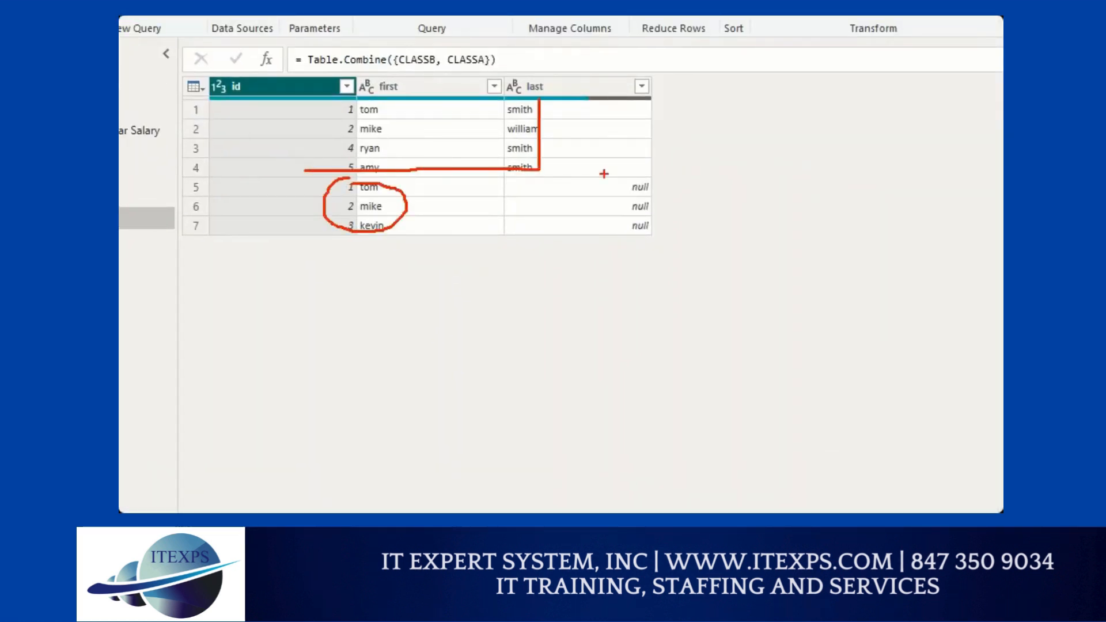
mouse_move(660, 174)
mouse_down()
mouse_move(628, 243)
mouse_move(656, 190)
mouse_up()
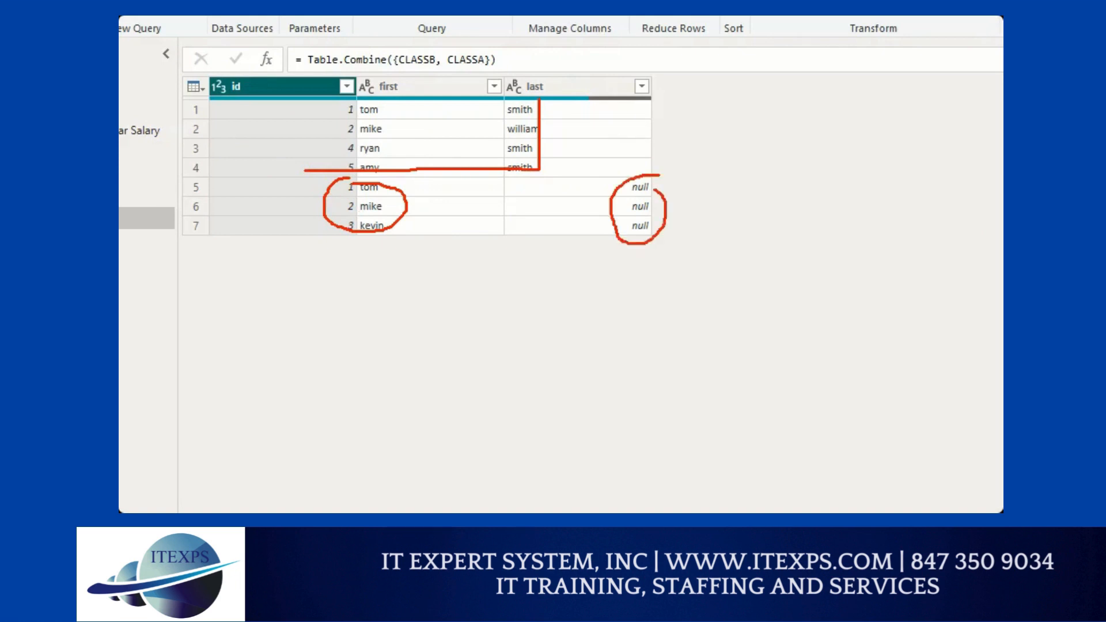
drag(552, 186, 543, 270)
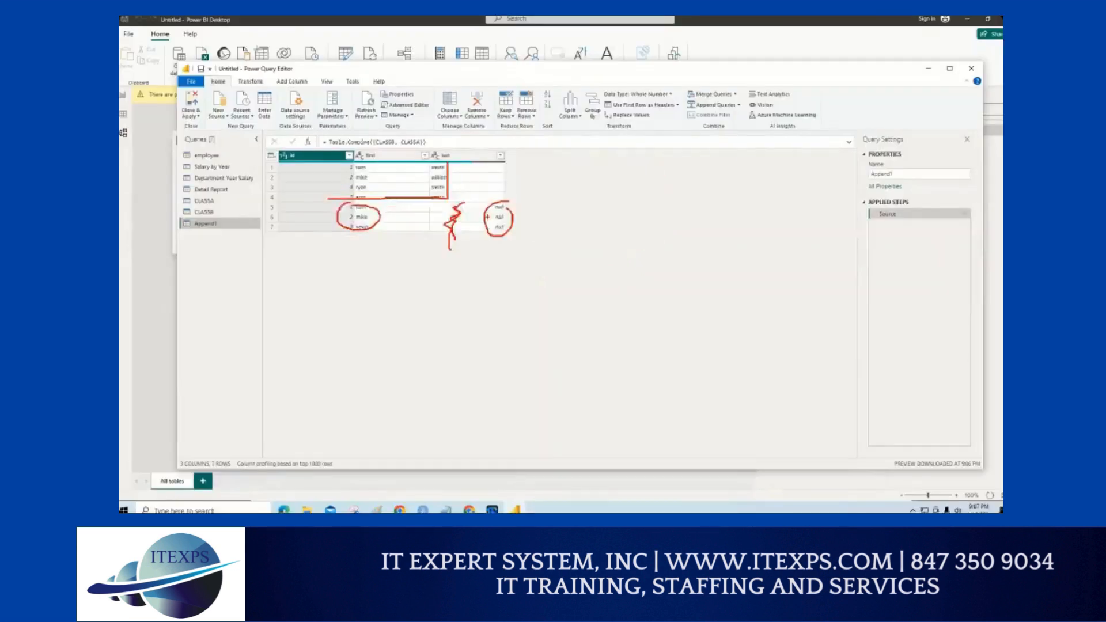
key(Escape)
mouse_move(518, 505)
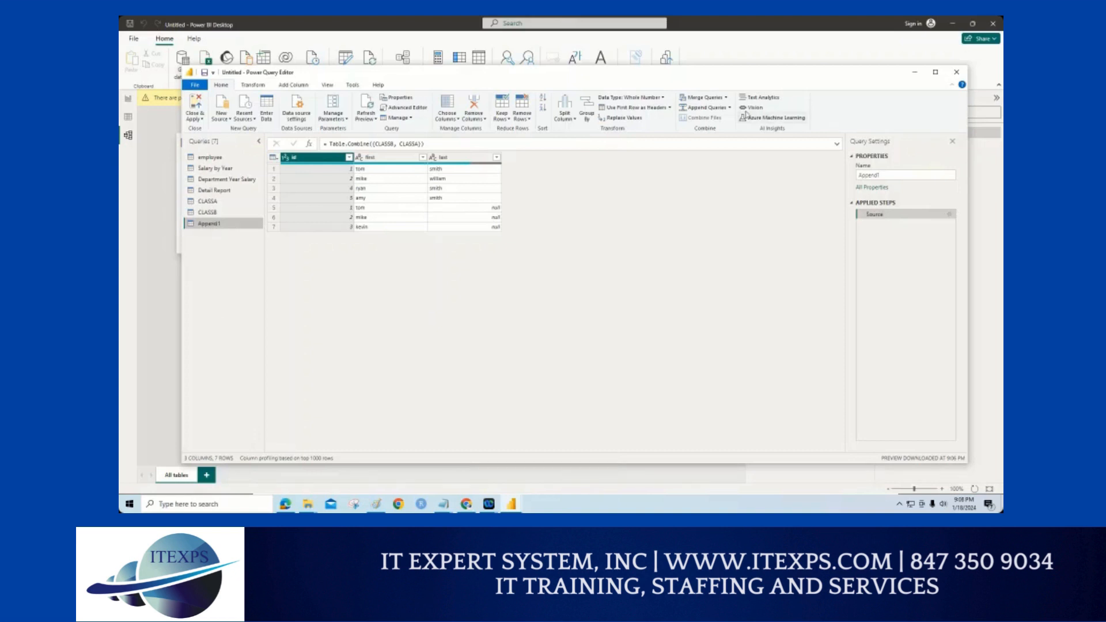
- Mark the merge command with on-screen ink, clear it, and start merging queries as a new query
key(ctrl+1)
click(726, 77)
mouse_move(726, 78)
mouse_down()
mouse_move(722, 98)
mouse_move(728, 80)
mouse_up()
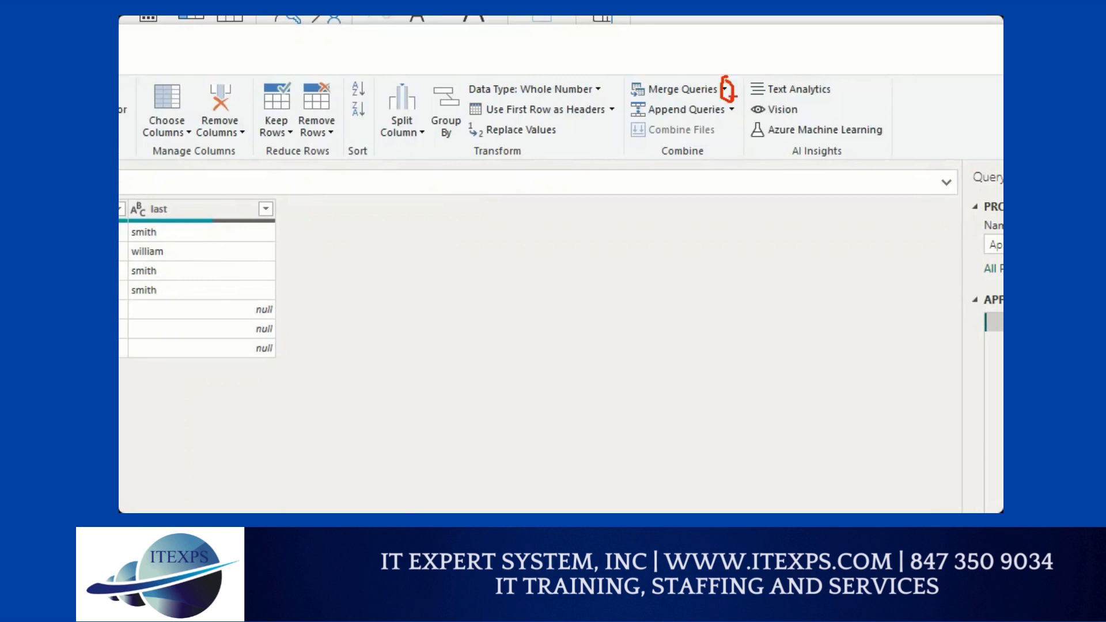
click(725, 89)
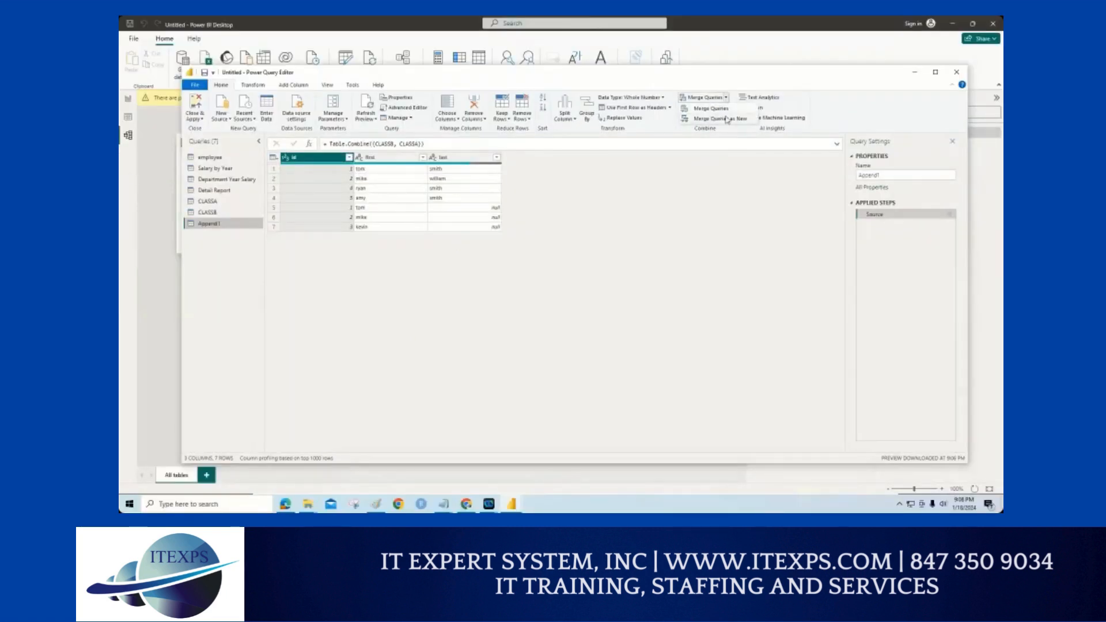
mouse_move(743, 113)
mouse_down()
mouse_move(690, 113)
mouse_move(690, 128)
mouse_move(752, 127)
mouse_move(755, 109)
mouse_move(688, 109)
mouse_up()
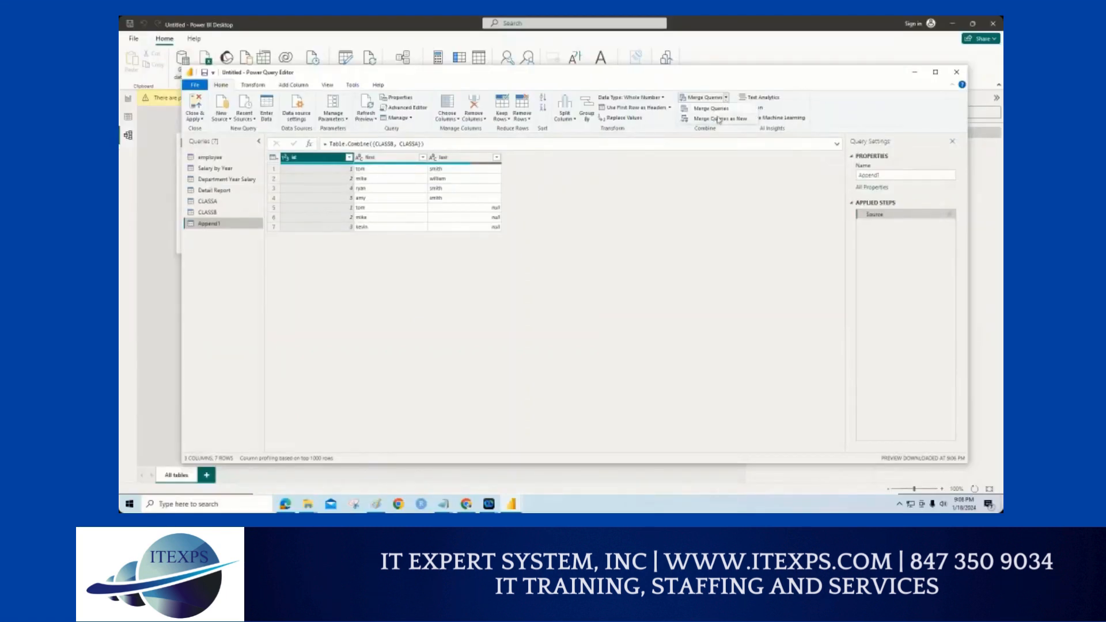
click(718, 119)
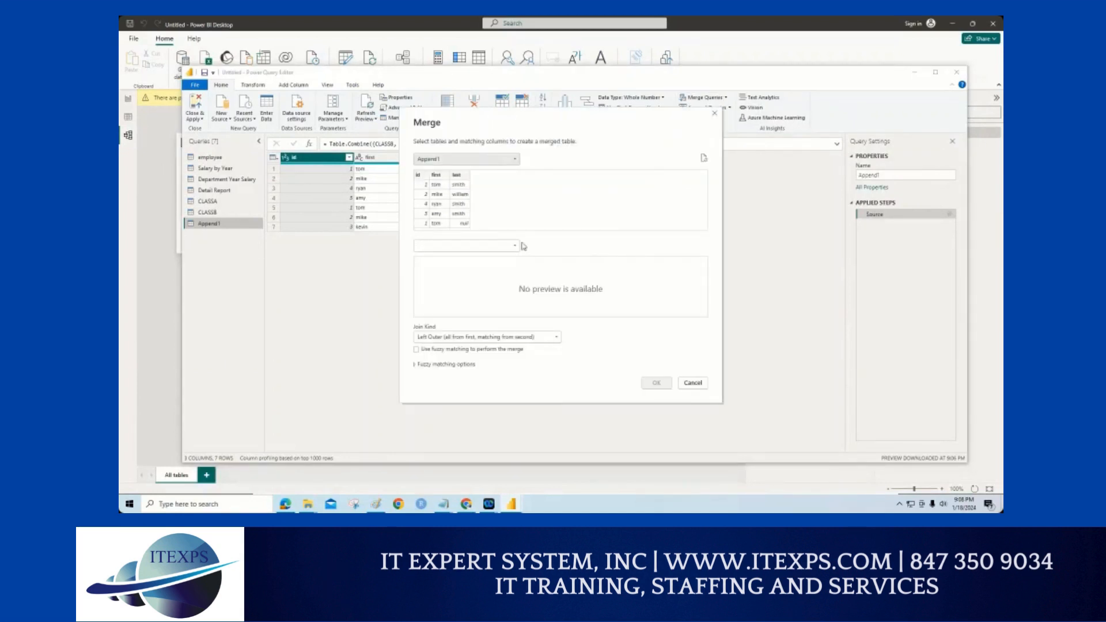
- Choose CLASSA as the first table and CLASSB as the second table of the merge
click(461, 159)
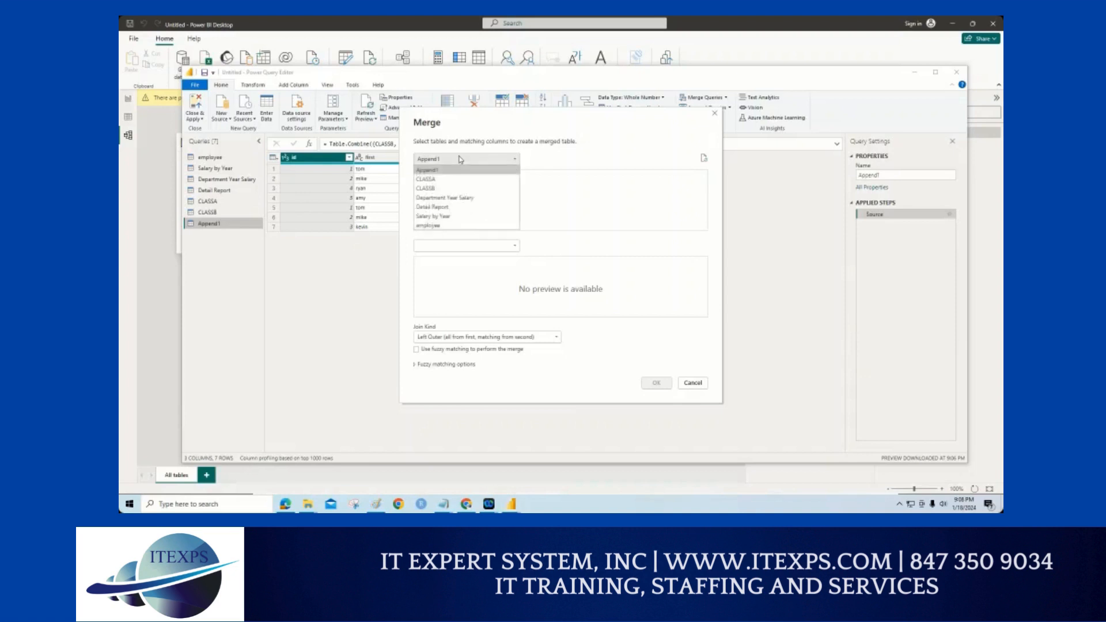
click(447, 183)
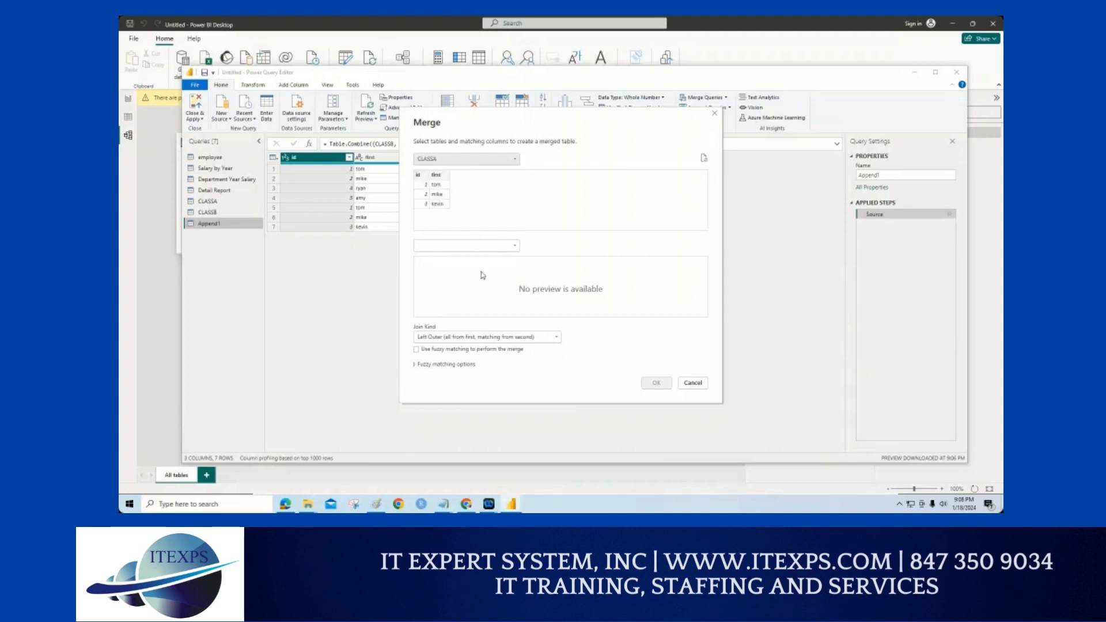
click(460, 246)
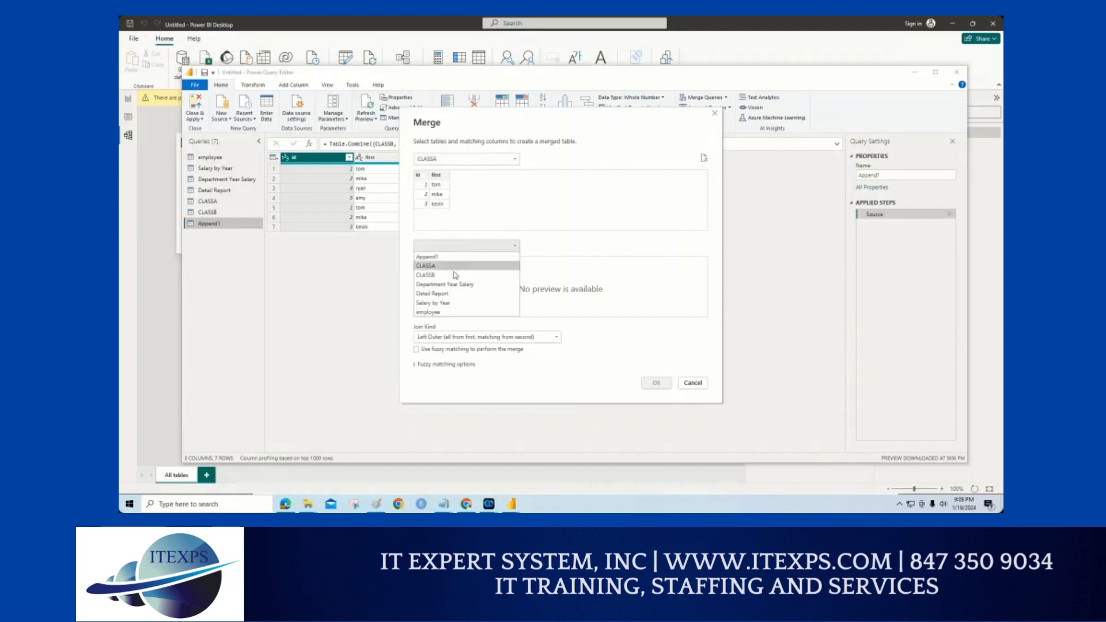
click(452, 275)
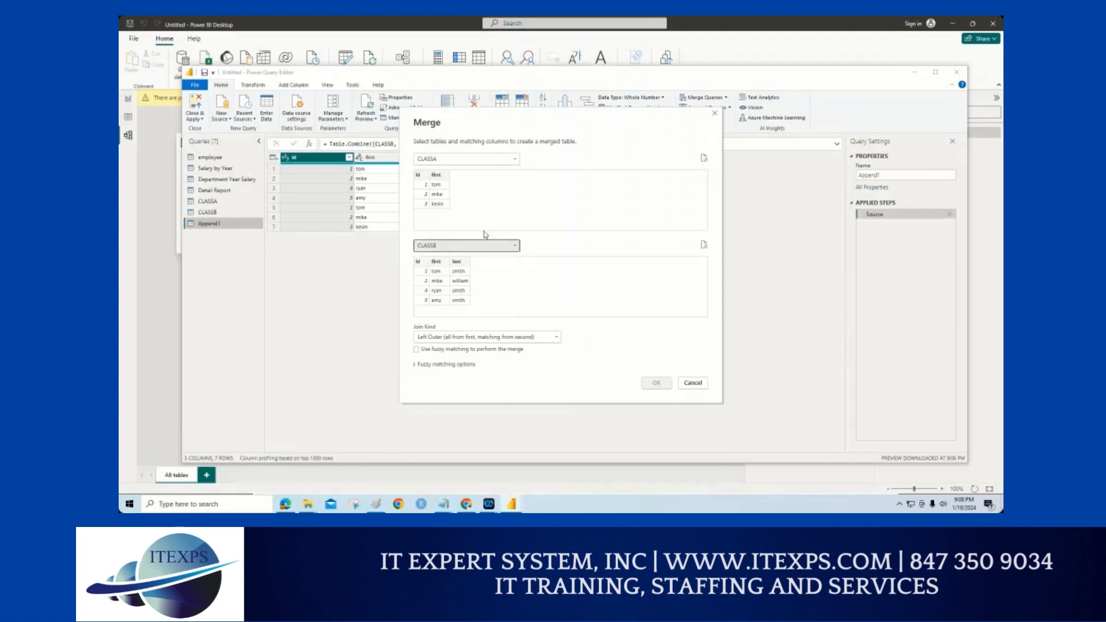
- Tick the CLASSA and CLASSB table choices and mark the id columns of both previews with on-screen ink, and clear the ink
key(ctrl+1)
click(466, 222)
drag(425, 90, 493, 57)
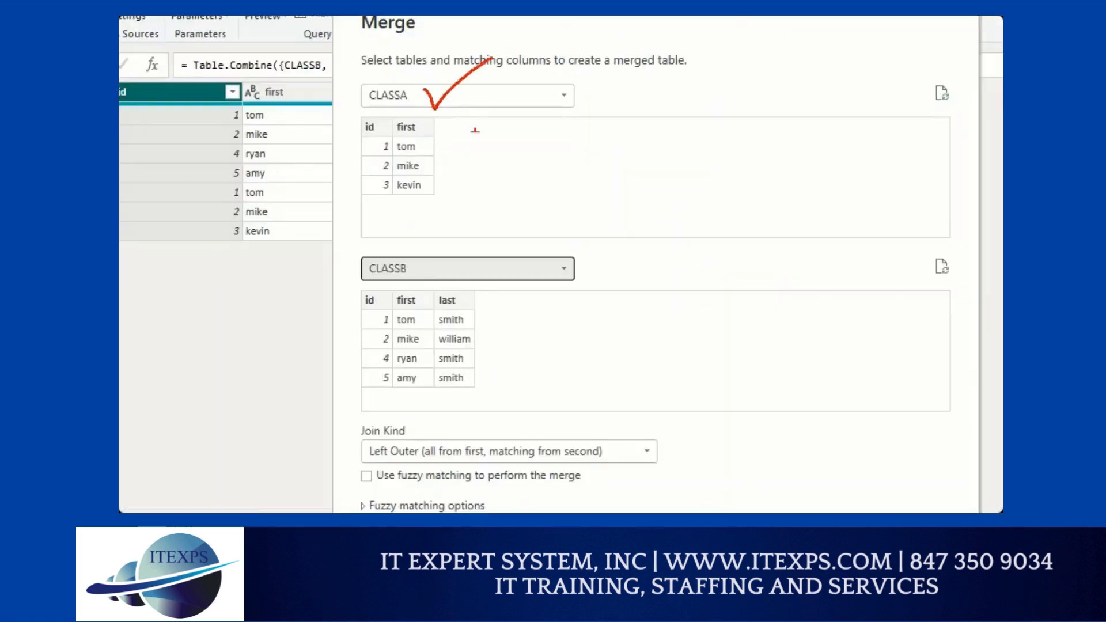
drag(461, 238, 525, 220)
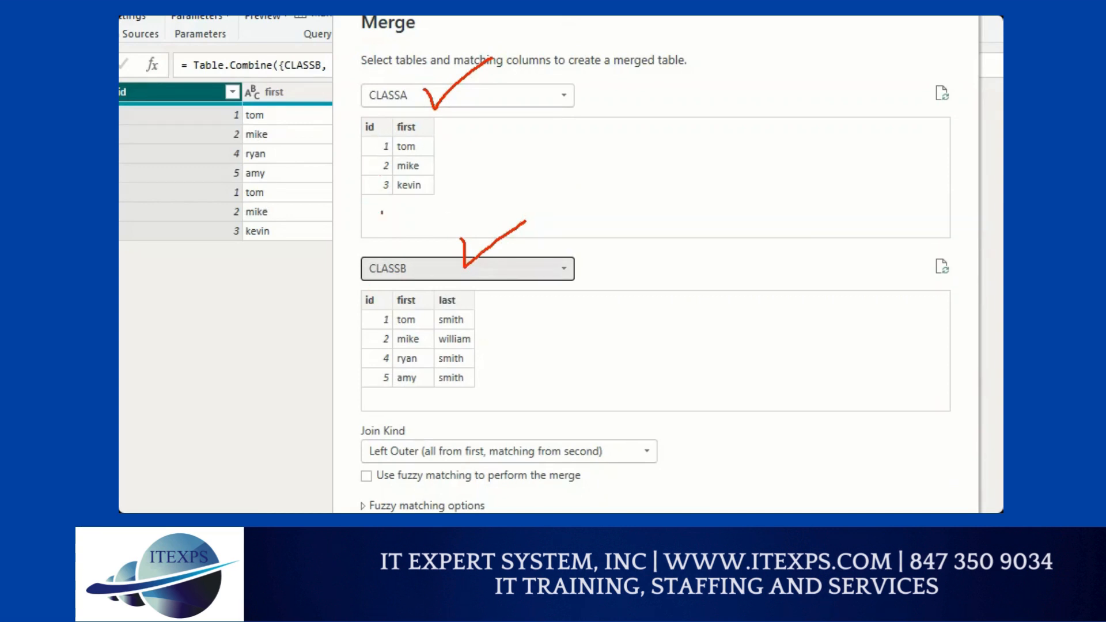
drag(378, 114, 351, 166)
mouse_move(370, 133)
mouse_down()
mouse_move(384, 133)
mouse_move(380, 182)
mouse_up()
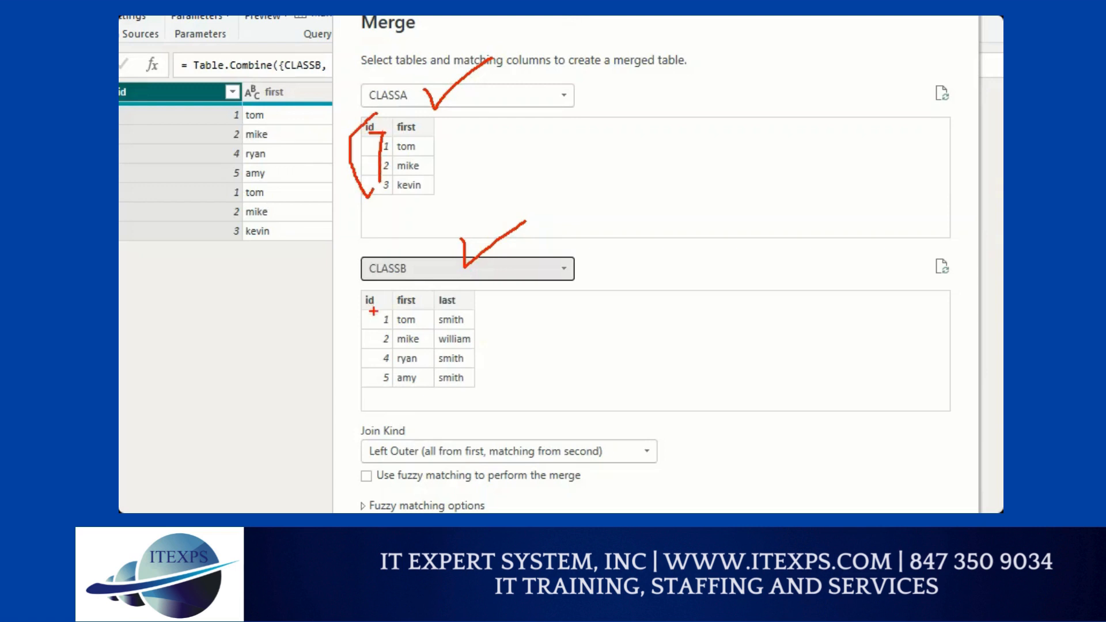
drag(375, 309, 367, 386)
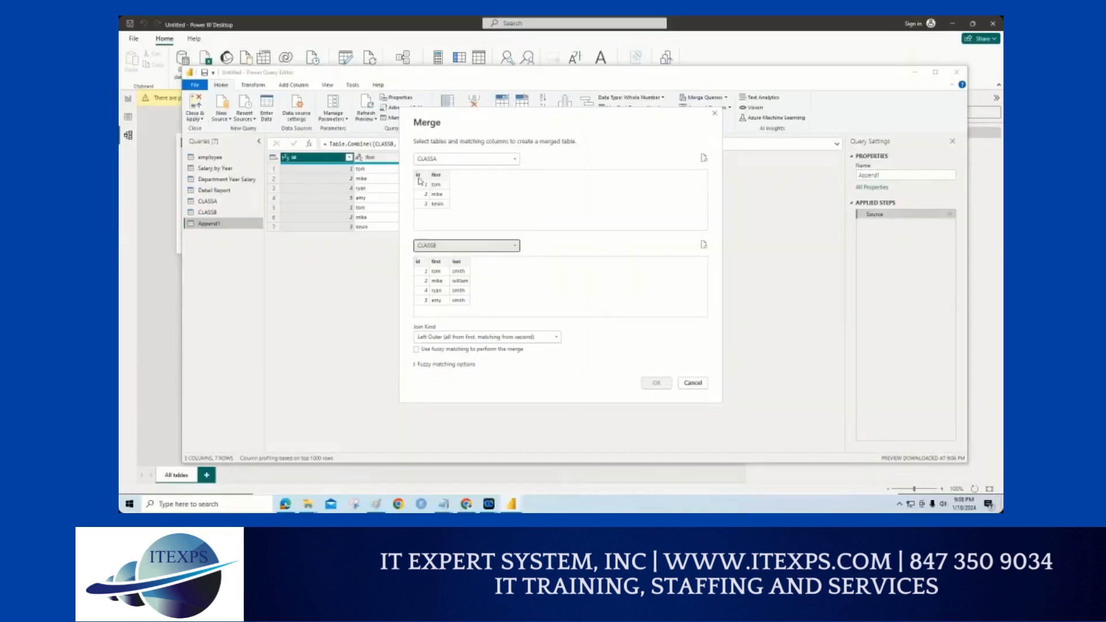
- Select id as the matching column in both CLASSA and CLASSB, and mark both id headers with red ink strokes
click(369, 127)
click(418, 263)
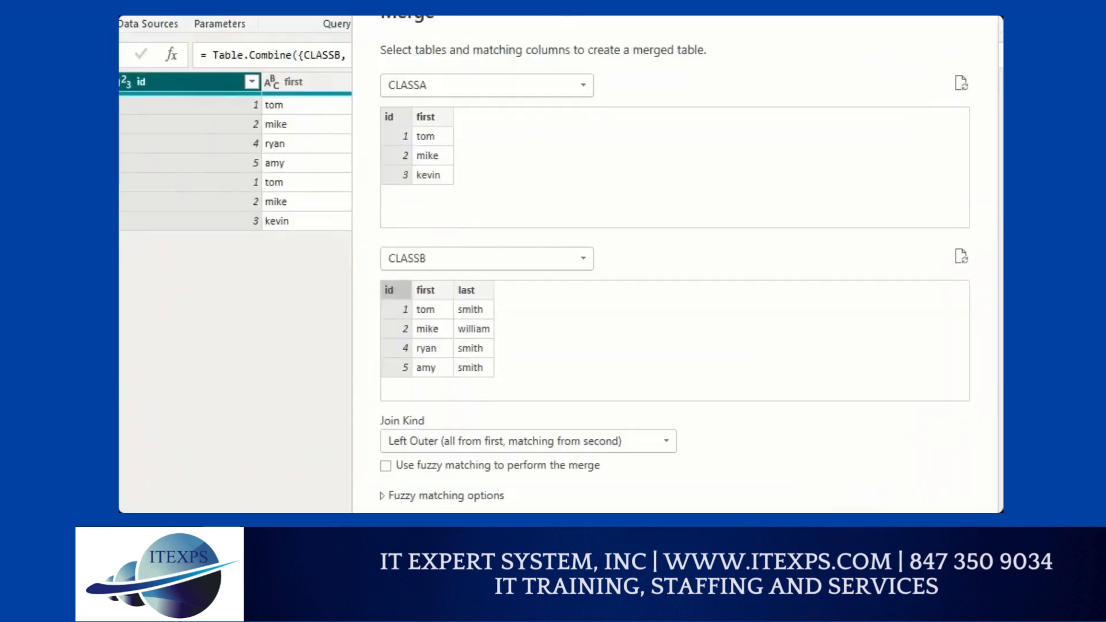
drag(435, 153, 413, 171)
drag(429, 251, 386, 281)
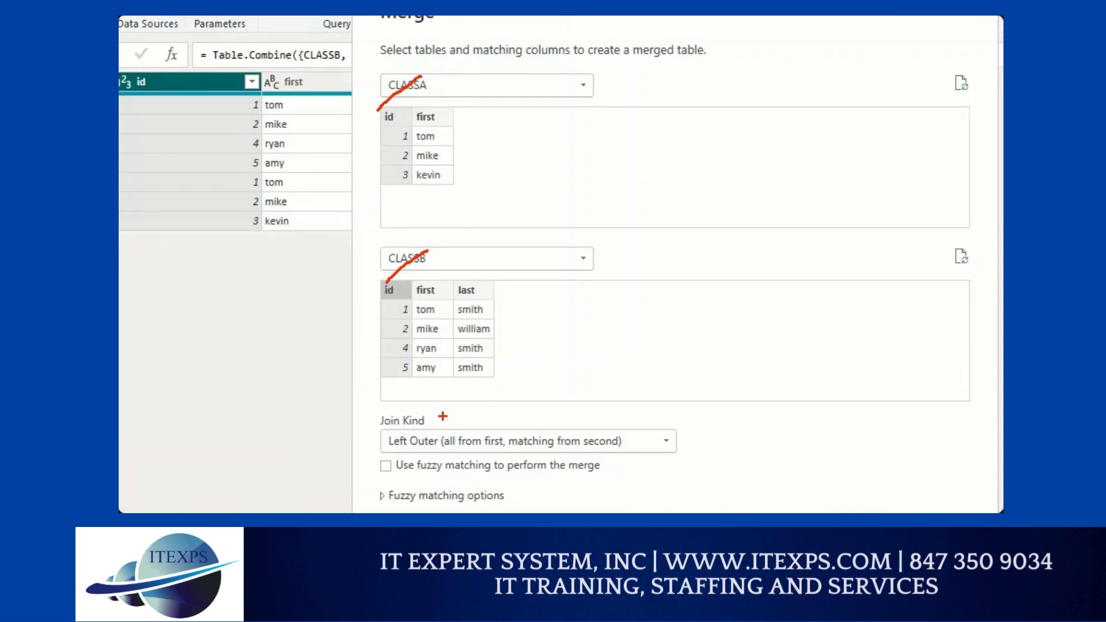
- Draw overlapping red and blue circles beside the table previews as a Venn diagram and label them A and B
mouse_move(694, 122)
mouse_down()
mouse_move(613, 204)
mouse_move(811, 245)
mouse_move(702, 123)
mouse_up()
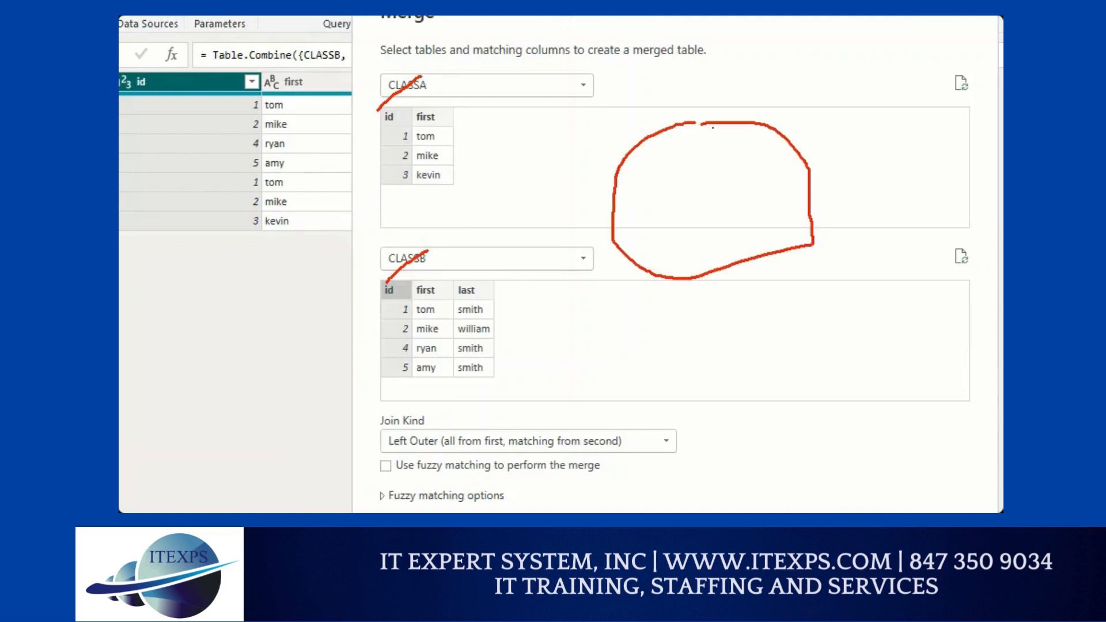
key(b)
mouse_move(863, 101)
mouse_down()
mouse_move(761, 156)
mouse_move(850, 262)
mouse_move(909, 136)
mouse_move(863, 107)
mouse_up()
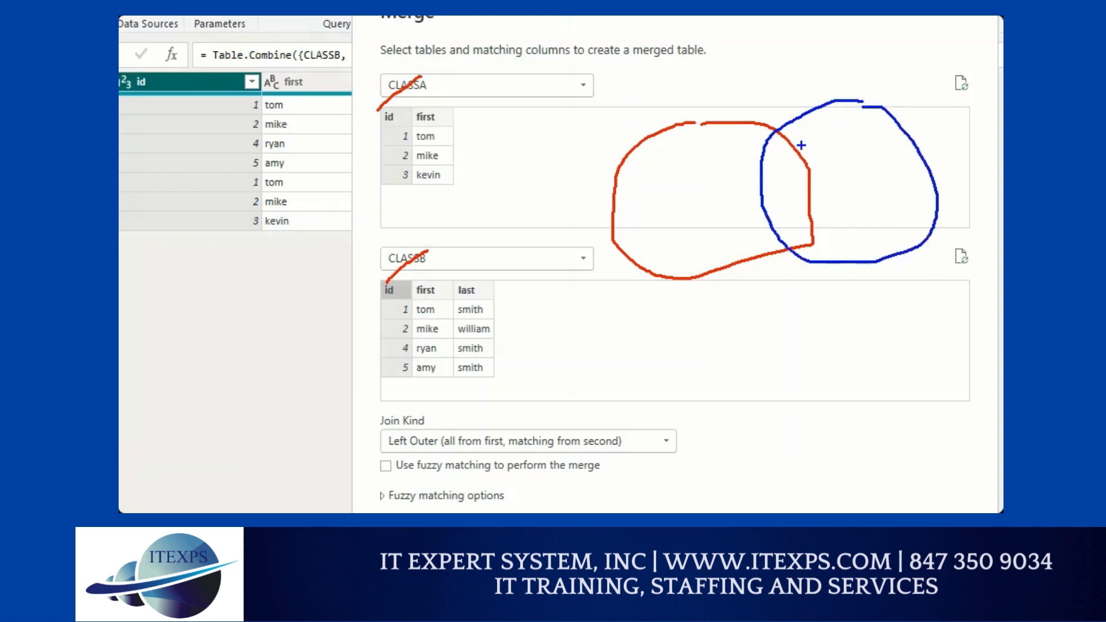
mouse_move(671, 95)
mouse_down()
mouse_move(672, 40)
mouse_move(690, 81)
mouse_up()
drag(673, 69, 689, 64)
drag(879, 36, 887, 69)
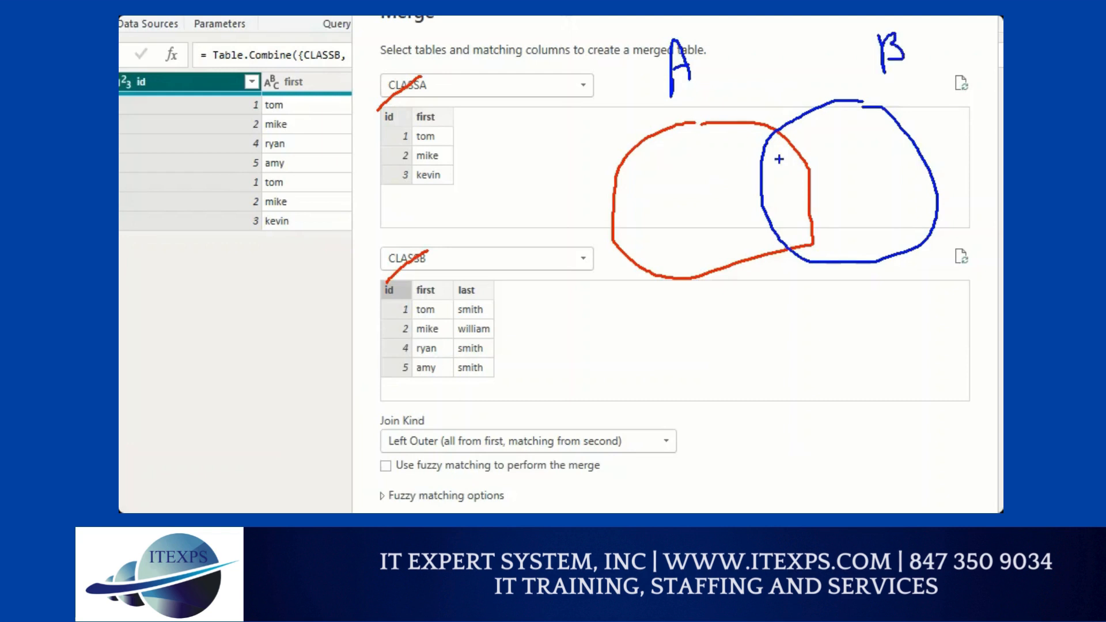
- Hatch the overlap and circle A of the Venn diagram in blue ink to illustrate the left outer join
mouse_move(766, 160)
mouse_down()
mouse_move(788, 167)
mouse_move(782, 186)
mouse_up()
drag(778, 132, 620, 137)
drag(823, 144, 628, 167)
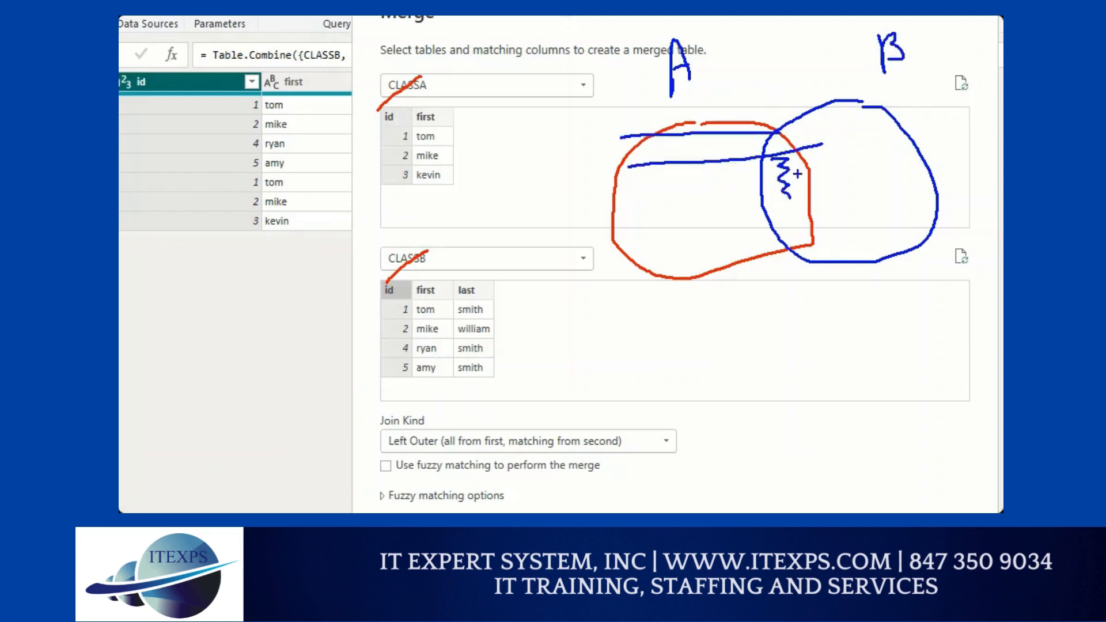
drag(821, 174, 594, 211)
drag(829, 216, 636, 234)
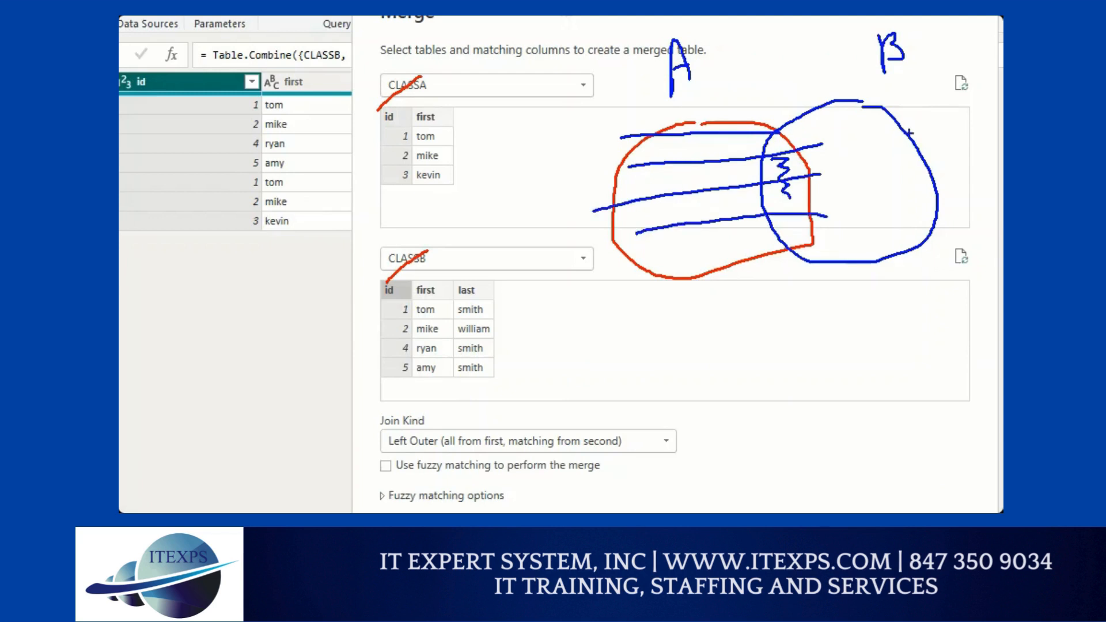
drag(776, 132, 931, 120)
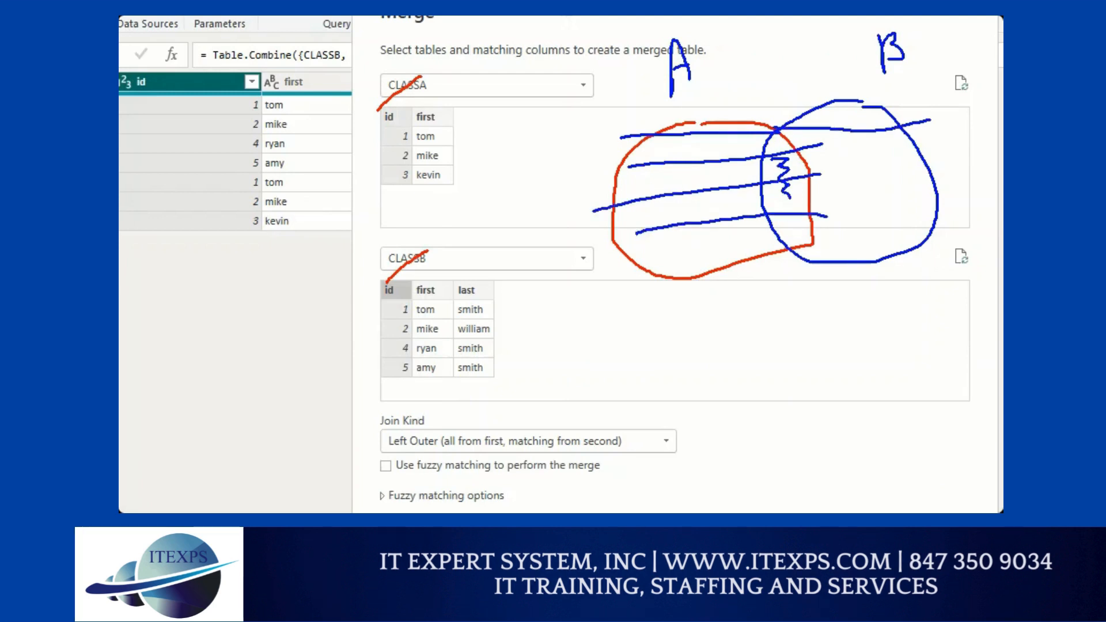
drag(791, 150, 915, 149)
drag(794, 185, 914, 187)
drag(788, 235, 909, 234)
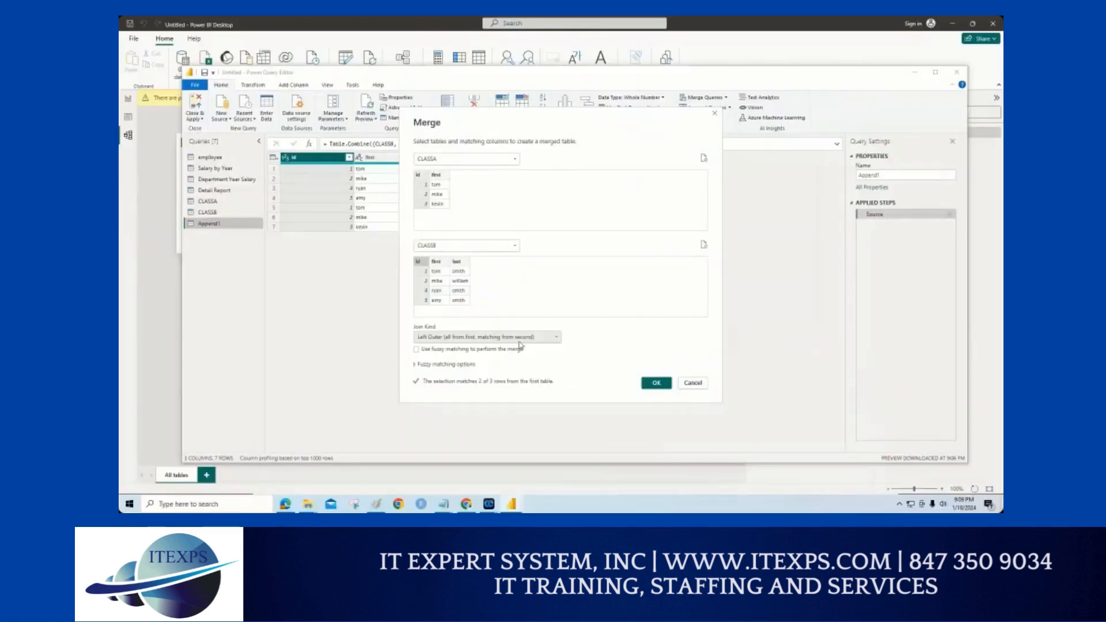
- Review the join kinds available for merging CLASSA with CLASSB
click(520, 338)
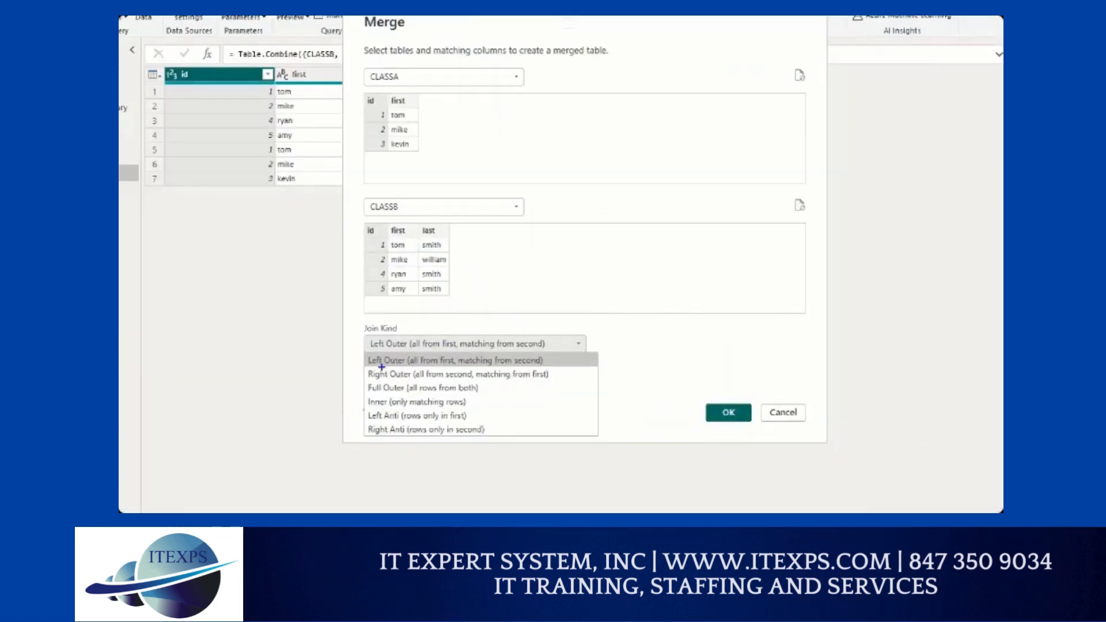
drag(368, 368, 407, 367)
drag(438, 108, 439, 136)
drag(499, 152, 536, 140)
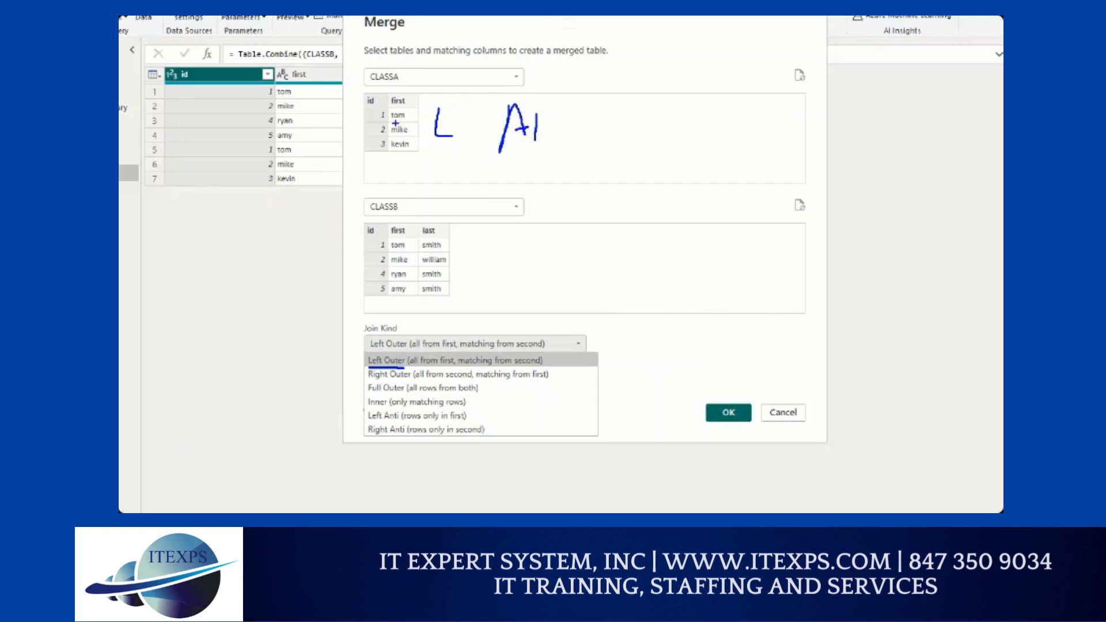
drag(375, 123, 372, 239)
mouse_move(376, 109)
mouse_down()
mouse_move(334, 173)
mouse_move(384, 260)
mouse_up()
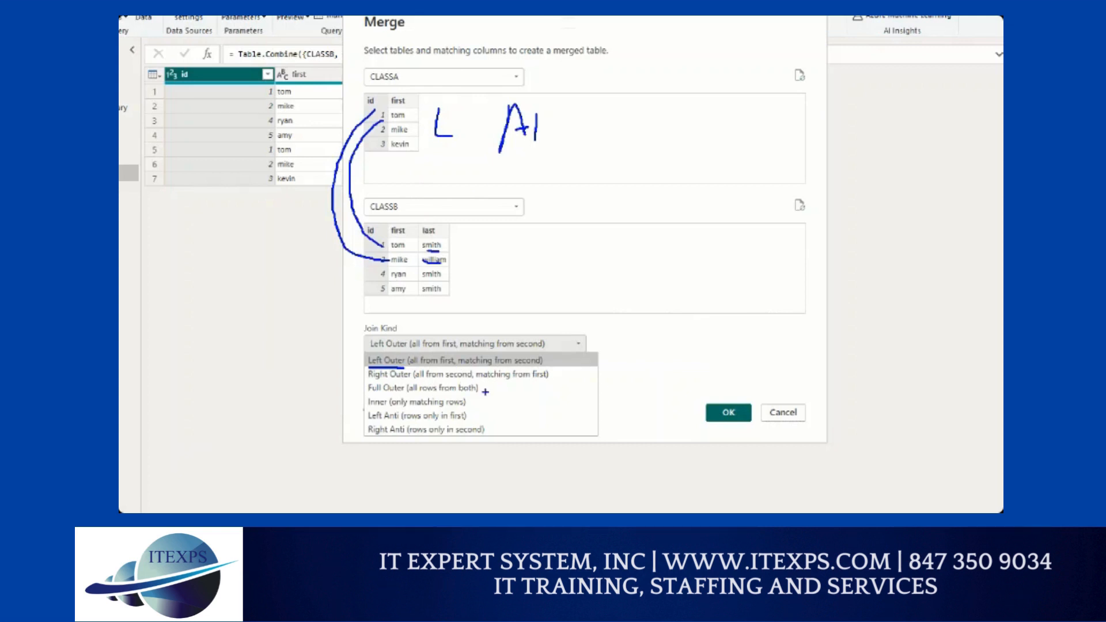
key(Escape)
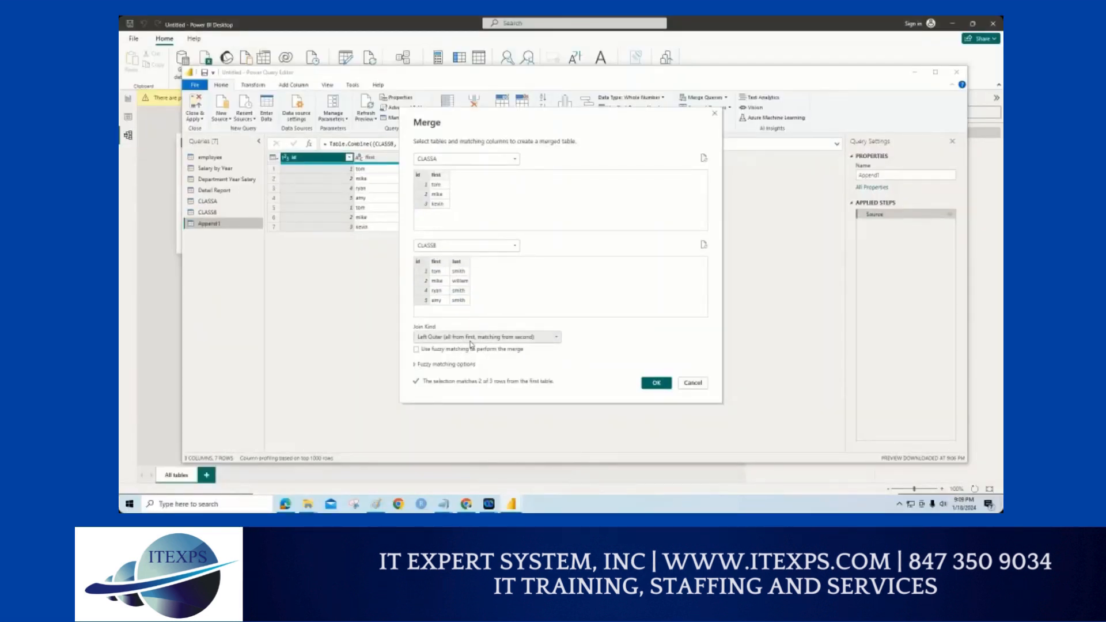
key(ctrl+1)
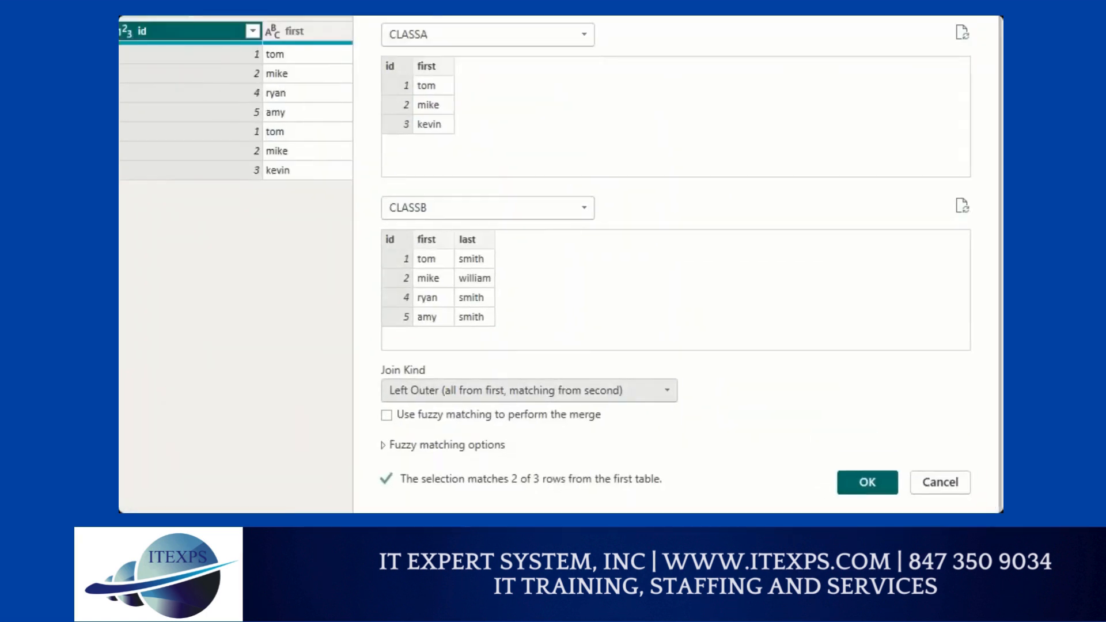
click(448, 281)
mouse_move(498, 59)
mouse_down()
mouse_move(497, 81)
mouse_move(545, 120)
mouse_up()
drag(394, 71, 394, 139)
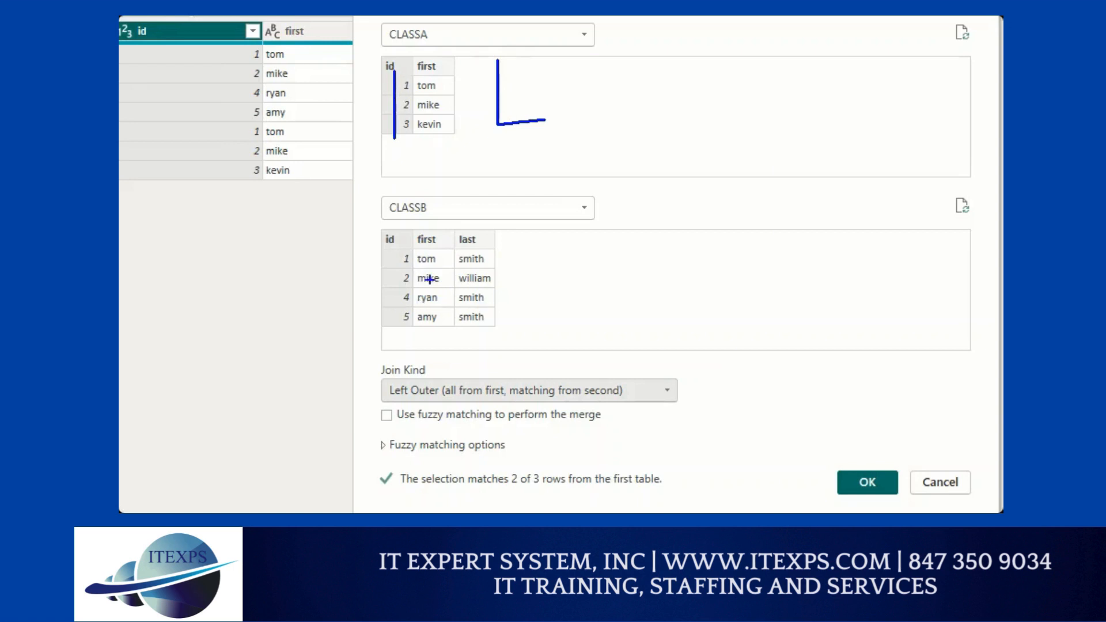
drag(460, 85, 535, 84)
drag(462, 106, 505, 106)
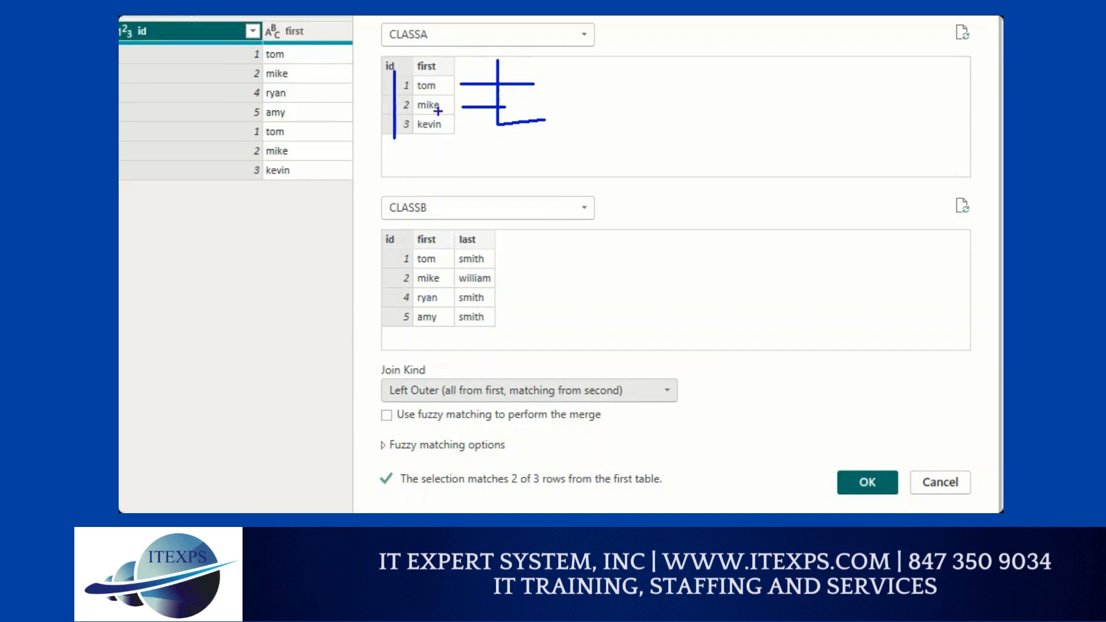
drag(459, 122, 523, 138)
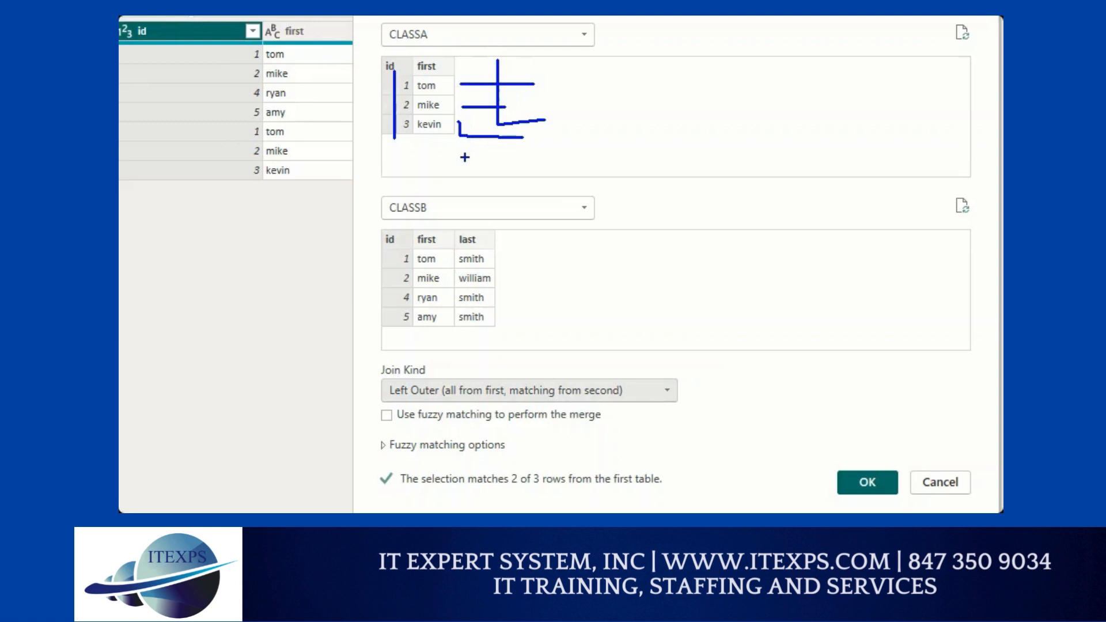
key(Escape)
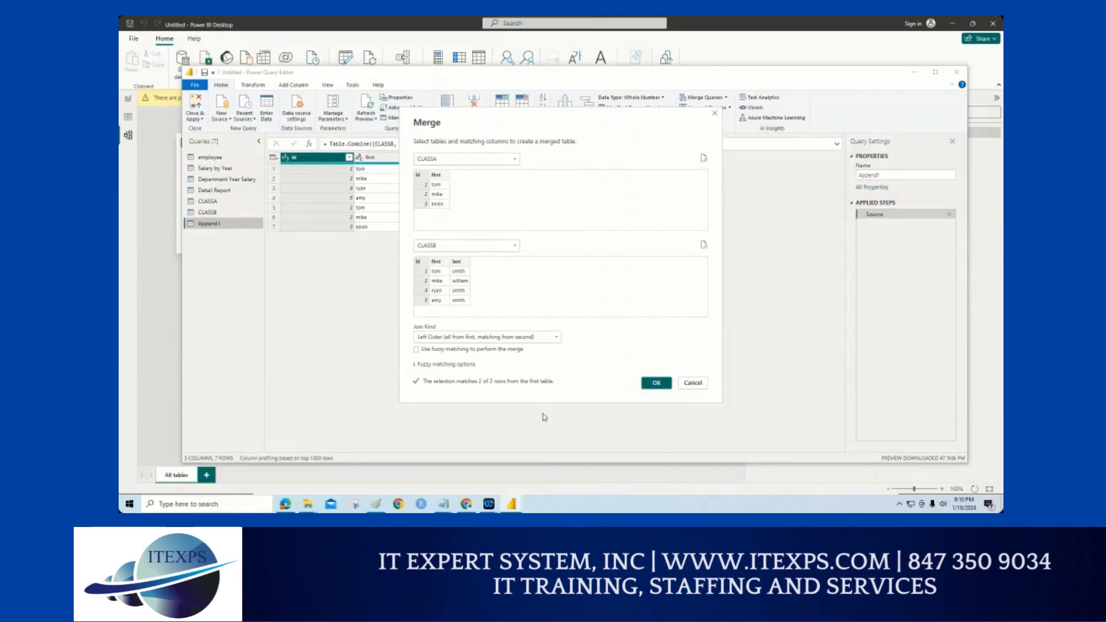
mouse_move(513, 505)
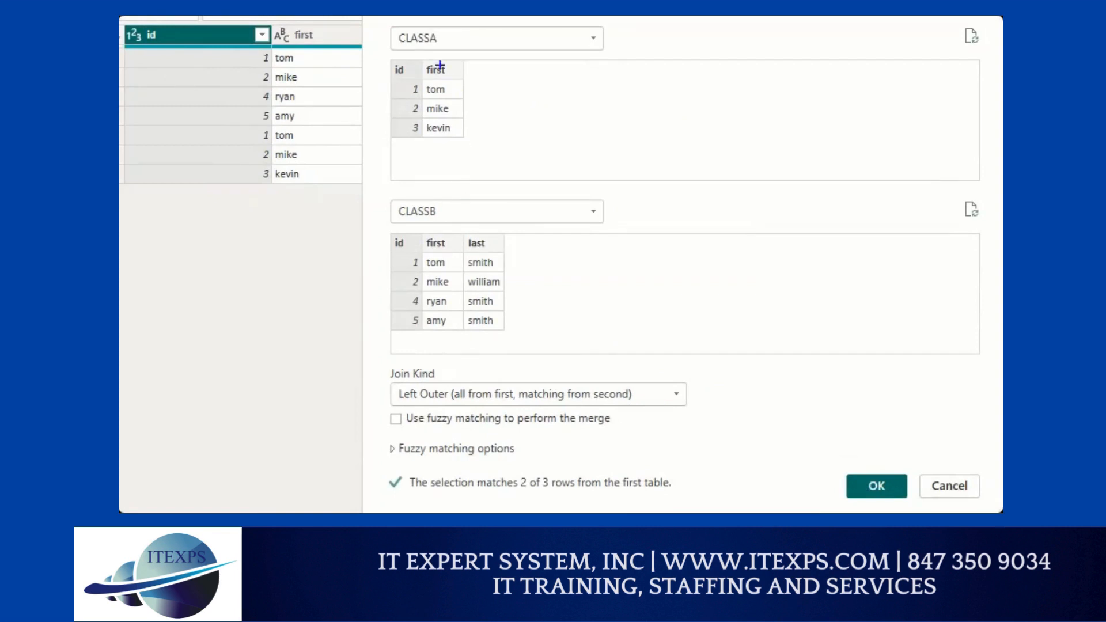
mouse_move(413, 63)
mouse_down()
mouse_move(444, 115)
mouse_move(429, 65)
mouse_move(427, 102)
mouse_up()
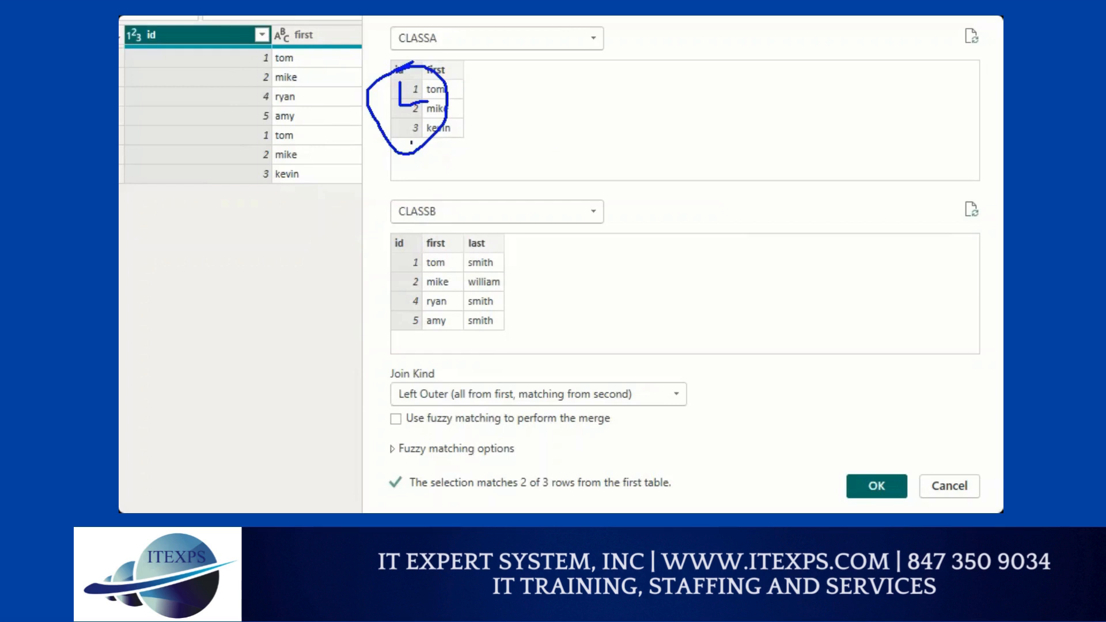
drag(475, 69, 475, 122)
key(Escape)
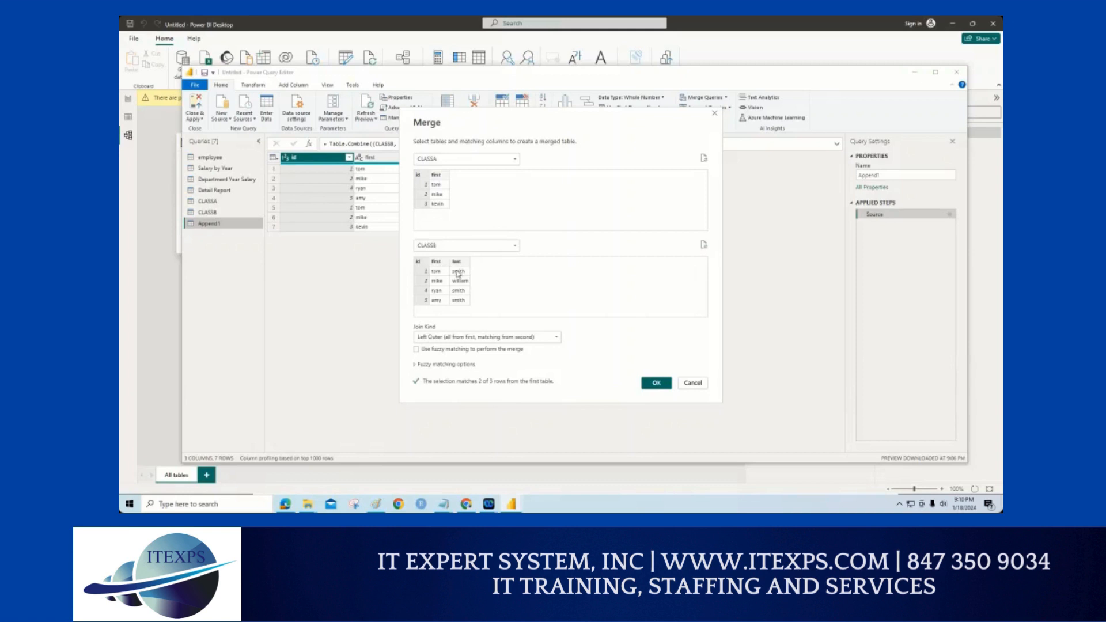
- Create the merged query from CLASSA and CLASSB, matched on id with a Left Outer join
click(655, 384)
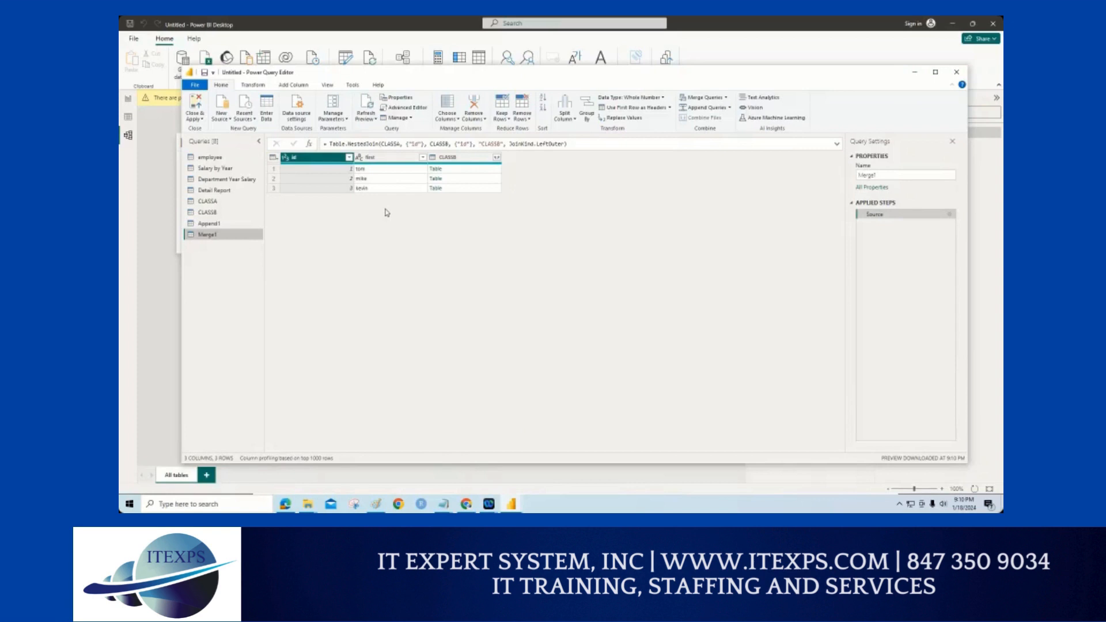
mouse_move(357, 155)
mouse_down()
mouse_move(339, 184)
mouse_move(424, 167)
mouse_move(393, 103)
mouse_up()
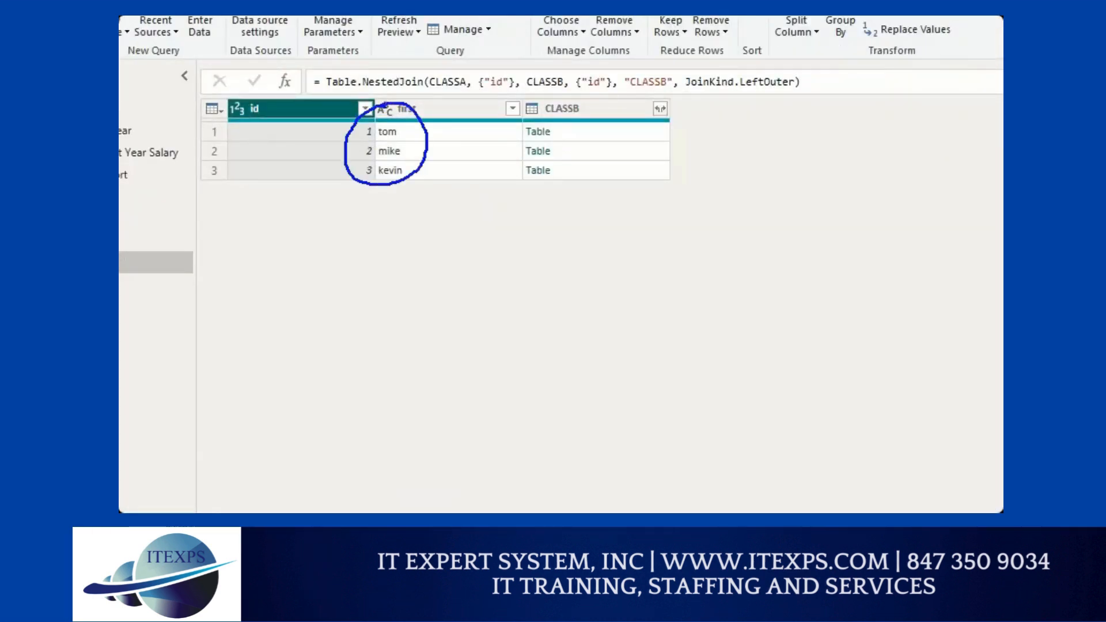
mouse_move(365, 200)
mouse_down()
mouse_move(364, 215)
mouse_move(398, 226)
mouse_up()
mouse_move(678, 93)
mouse_down()
mouse_move(642, 99)
mouse_move(673, 125)
mouse_move(679, 97)
mouse_up()
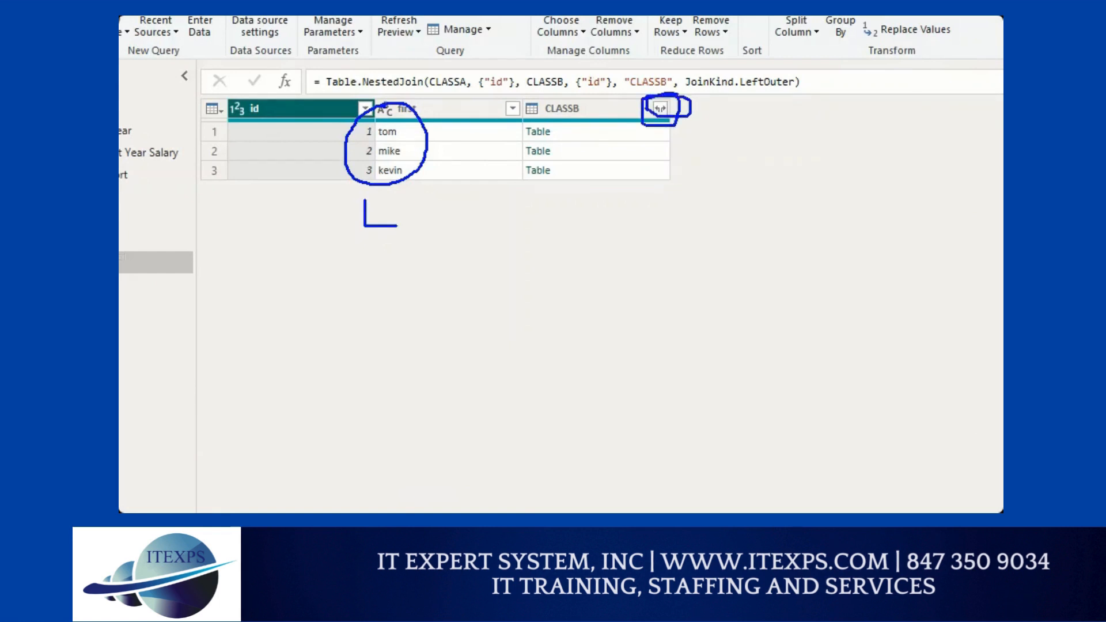
key(Escape)
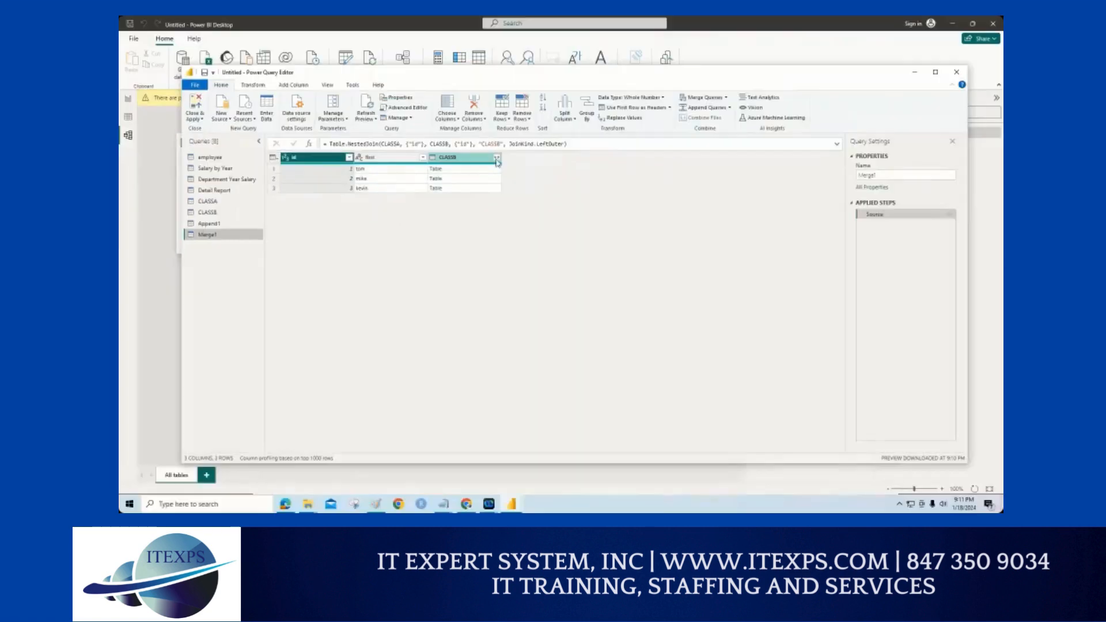
click(496, 158)
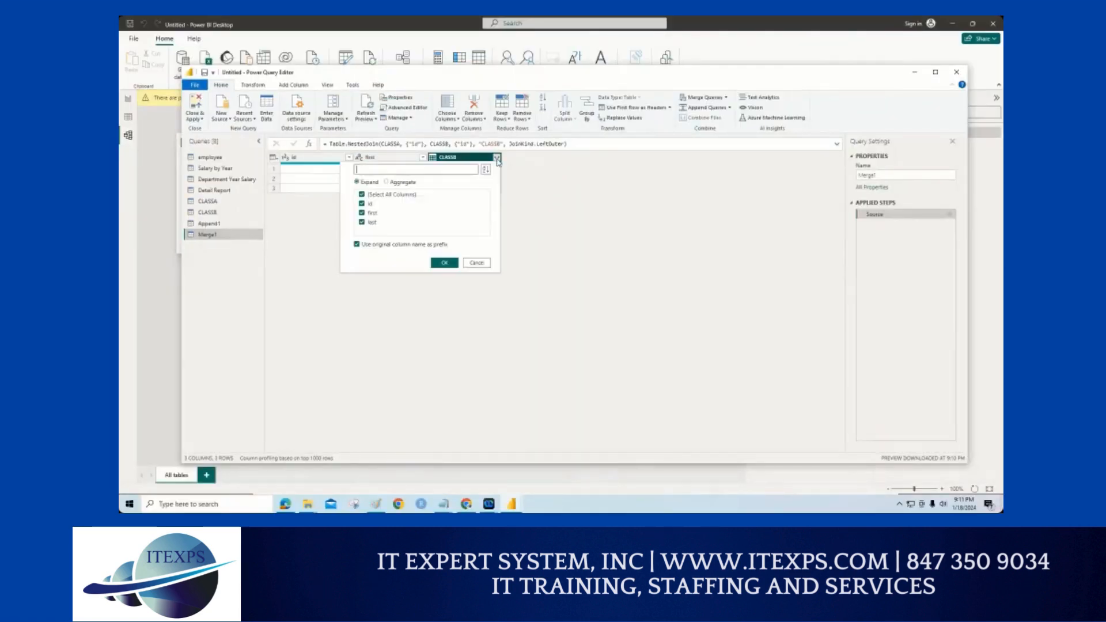
key(ctrl+1)
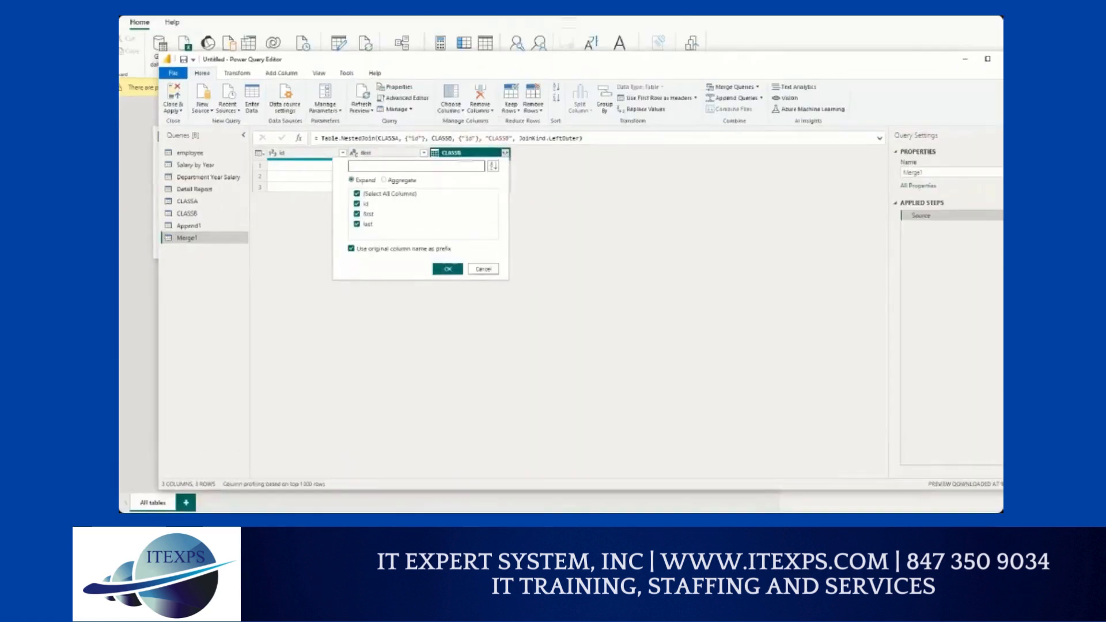
click(696, 229)
mouse_move(685, 168)
mouse_down()
mouse_move(694, 259)
mouse_move(696, 170)
mouse_up()
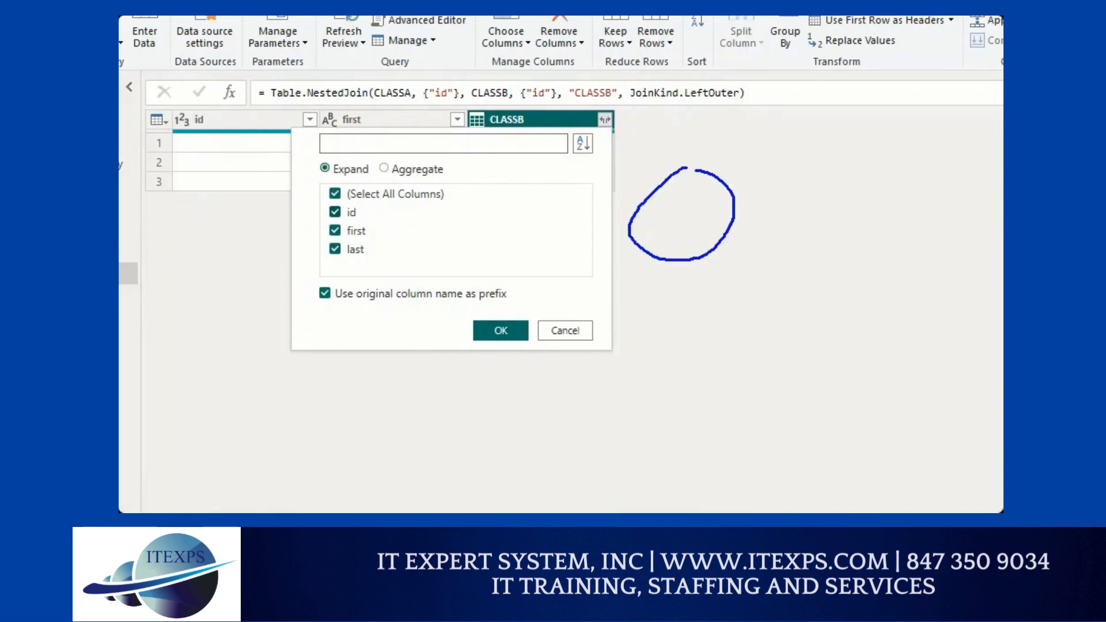
mouse_move(778, 152)
mouse_down()
mouse_move(809, 207)
mouse_move(781, 166)
mouse_move(783, 223)
mouse_move(801, 201)
mouse_up()
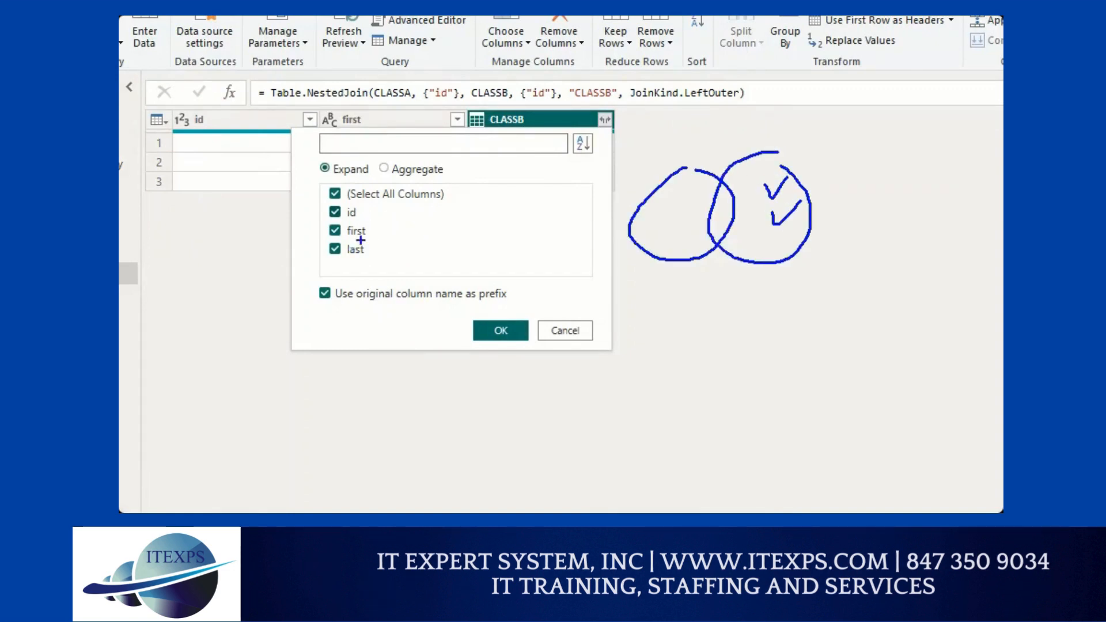
drag(362, 237, 325, 237)
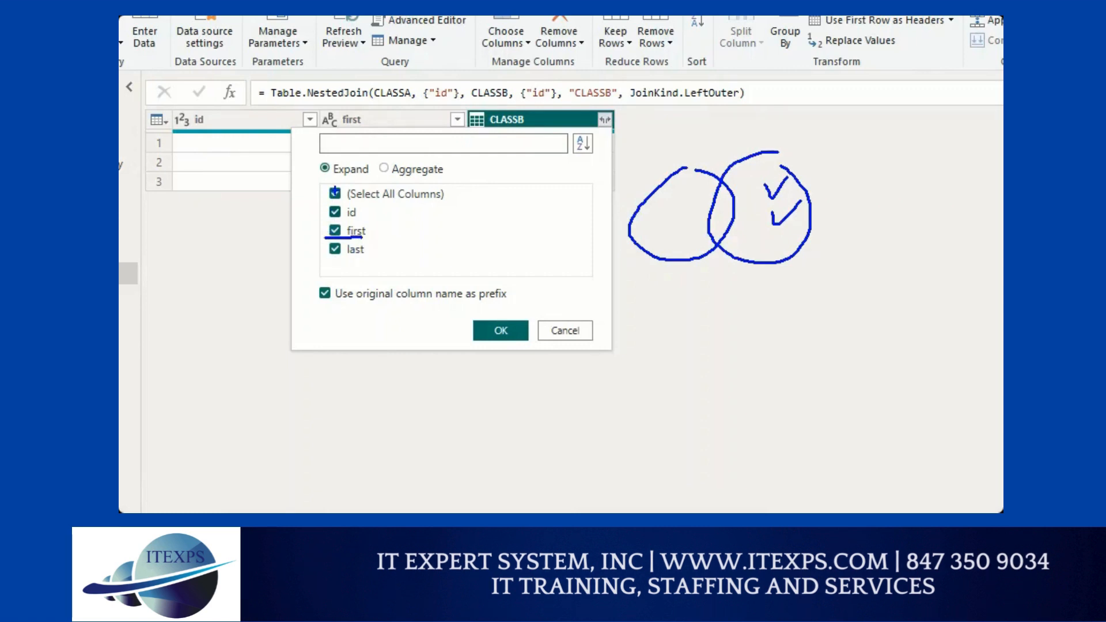
click(334, 193)
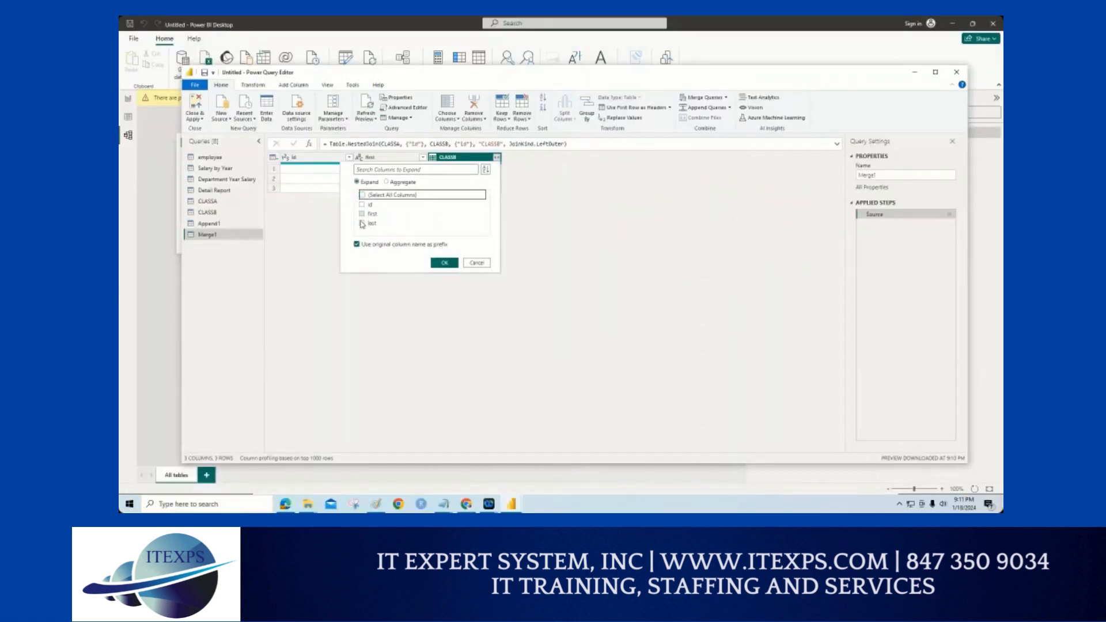
click(472, 264)
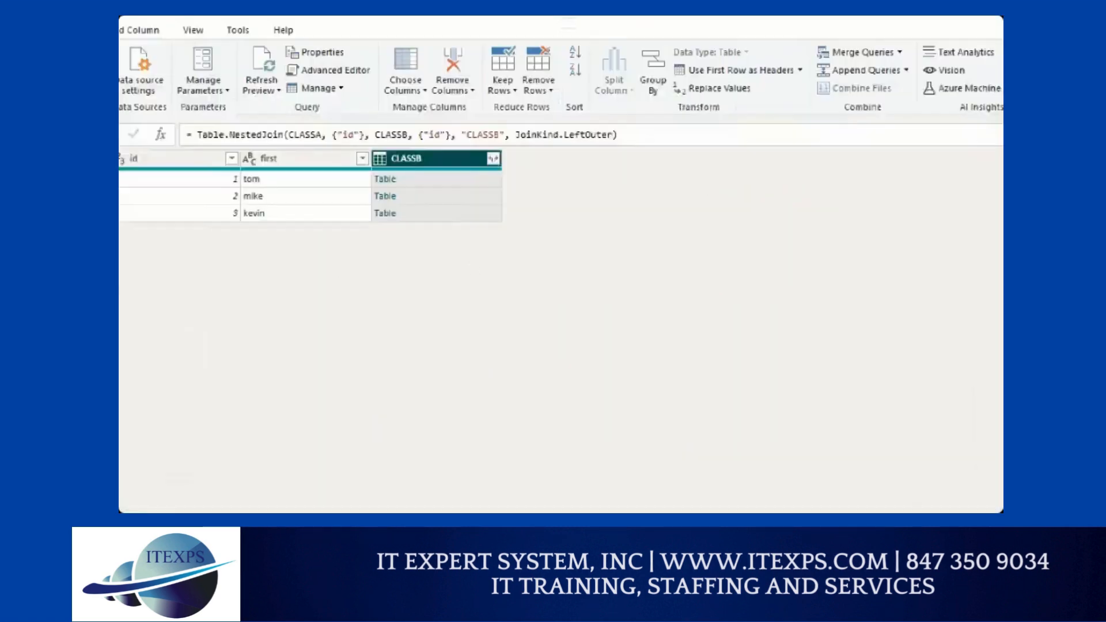
mouse_move(500, 151)
mouse_down()
mouse_move(505, 165)
mouse_move(522, 155)
mouse_up()
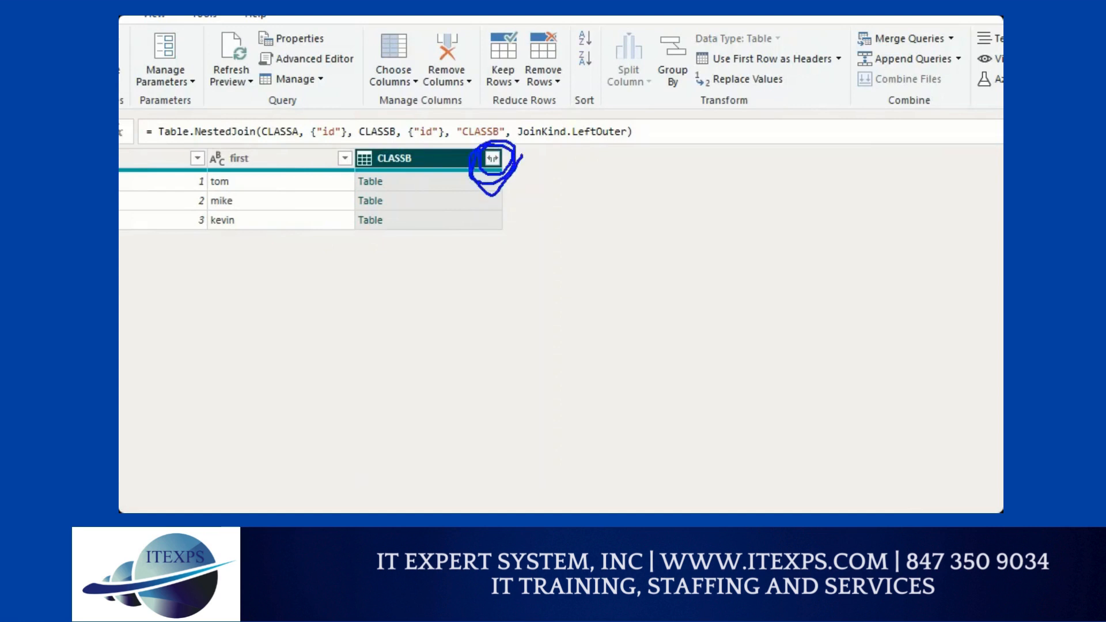
drag(361, 170, 399, 170)
- Expand the merged CLASSB column to only its last field, keeping the original column name as prefix
click(493, 158)
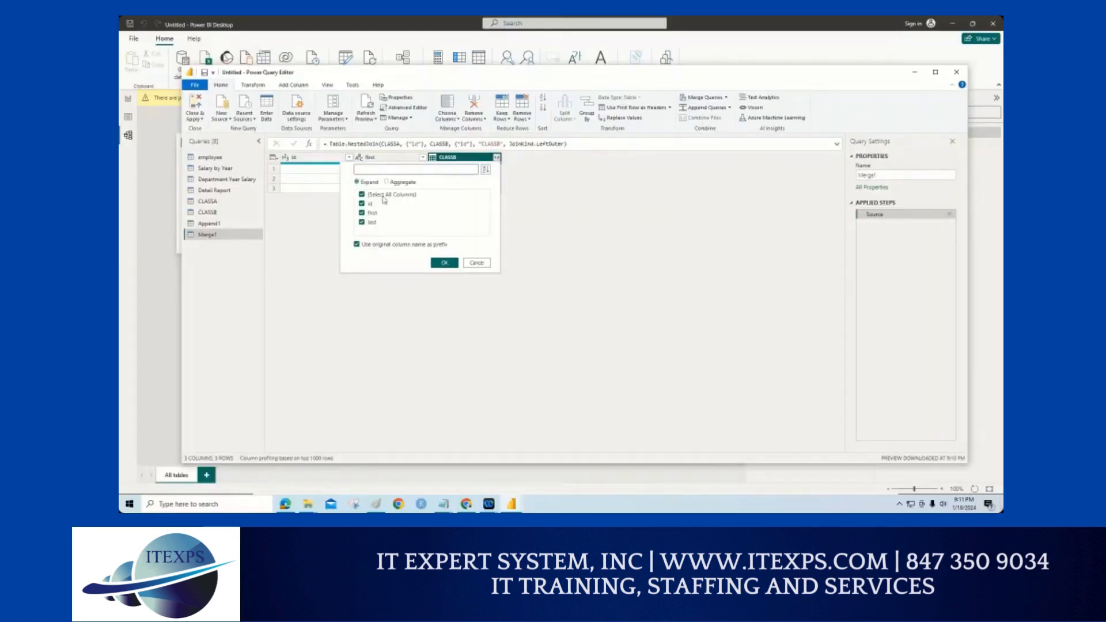
click(362, 203)
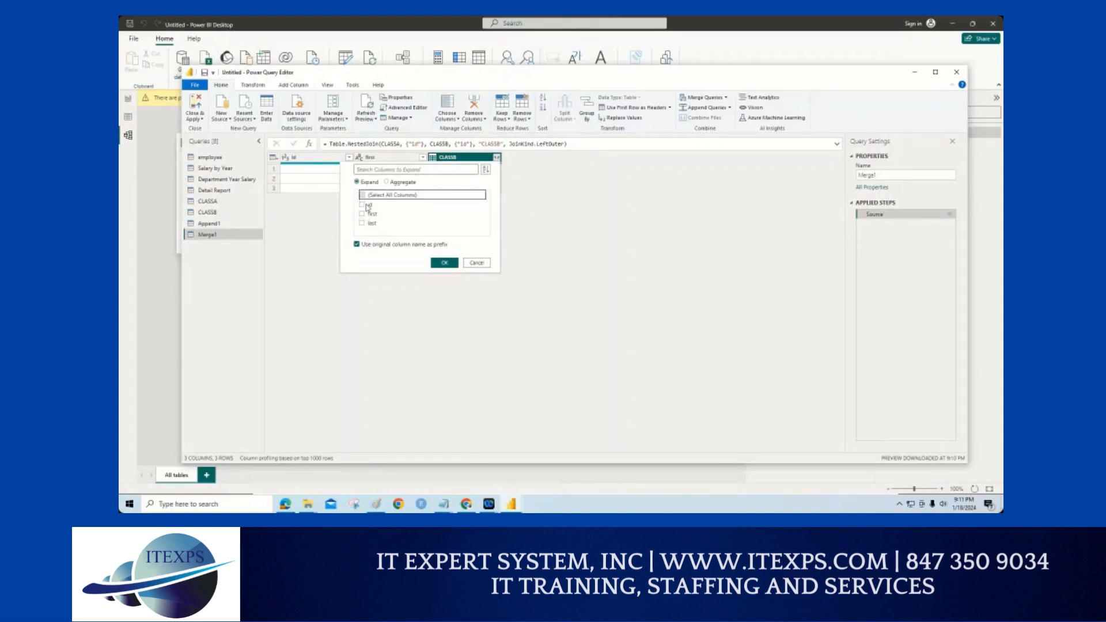
click(362, 212)
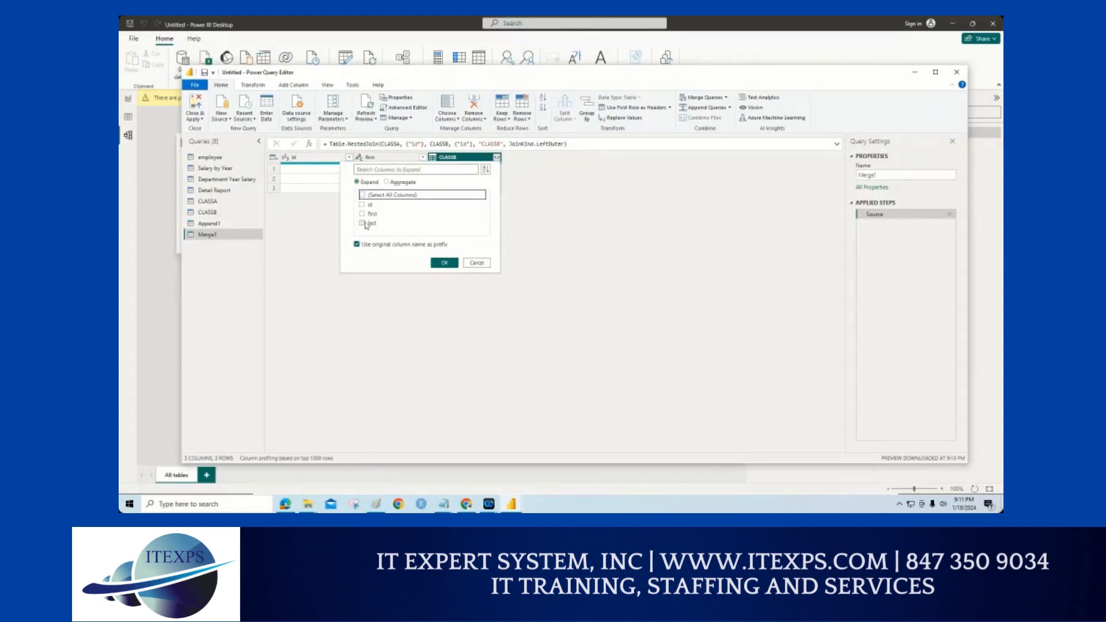
click(441, 265)
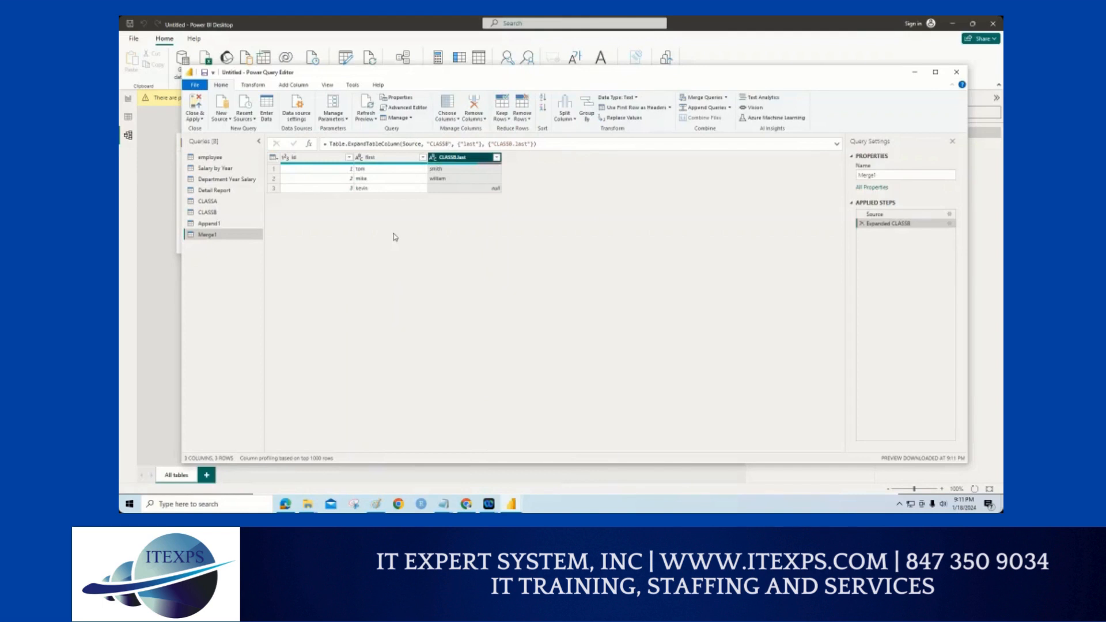
mouse_move(358, 116)
mouse_down()
mouse_move(492, 109)
mouse_move(397, 129)
mouse_move(493, 128)
mouse_up()
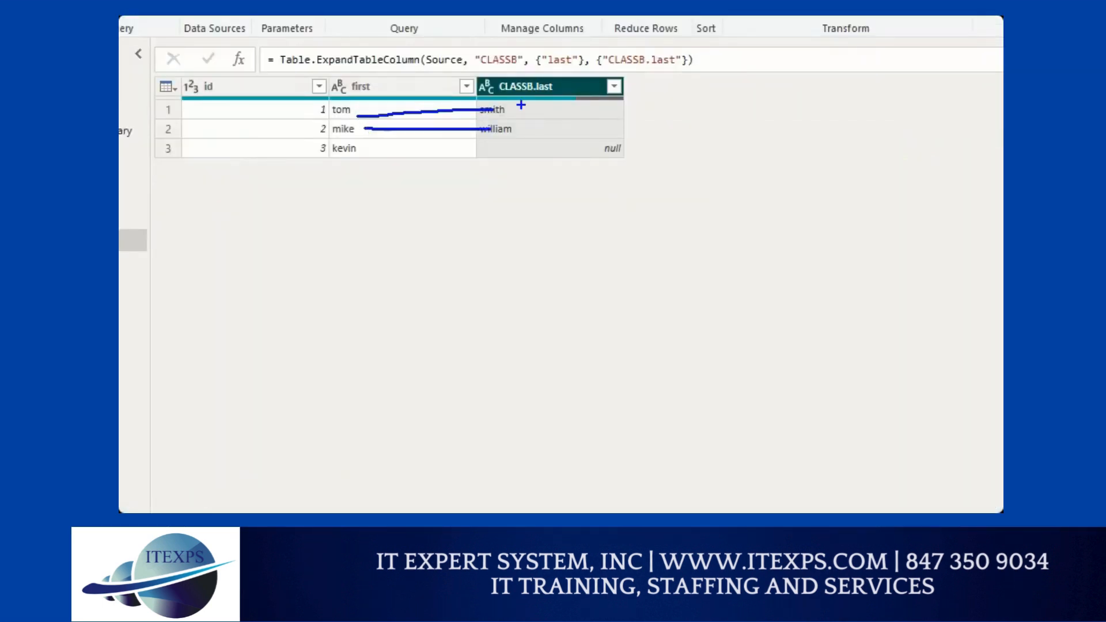
drag(362, 149, 511, 150)
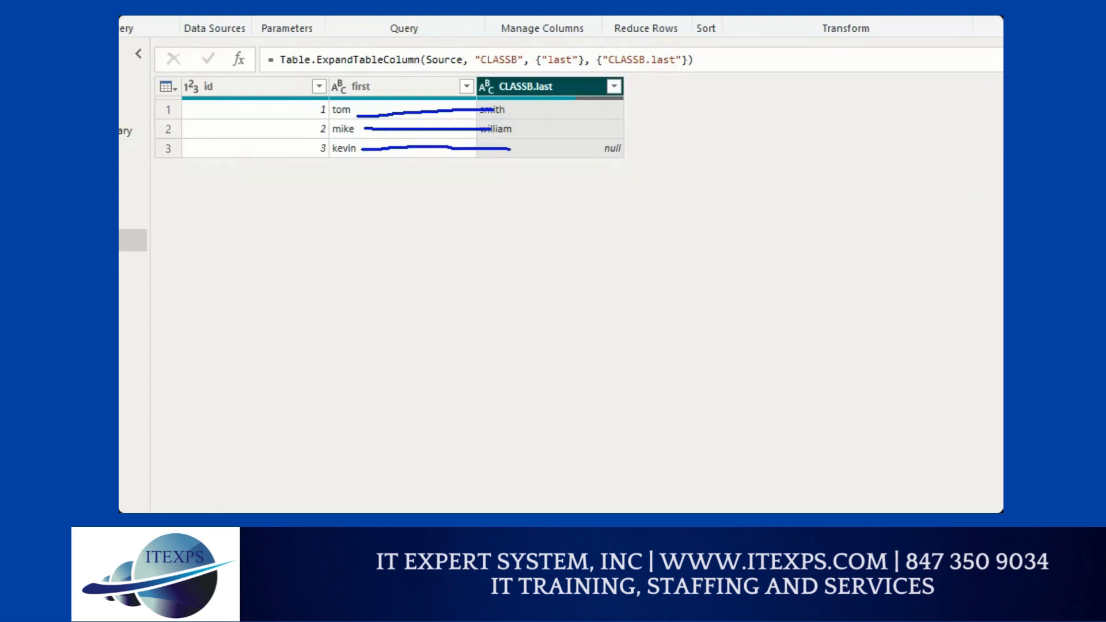
mouse_move(614, 132)
mouse_down()
mouse_move(587, 161)
mouse_move(631, 136)
mouse_move(634, 161)
mouse_up()
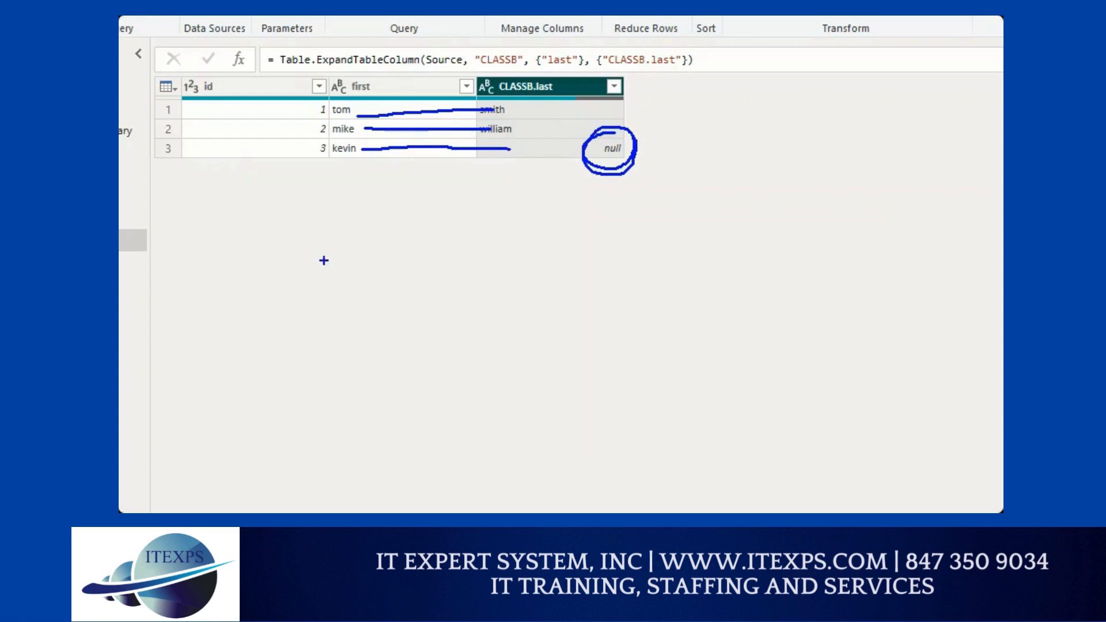
mouse_move(421, 232)
mouse_down()
mouse_move(349, 280)
mouse_move(470, 224)
mouse_move(419, 234)
mouse_up()
drag(382, 200, 383, 222)
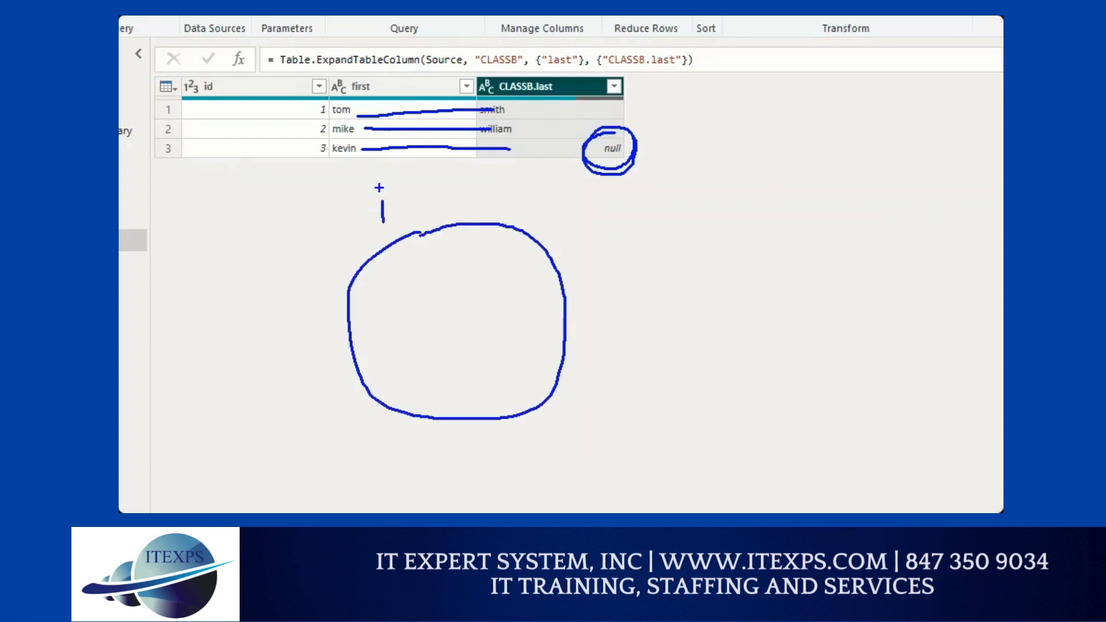
click(379, 188)
drag(425, 173, 419, 232)
mouse_move(444, 192)
mouse_down()
mouse_move(445, 208)
mouse_move(470, 180)
mouse_up()
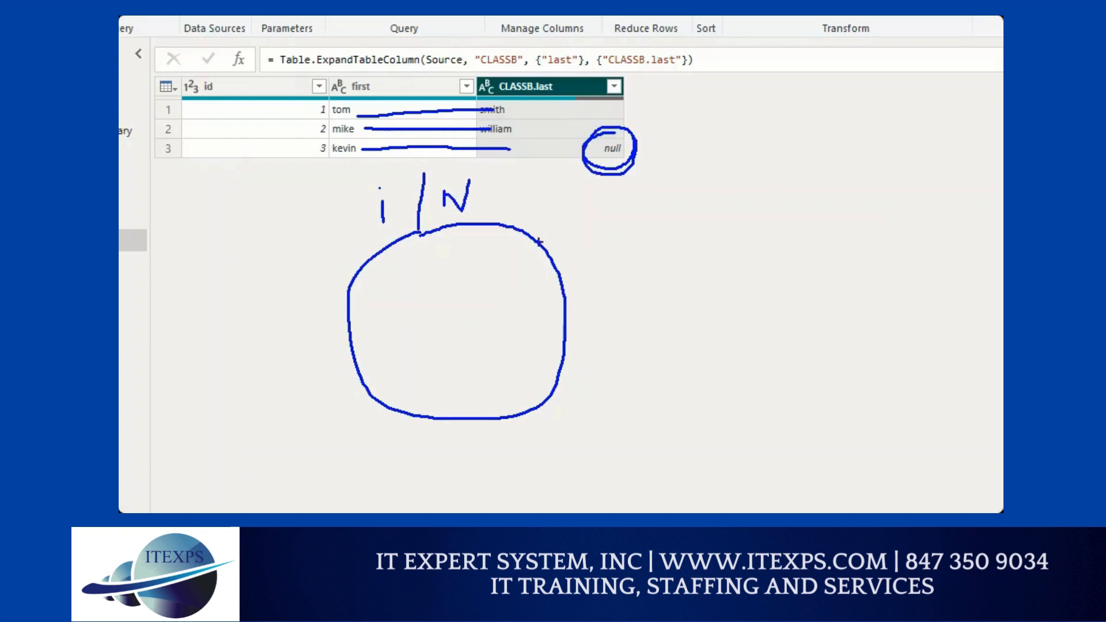
mouse_move(644, 217)
mouse_down()
mouse_move(595, 223)
mouse_move(699, 383)
mouse_move(663, 221)
mouse_move(676, 177)
mouse_up()
drag(727, 202, 741, 156)
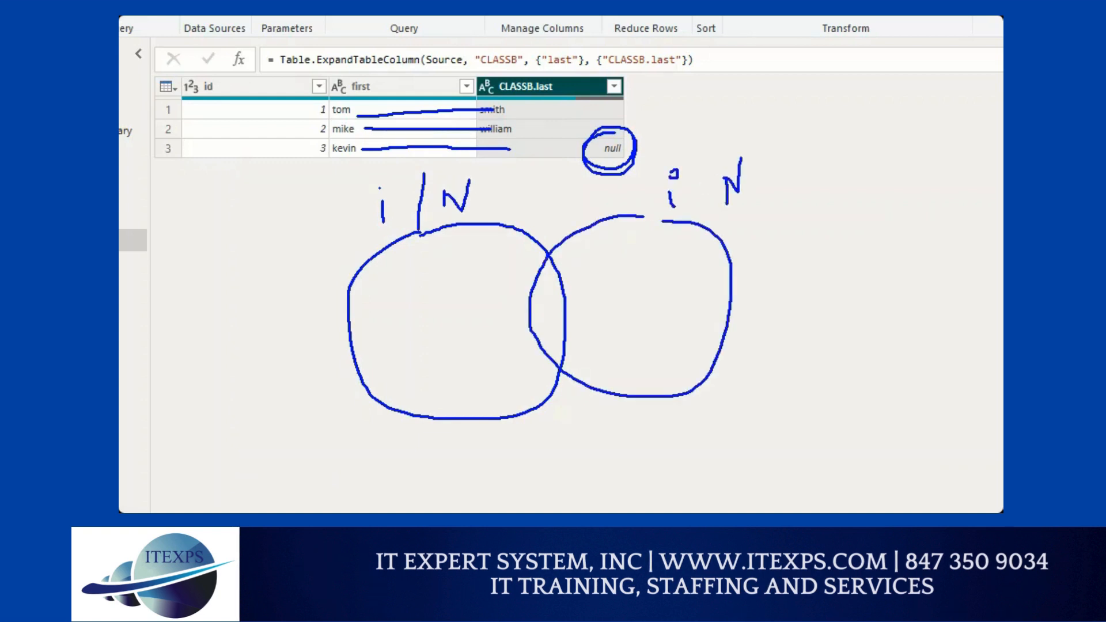
drag(768, 196, 769, 212)
mouse_move(806, 156)
mouse_down()
mouse_move(806, 186)
mouse_move(849, 198)
mouse_up()
mouse_move(817, 122)
mouse_down()
mouse_move(789, 190)
mouse_move(810, 122)
mouse_move(556, 109)
mouse_up()
drag(586, 113, 439, 112)
drag(600, 278, 367, 274)
drag(562, 303, 350, 313)
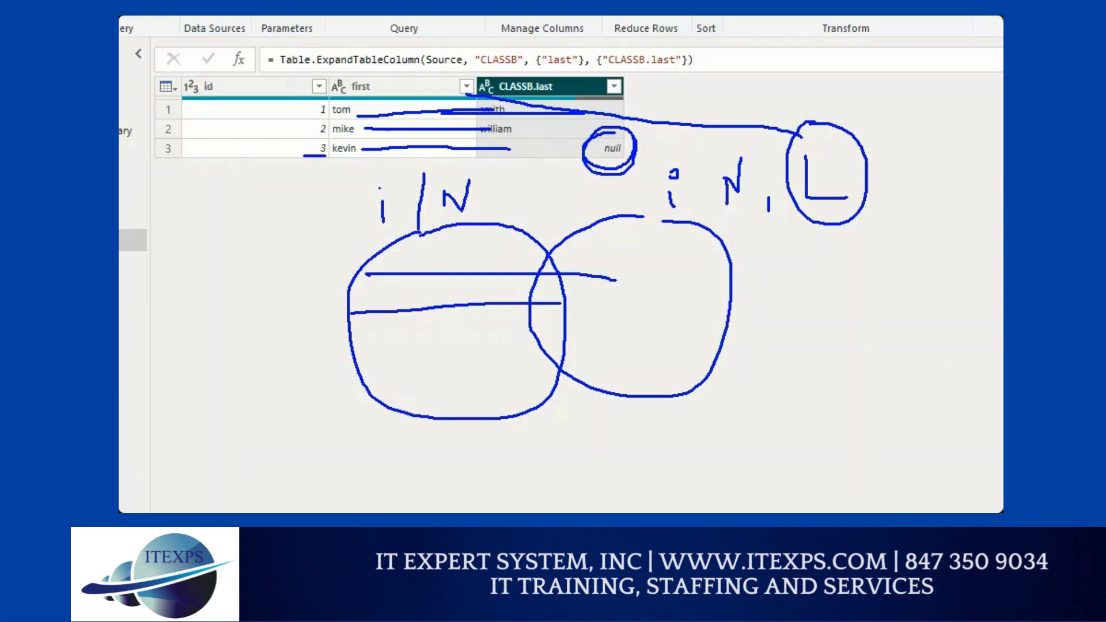
mouse_move(341, 138)
mouse_down()
mouse_move(328, 137)
mouse_move(353, 145)
mouse_up()
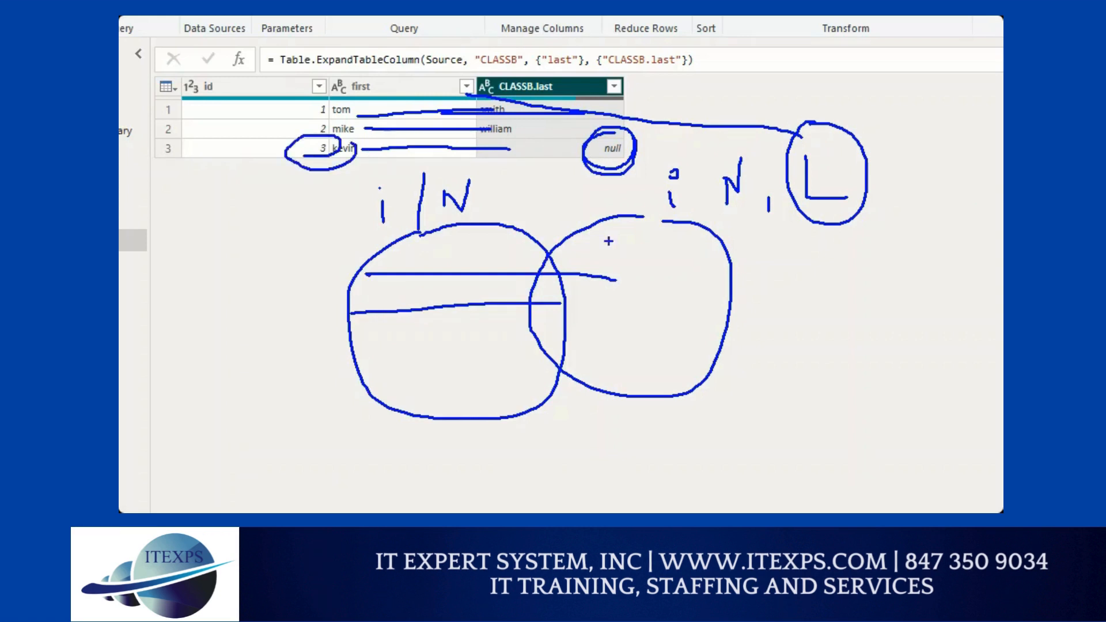
key(Escape)
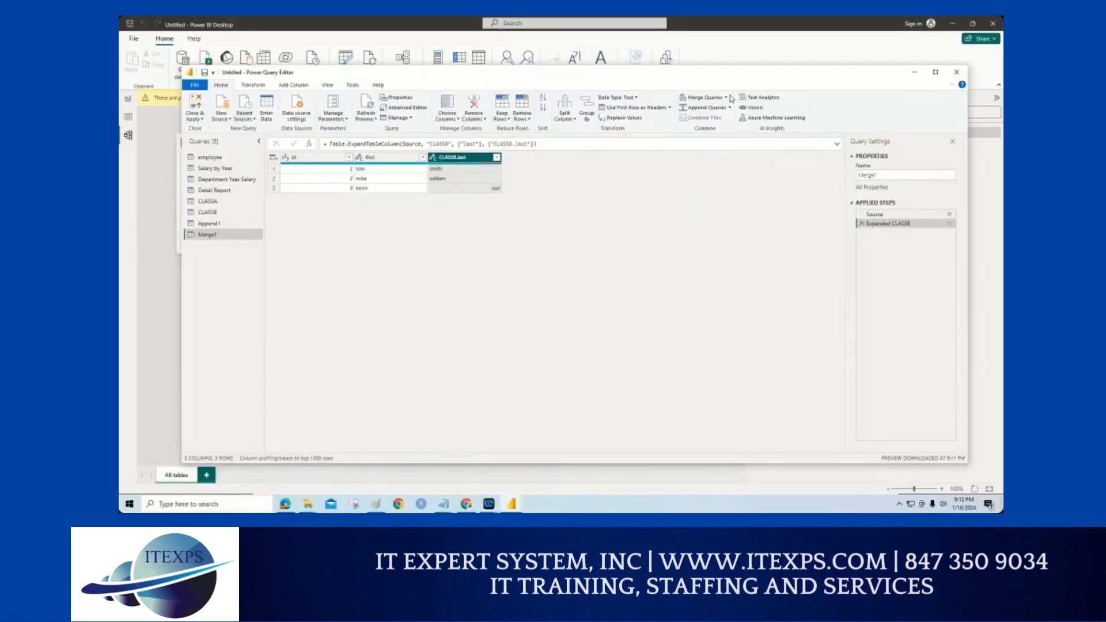
click(728, 98)
key(ctrl+1)
click(730, 95)
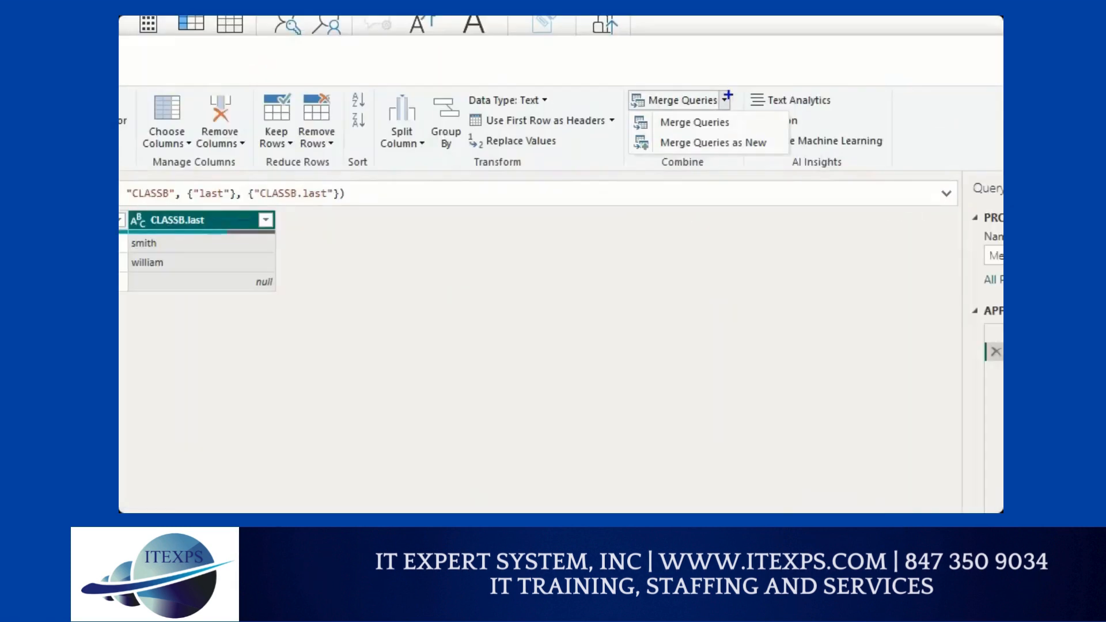
drag(730, 95, 737, 136)
key(Escape)
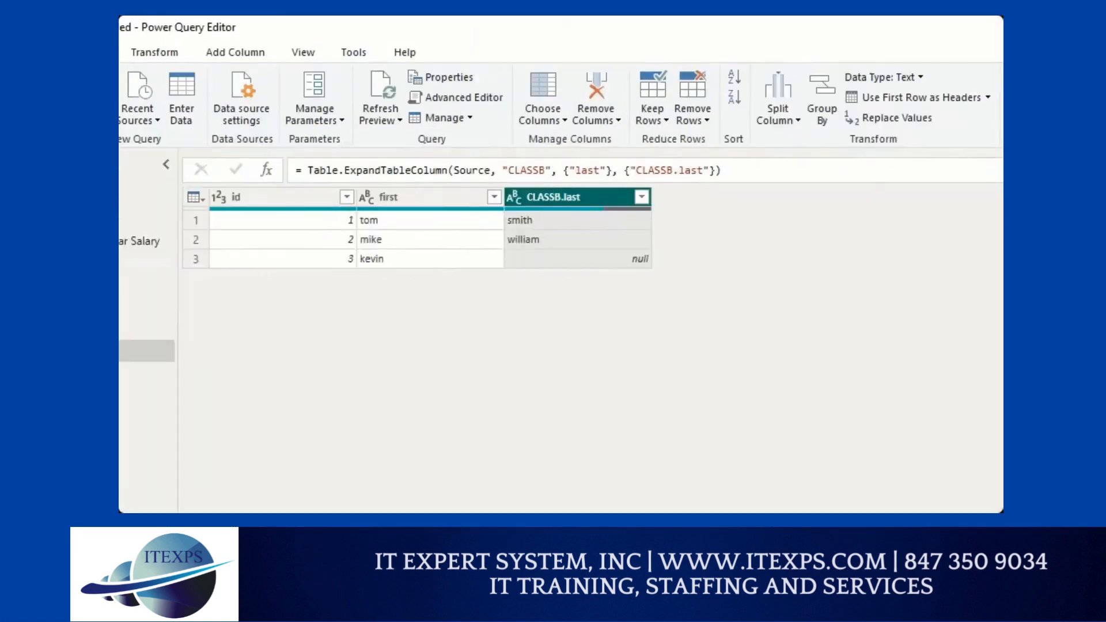
drag(196, 280, 261, 280)
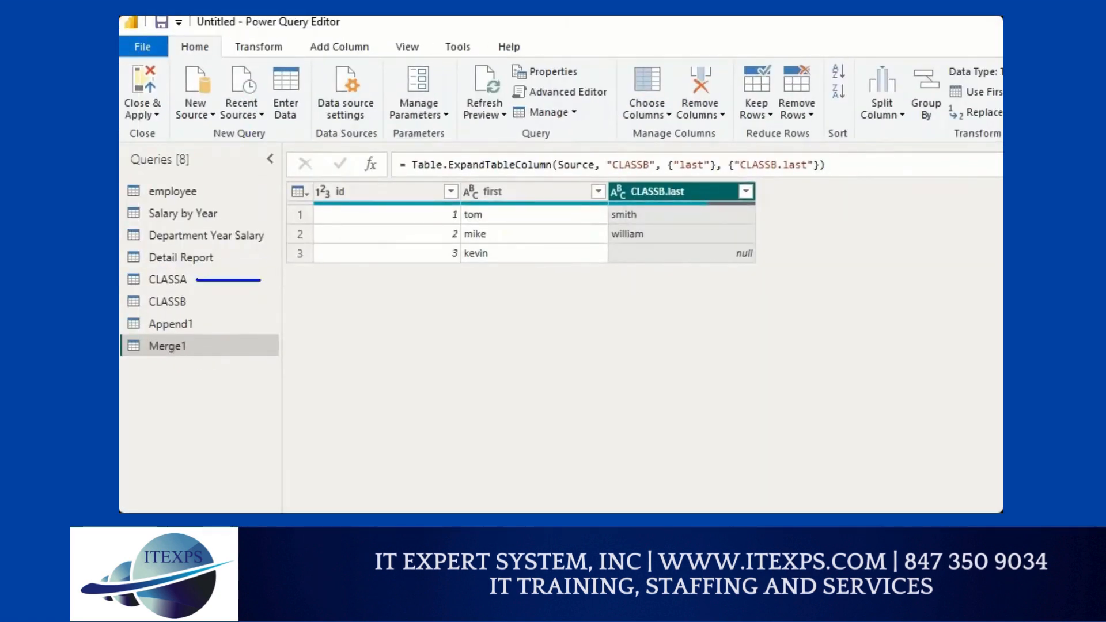
mouse_move(480, 193)
mouse_down()
mouse_move(458, 218)
mouse_move(465, 270)
mouse_up()
mouse_move(190, 305)
mouse_down()
mouse_move(400, 372)
mouse_move(394, 473)
mouse_move(417, 478)
mouse_up()
drag(532, 333, 513, 388)
mouse_move(526, 344)
mouse_down()
mouse_move(550, 385)
mouse_move(550, 369)
mouse_up()
mouse_move(658, 307)
mouse_down()
mouse_move(614, 386)
mouse_move(670, 342)
mouse_move(653, 319)
mouse_up()
mouse_move(724, 297)
mouse_down()
mouse_move(681, 308)
mouse_move(726, 310)
mouse_move(787, 367)
mouse_up()
drag(786, 317, 796, 362)
mouse_move(606, 436)
mouse_down()
mouse_move(604, 473)
mouse_move(673, 468)
mouse_up()
mouse_move(490, 179)
mouse_down()
mouse_move(499, 279)
mouse_move(506, 163)
mouse_up()
mouse_move(506, 283)
mouse_down()
mouse_move(506, 154)
mouse_move(496, 280)
mouse_up()
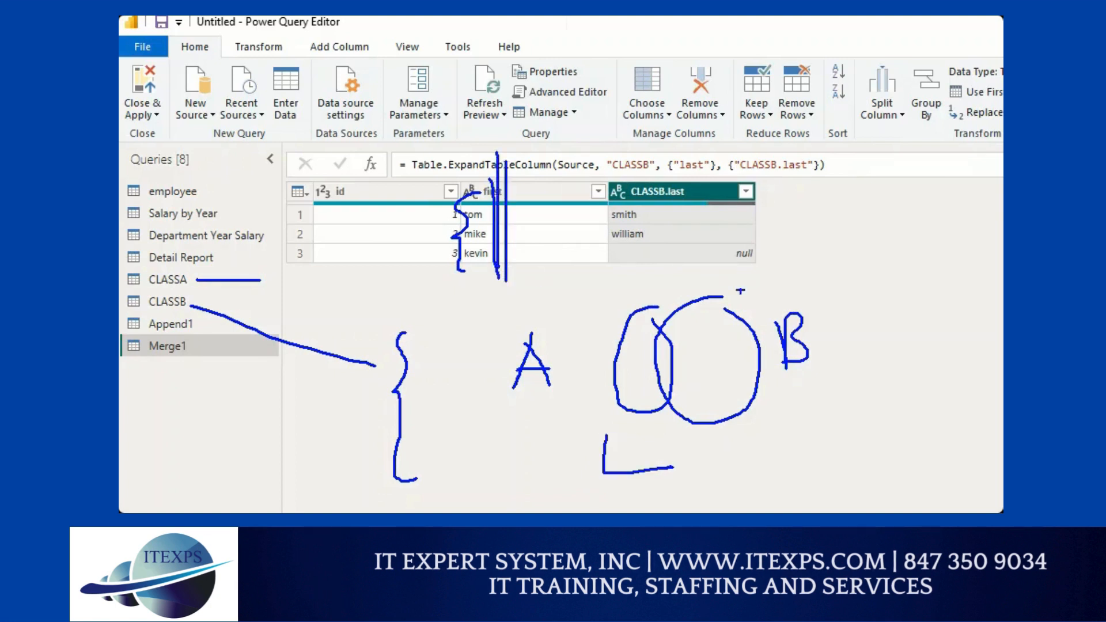
mouse_move(733, 265)
mouse_down()
mouse_move(729, 416)
mouse_move(842, 444)
mouse_move(833, 251)
mouse_move(719, 427)
mouse_move(879, 453)
mouse_move(714, 239)
mouse_move(721, 429)
mouse_move(828, 452)
mouse_up()
mouse_move(824, 301)
mouse_down()
mouse_move(825, 314)
mouse_move(875, 294)
mouse_up()
mouse_move(807, 303)
mouse_down()
mouse_move(900, 301)
mouse_move(824, 351)
mouse_move(896, 330)
mouse_up()
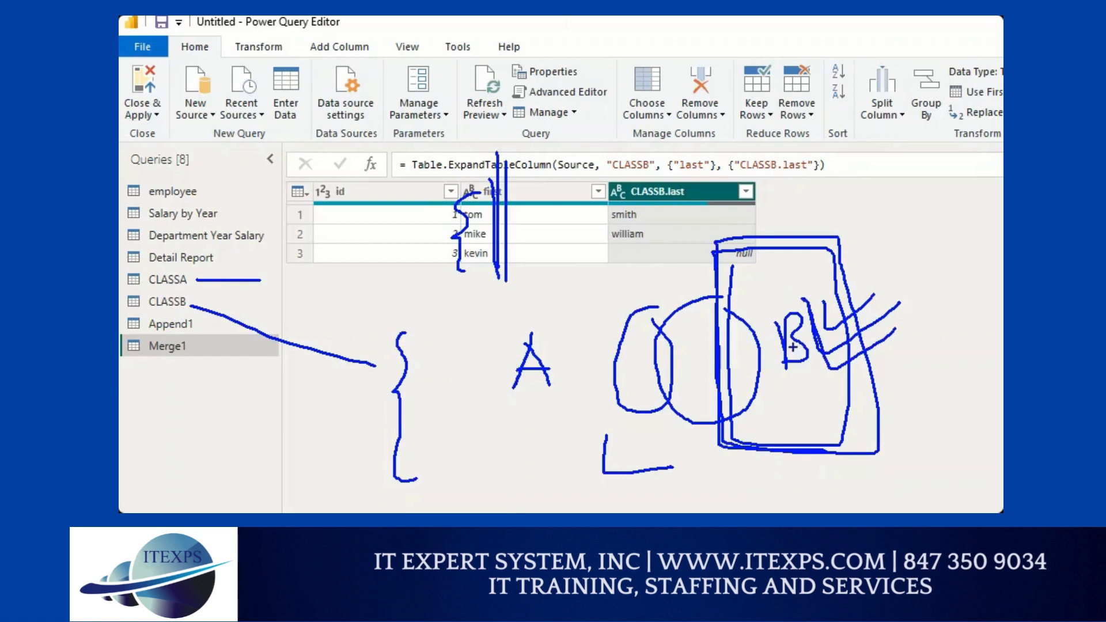
key(Escape)
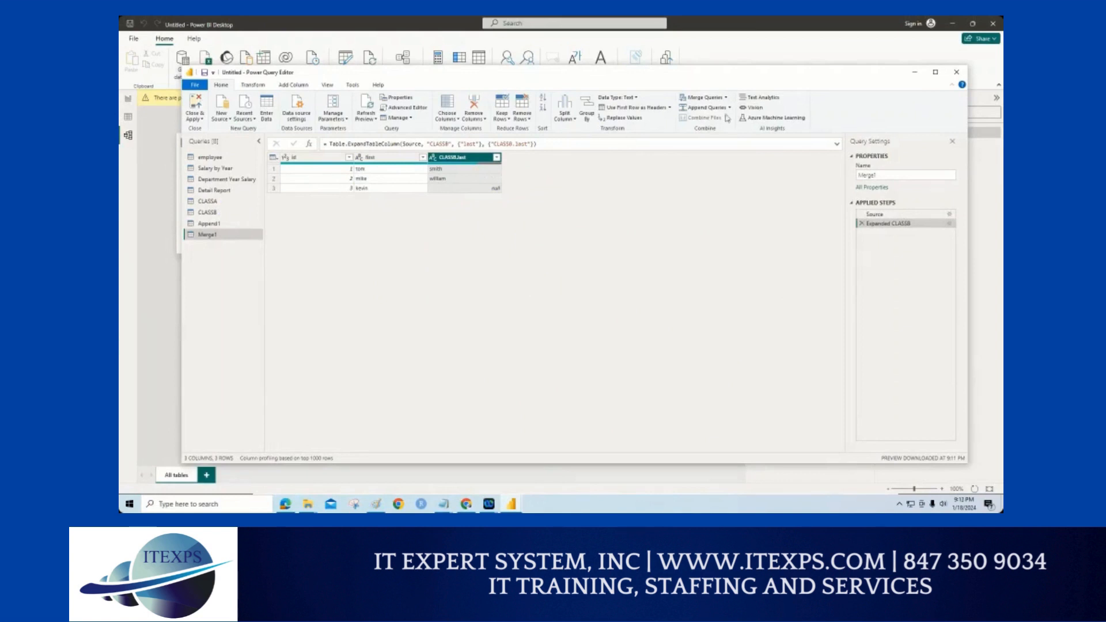
- Start a merge as a new query with CLASSB as the first table and CLASSA as the second
click(730, 108)
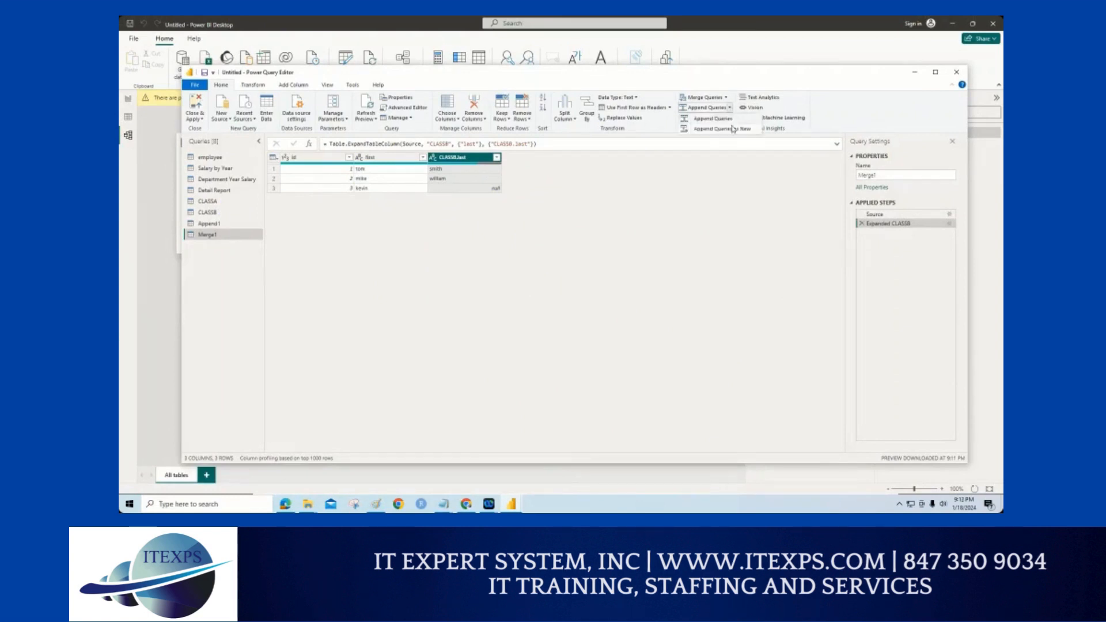
click(727, 98)
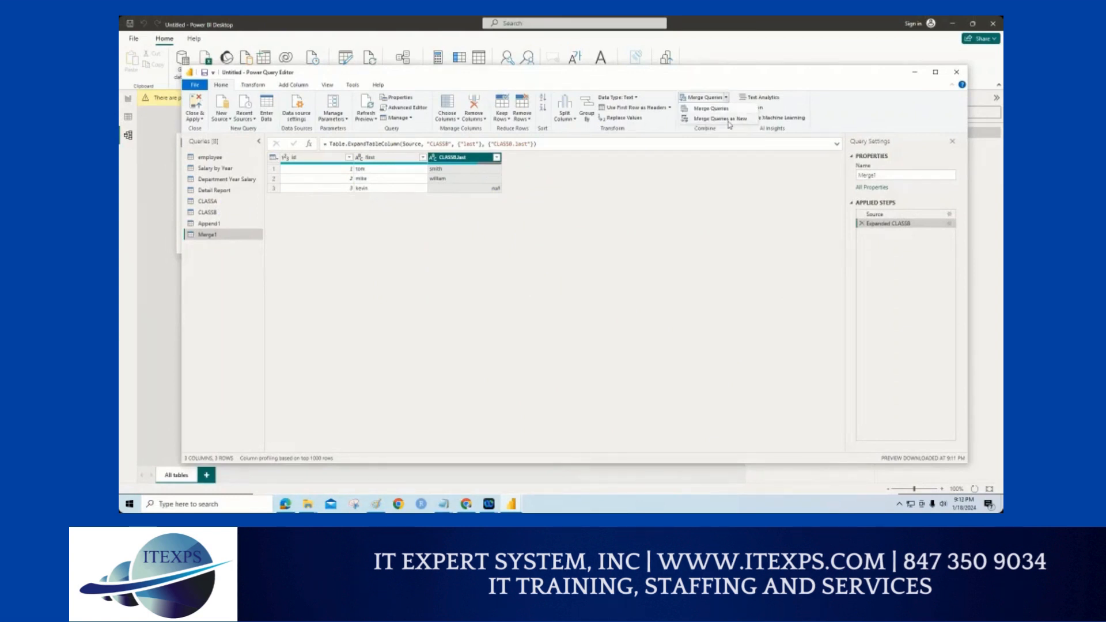
key(ctrl+1)
click(729, 120)
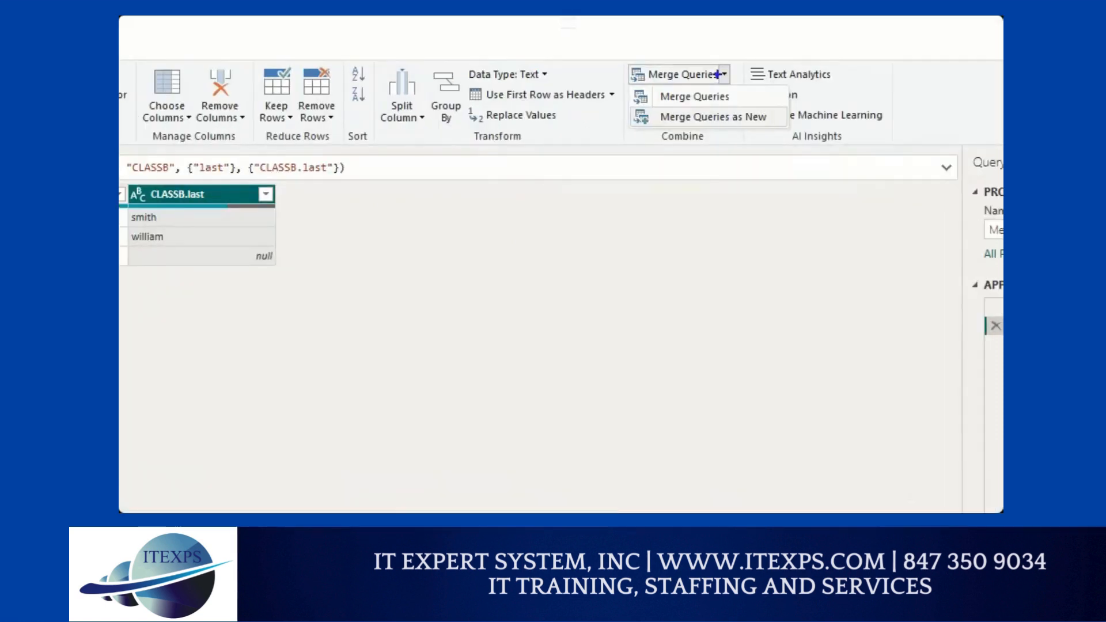
drag(720, 74, 741, 107)
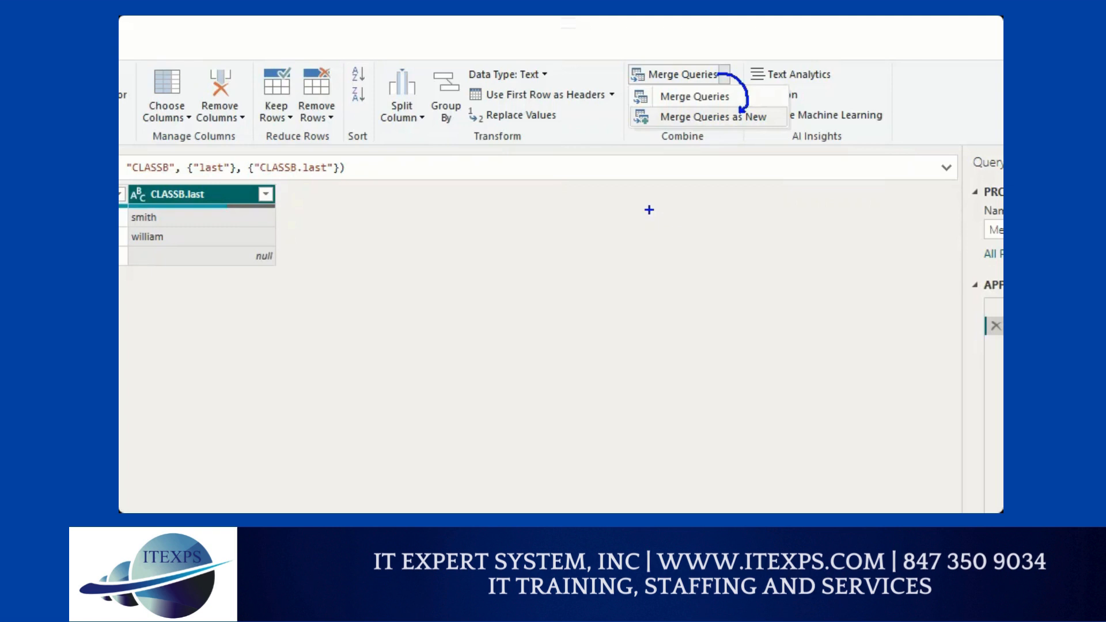
key(Escape)
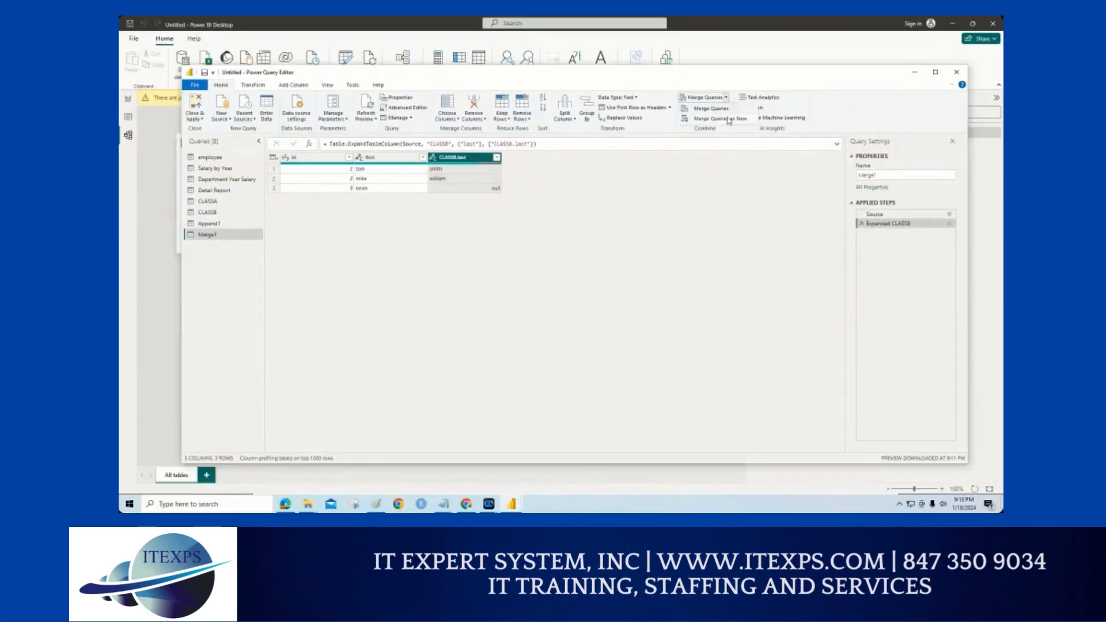
click(729, 119)
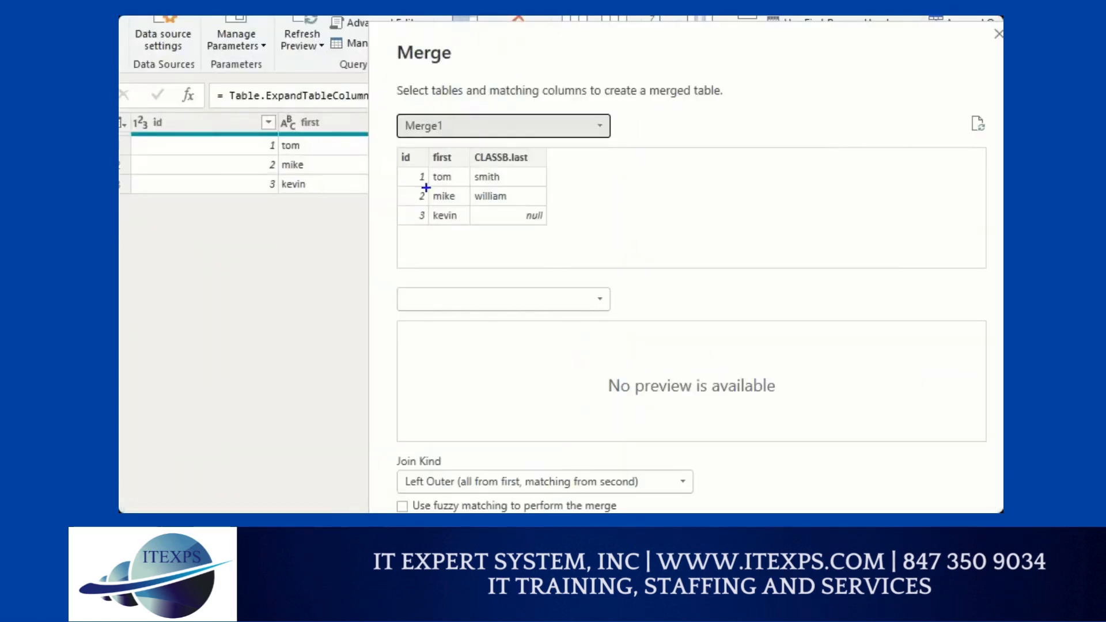
click(438, 126)
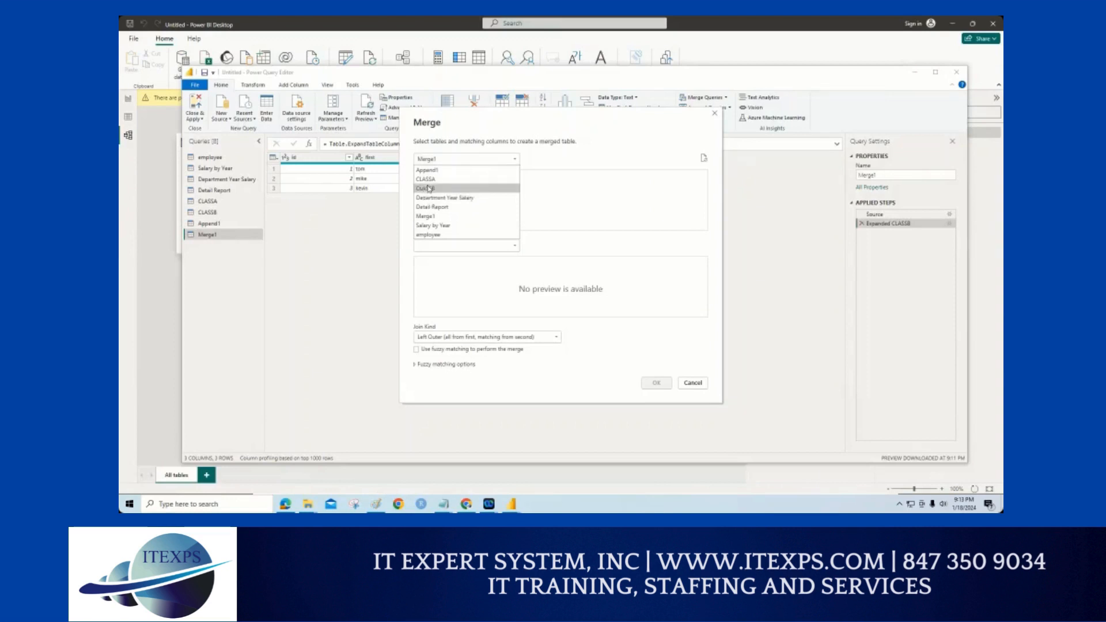
click(429, 188)
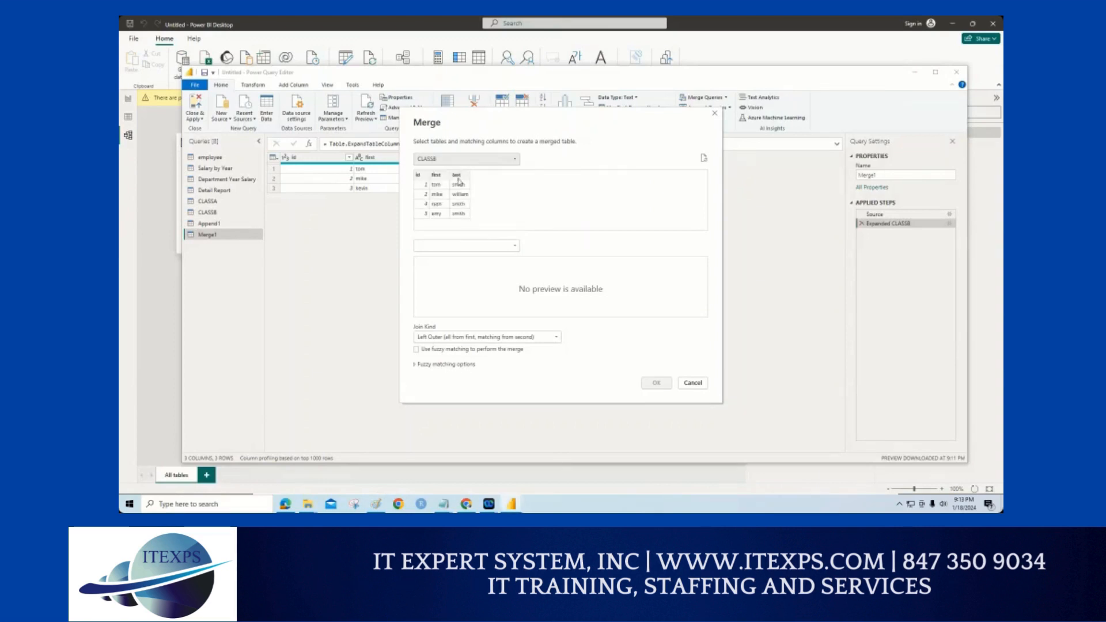
click(489, 245)
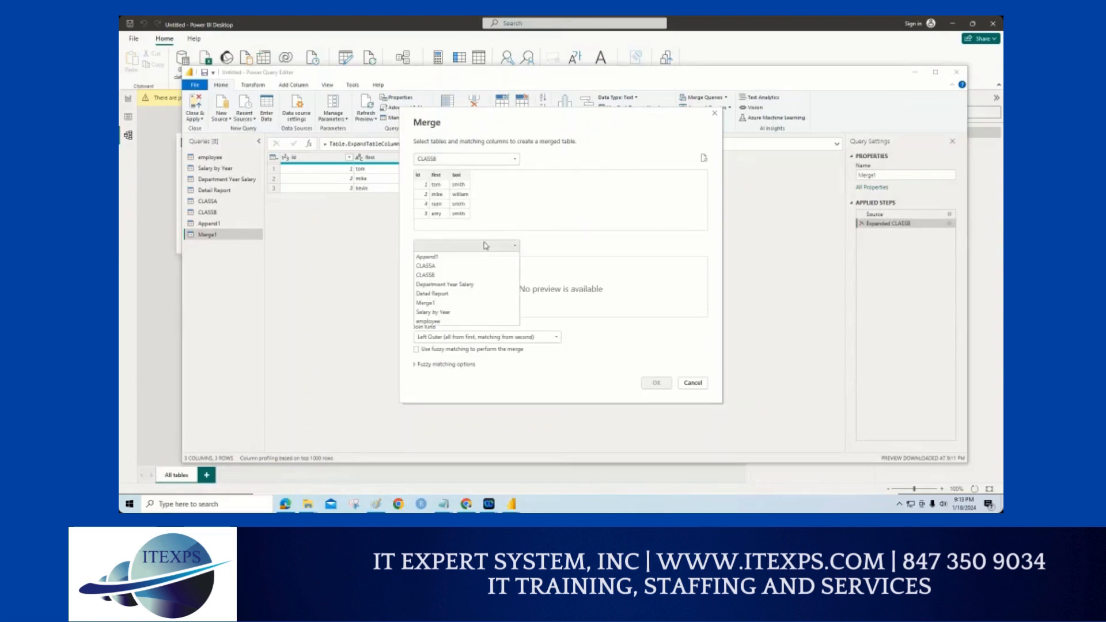
click(460, 268)
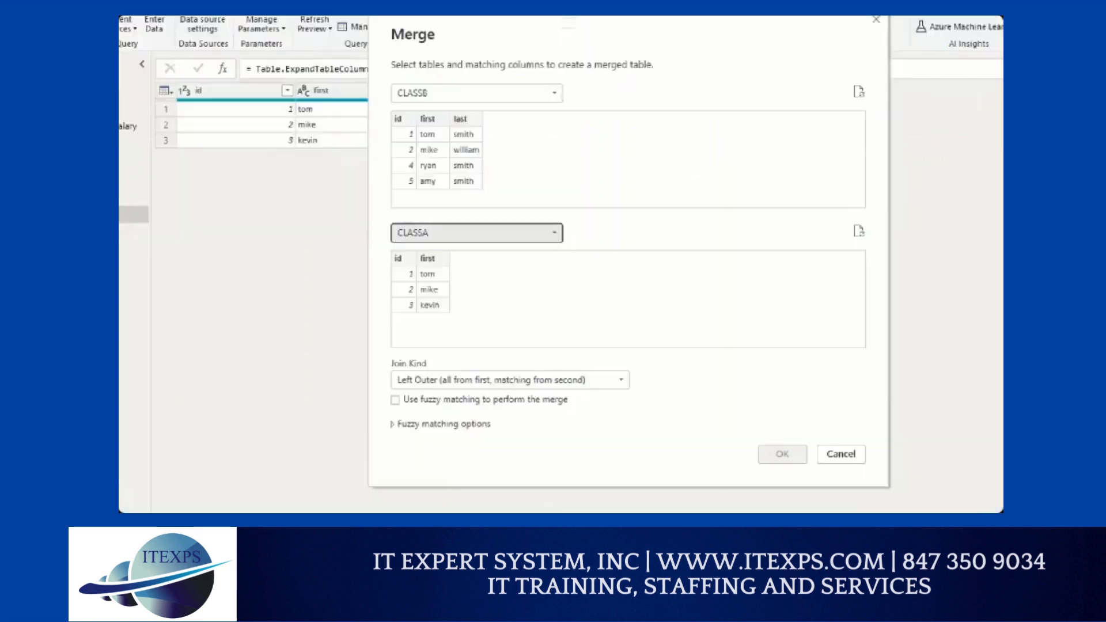
mouse_move(472, 87)
mouse_down()
mouse_move(447, 98)
mouse_move(534, 176)
mouse_move(500, 96)
mouse_up()
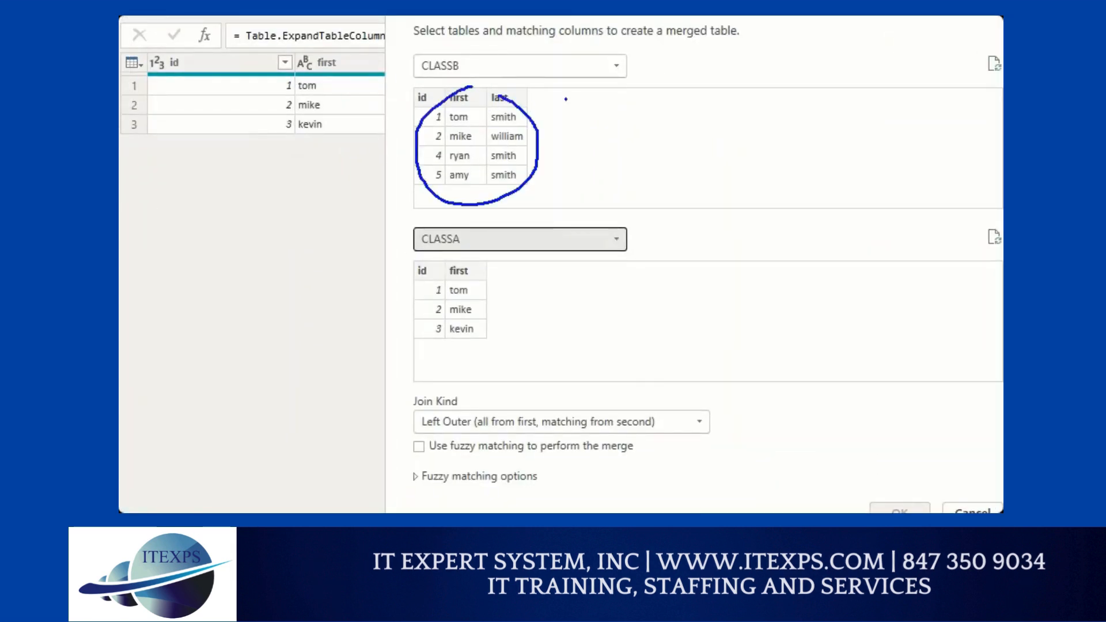
mouse_move(547, 159)
mouse_down()
mouse_move(589, 117)
mouse_move(598, 144)
mouse_up()
mouse_move(565, 131)
mouse_down()
mouse_move(594, 121)
mouse_move(618, 132)
mouse_up()
drag(649, 72, 649, 132)
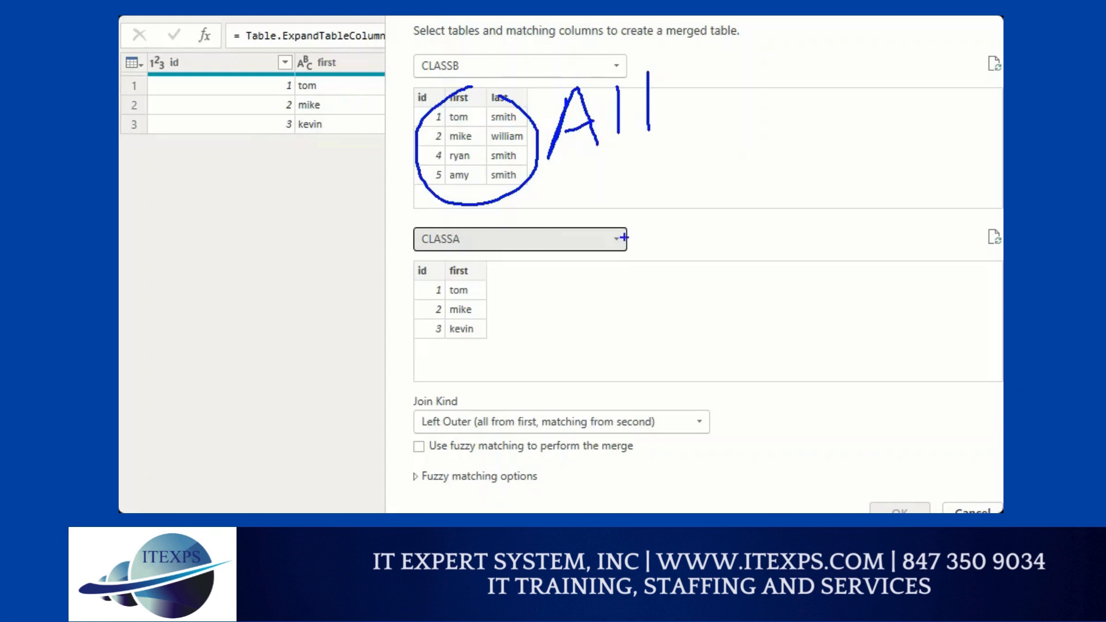
drag(463, 283, 475, 328)
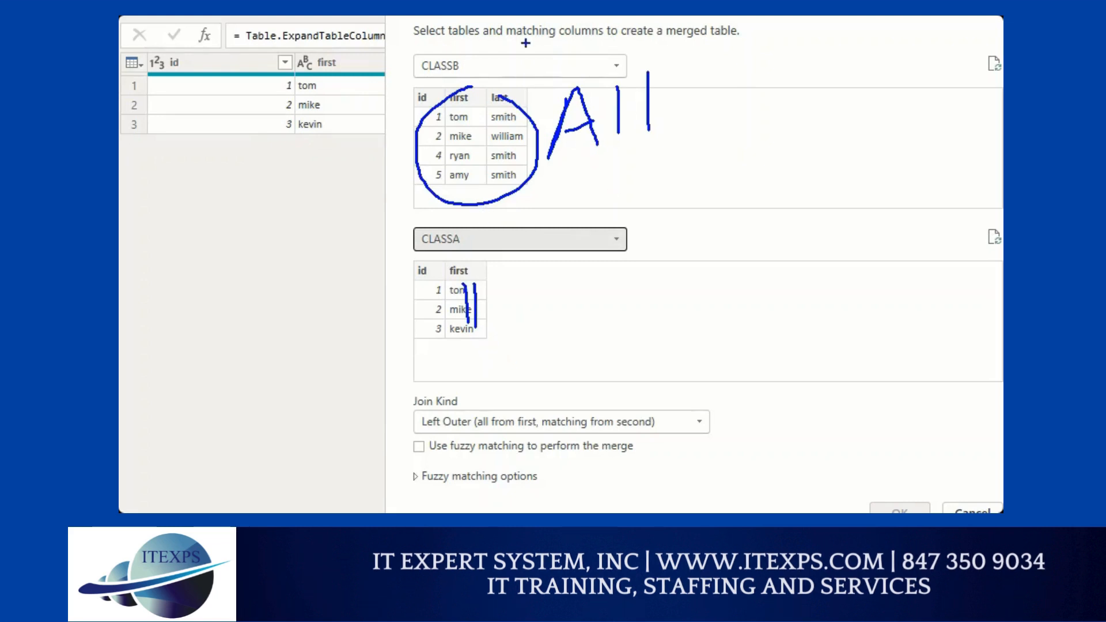
mouse_move(526, 43)
mouse_down()
mouse_move(525, 73)
mouse_move(520, 44)
mouse_up()
mouse_move(369, 86)
mouse_down()
mouse_move(369, 118)
mouse_move(405, 126)
mouse_up()
drag(376, 272, 395, 315)
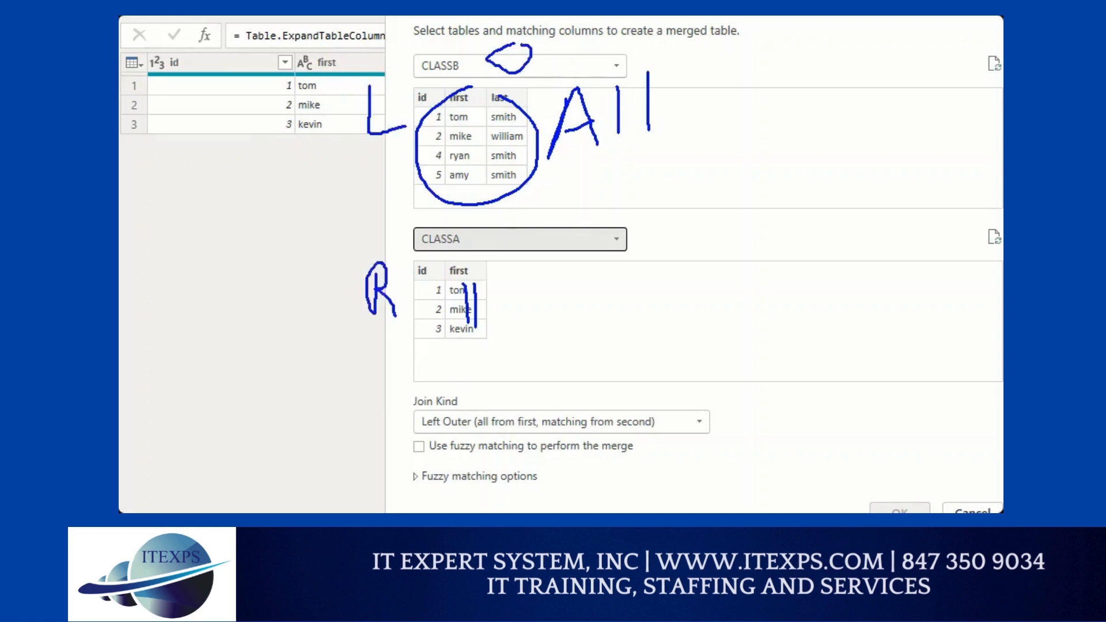
drag(455, 113, 531, 109)
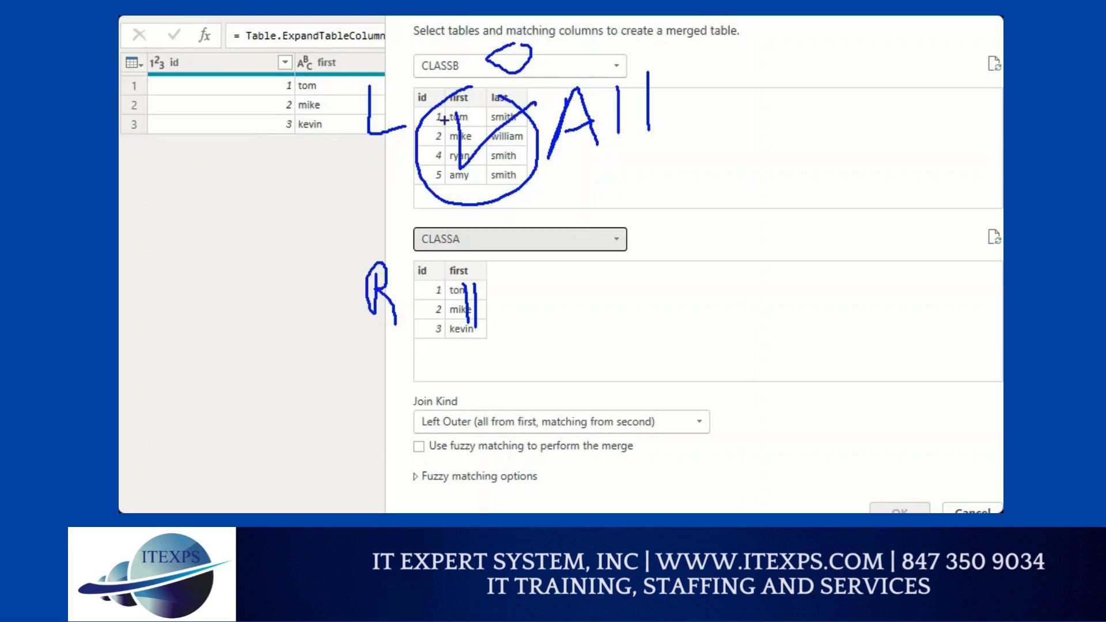
drag(445, 120, 542, 123)
key(Escape)
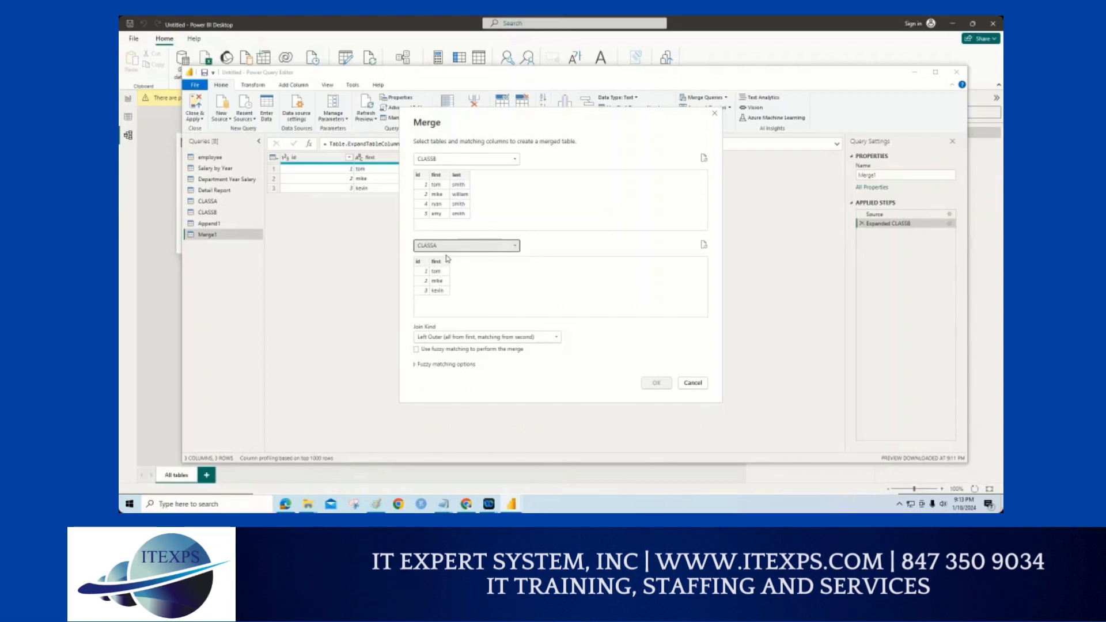
mouse_move(421, 288)
mouse_down()
mouse_move(460, 304)
mouse_move(394, 367)
mouse_up()
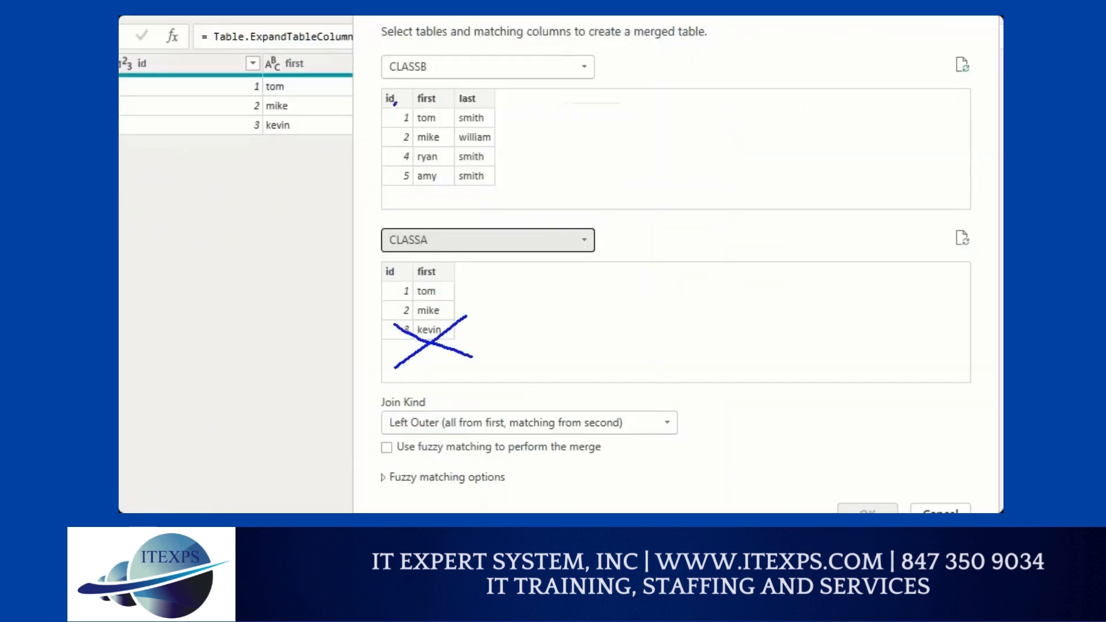
drag(396, 102, 388, 194)
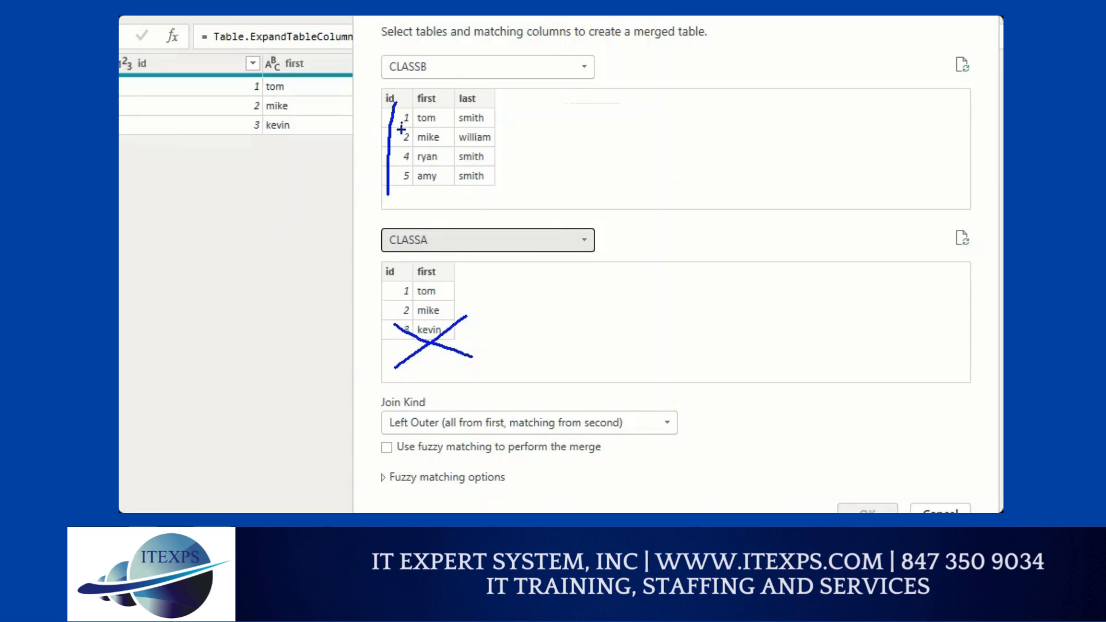
mouse_move(405, 295)
mouse_down()
mouse_move(450, 295)
mouse_move(441, 317)
mouse_up()
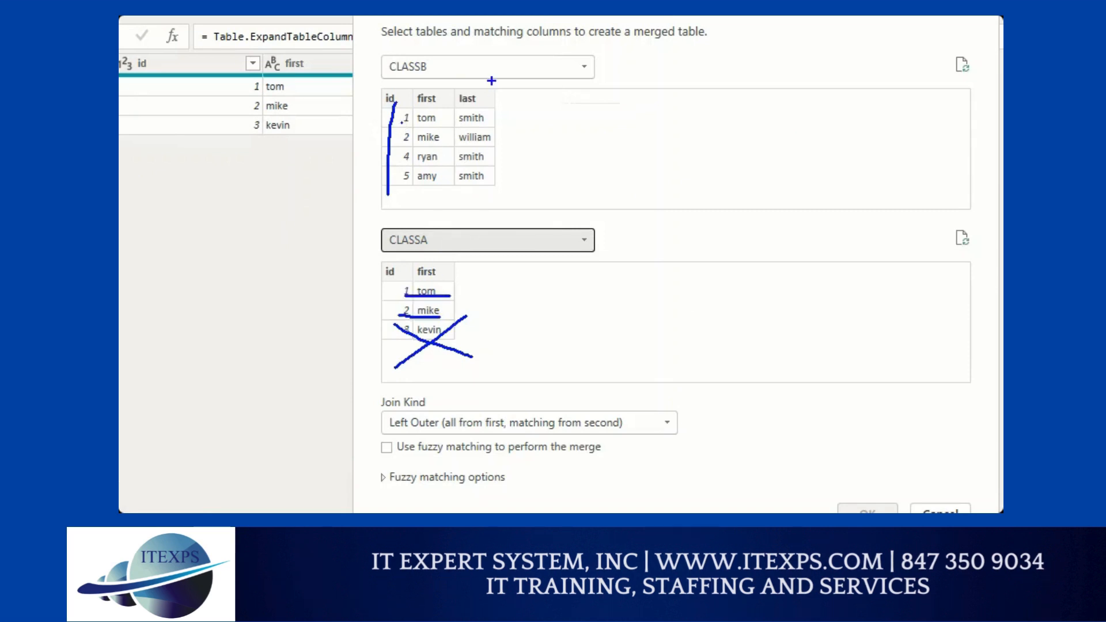
mouse_move(492, 85)
mouse_down()
mouse_move(493, 205)
mouse_move(468, 195)
mouse_up()
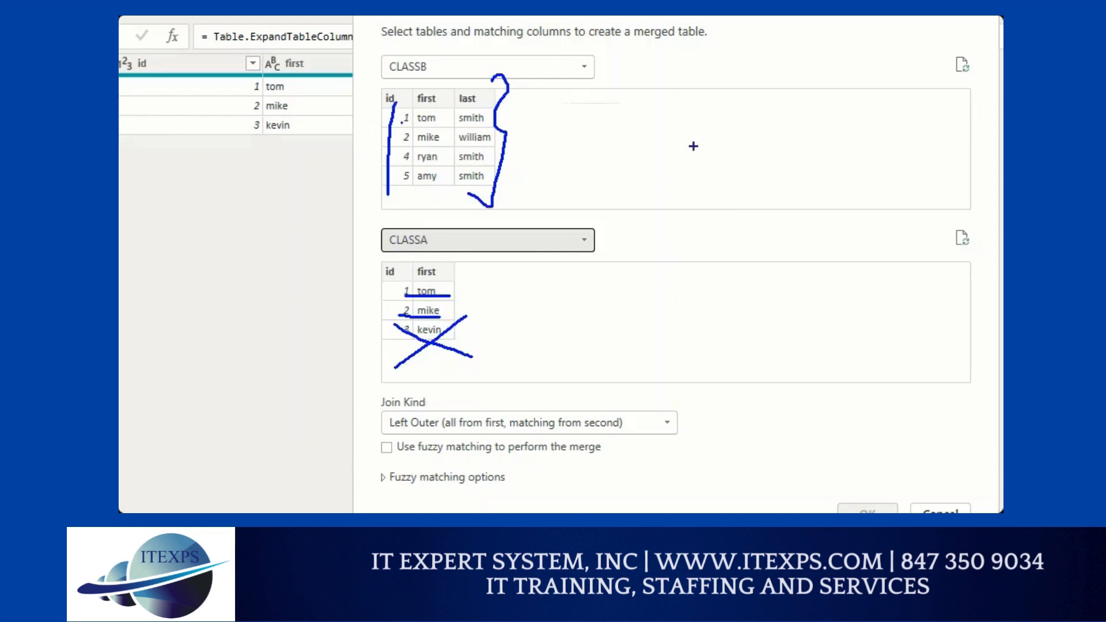
mouse_move(698, 112)
mouse_down()
mouse_move(631, 207)
mouse_move(712, 102)
mouse_move(689, 96)
mouse_up()
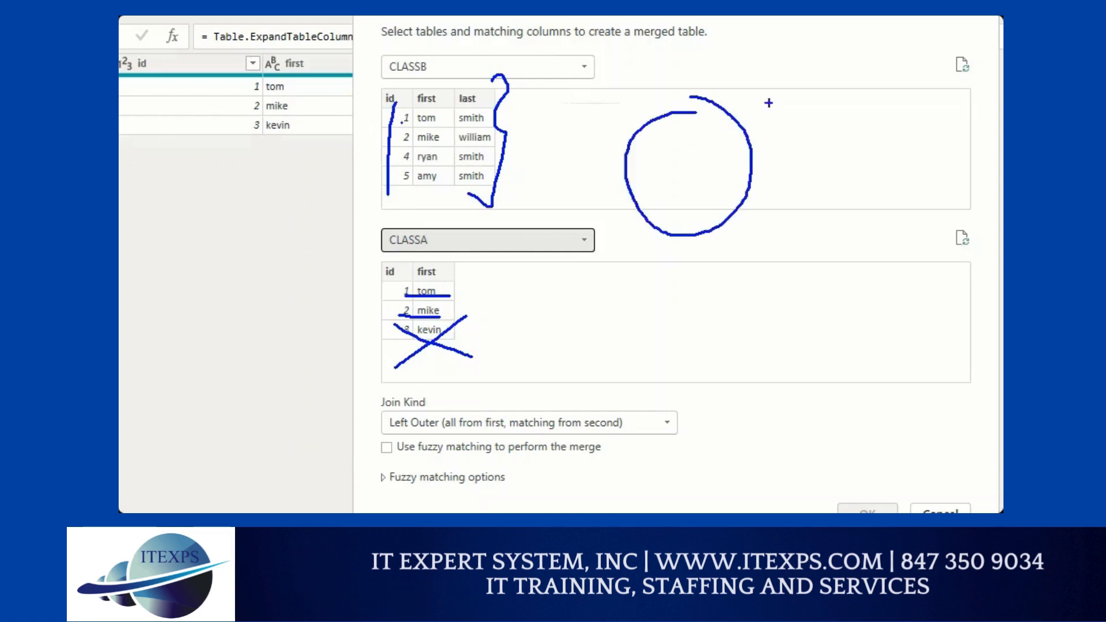
mouse_move(804, 89)
mouse_down()
mouse_move(737, 203)
mouse_move(856, 133)
mouse_move(795, 97)
mouse_move(830, 126)
mouse_move(831, 153)
mouse_up()
drag(778, 186, 818, 186)
drag(771, 227, 828, 227)
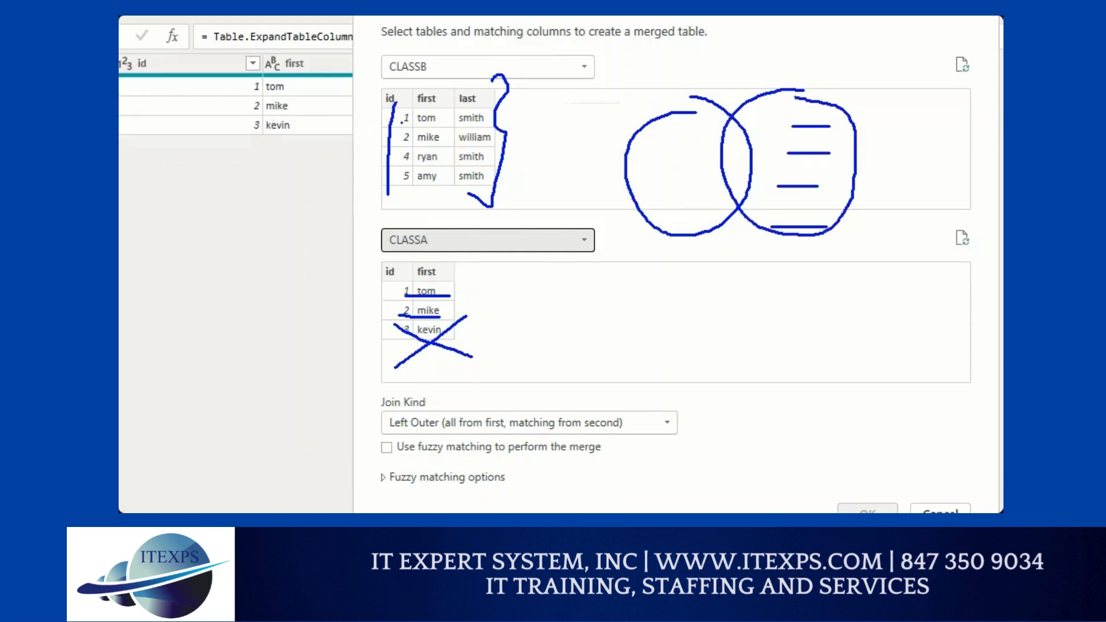
mouse_move(853, 51)
mouse_down()
mouse_move(880, 90)
mouse_move(871, 71)
mouse_up()
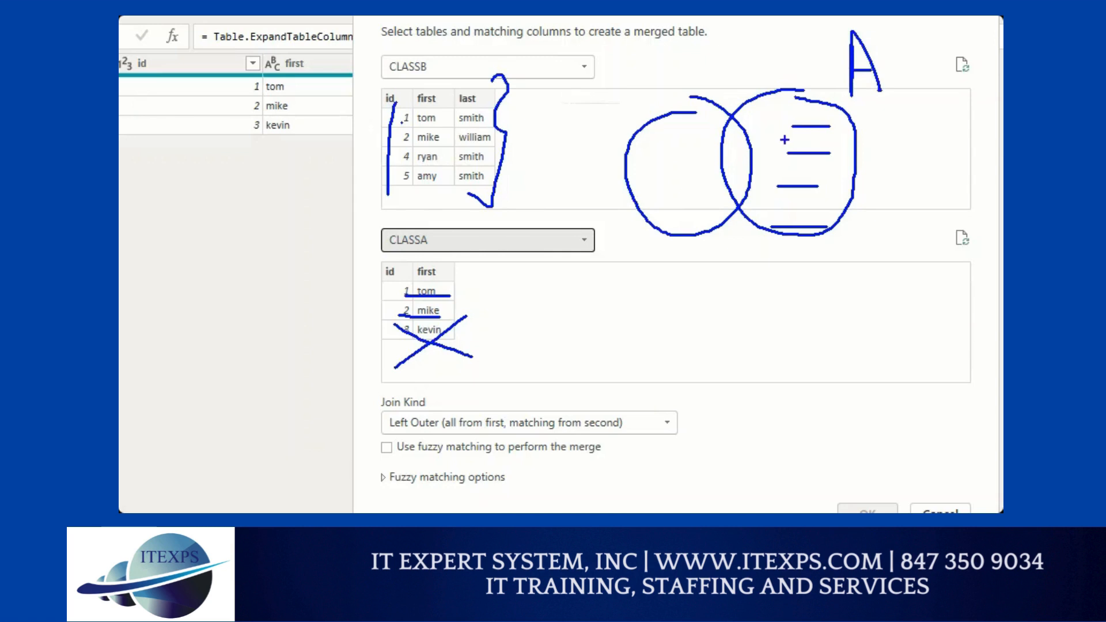
mouse_move(787, 128)
mouse_down()
mouse_move(657, 128)
mouse_move(675, 142)
mouse_up()
drag(798, 161, 673, 163)
drag(799, 188, 667, 194)
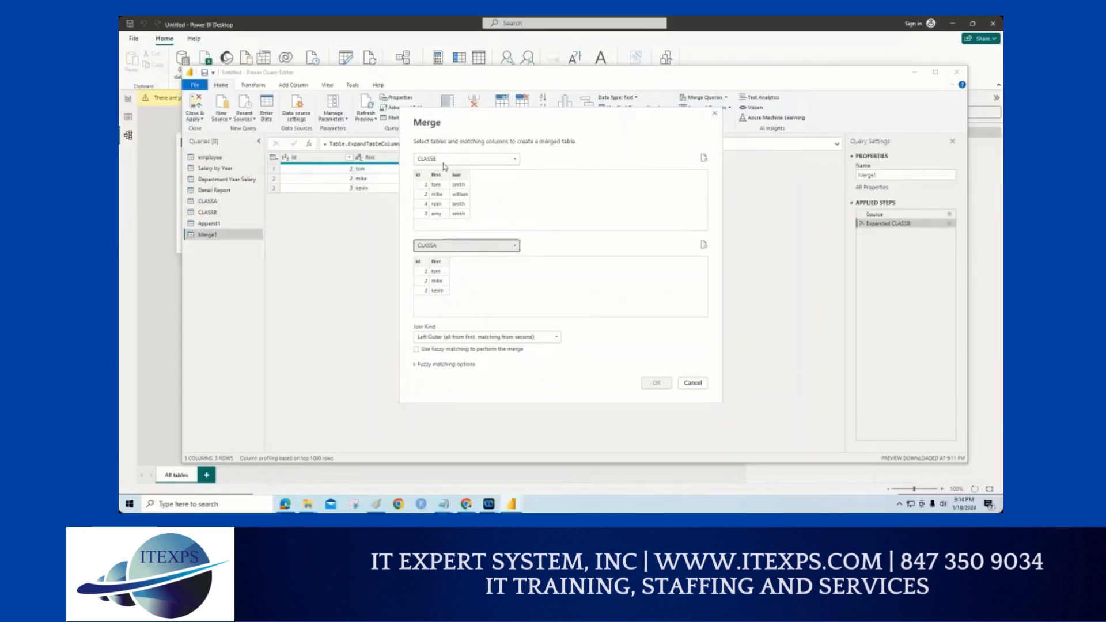
- Set CLASSA as the first merge table and CLASSB as the second, with an Inner join kind
click(437, 67)
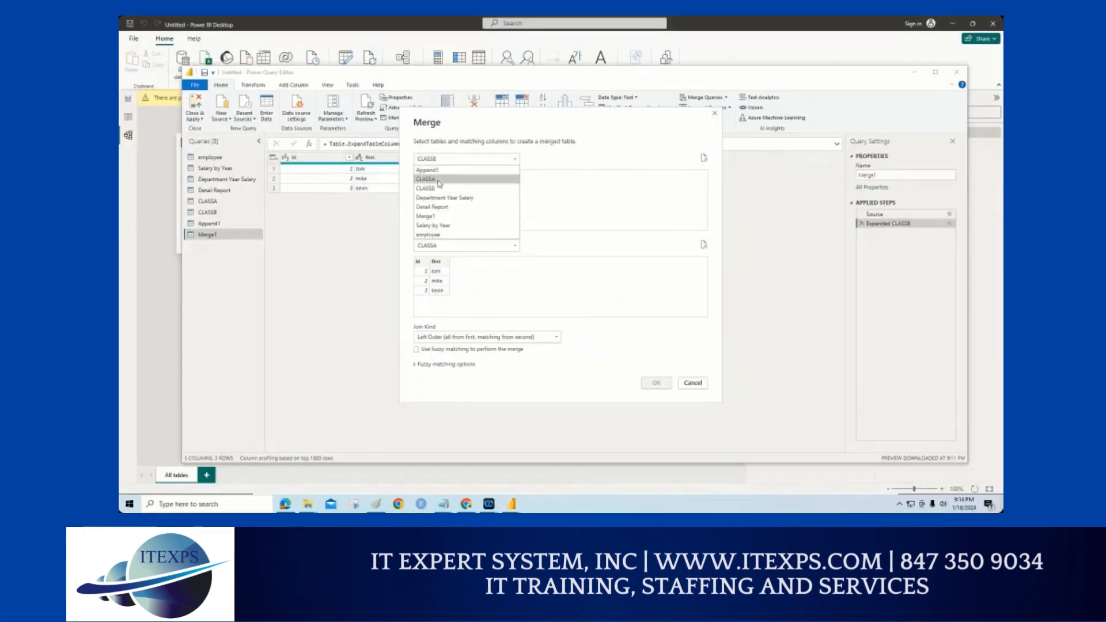
click(443, 179)
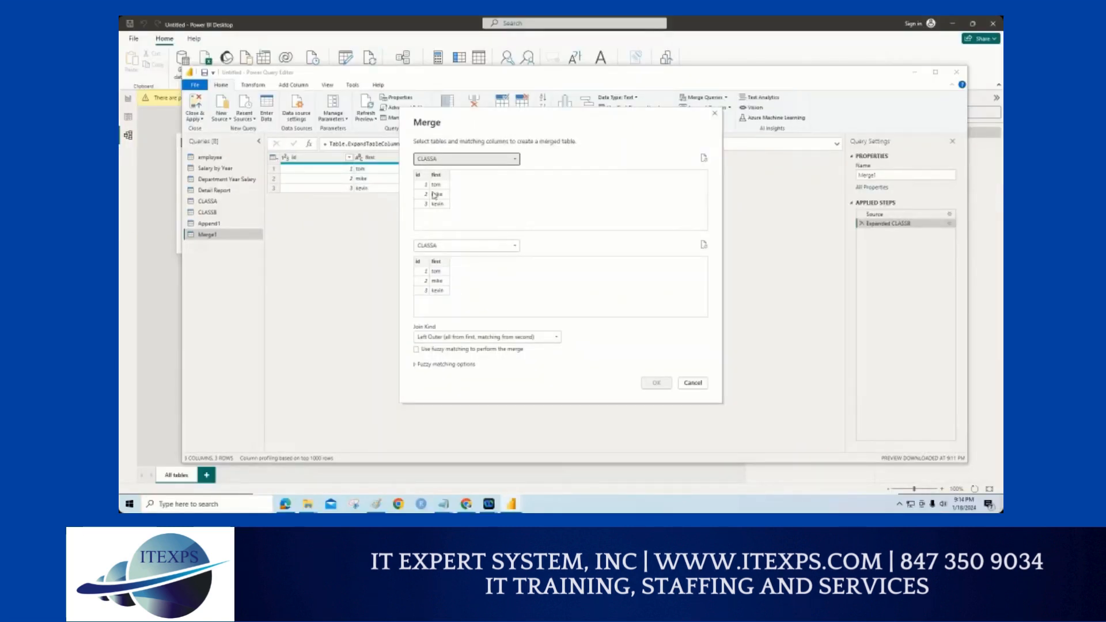
mouse_move(449, 173)
mouse_down()
mouse_move(409, 199)
mouse_move(417, 163)
mouse_move(487, 179)
mouse_move(472, 170)
mouse_up()
drag(460, 235, 558, 305)
drag(491, 225, 552, 285)
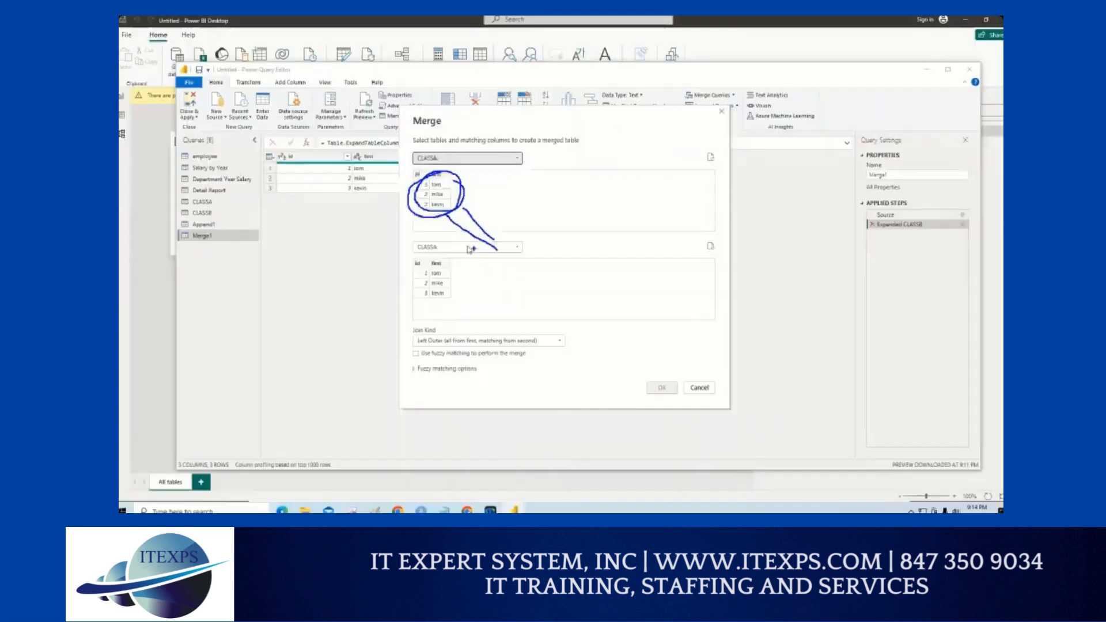
click(529, 299)
click(438, 278)
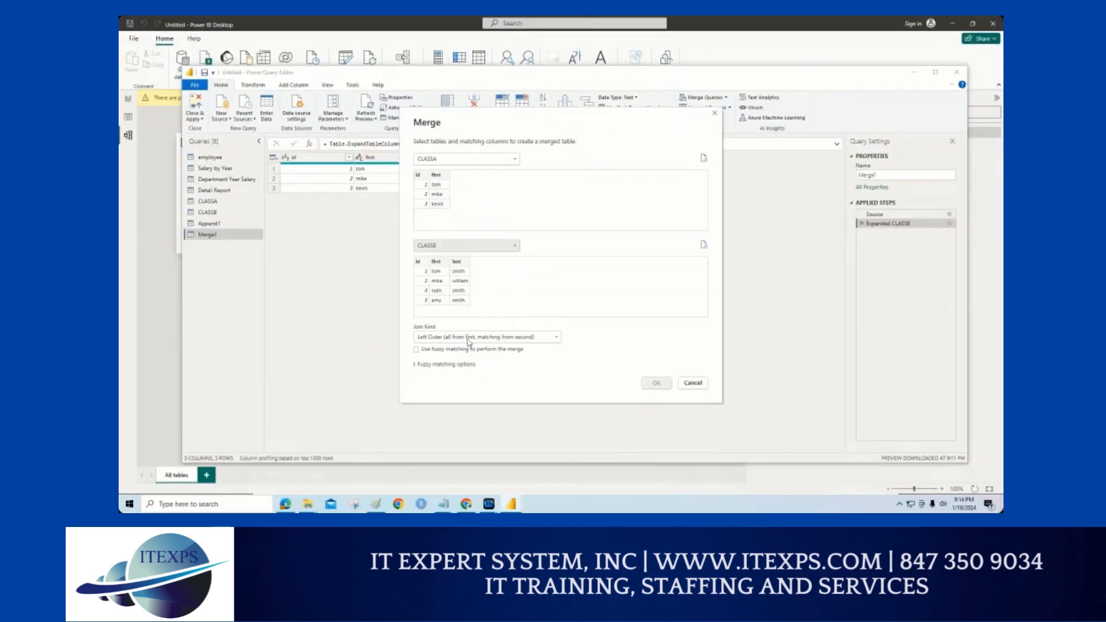
click(471, 337)
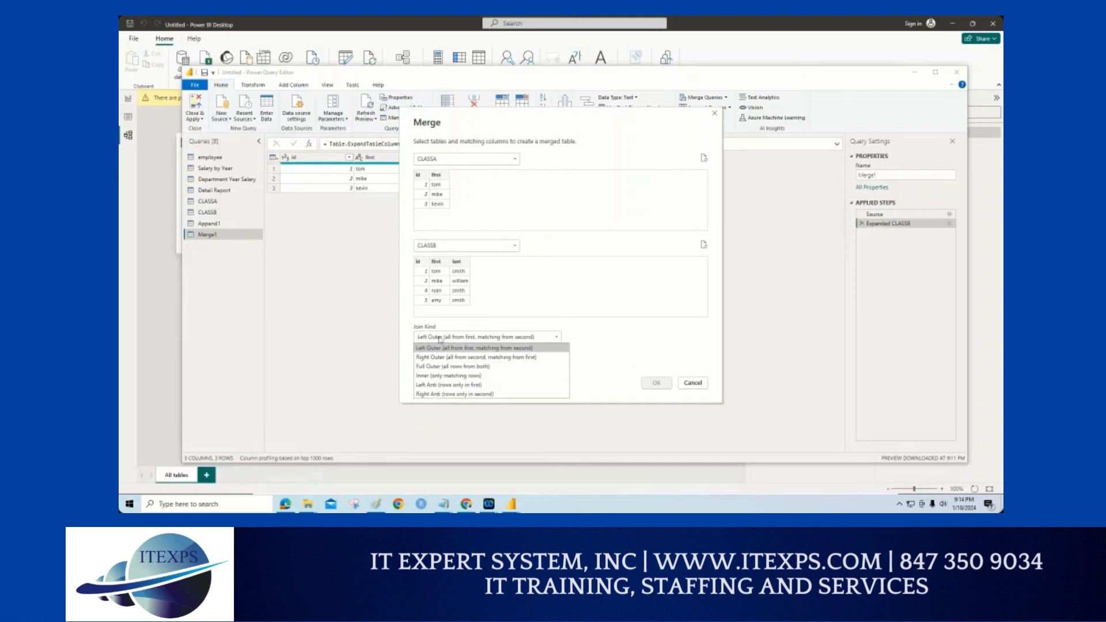
click(438, 377)
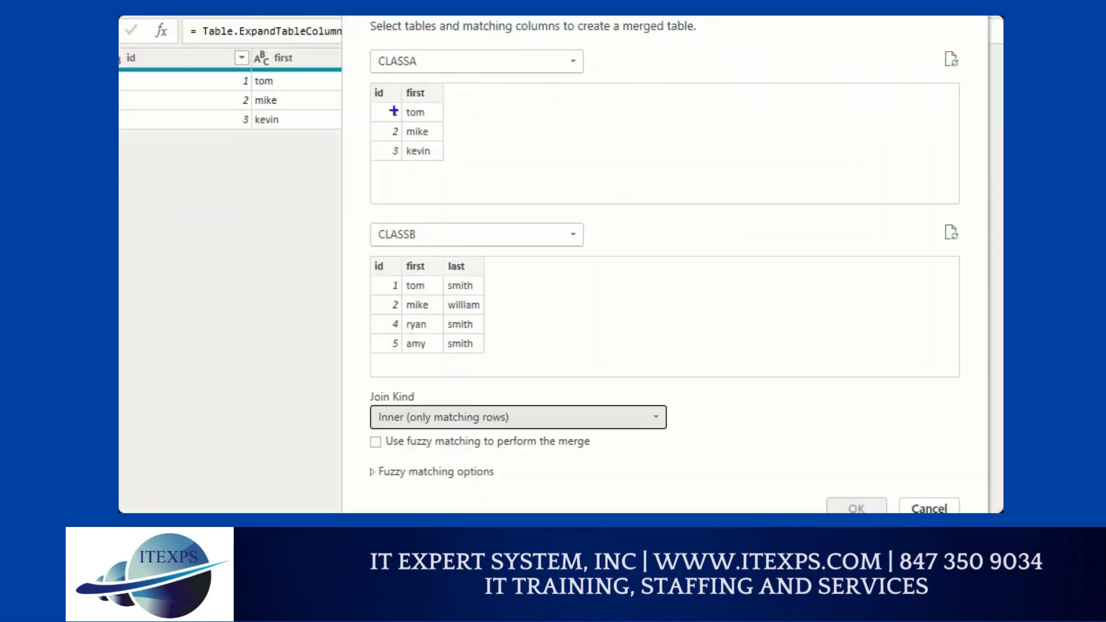
drag(425, 184, 460, 181)
drag(394, 127, 425, 136)
drag(376, 284, 468, 282)
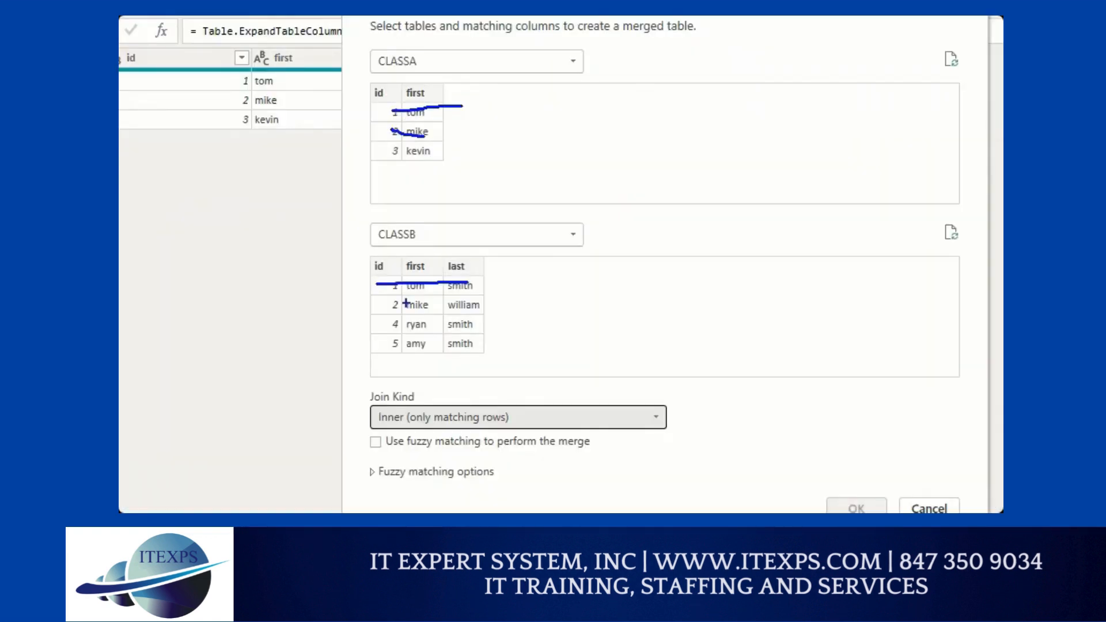
drag(378, 308, 450, 312)
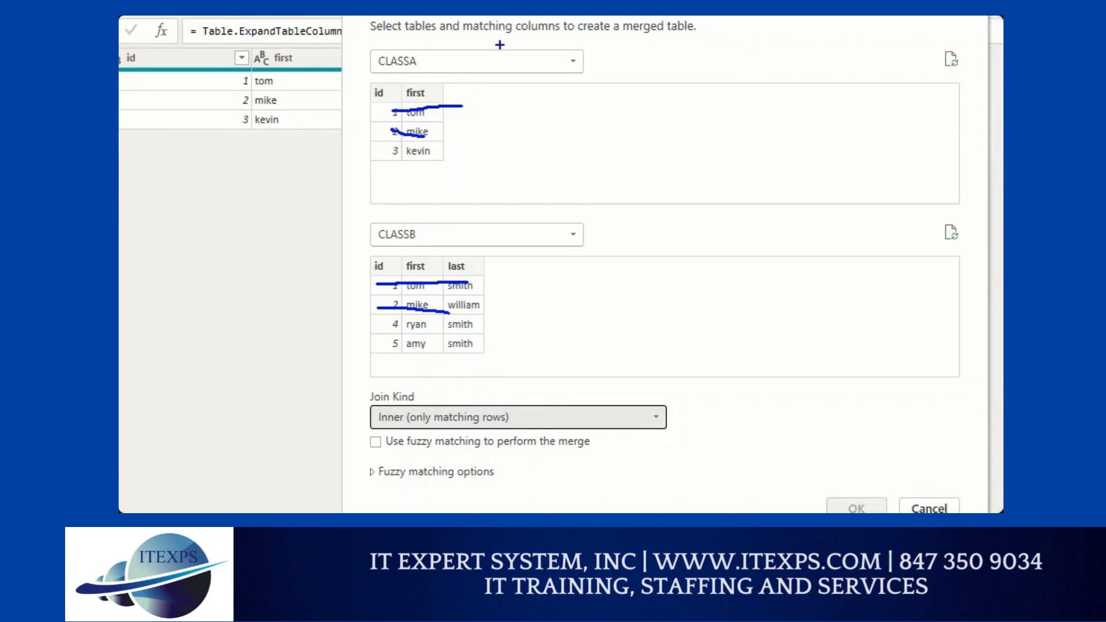
mouse_move(499, 41)
mouse_down()
mouse_move(486, 66)
mouse_move(507, 22)
mouse_move(518, 59)
mouse_move(555, 60)
mouse_up()
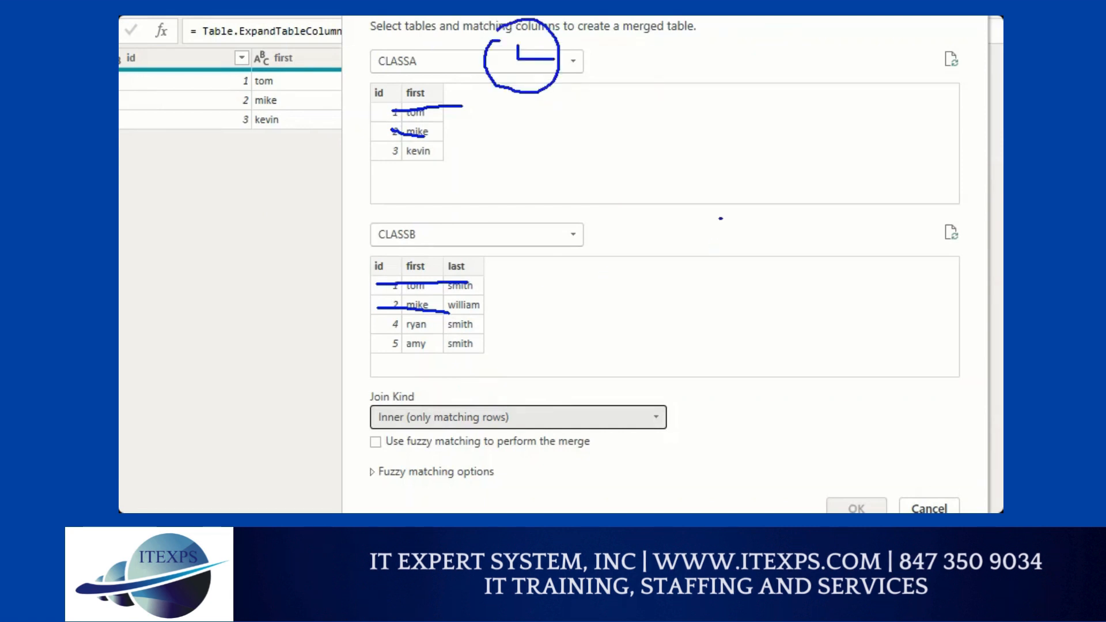
mouse_move(719, 217)
mouse_down()
mouse_move(791, 302)
mouse_move(720, 214)
mouse_up()
mouse_move(711, 236)
mouse_down()
mouse_move(711, 279)
mouse_move(732, 260)
mouse_up()
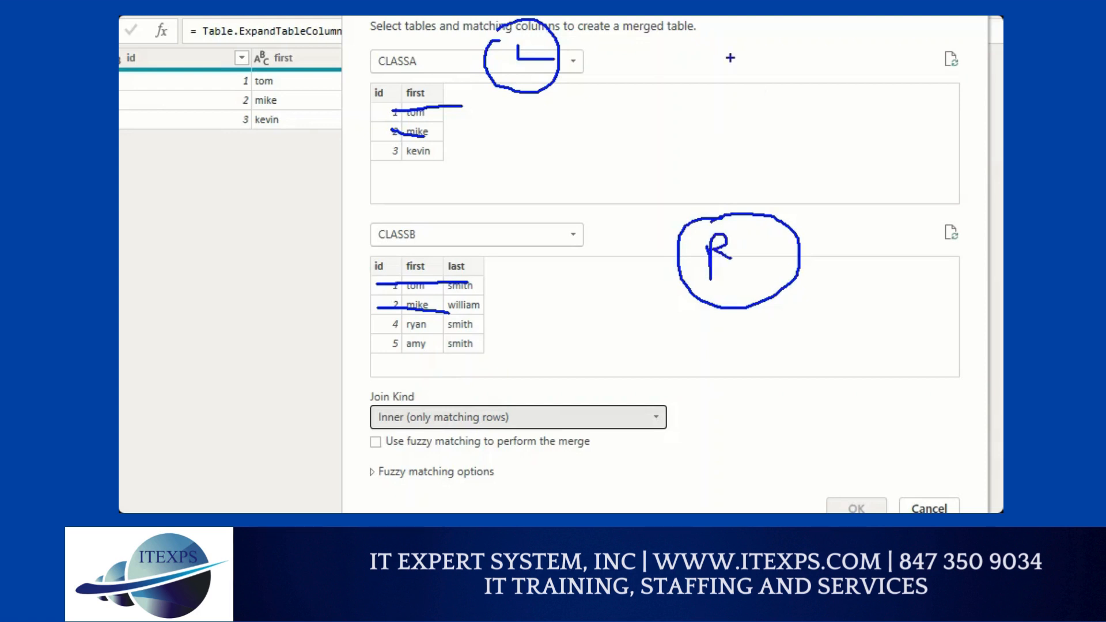
mouse_move(727, 59)
mouse_down()
mouse_move(792, 92)
mouse_move(723, 60)
mouse_move(828, 51)
mouse_up()
mouse_move(773, 72)
mouse_down()
mouse_move(828, 38)
mouse_move(814, 36)
mouse_up()
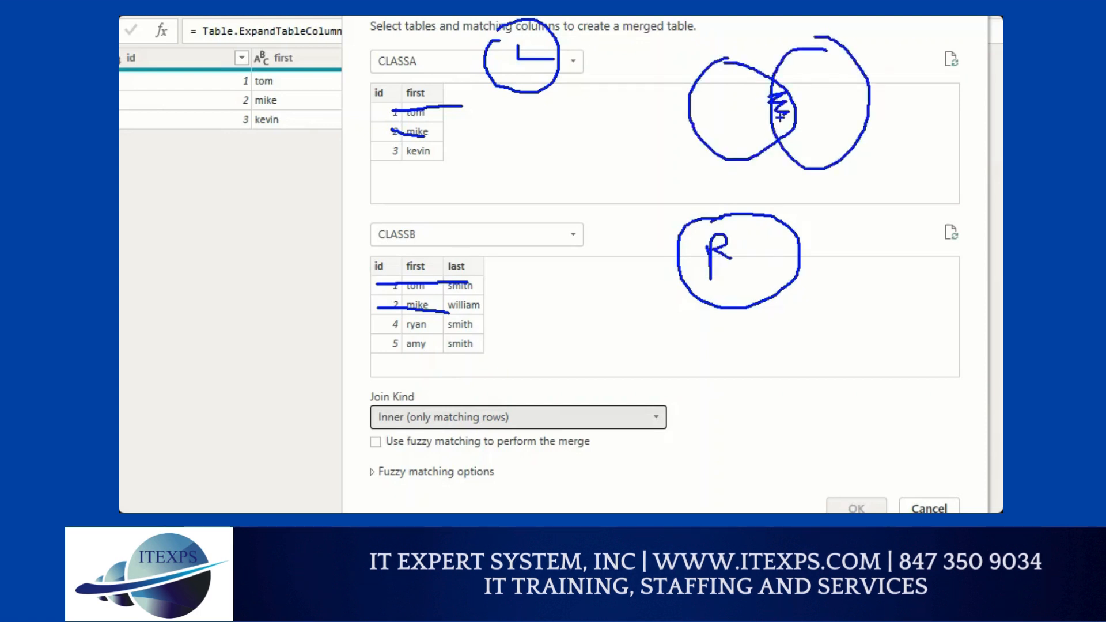
mouse_move(774, 132)
mouse_down()
mouse_move(577, 267)
mouse_move(440, 398)
mouse_up()
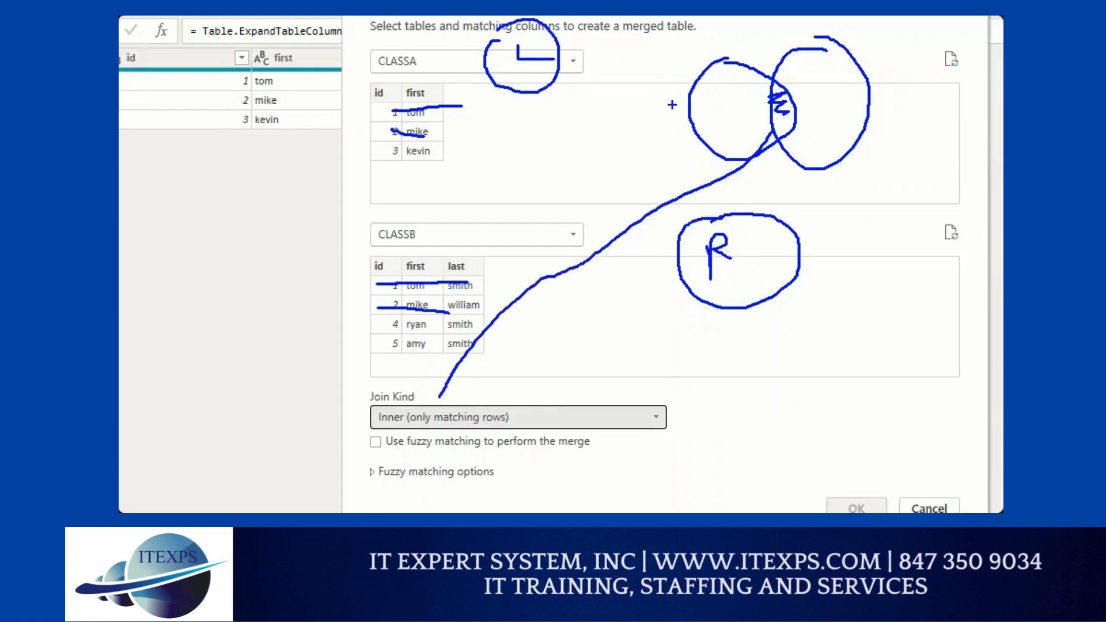
mouse_move(654, 57)
mouse_down()
mouse_move(636, 102)
mouse_move(679, 102)
mouse_up()
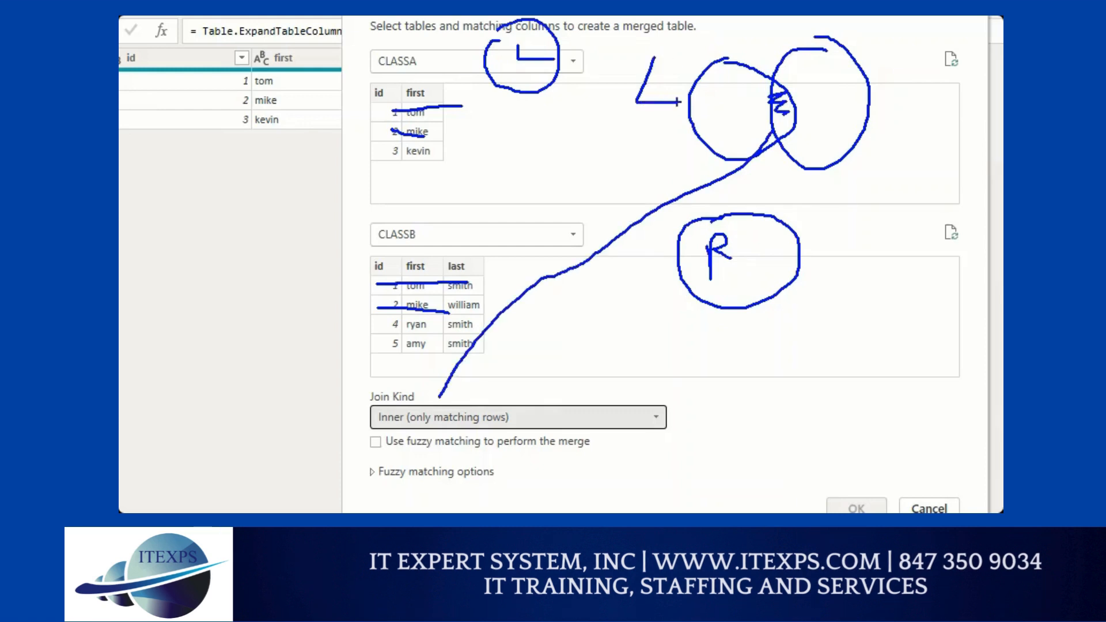
drag(768, 84, 686, 84)
drag(758, 86, 666, 93)
drag(769, 96, 678, 110)
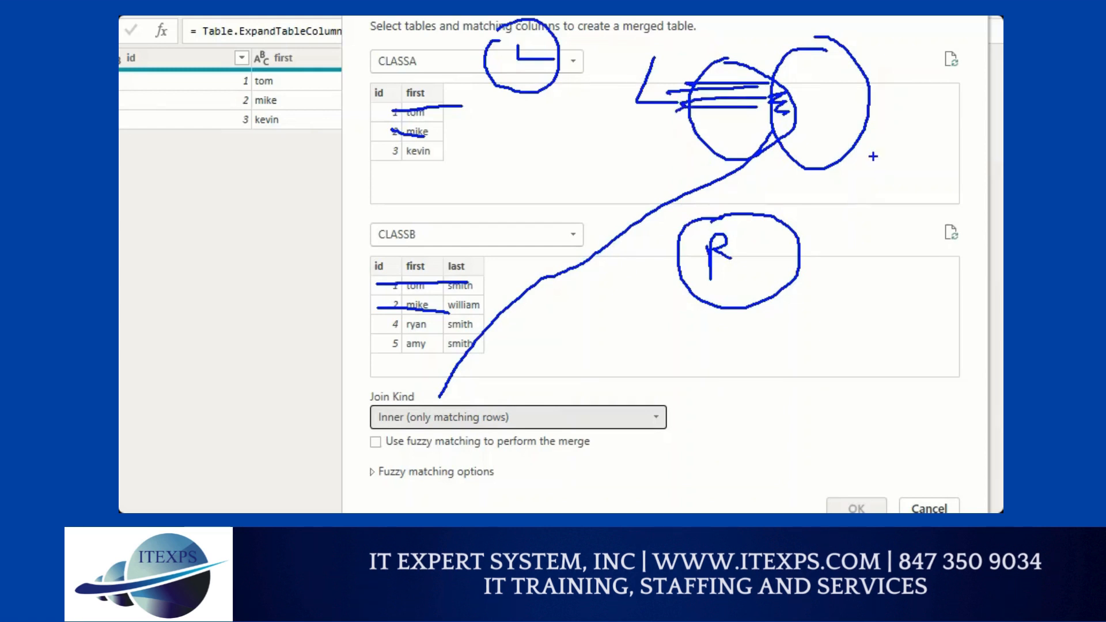
key(r)
mouse_move(805, 71)
mouse_down()
mouse_move(865, 71)
mouse_move(868, 92)
mouse_up()
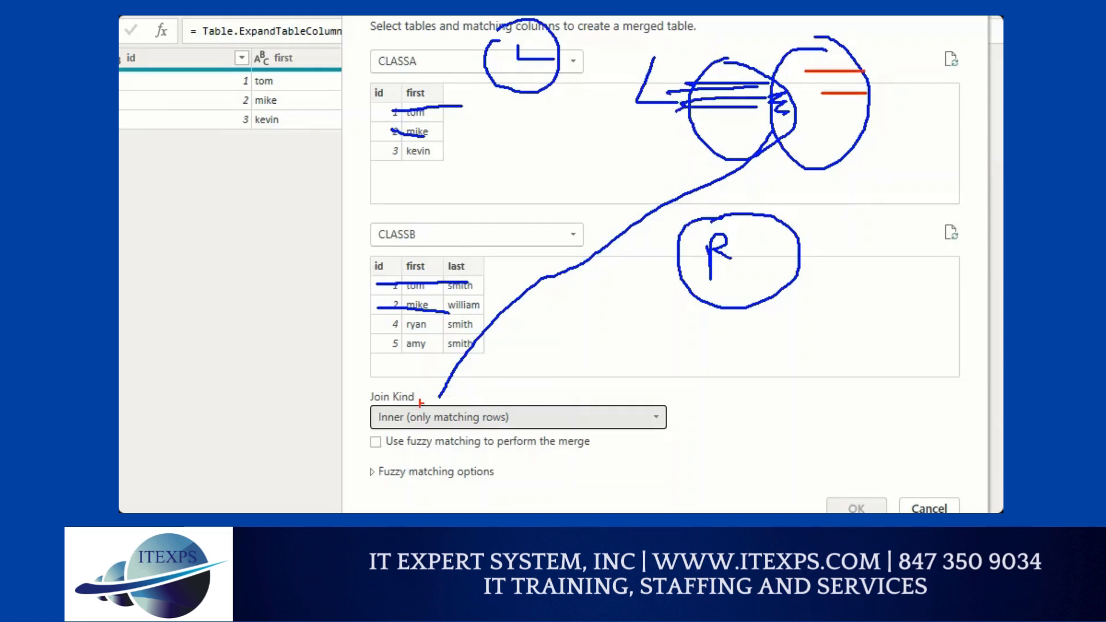
mouse_move(361, 437)
mouse_down()
mouse_move(377, 425)
mouse_move(413, 436)
mouse_up()
- Set the join kind for merging CLASSA with CLASSB to Right Outer
key(Escape)
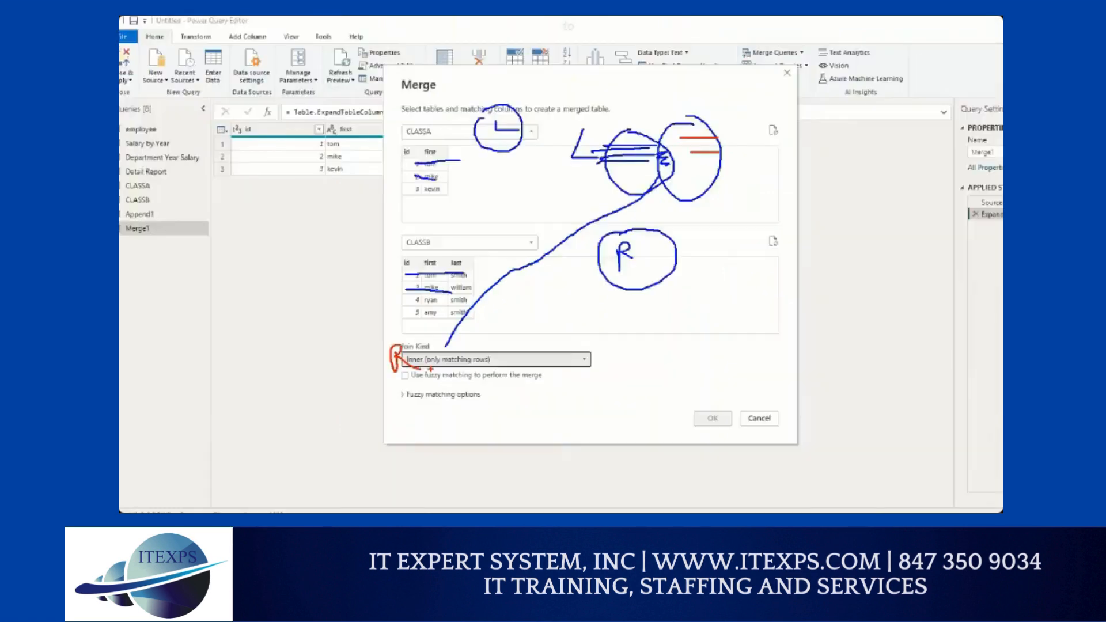
click(435, 339)
click(435, 357)
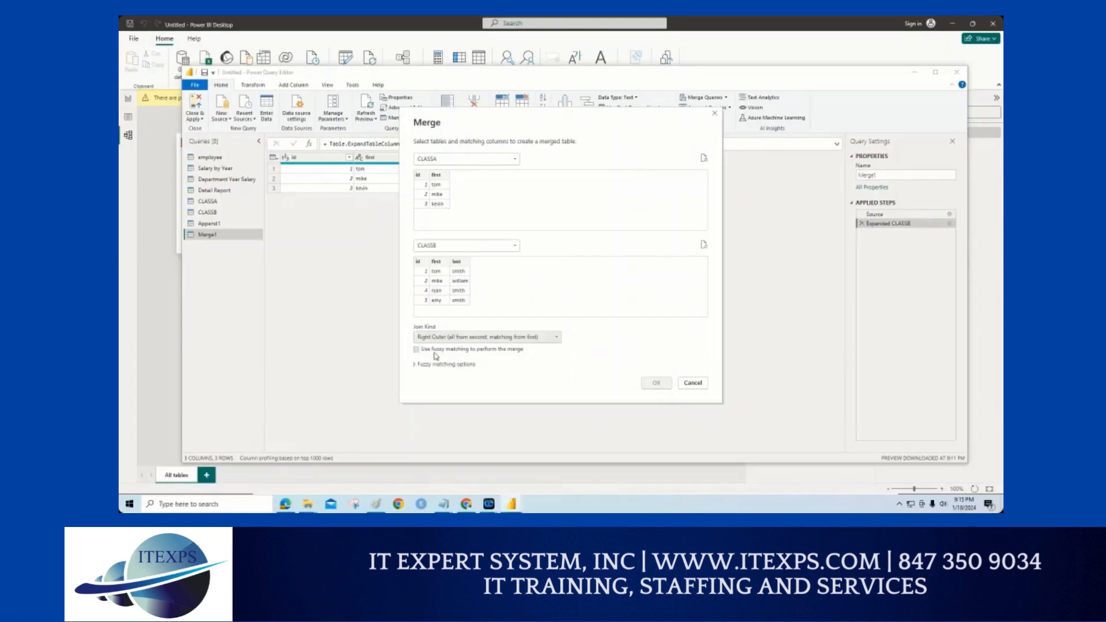
drag(487, 219, 619, 212)
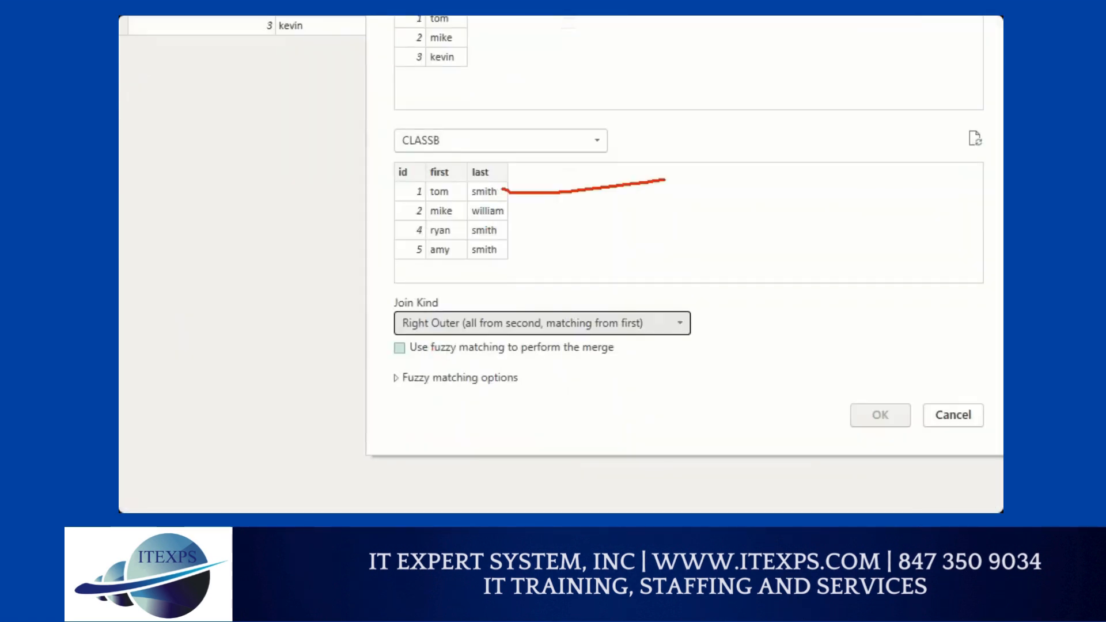
drag(505, 236, 663, 235)
drag(524, 260, 659, 270)
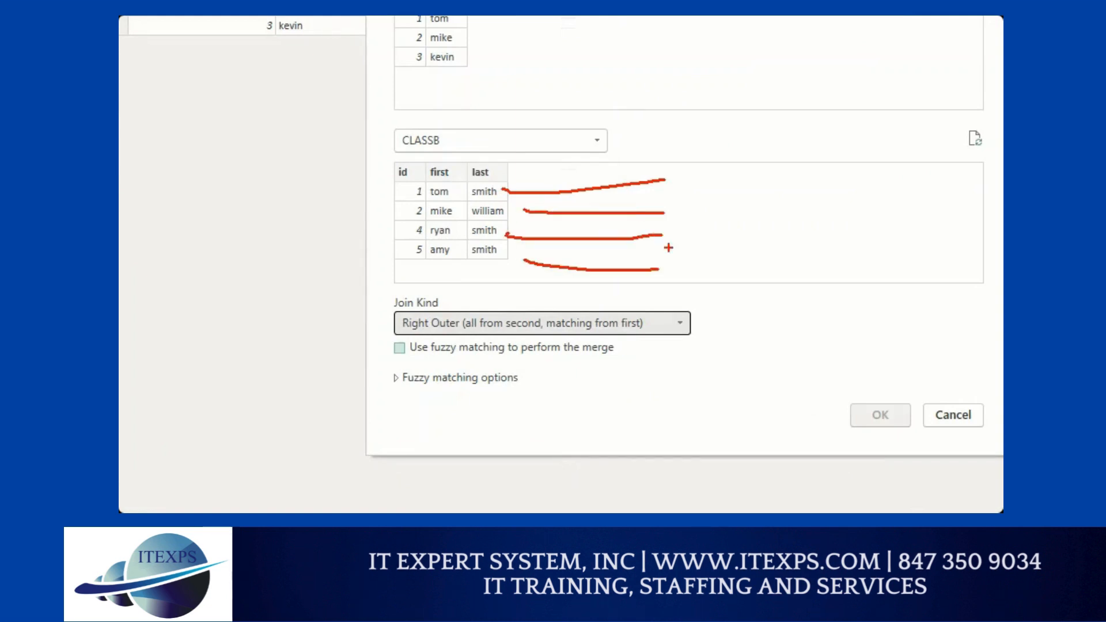
mouse_move(666, 144)
mouse_down()
mouse_move(555, 45)
mouse_move(539, 46)
mouse_up()
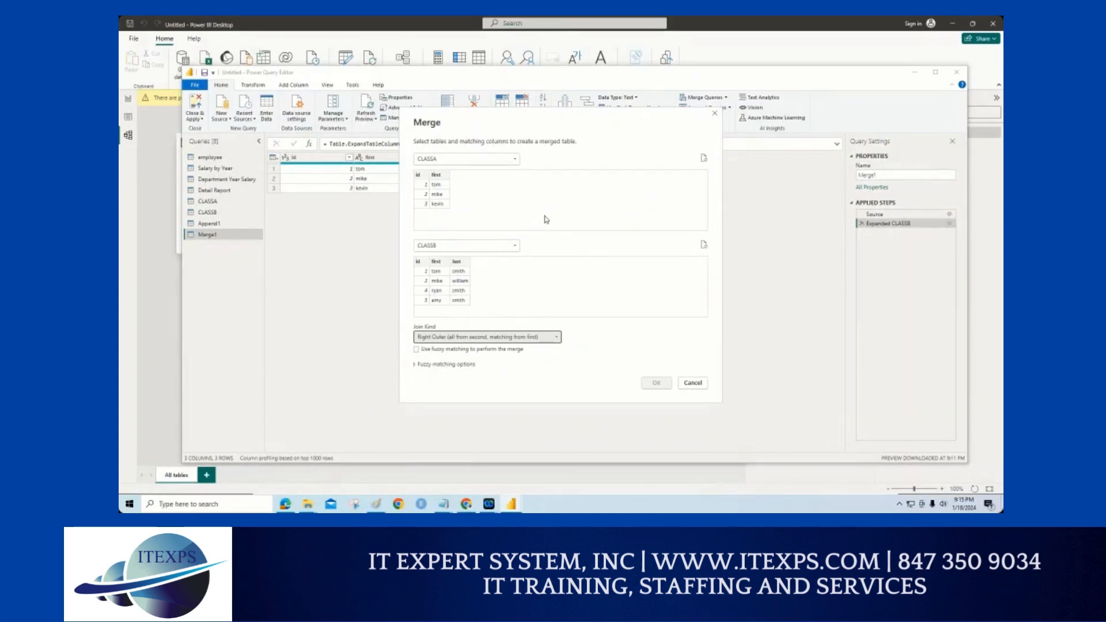
- Match CLASSA and CLASSB on their id columns, switching the join kind to Inner and back to Right Outer
click(498, 337)
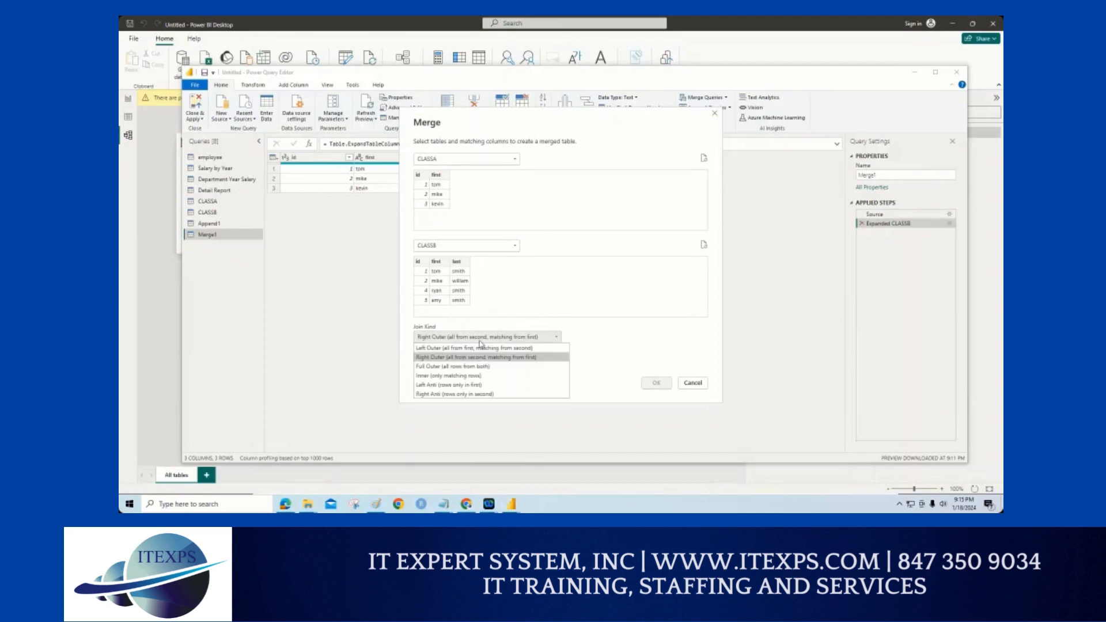
click(456, 376)
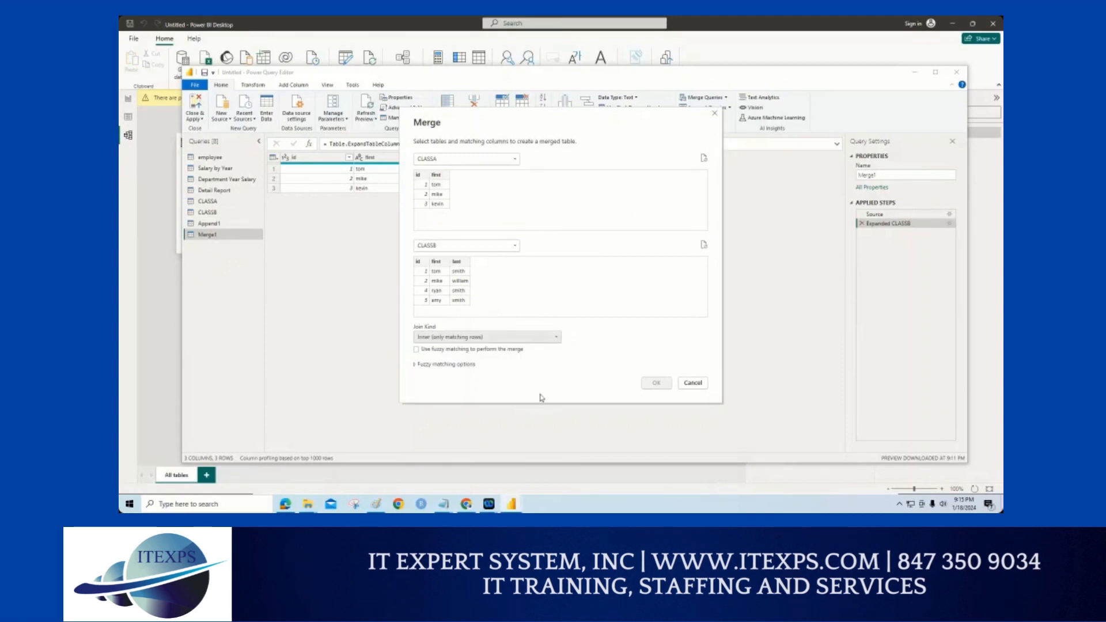
click(427, 263)
click(426, 191)
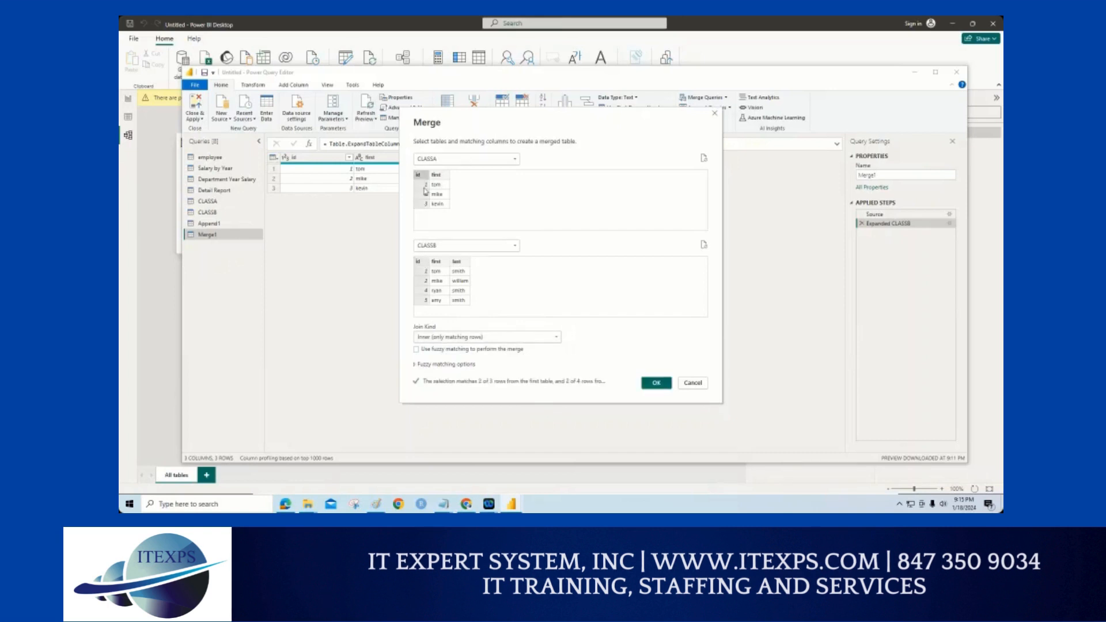
click(475, 340)
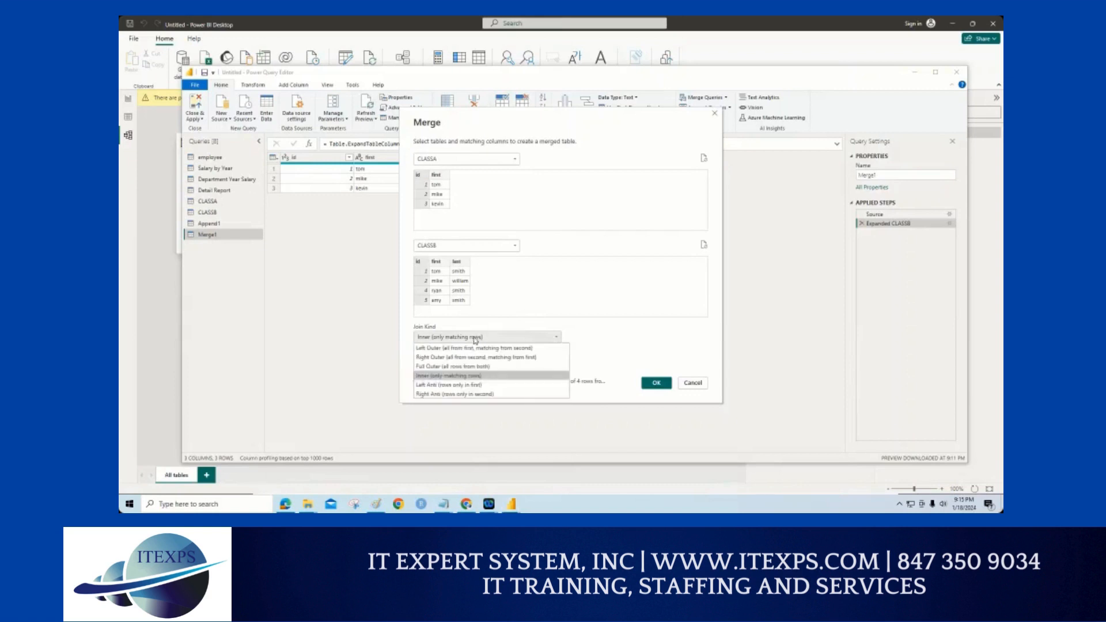
click(451, 357)
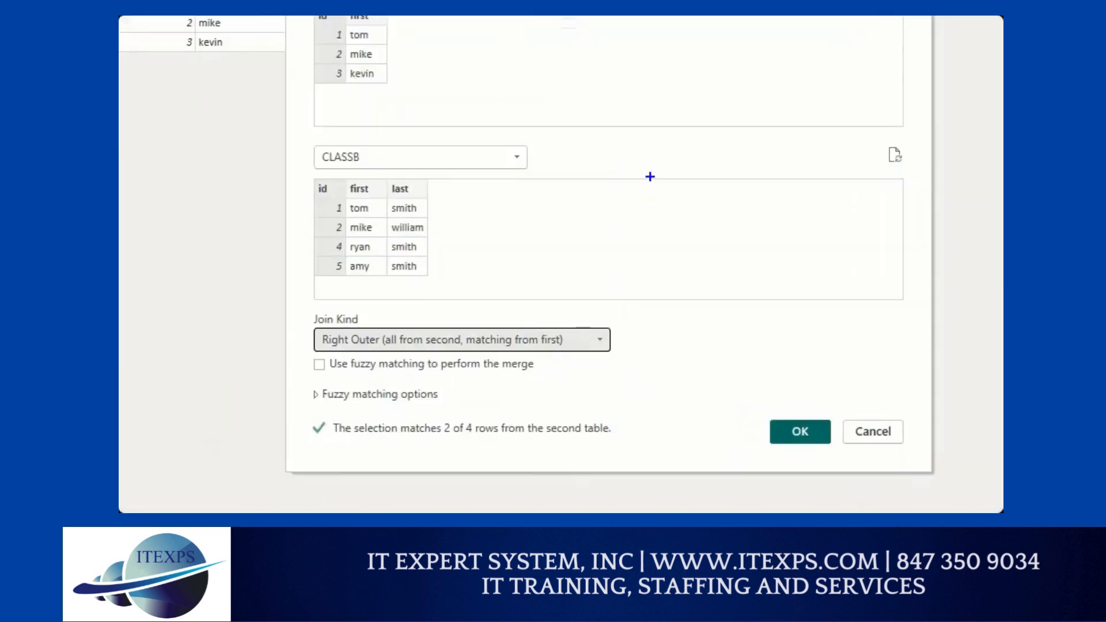
mouse_move(650, 176)
mouse_down()
mouse_move(648, 205)
mouse_move(657, 166)
mouse_move(690, 197)
mouse_move(656, 201)
mouse_up()
mouse_move(738, 148)
mouse_down()
mouse_move(771, 189)
mouse_move(782, 148)
mouse_move(739, 149)
mouse_up()
mouse_move(827, 146)
mouse_down()
mouse_move(829, 183)
mouse_move(874, 153)
mouse_move(836, 148)
mouse_up()
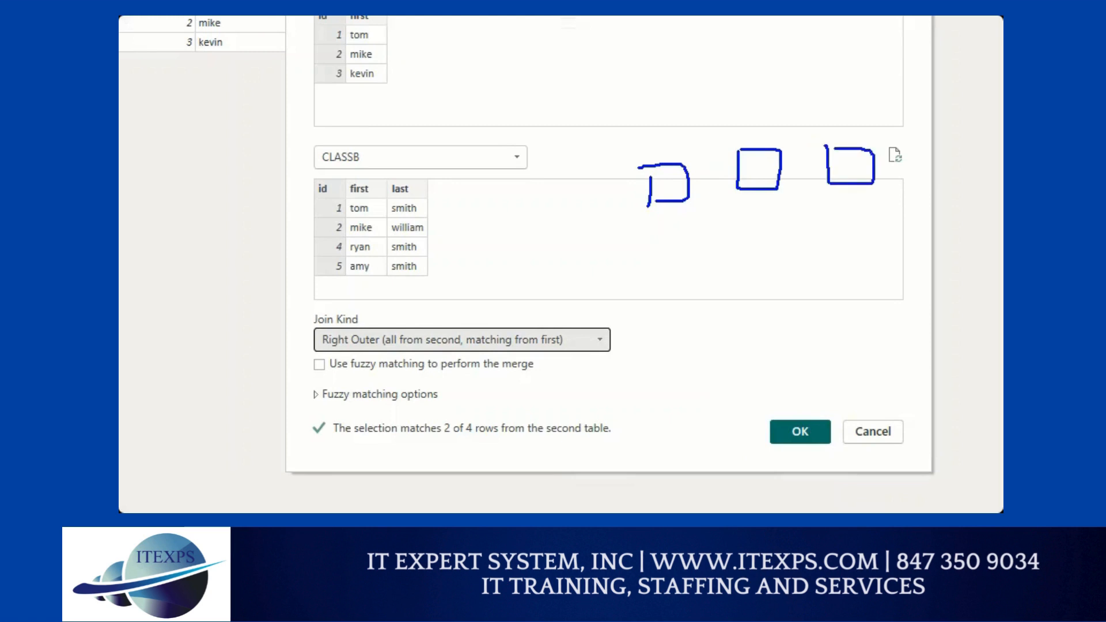
mouse_move(919, 136)
mouse_down()
mouse_move(967, 181)
mouse_move(945, 135)
mouse_up()
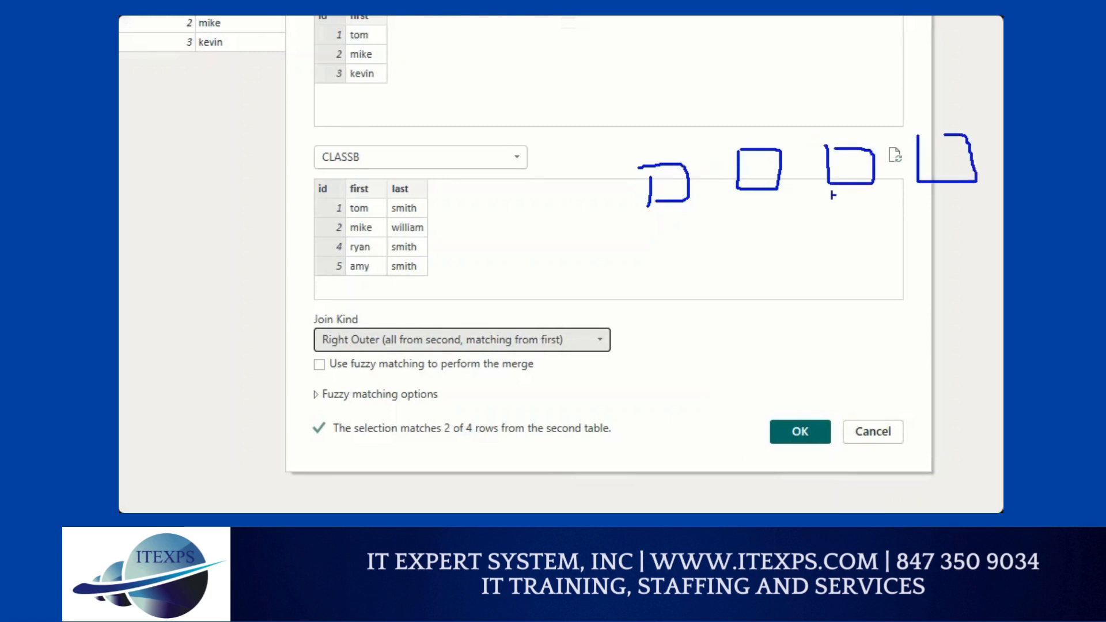
drag(656, 200, 671, 200)
mouse_move(664, 193)
mouse_down()
mouse_move(663, 239)
mouse_move(644, 277)
mouse_move(671, 271)
mouse_up()
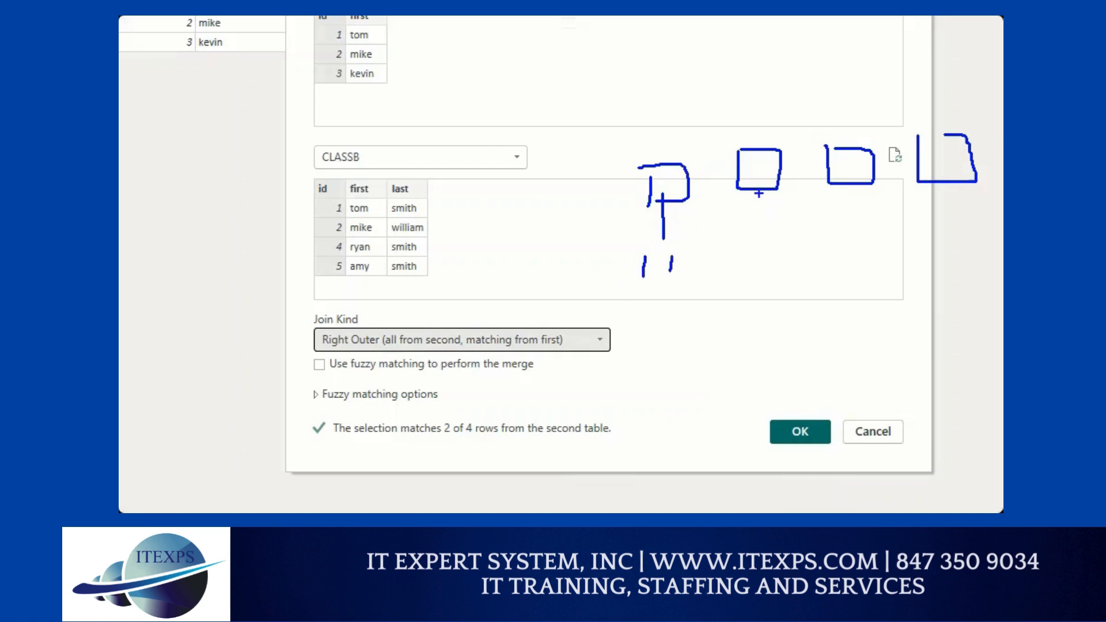
drag(747, 231, 748, 276)
drag(764, 233, 764, 268)
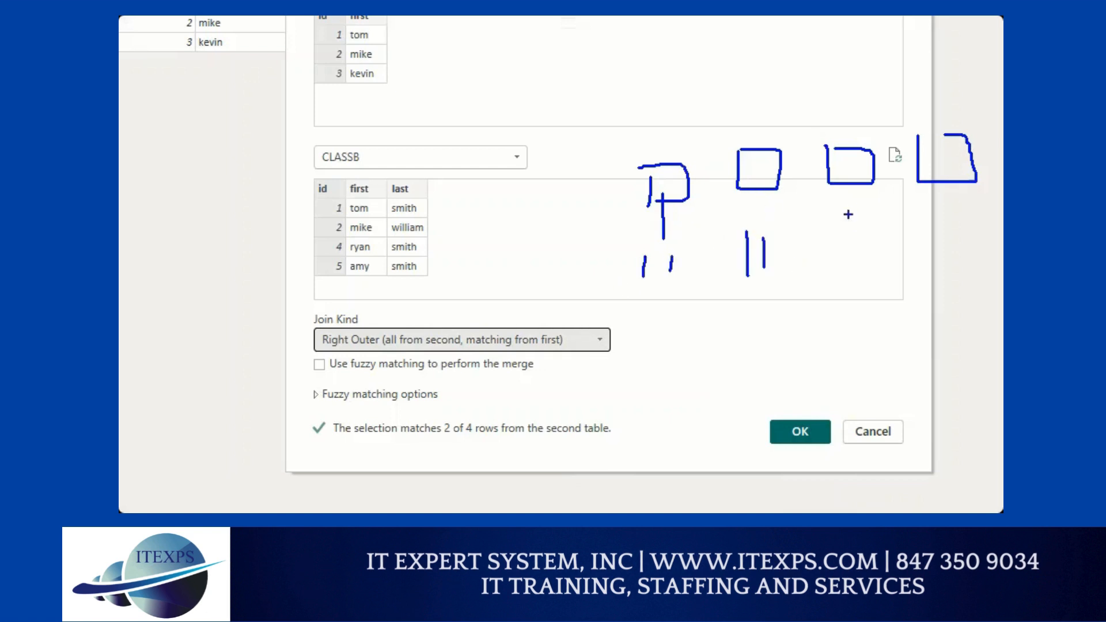
mouse_move(834, 239)
mouse_down()
mouse_move(833, 271)
mouse_move(848, 266)
mouse_up()
mouse_move(918, 235)
mouse_down()
mouse_move(922, 271)
mouse_move(941, 272)
mouse_up()
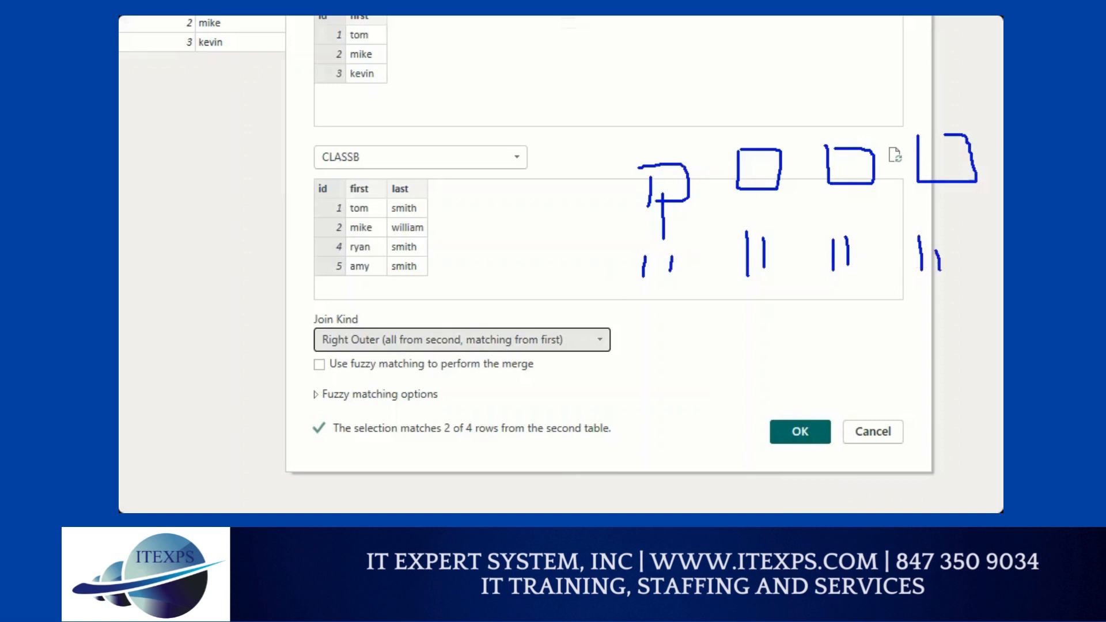
mouse_move(650, 280)
mouse_down()
mouse_move(893, 291)
mouse_move(944, 324)
mouse_move(677, 372)
mouse_move(641, 297)
mouse_up()
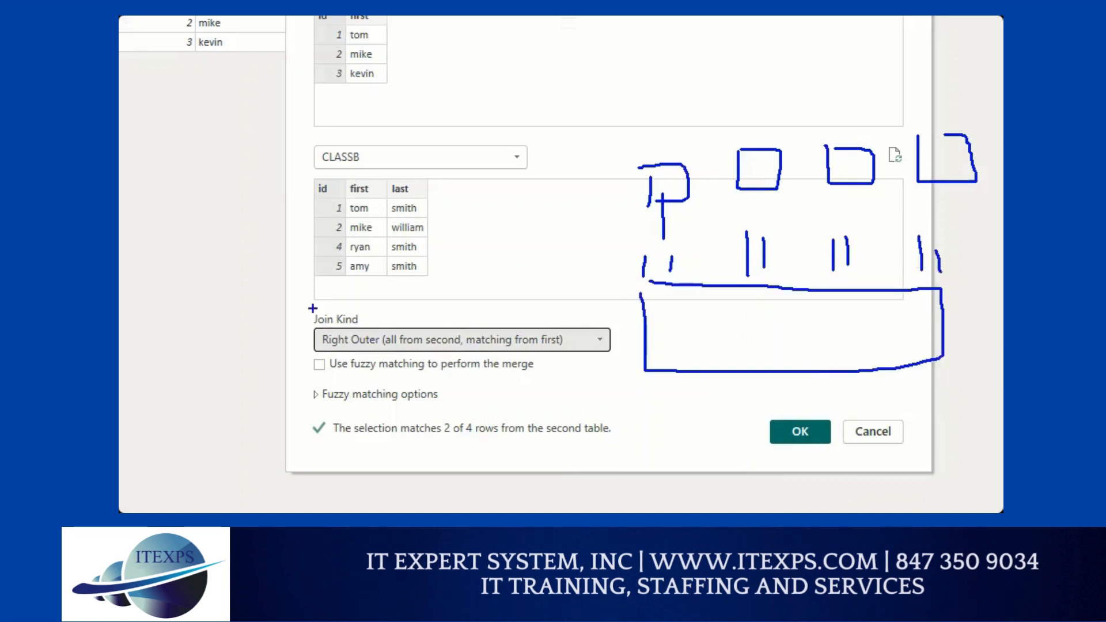
mouse_move(311, 310)
mouse_down()
mouse_move(297, 355)
mouse_move(346, 335)
mouse_up()
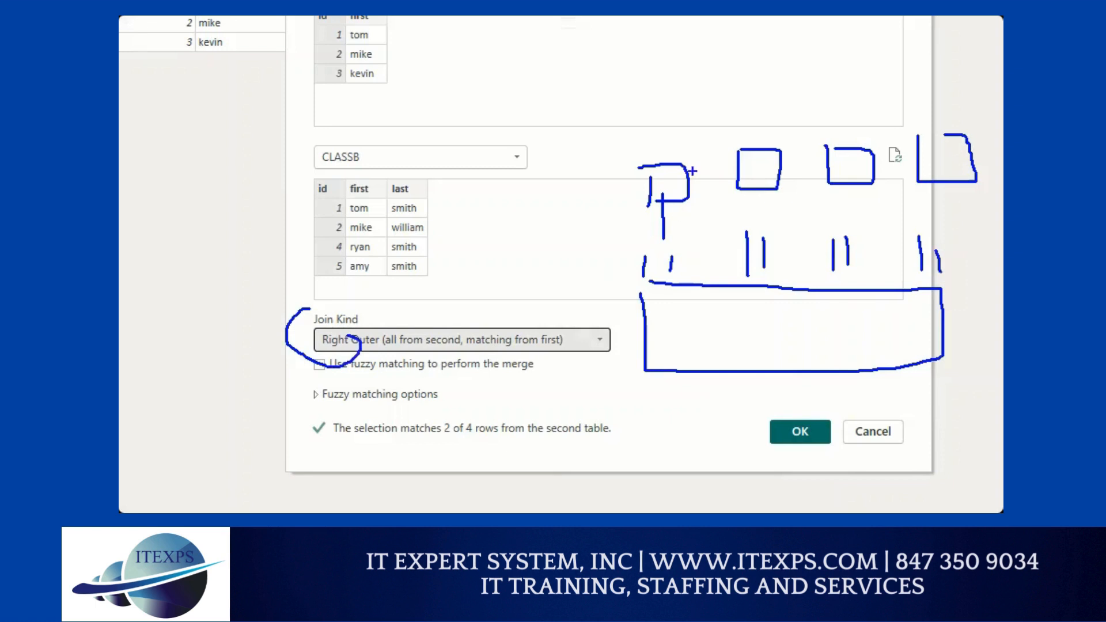
drag(668, 167, 752, 279)
drag(761, 175, 732, 291)
drag(845, 179, 749, 270)
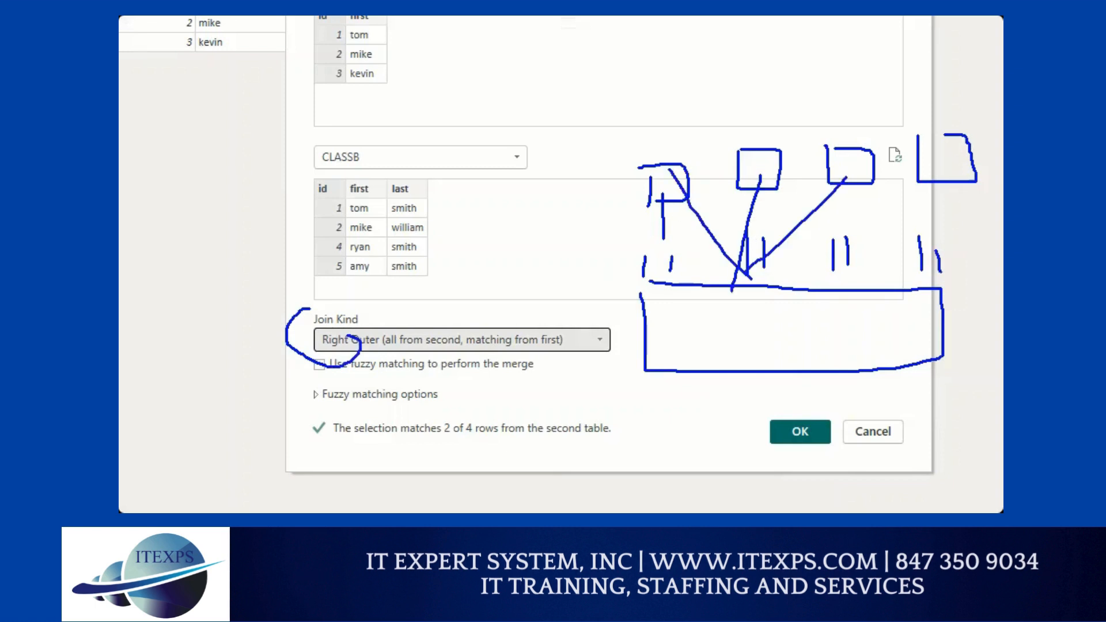
drag(945, 171, 761, 266)
drag(715, 300, 711, 366)
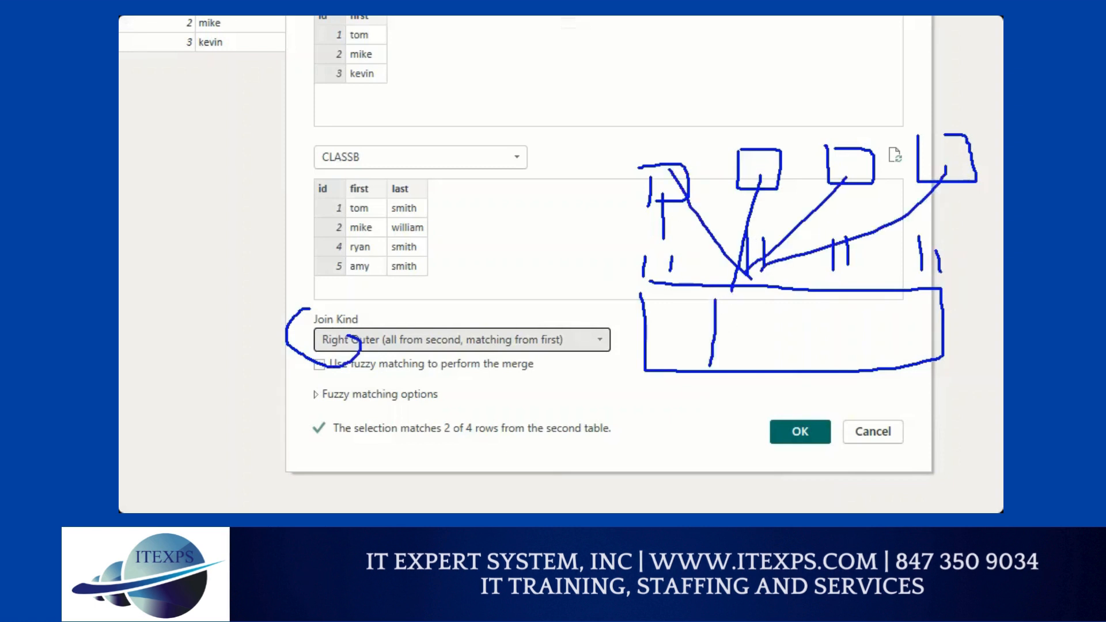
drag(772, 303, 774, 377)
mouse_move(742, 354)
mouse_down()
mouse_move(521, 247)
mouse_move(487, 262)
mouse_up()
mouse_move(501, 238)
mouse_down()
mouse_move(485, 262)
mouse_move(503, 226)
mouse_up()
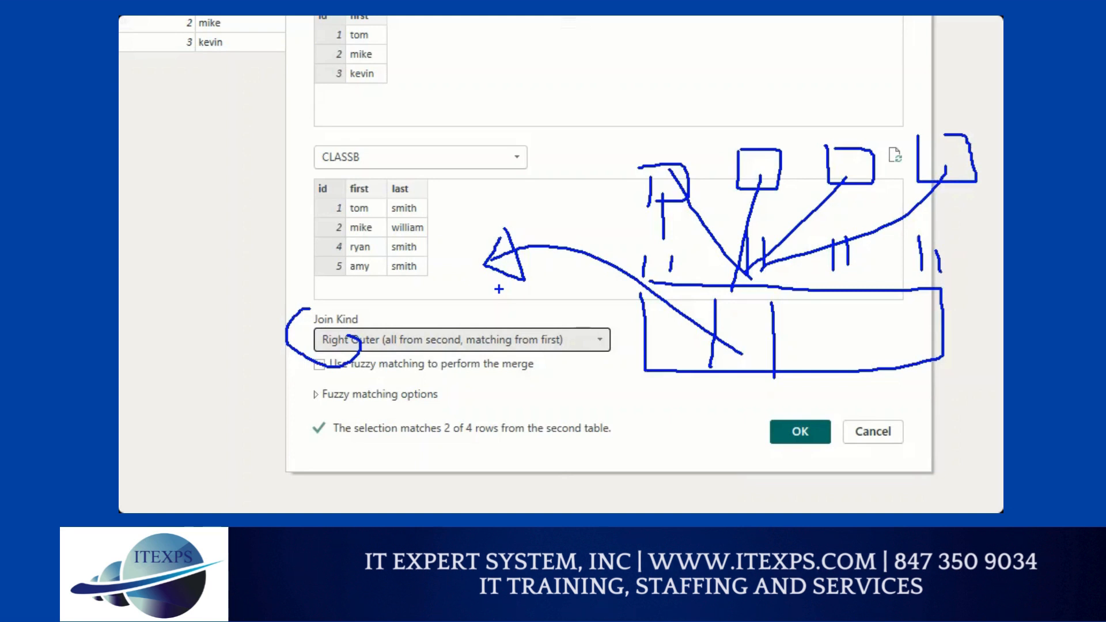
key(r)
mouse_move(641, 114)
mouse_down()
mouse_move(628, 113)
mouse_move(621, 141)
mouse_up()
drag(757, 109, 777, 123)
mouse_move(856, 101)
mouse_down()
mouse_move(844, 99)
mouse_move(856, 119)
mouse_up()
mouse_move(964, 103)
mouse_down()
mouse_move(945, 112)
mouse_move(962, 123)
mouse_up()
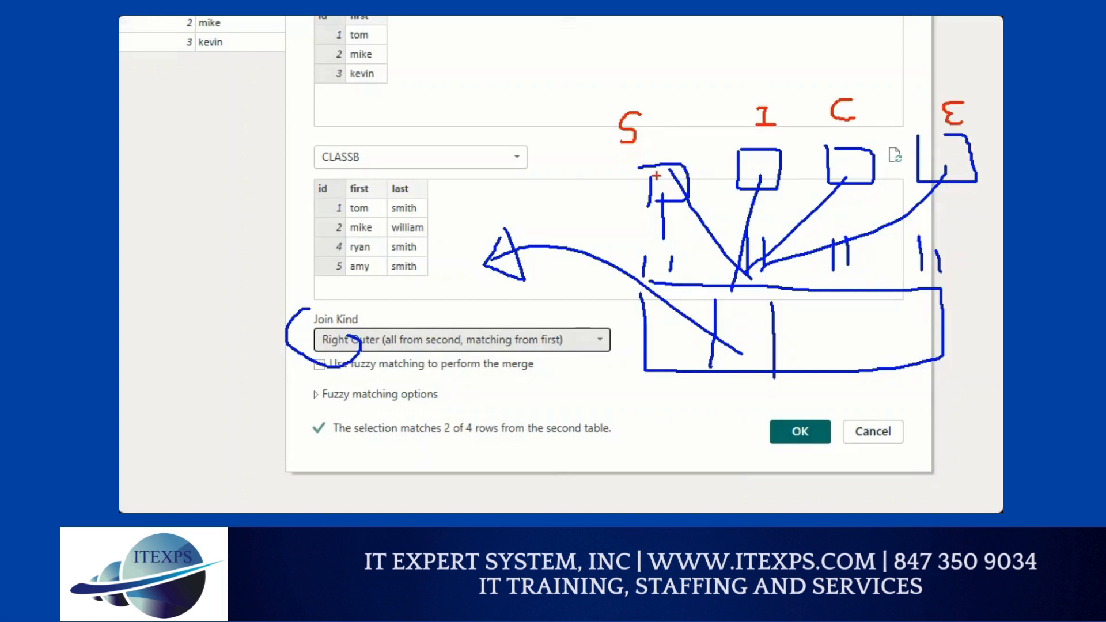
mouse_move(621, 180)
mouse_down()
mouse_move(603, 195)
mouse_move(615, 212)
mouse_up()
mouse_move(628, 198)
mouse_down()
mouse_move(634, 178)
mouse_move(627, 208)
mouse_move(649, 203)
mouse_up()
drag(790, 162, 790, 189)
mouse_move(791, 167)
mouse_down()
mouse_move(863, 173)
mouse_move(870, 146)
mouse_up()
drag(868, 190, 869, 211)
drag(868, 184, 880, 197)
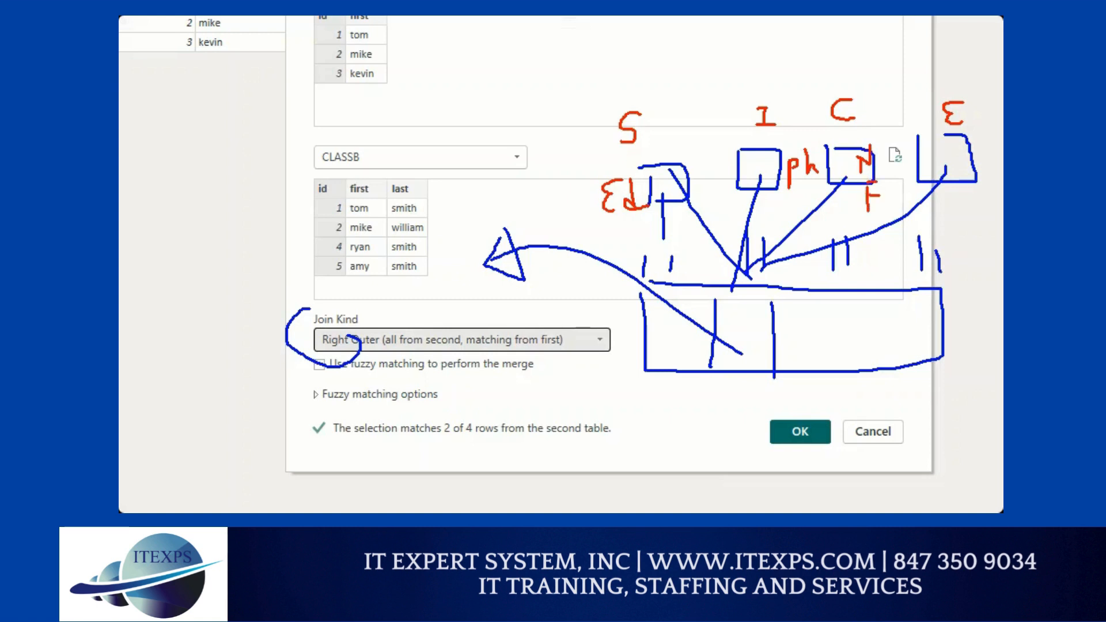
drag(957, 158, 960, 183)
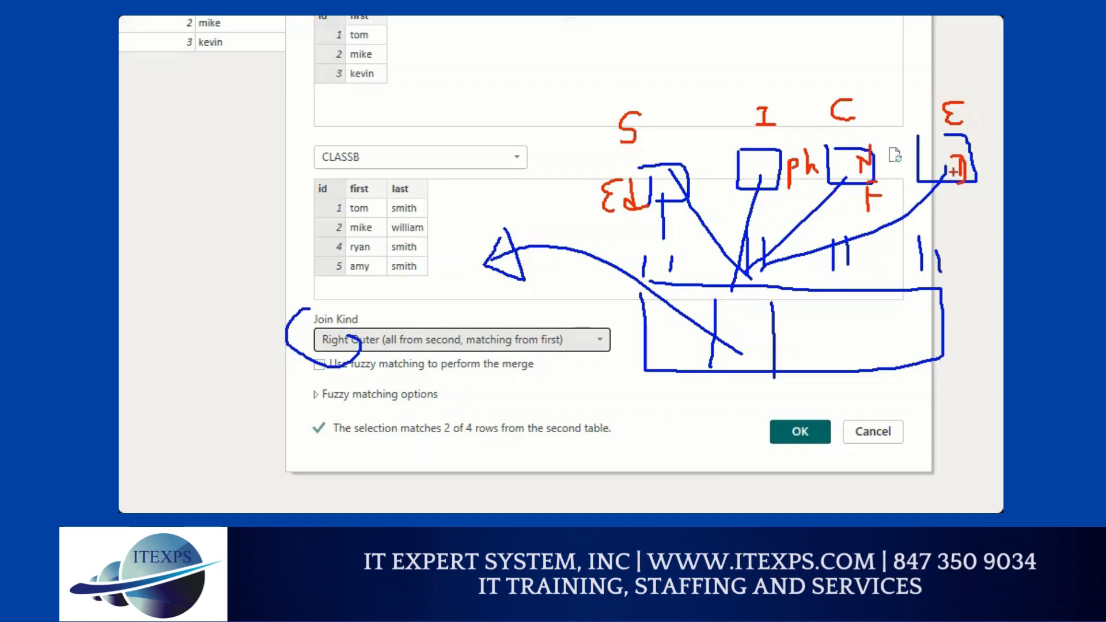
mouse_move(654, 301)
mouse_down()
mouse_move(722, 285)
mouse_move(721, 389)
mouse_move(696, 362)
mouse_up()
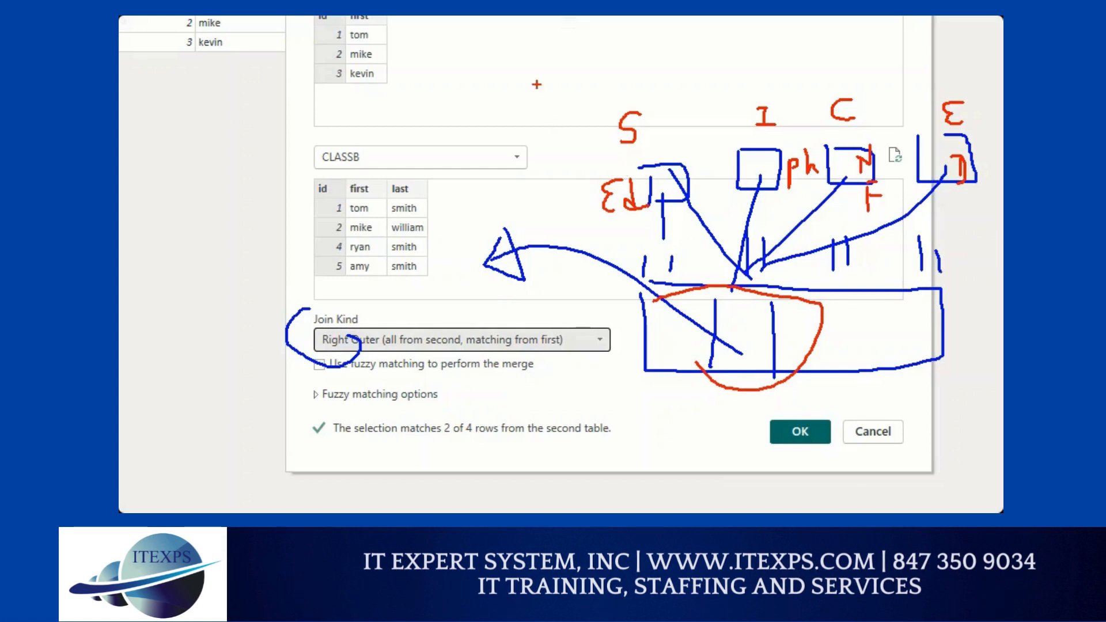
mouse_move(512, 58)
mouse_down()
mouse_move(551, 83)
mouse_move(523, 102)
mouse_move(512, 57)
mouse_move(521, 55)
mouse_up()
mouse_move(614, 47)
mouse_down()
mouse_move(615, 86)
mouse_move(661, 73)
mouse_move(615, 34)
mouse_up()
mouse_move(547, 105)
mouse_down()
mouse_move(595, 144)
mouse_move(632, 104)
mouse_up()
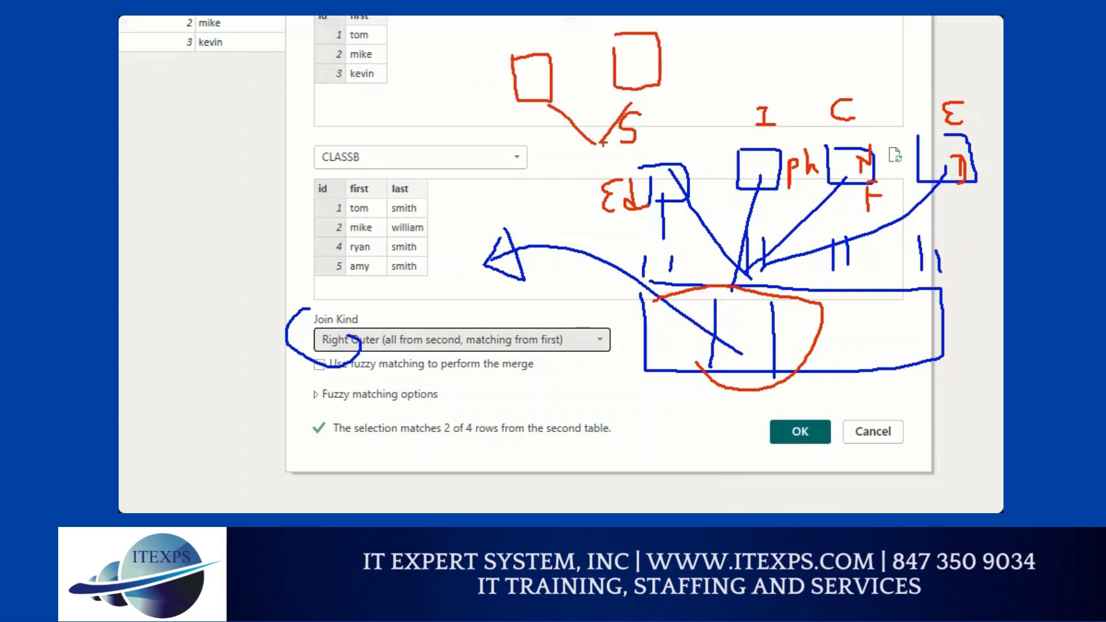
mouse_move(607, 148)
mouse_down()
mouse_move(611, 210)
mouse_move(624, 158)
mouse_move(708, 186)
mouse_up()
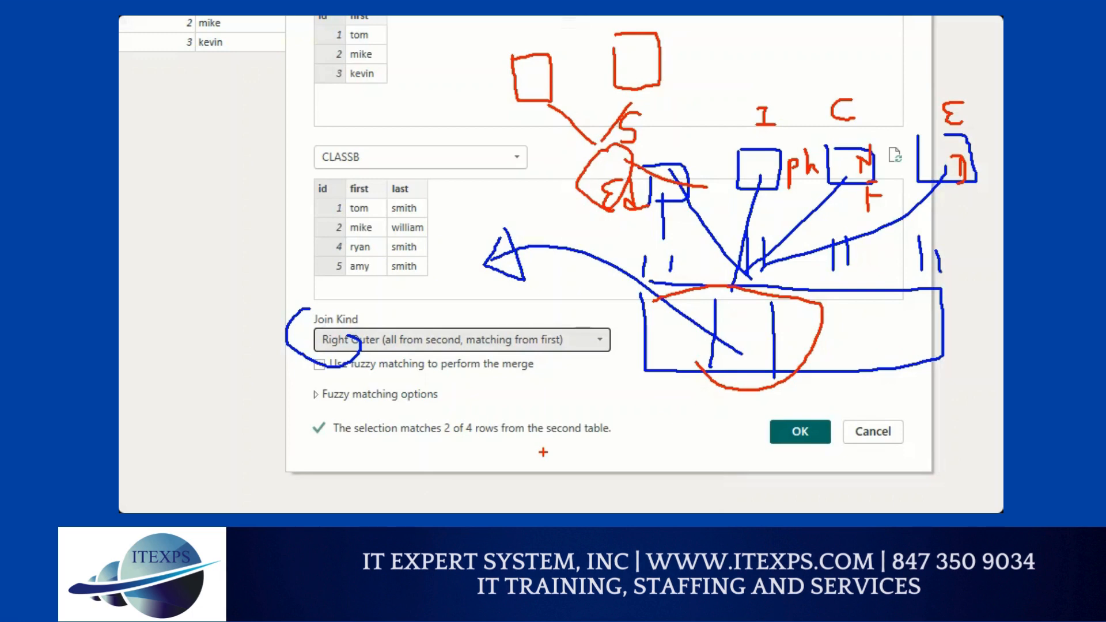
key(Escape)
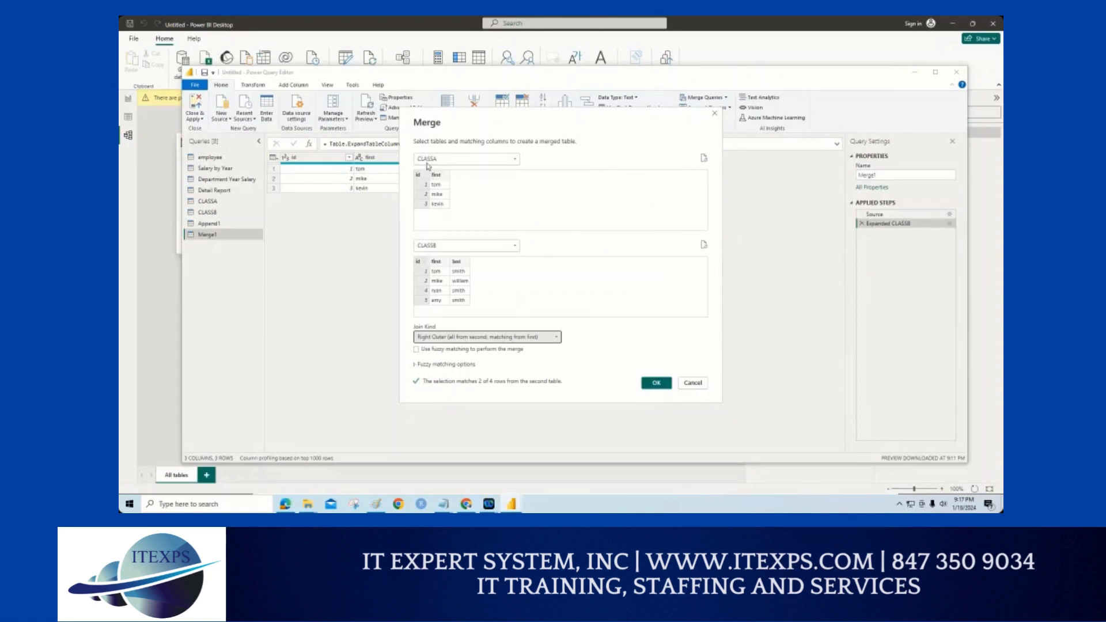
- Replace CLASSA with Append1 as the first table of the merge
click(436, 160)
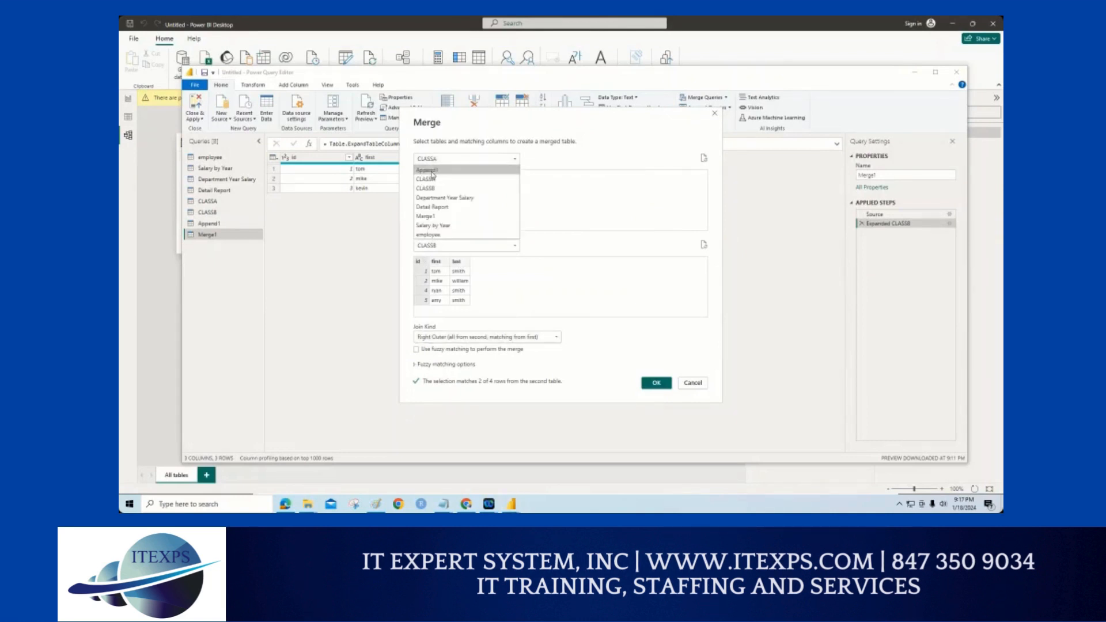
click(433, 170)
click(433, 159)
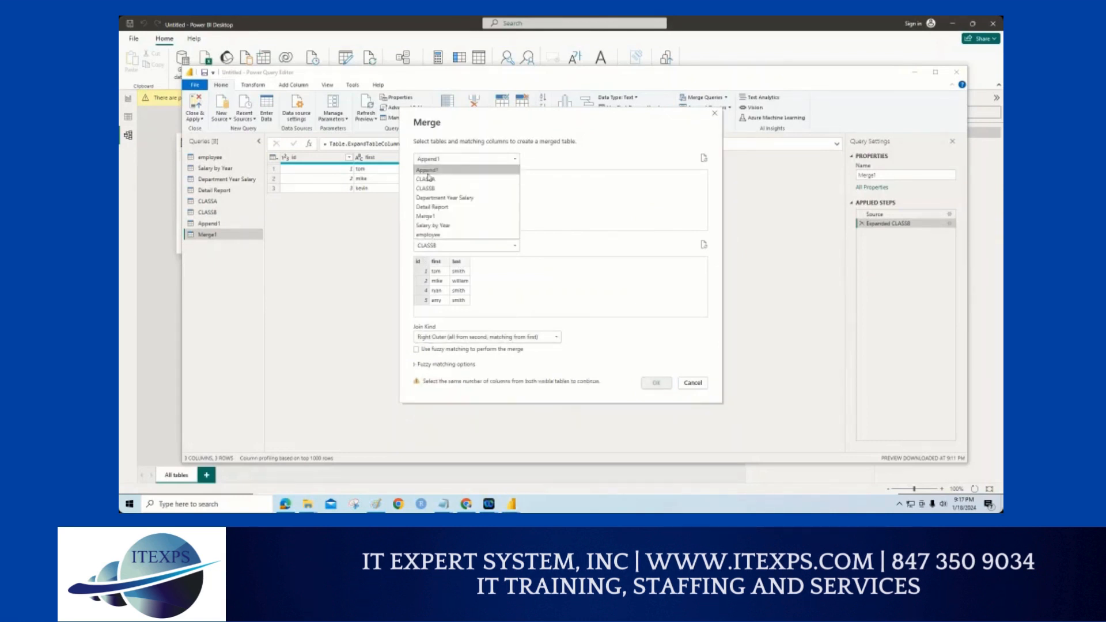
click(563, 197)
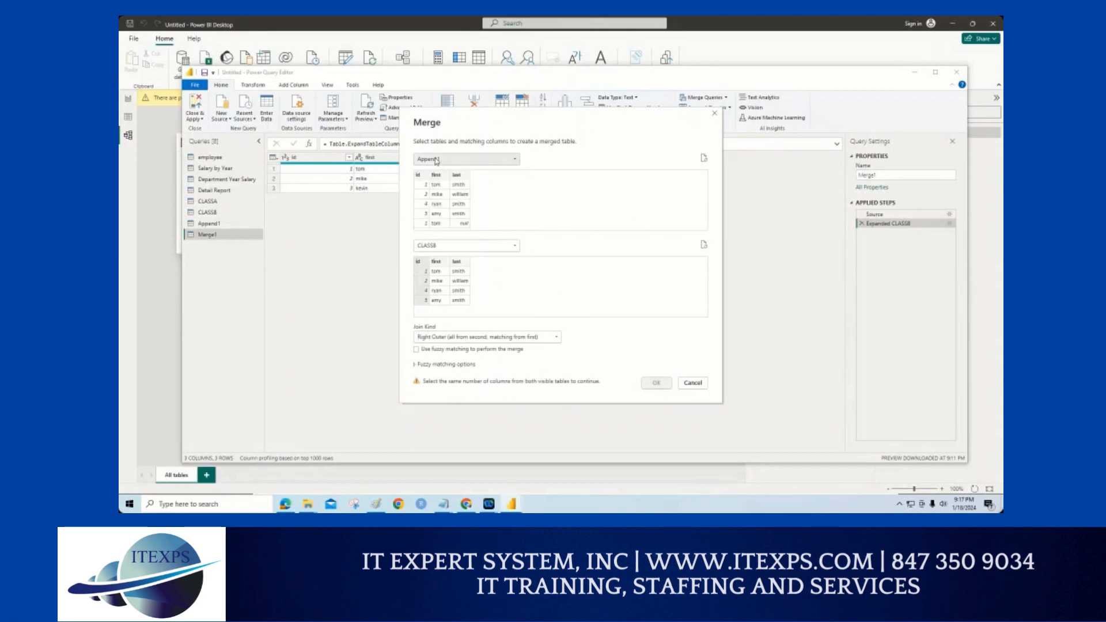
key(ctrl+1)
click(245, 200)
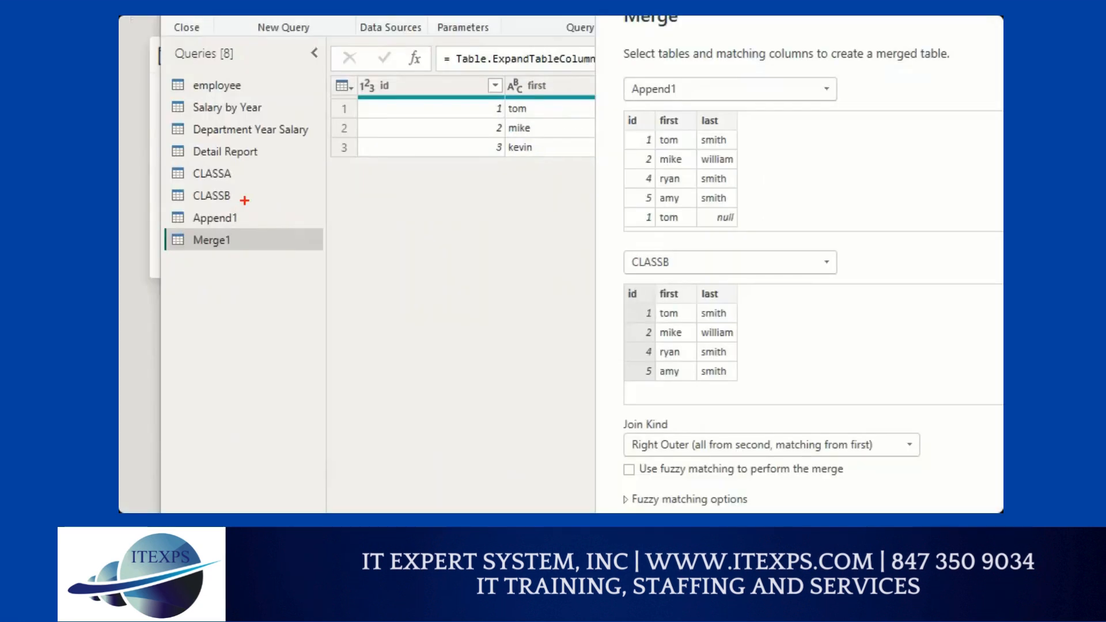
mouse_move(245, 200)
mouse_down()
mouse_move(162, 223)
mouse_move(216, 203)
mouse_move(274, 276)
mouse_move(240, 267)
mouse_move(236, 285)
mouse_move(250, 297)
mouse_move(239, 345)
mouse_move(263, 371)
mouse_move(258, 438)
mouse_up()
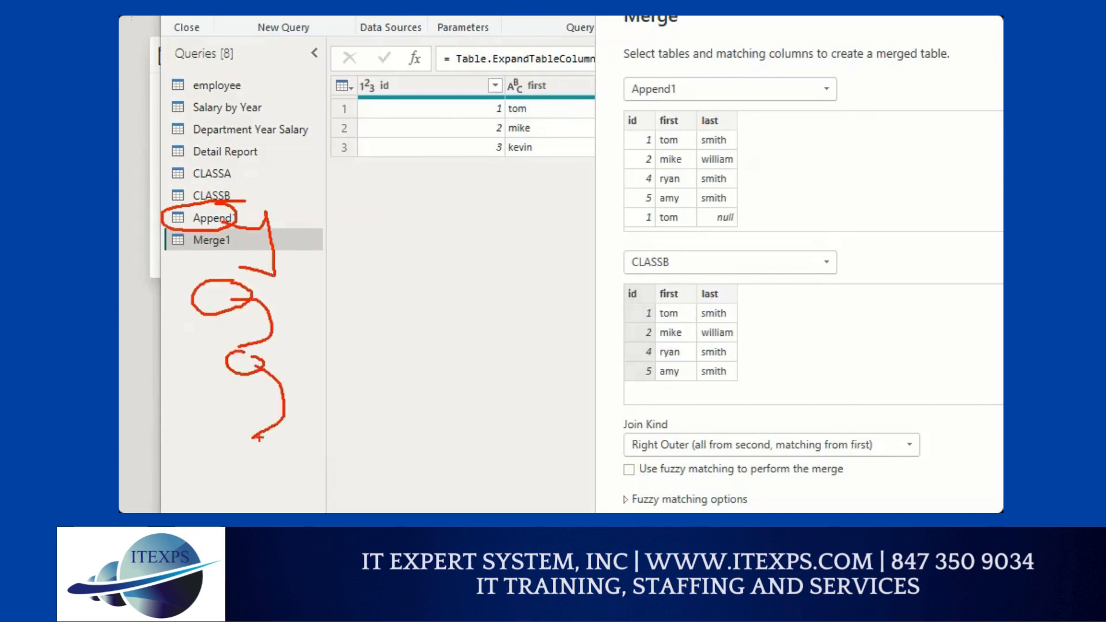
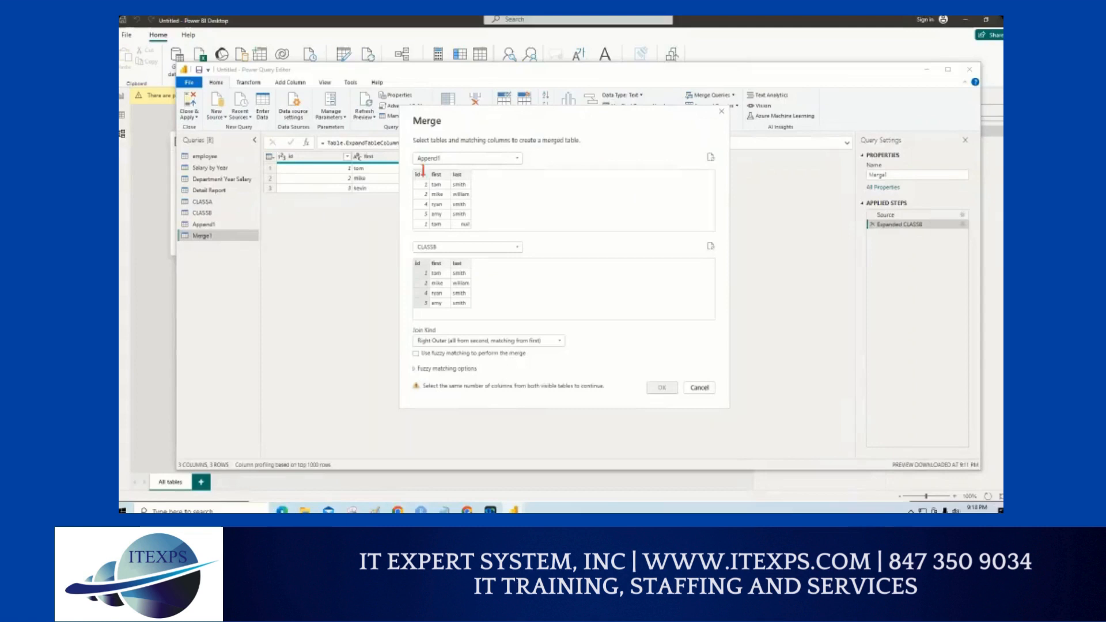
- Match Append1 with CLASSB on their id columns and create the Right Outer merge as a new query
click(412, 171)
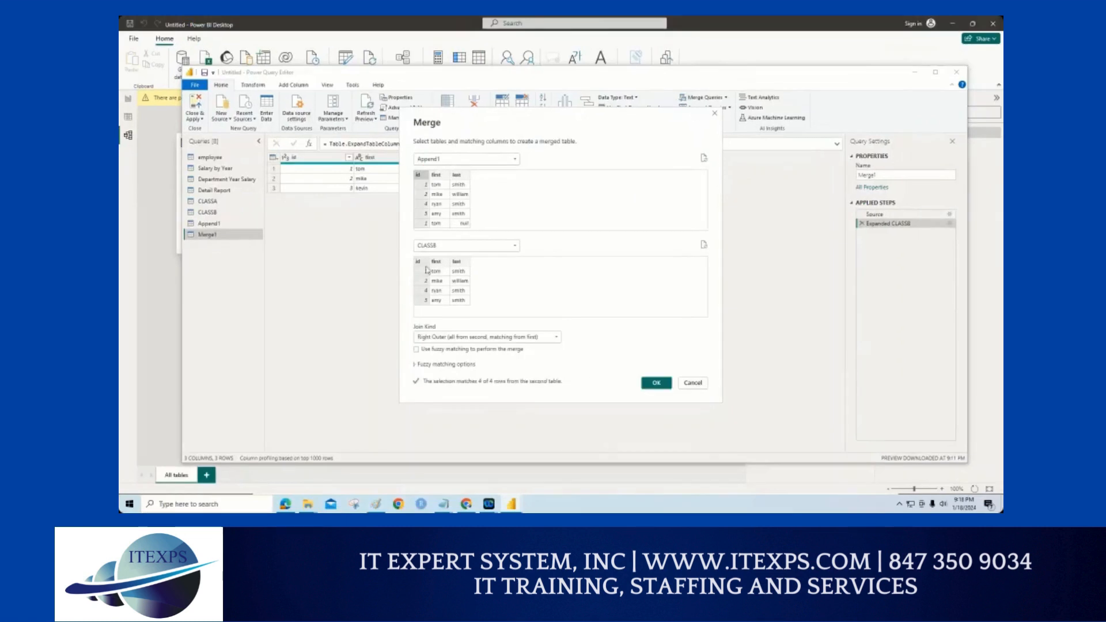
click(657, 384)
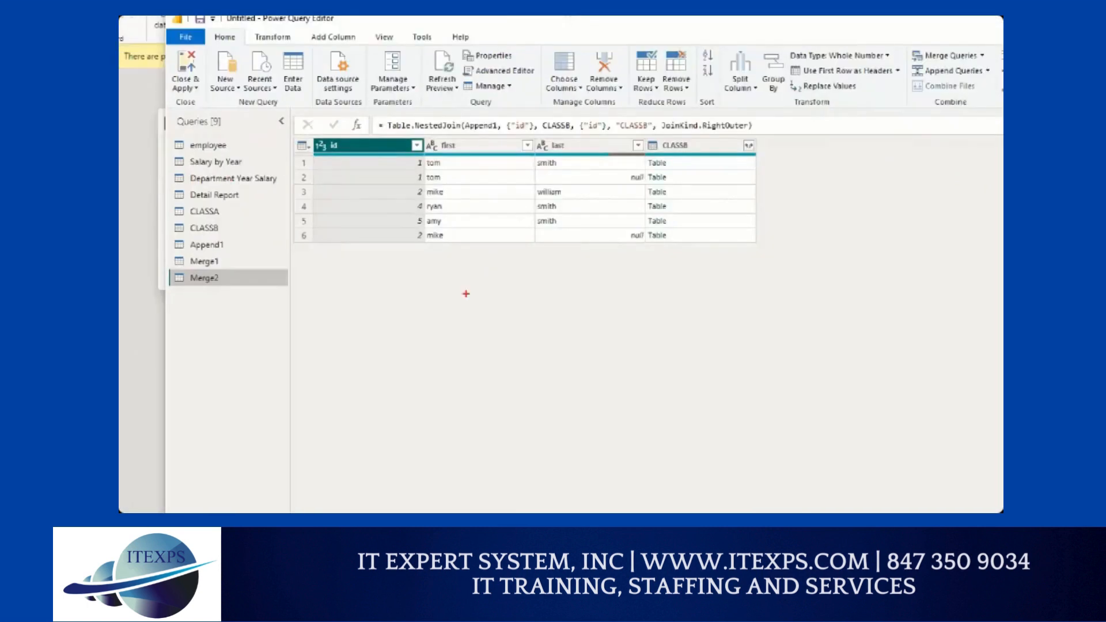
drag(458, 279, 458, 317)
drag(429, 275, 467, 293)
click(489, 311)
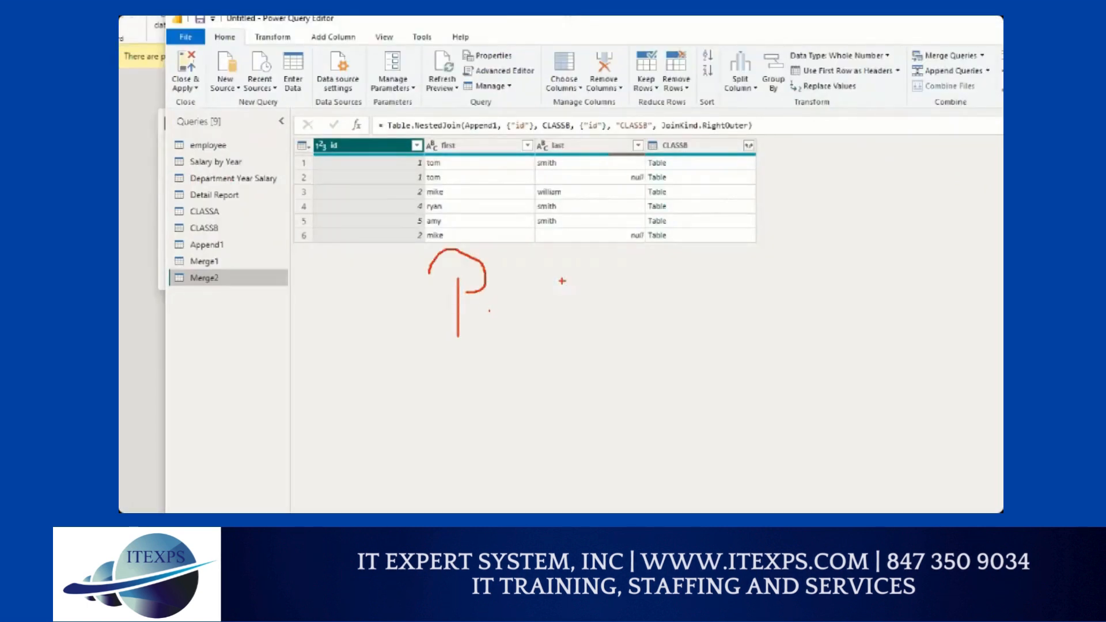
mouse_move(560, 278)
mouse_down()
mouse_move(572, 315)
mouse_move(594, 299)
mouse_move(605, 312)
mouse_move(650, 301)
mouse_up()
mouse_move(565, 326)
mouse_down()
mouse_move(653, 308)
mouse_move(674, 315)
mouse_up()
mouse_move(631, 355)
mouse_down()
mouse_move(602, 371)
mouse_move(620, 391)
mouse_up()
mouse_move(636, 354)
mouse_down()
mouse_move(629, 385)
mouse_move(662, 379)
mouse_up()
drag(602, 399, 652, 396)
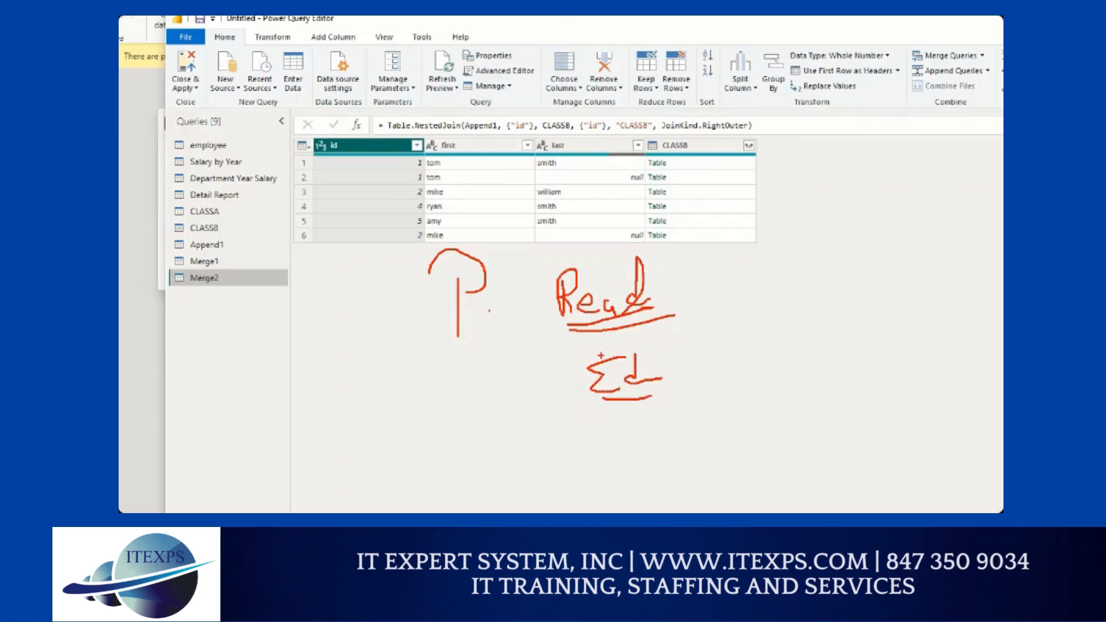
key(Escape)
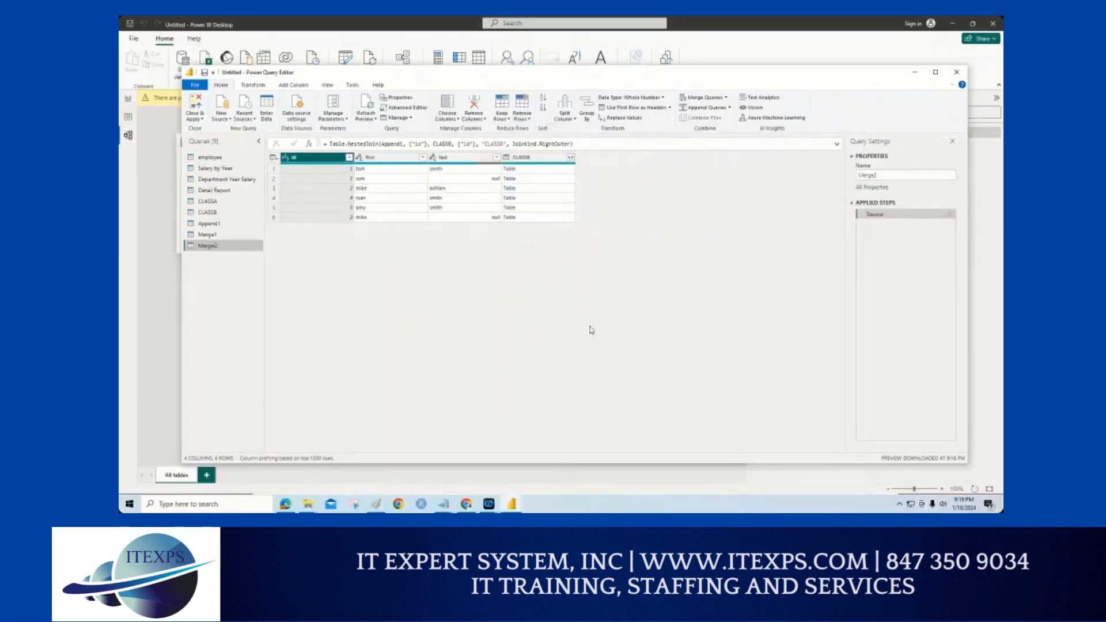
- Review the M code of the CLASSA query in the Advanced Editor and close it without changes
click(208, 201)
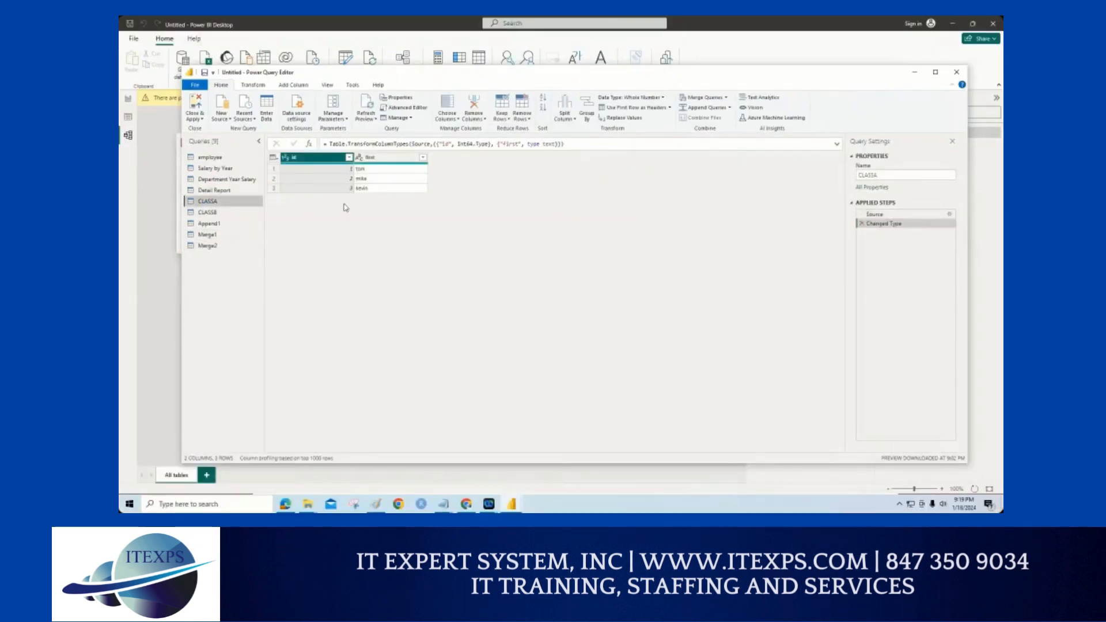
click(329, 172)
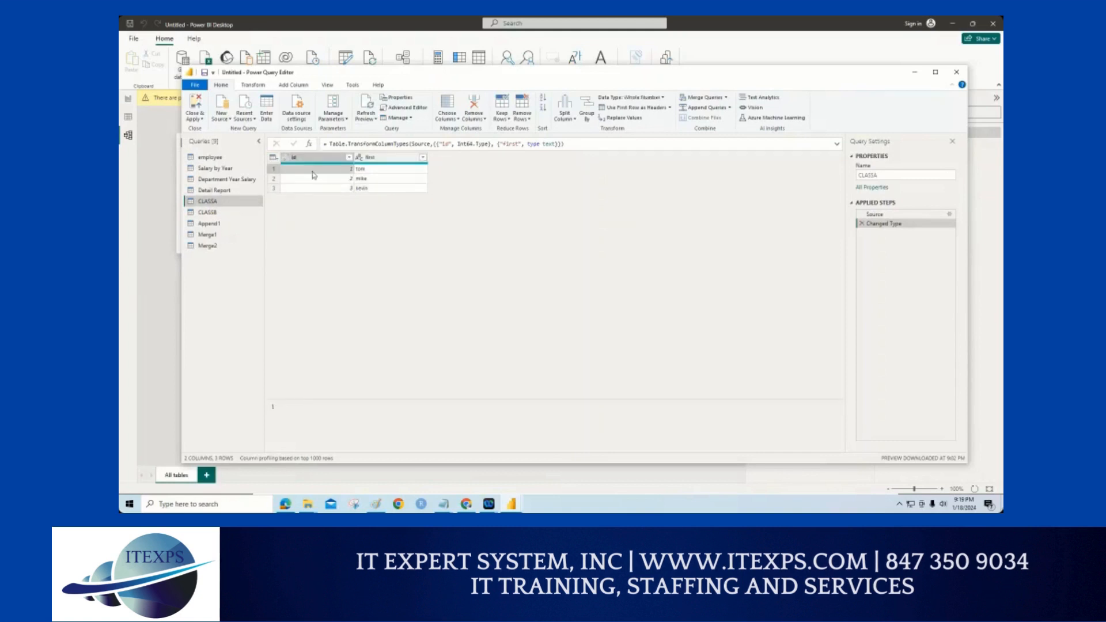
right_click(243, 206)
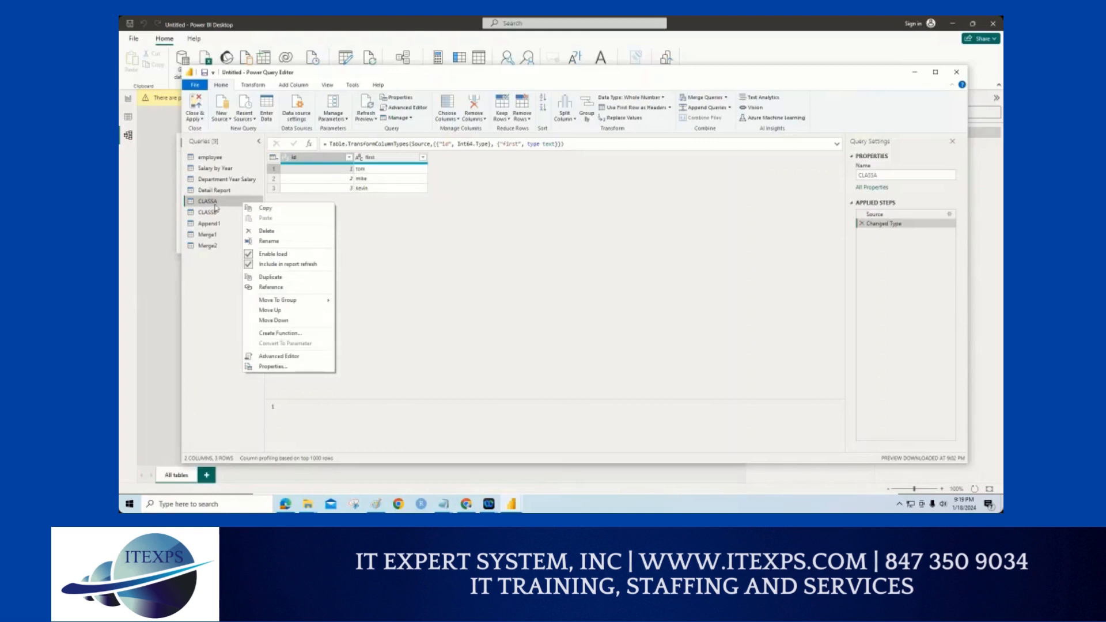
click(289, 358)
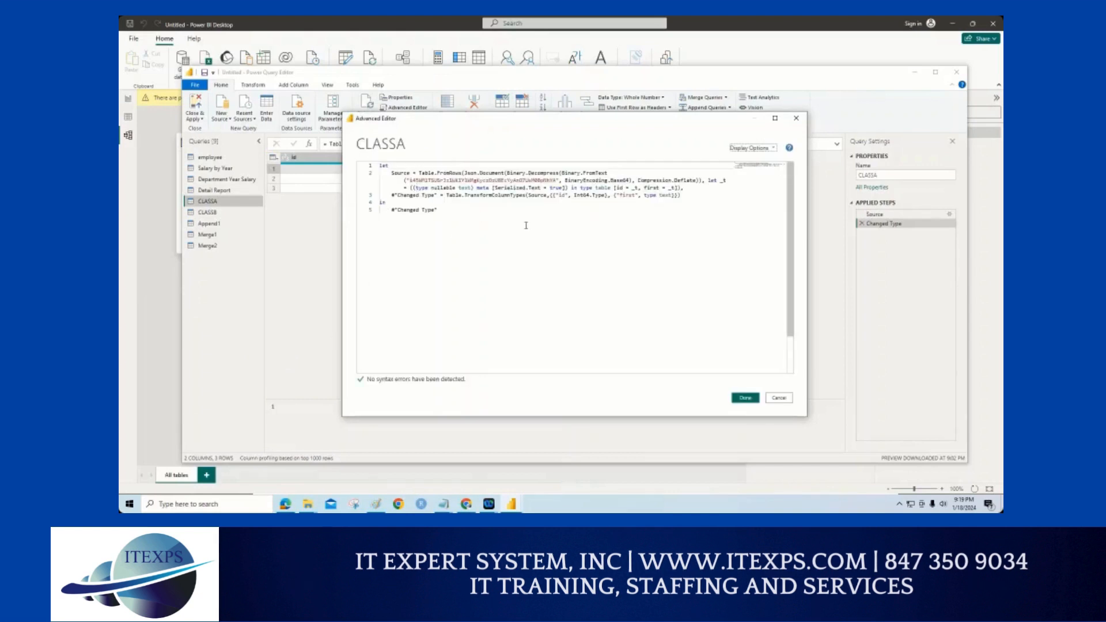
drag(526, 226, 367, 174)
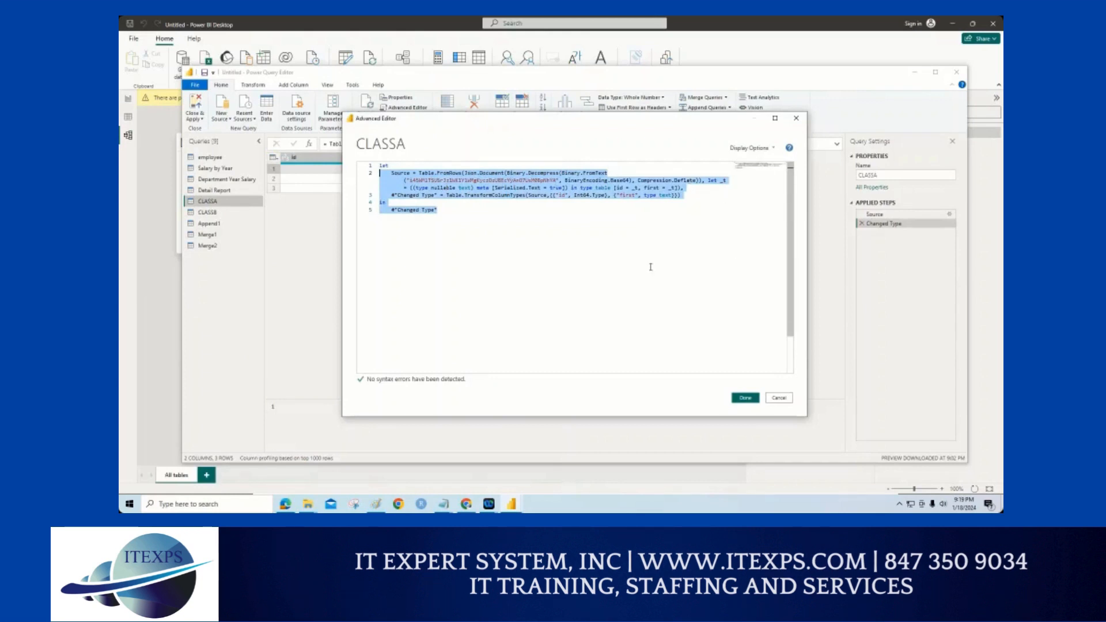
click(777, 401)
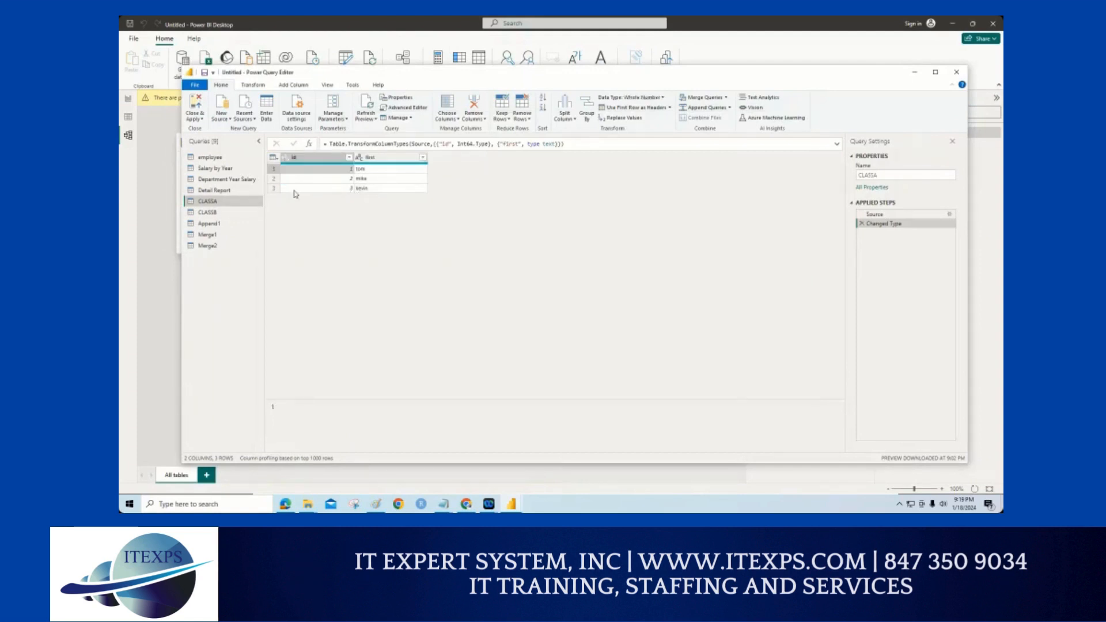
- Inspect the individual records of the CLASSA query one row at a time
click(275, 186)
click(275, 179)
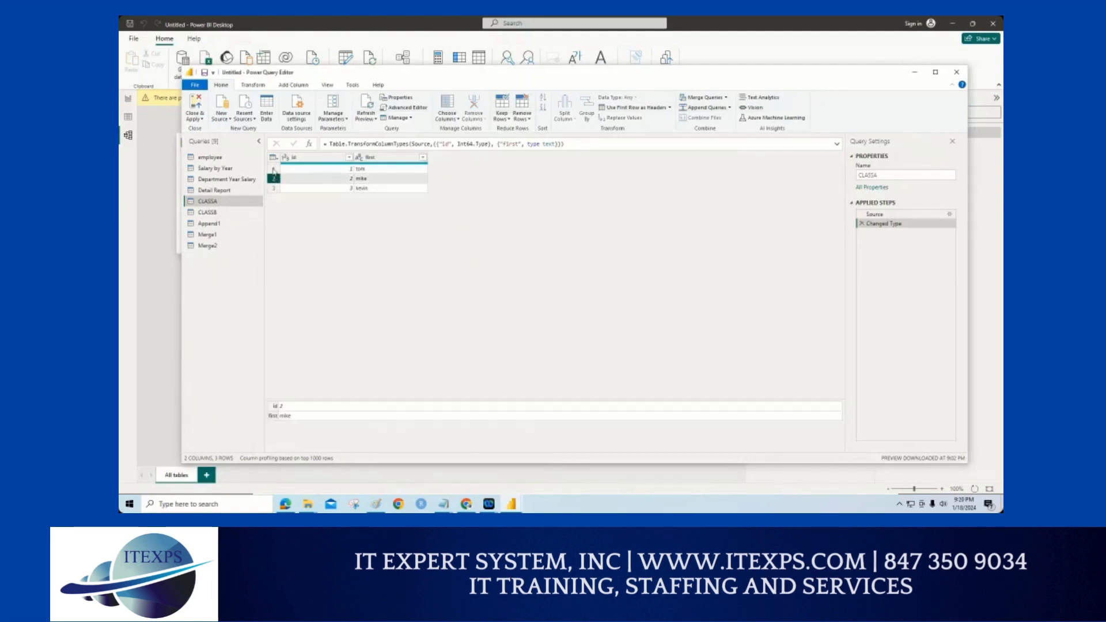
click(274, 170)
click(274, 188)
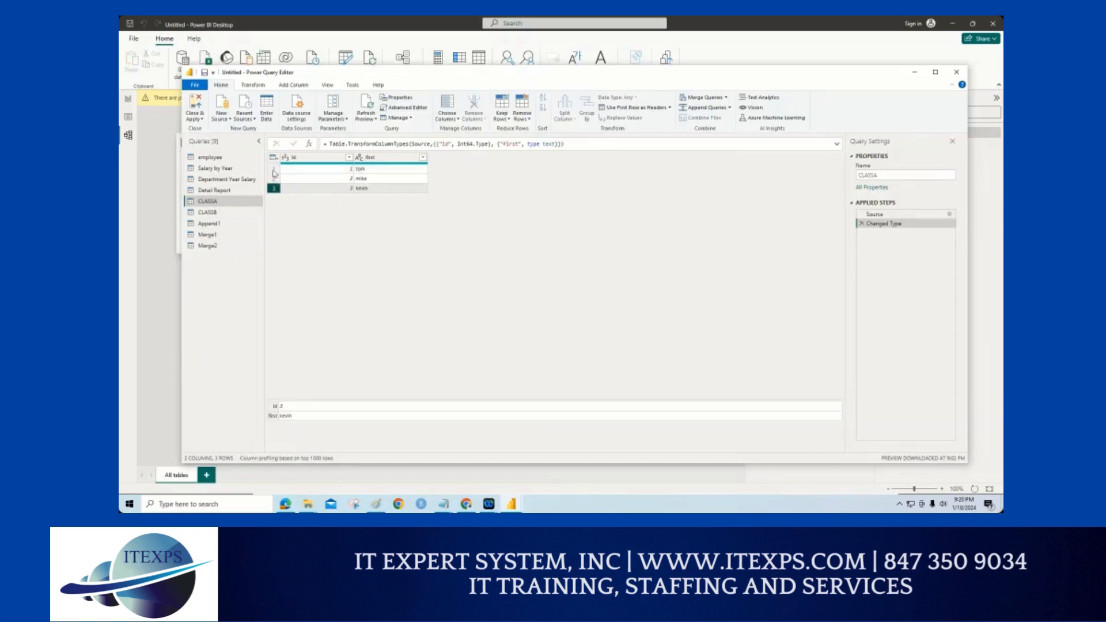
click(274, 170)
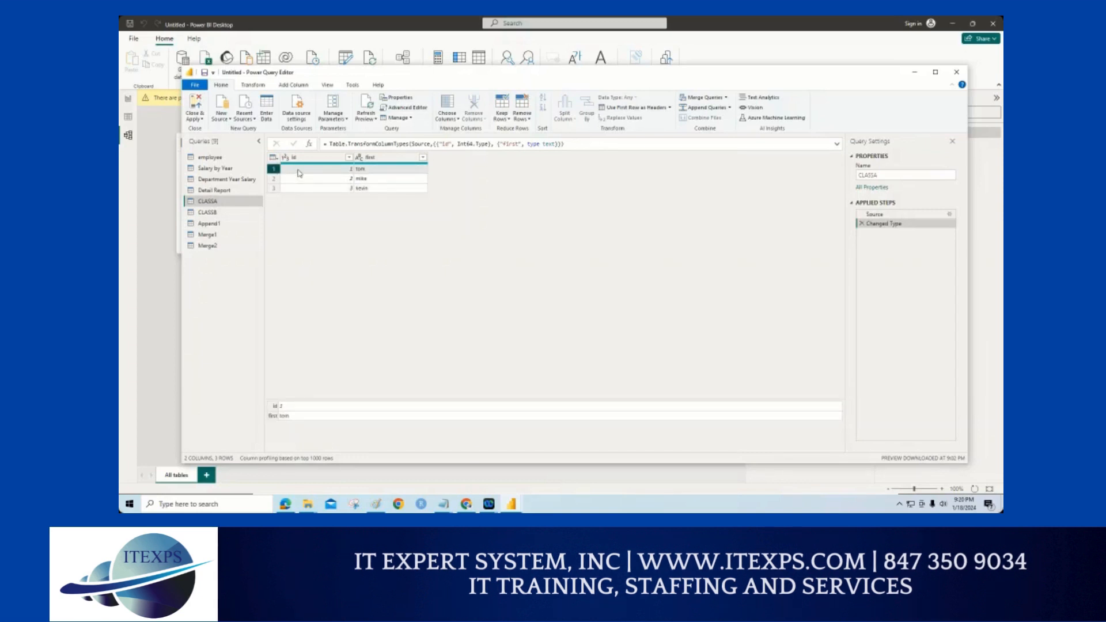
right_click(236, 203)
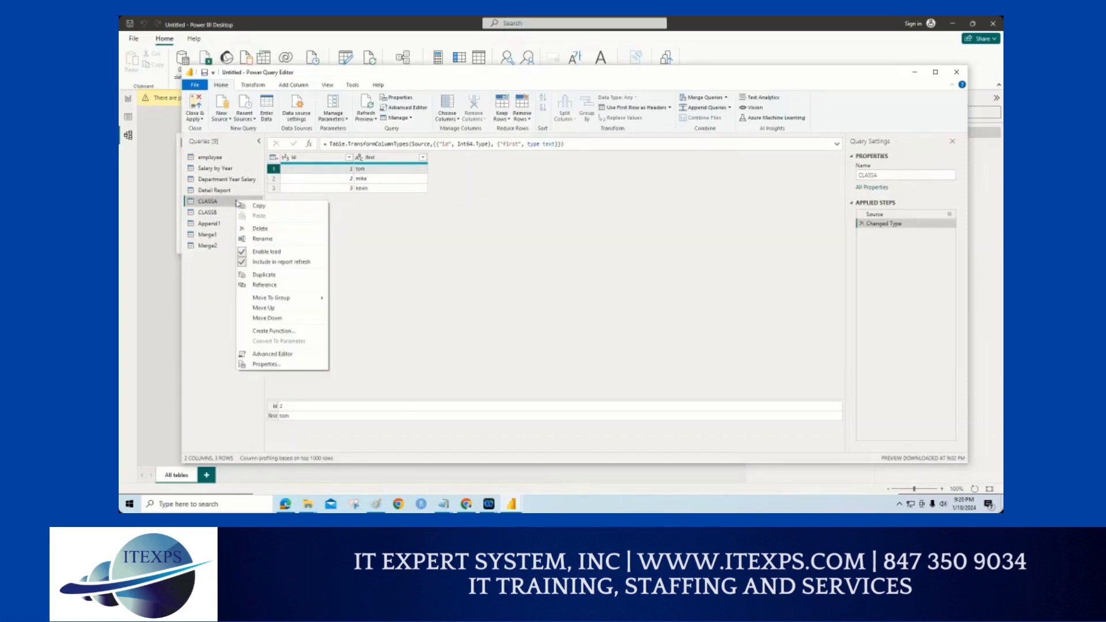
click(369, 290)
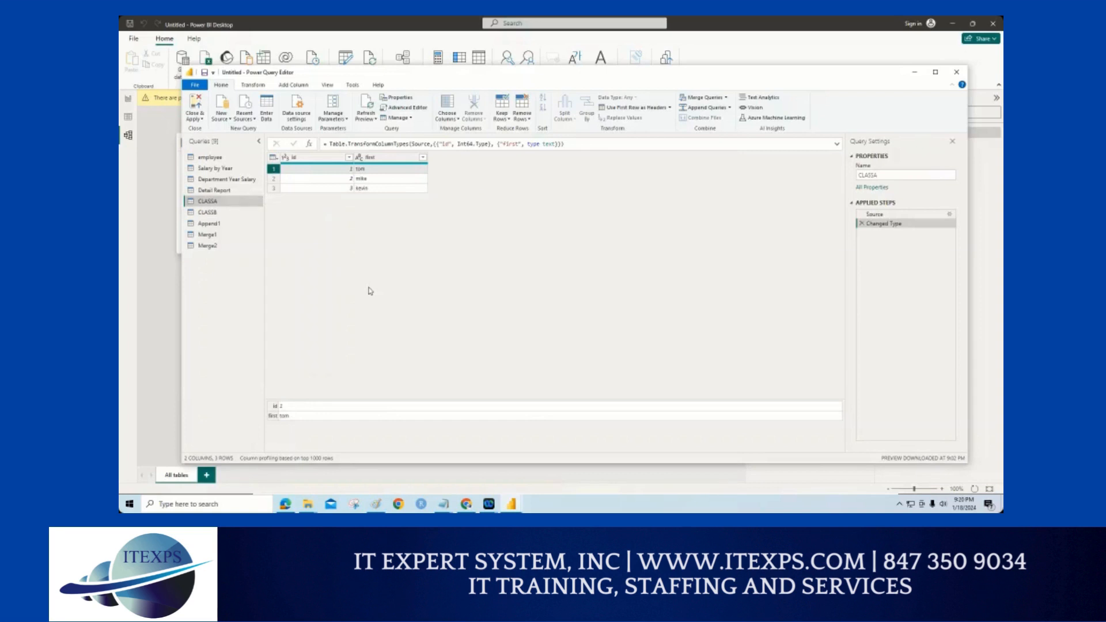
right_click(228, 205)
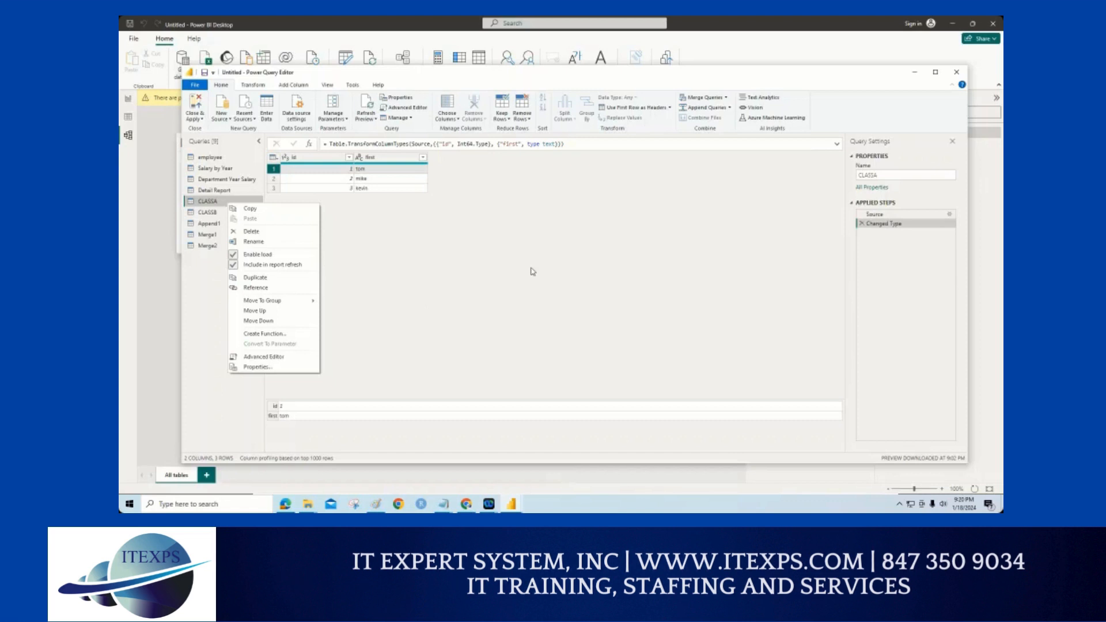
click(413, 258)
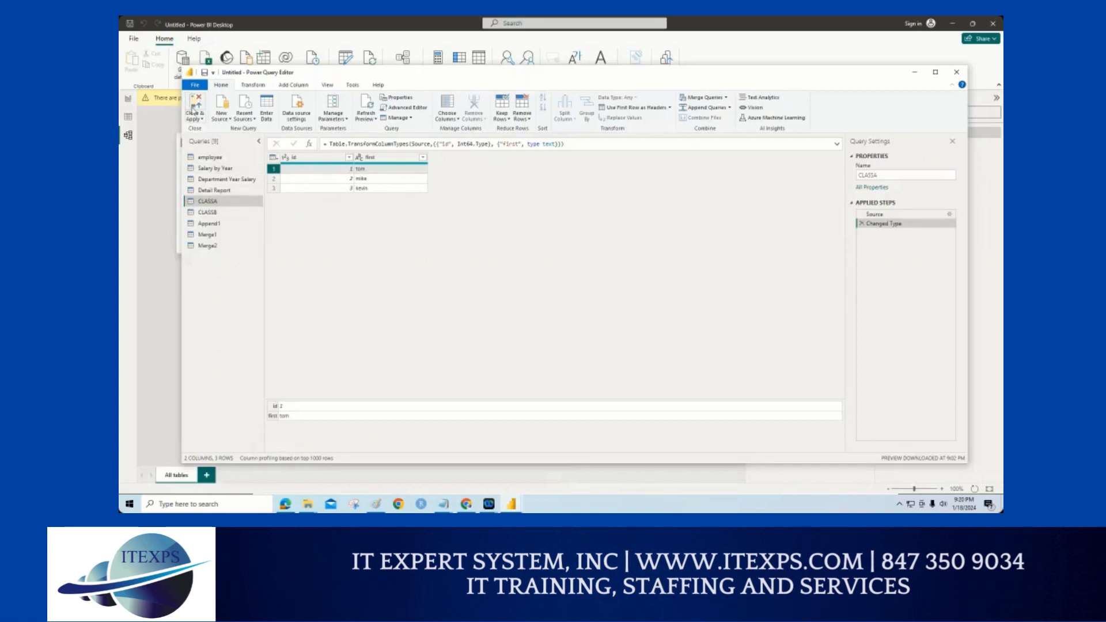
- Close the query editor with its changes applied to the model, and switch to the table data view
click(193, 107)
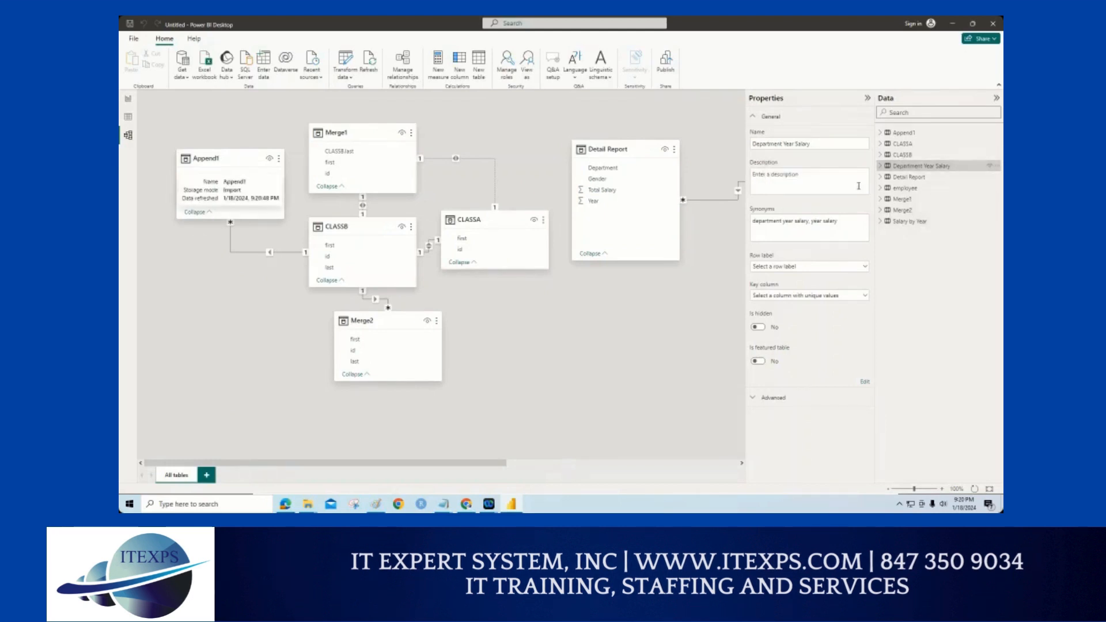
click(904, 199)
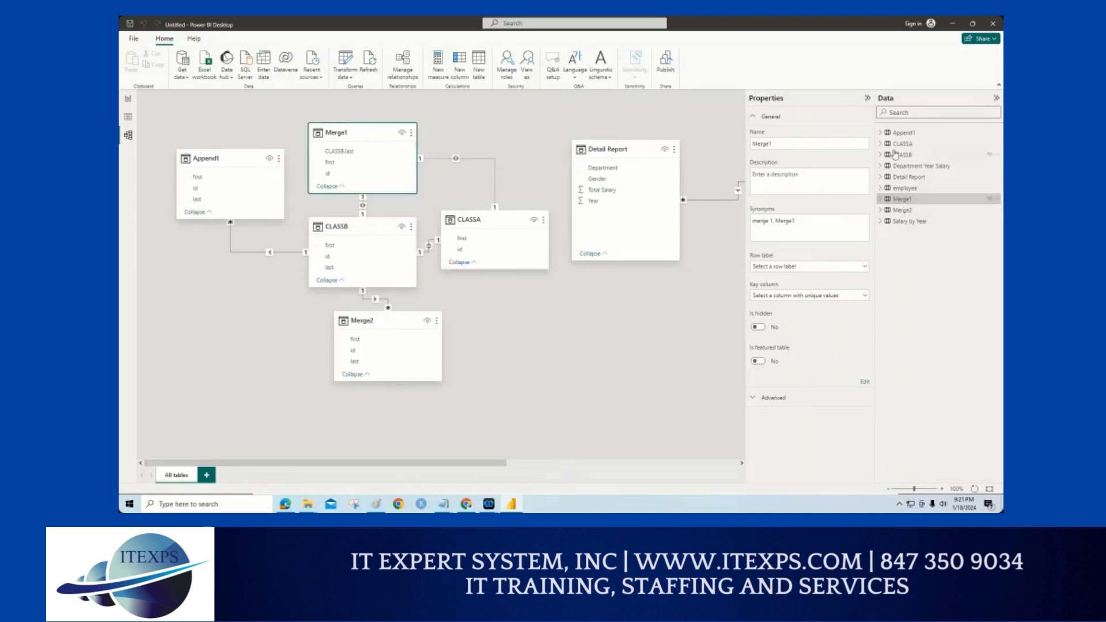
click(903, 144)
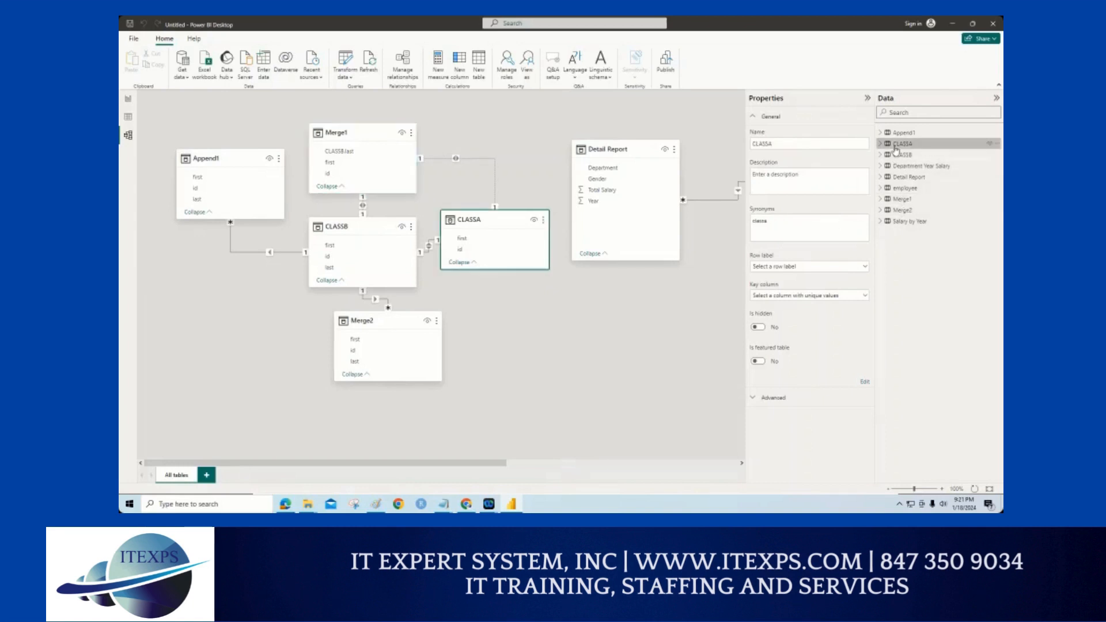
click(128, 117)
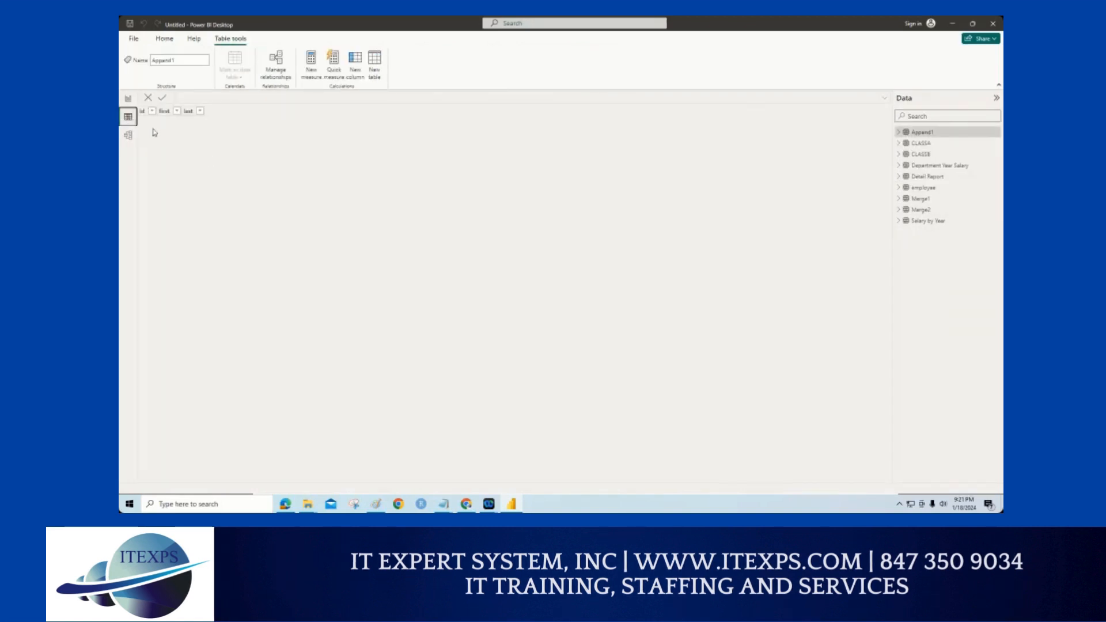
- Examine the id and first columns and their rows in the loaded CLASSA table
click(924, 149)
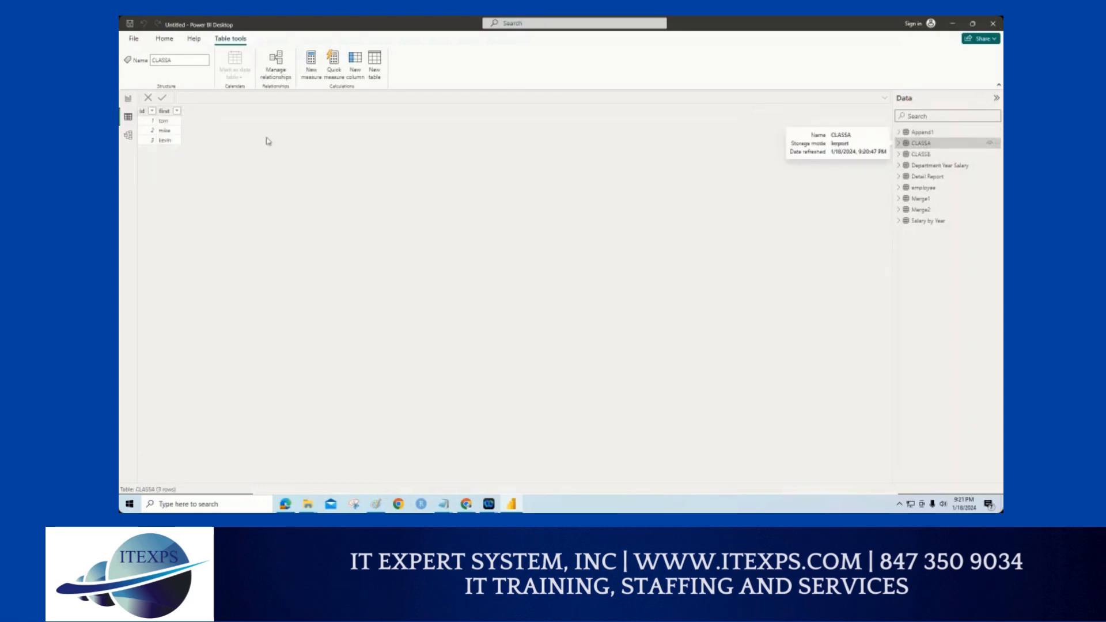
click(153, 127)
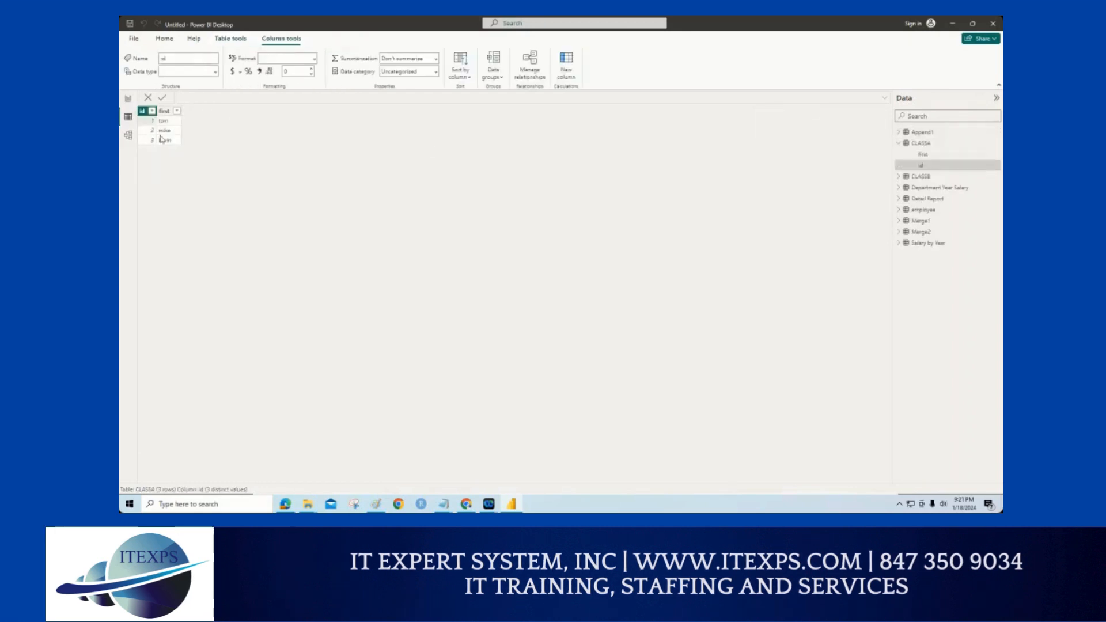
click(171, 143)
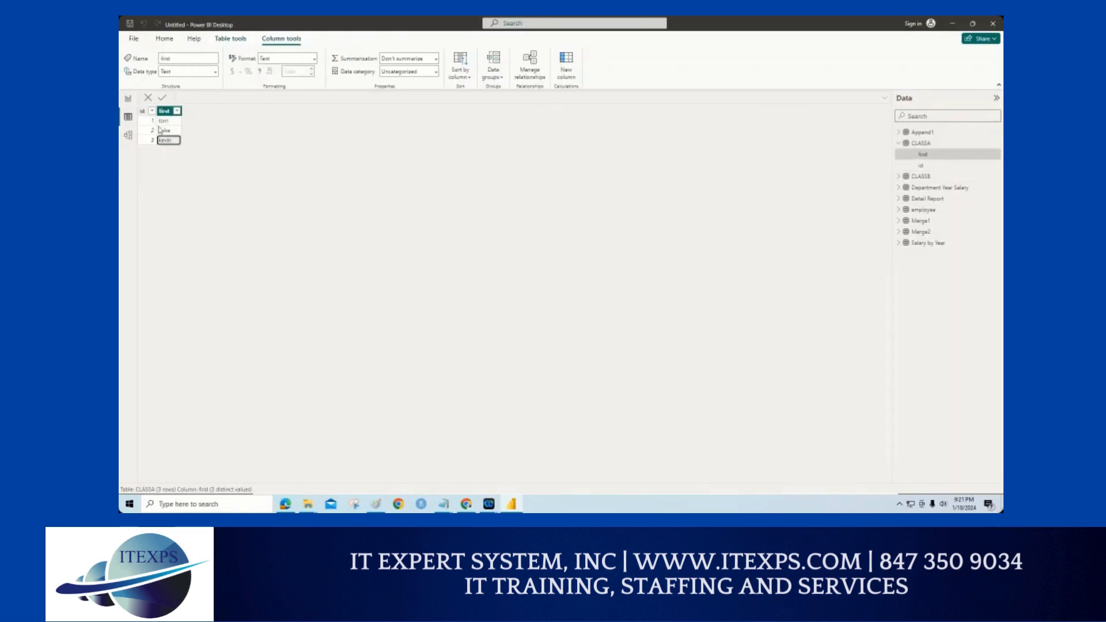
click(166, 131)
click(153, 125)
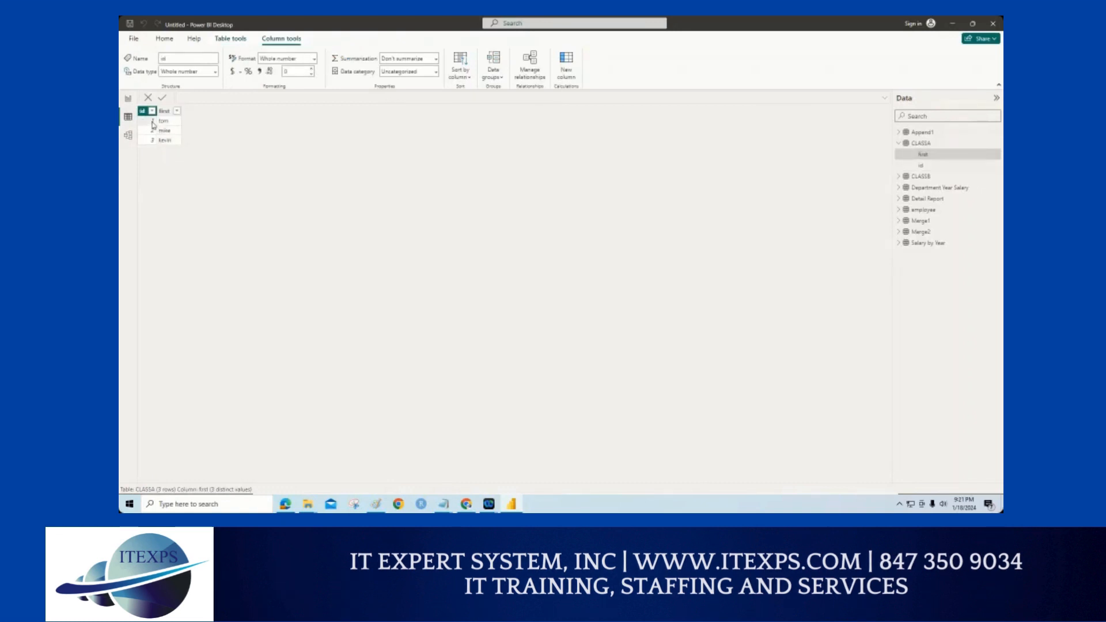
drag(151, 128, 153, 130)
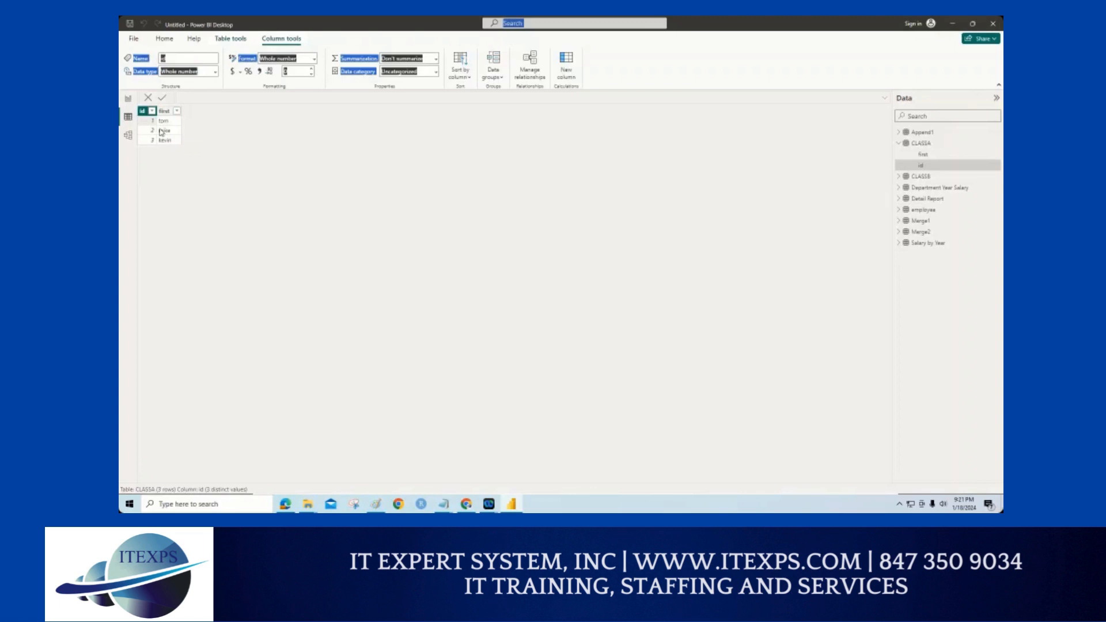
click(161, 130)
click(153, 126)
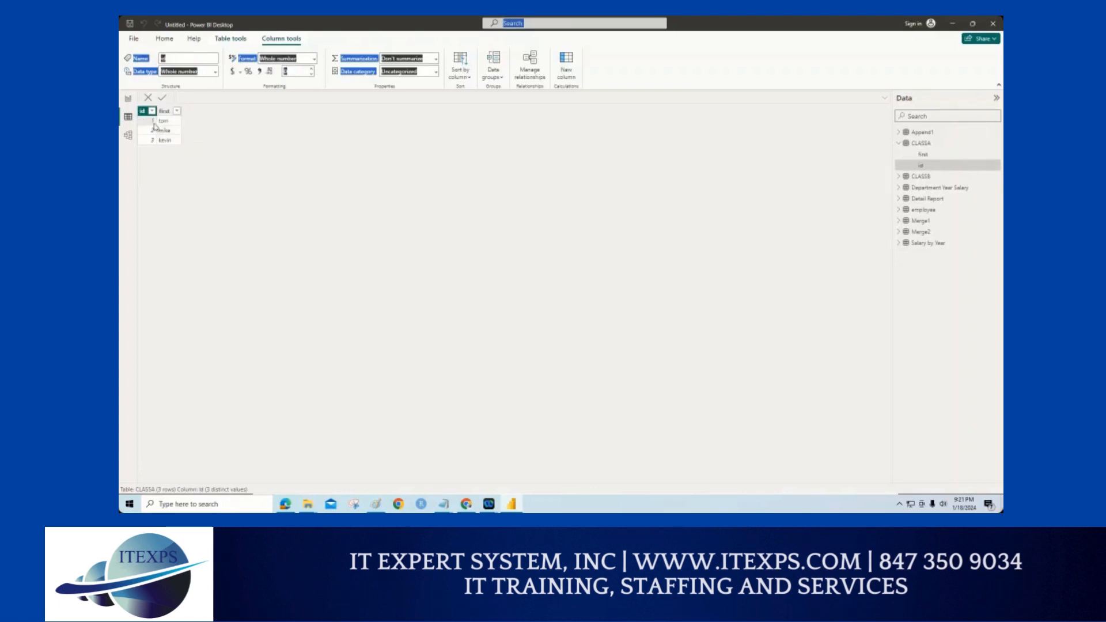
click(166, 134)
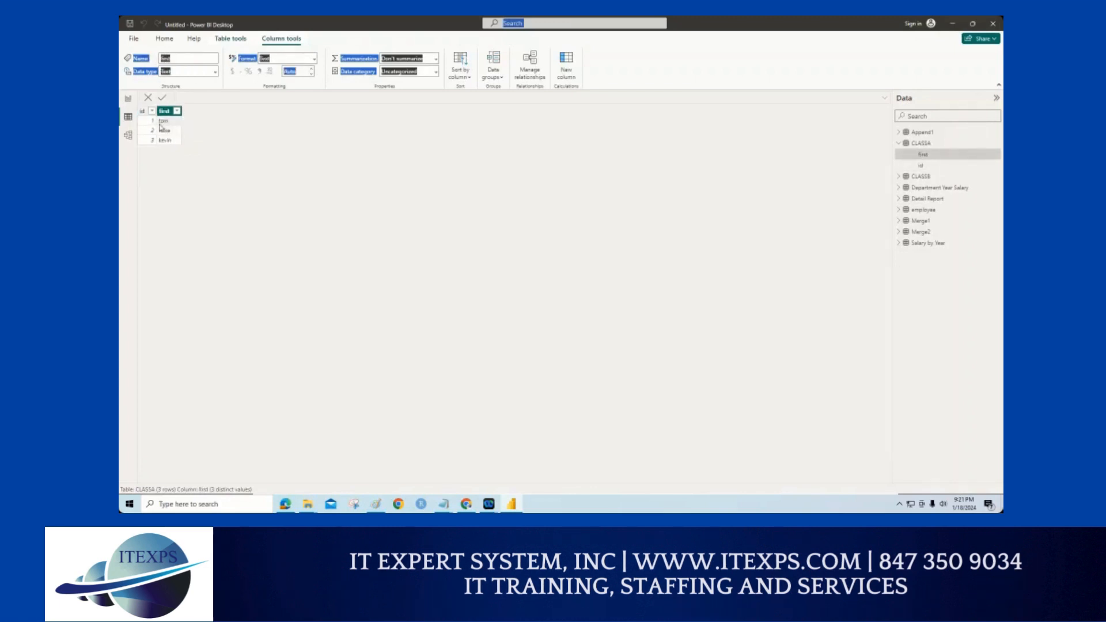
click(208, 151)
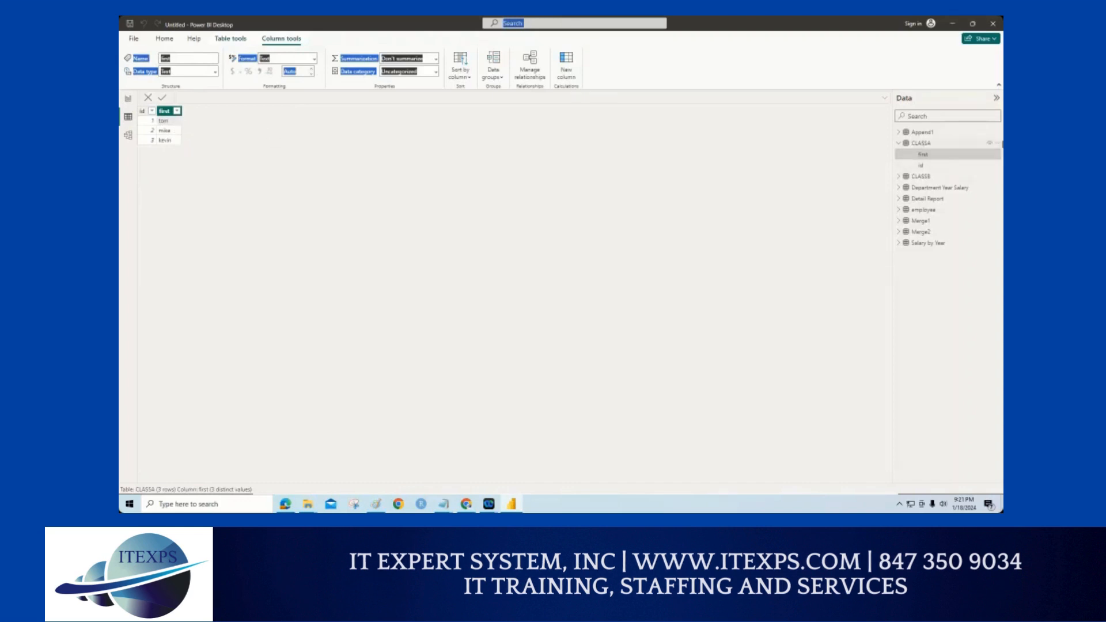
- Open the CLASSA table's query for editing in the Power Query Editor
click(999, 145)
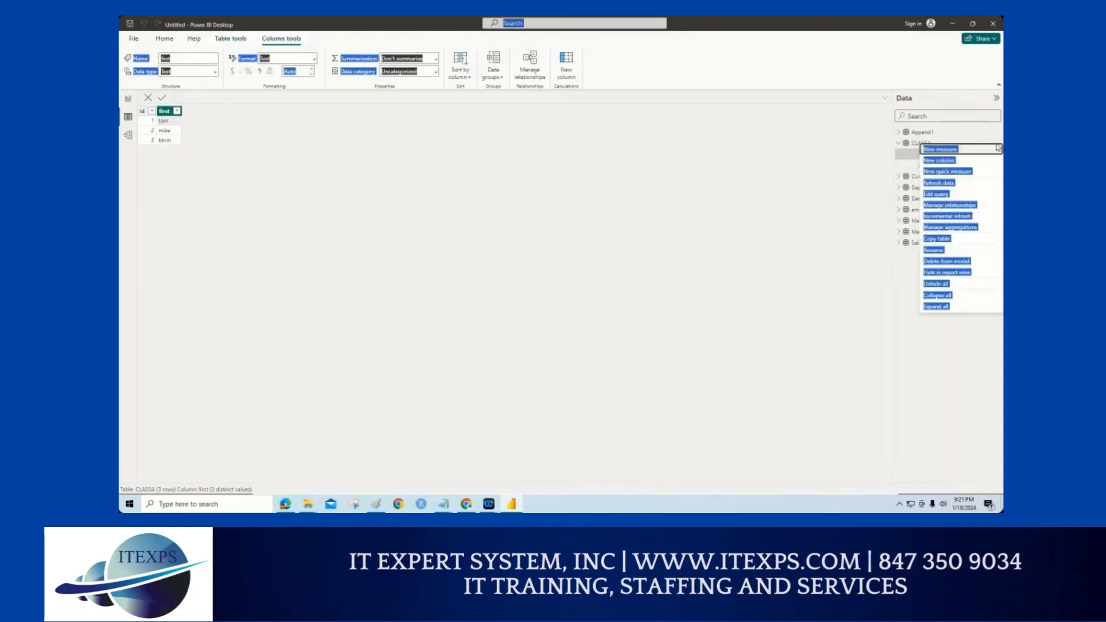
click(985, 344)
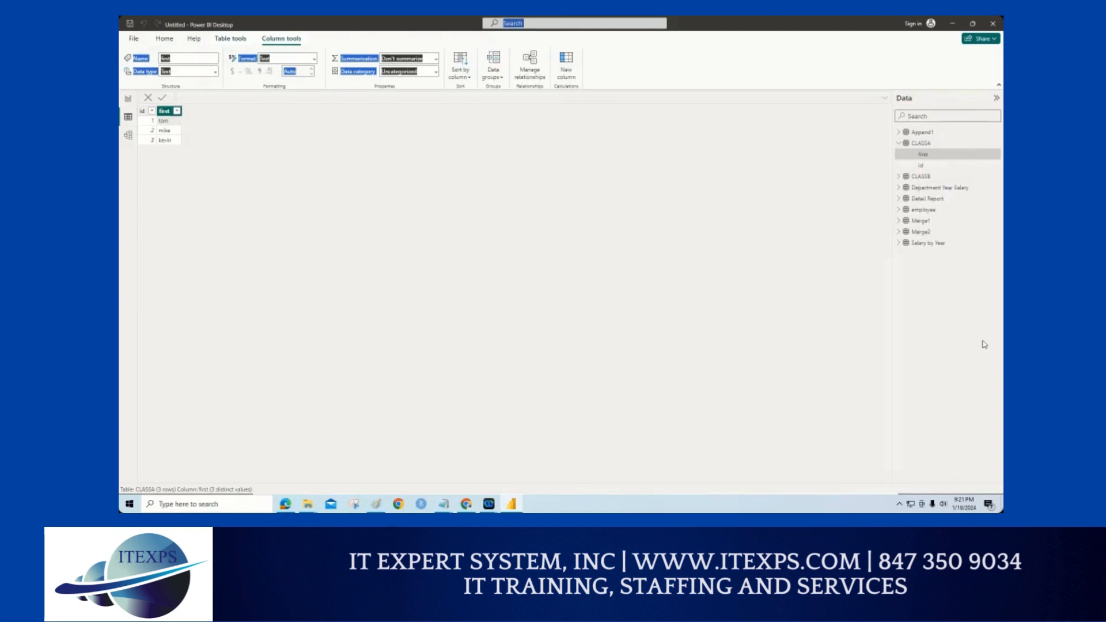
click(999, 145)
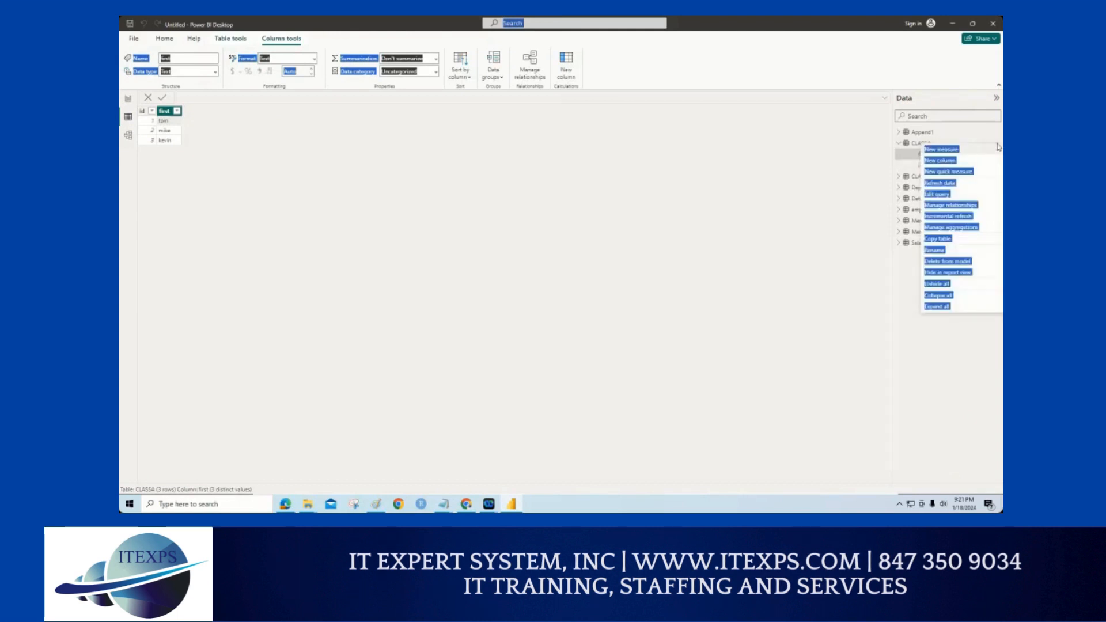
click(774, 280)
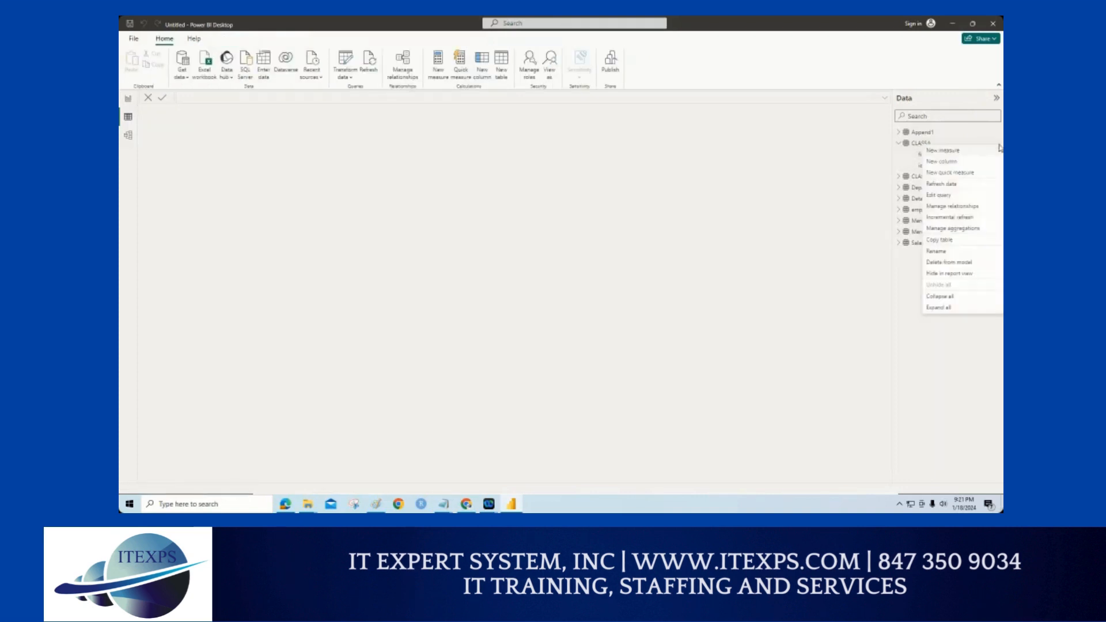
click(999, 144)
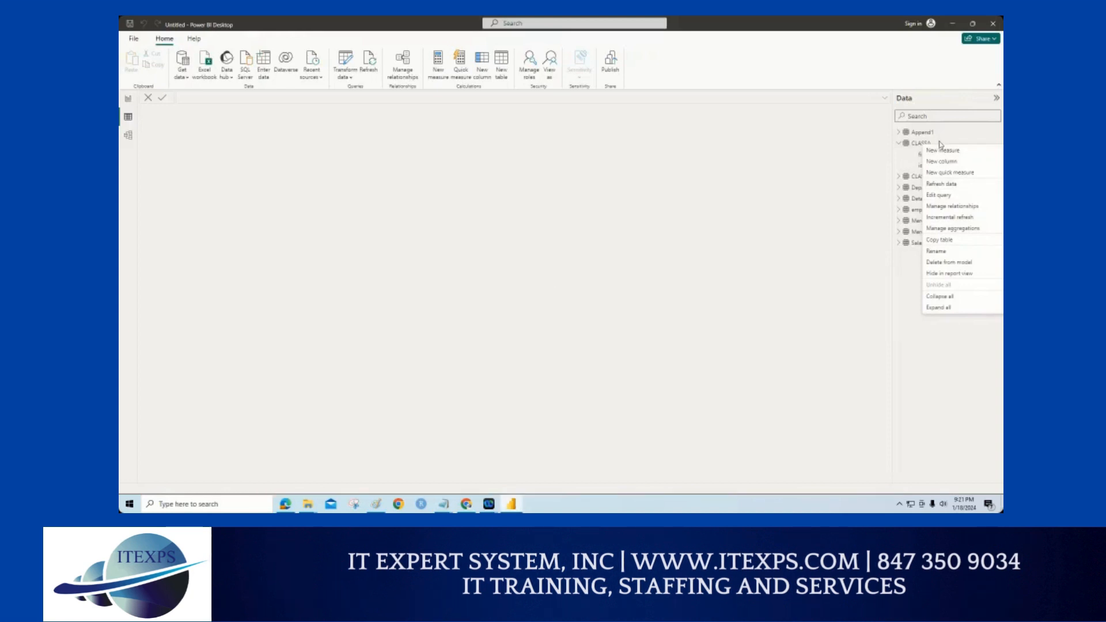
click(952, 197)
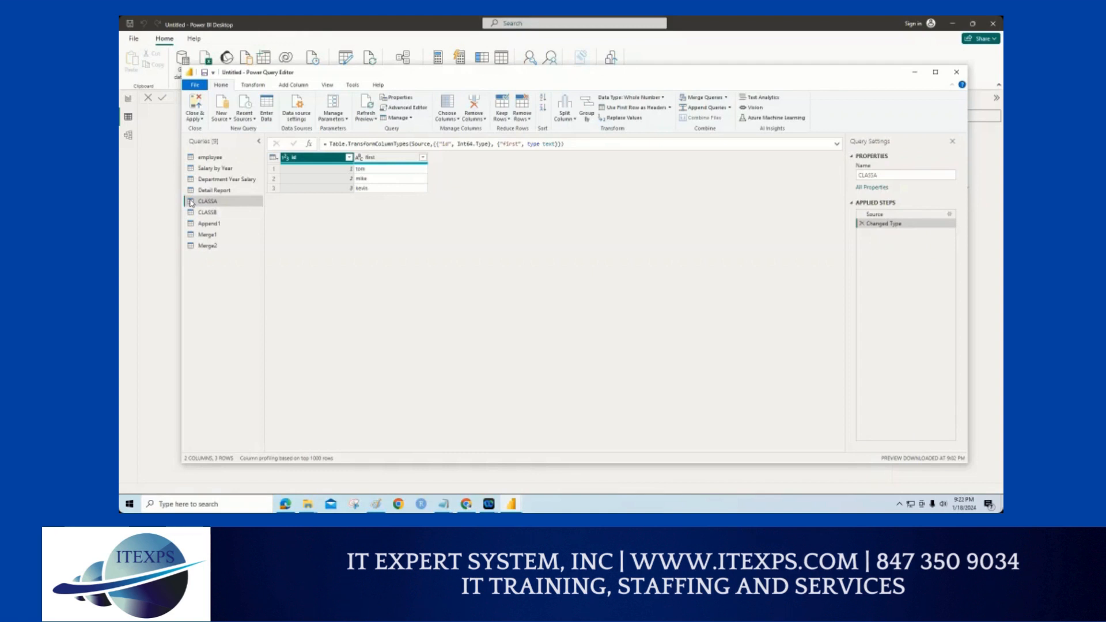
- Copy the entire CLASSA table and paste it at cell A1 of a new blank Excel workbook
click(275, 158)
click(286, 168)
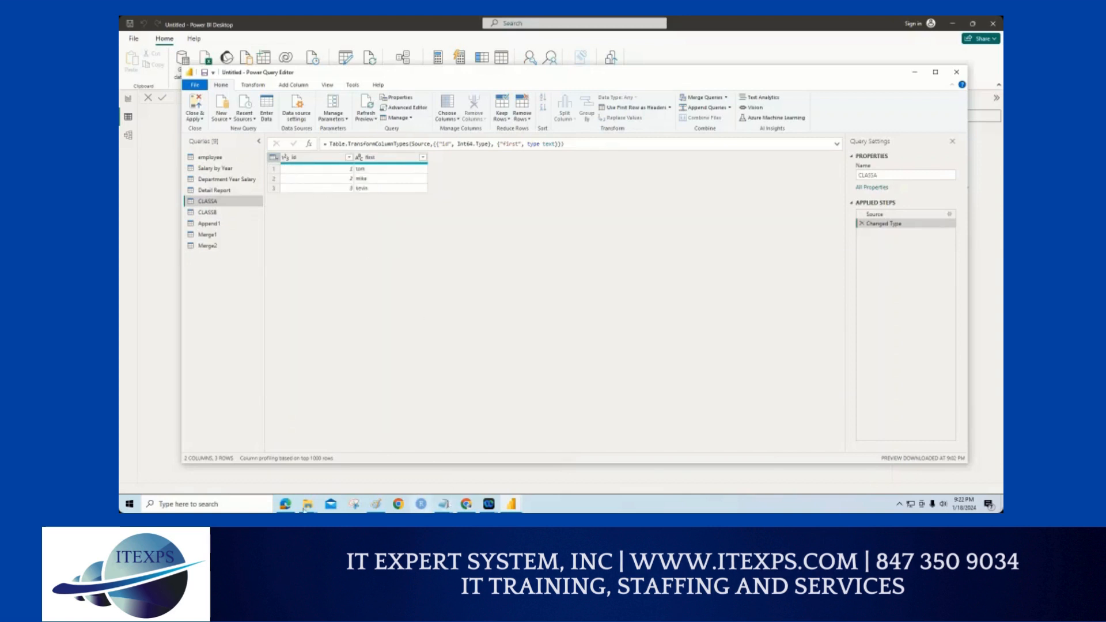
click(221, 505)
text(excel)
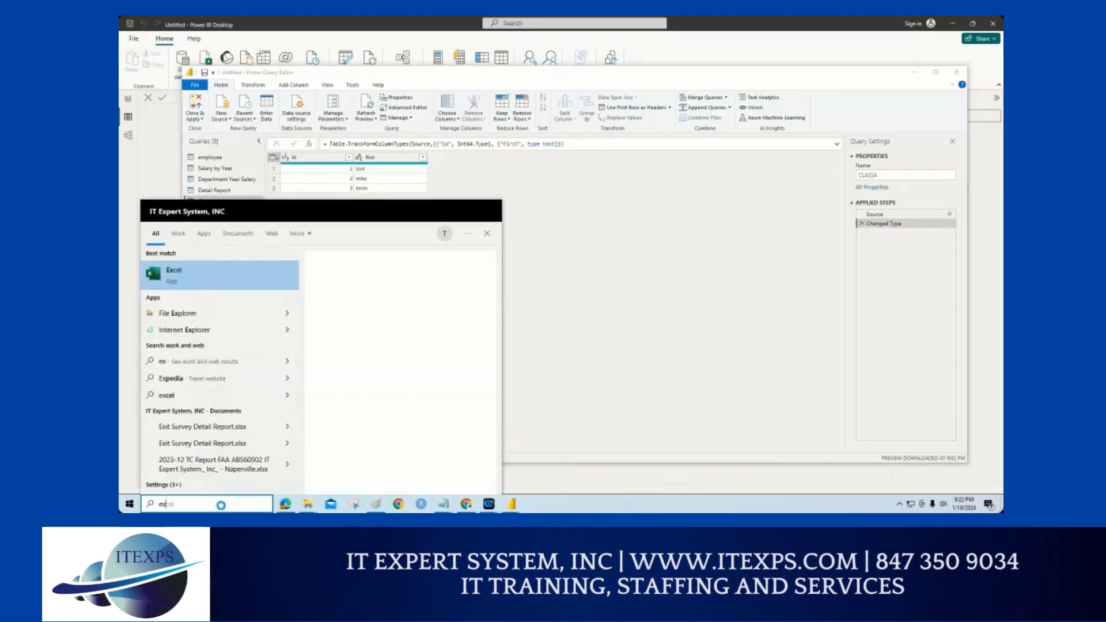
click(195, 281)
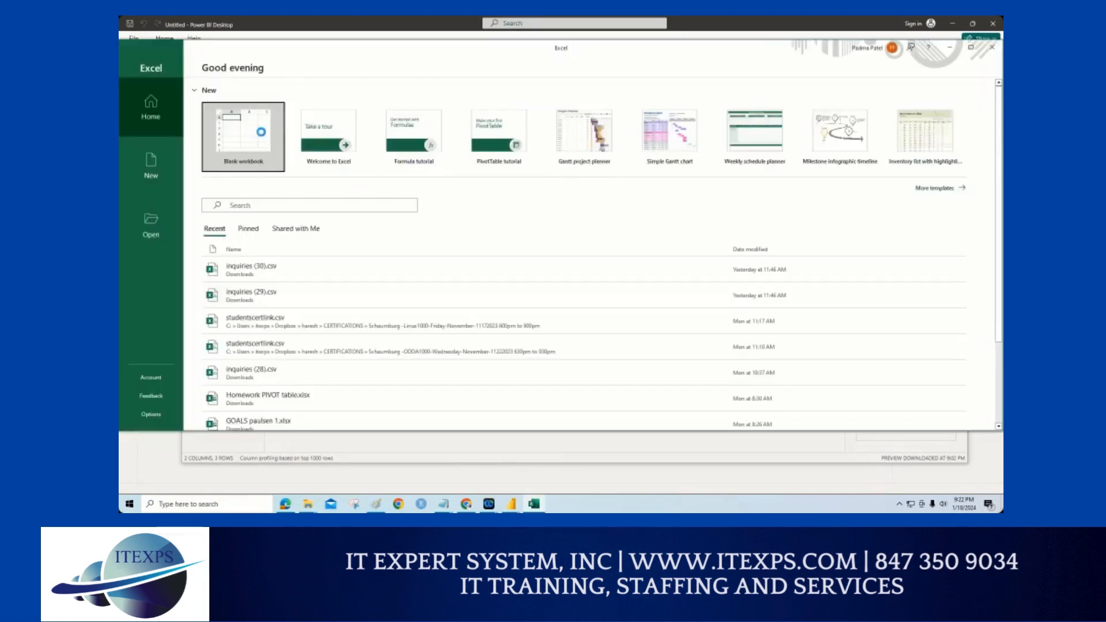
click(261, 132)
text(id	first 1	tom 2	mike 3	kevin)
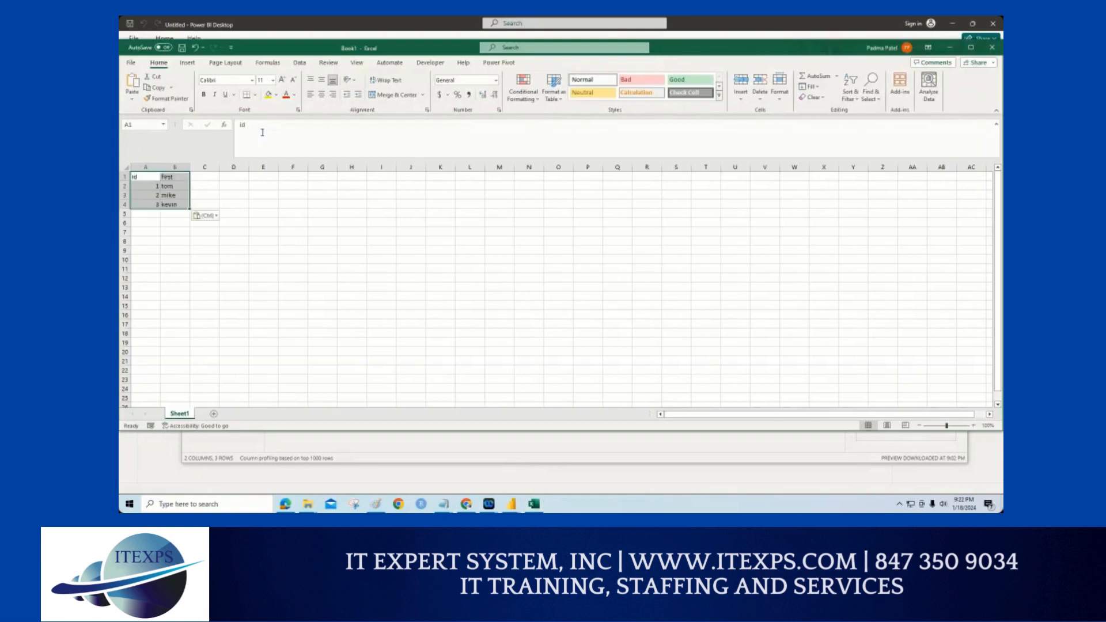
- Add three rows below the pasted table with ids 4, 5 and 6 and a sample first name for each
click(147, 214)
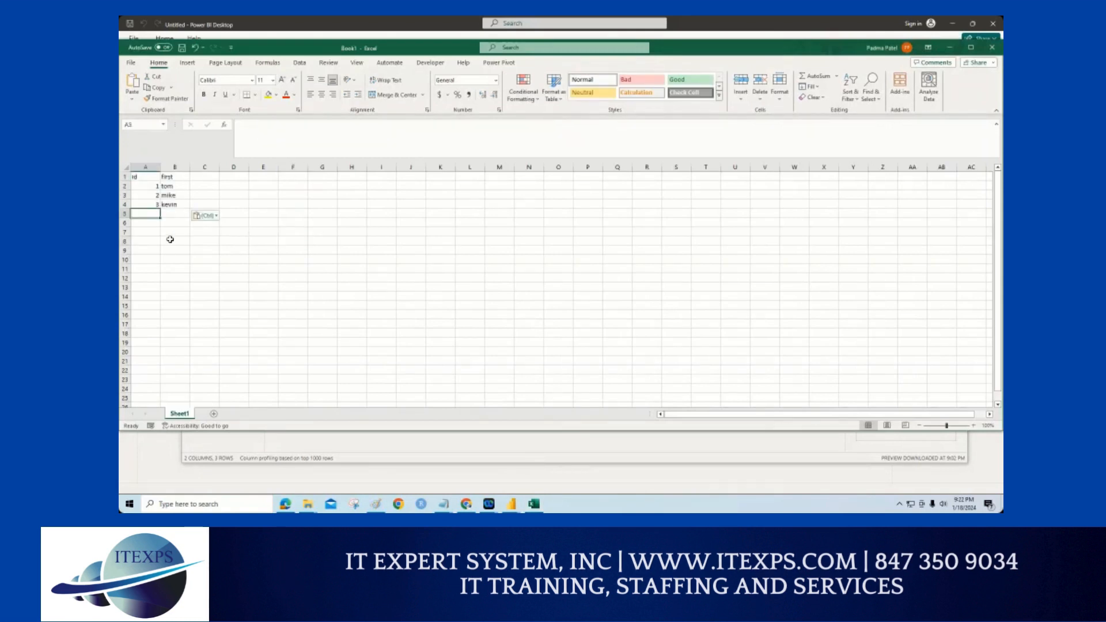
text(4)
key(Tab)
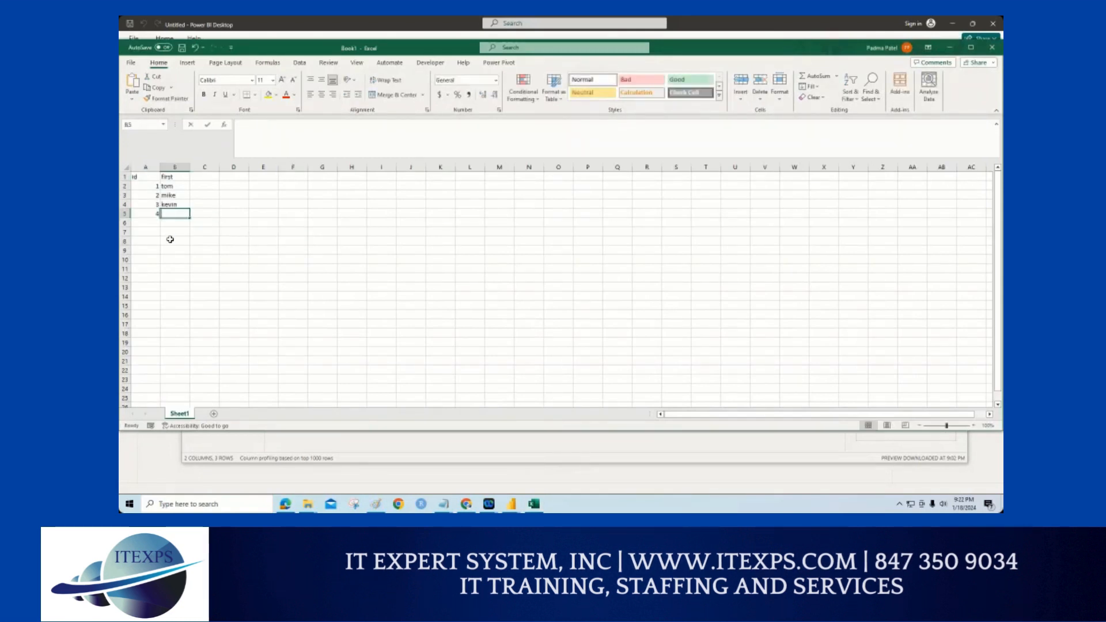
text(Steve)
key(Return)
text(5)
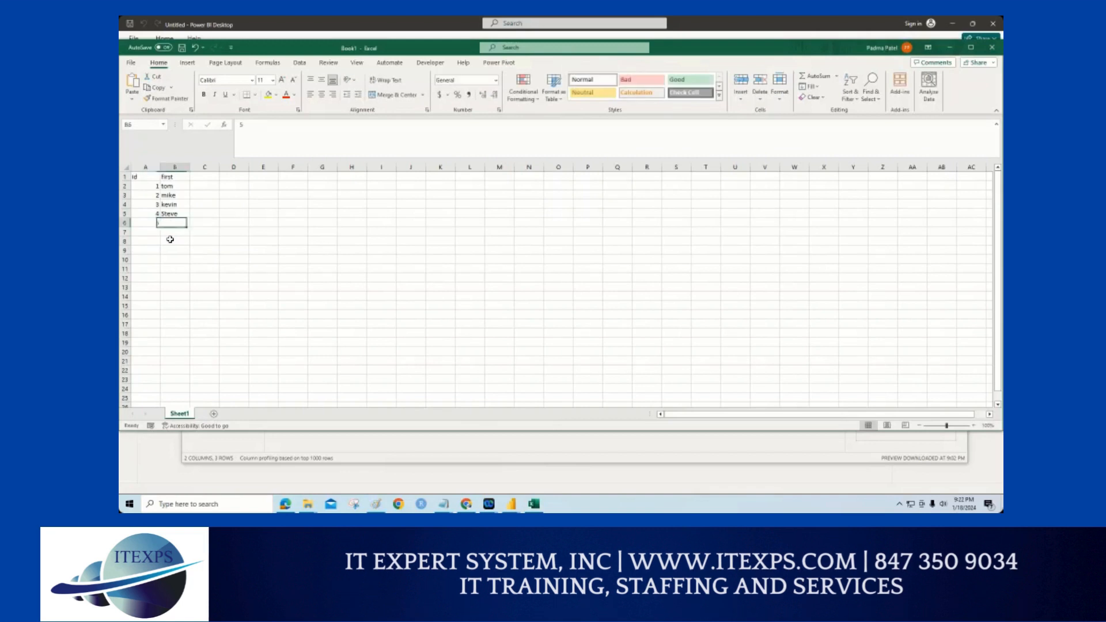
key(Tab)
text(Mary)
key(Down)
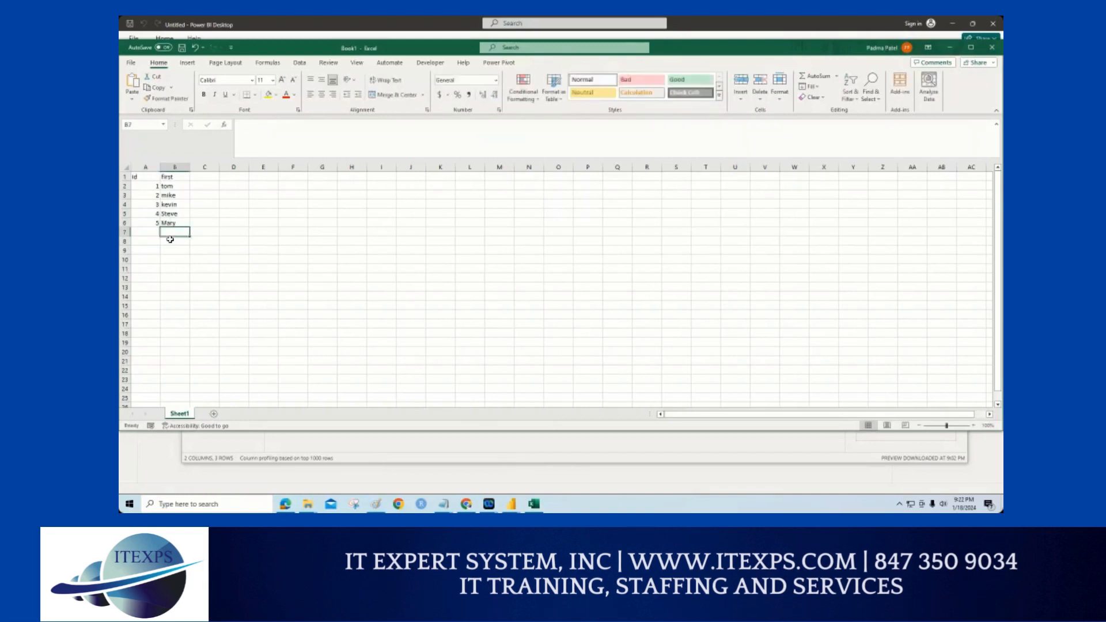
key(Left)
text(6)
key(Tab)
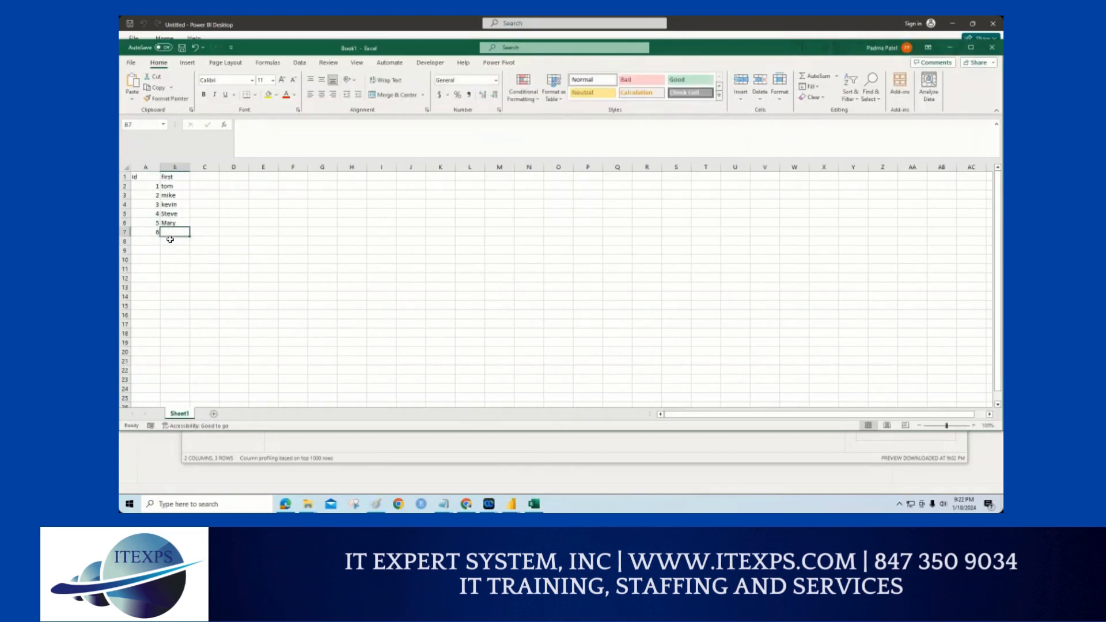
text(mike)
key(Return)
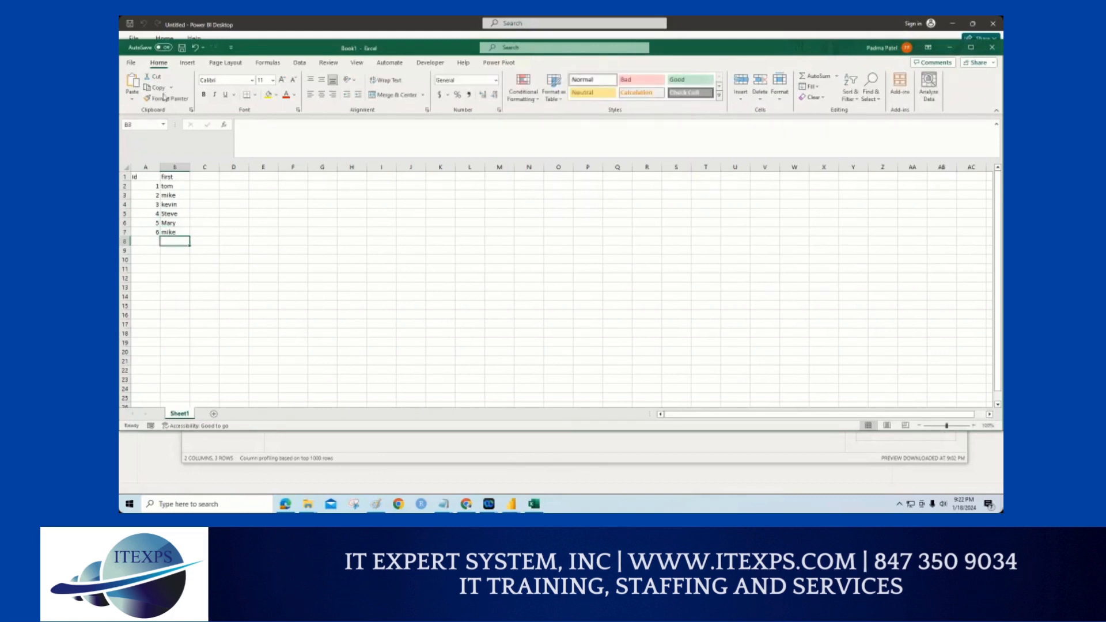
- Save the workbook in the Downloads folder as class.xlsx
click(131, 63)
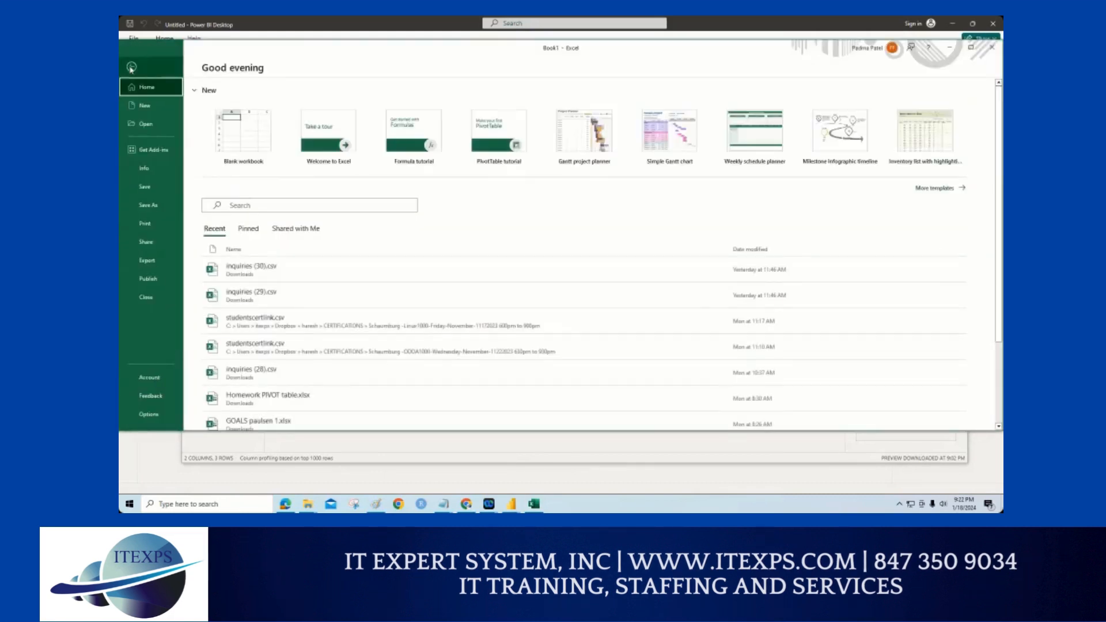
click(151, 206)
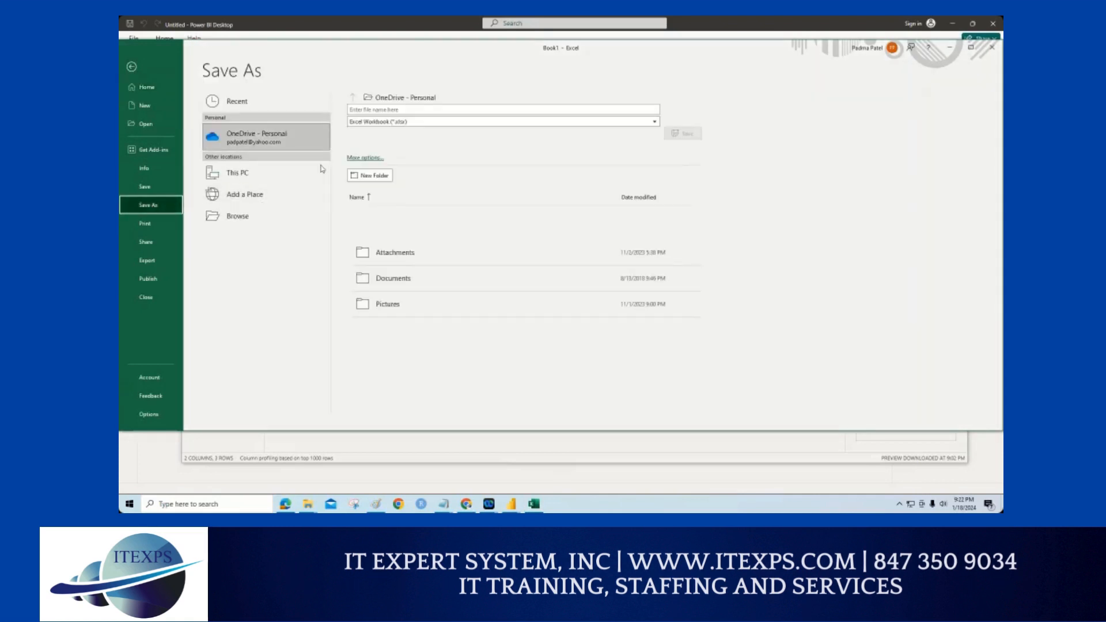
click(358, 159)
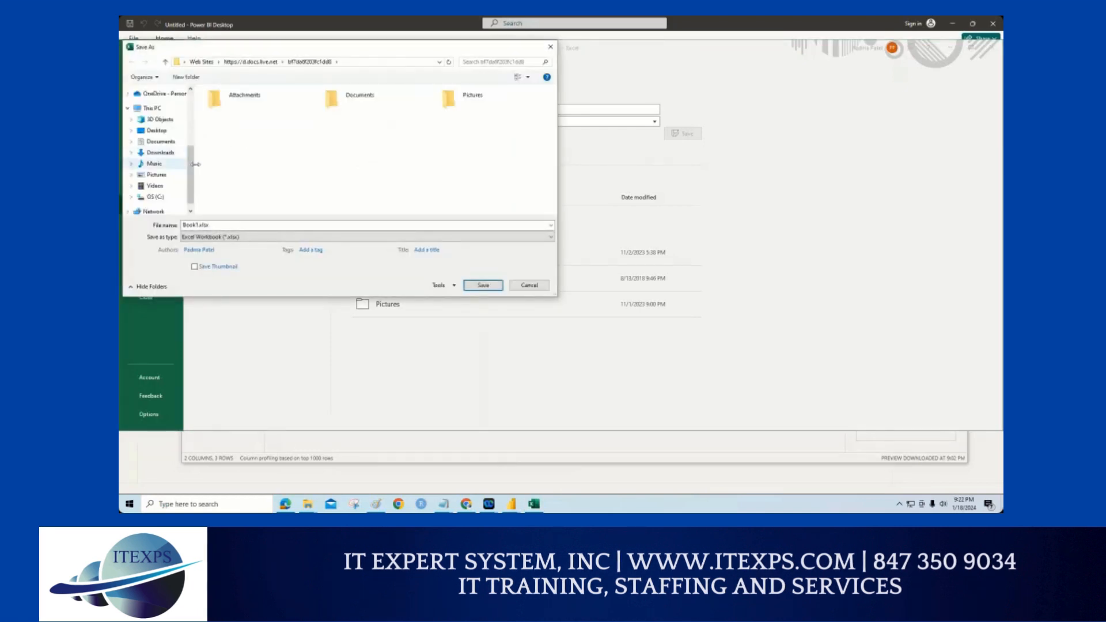
drag(192, 166, 196, 108)
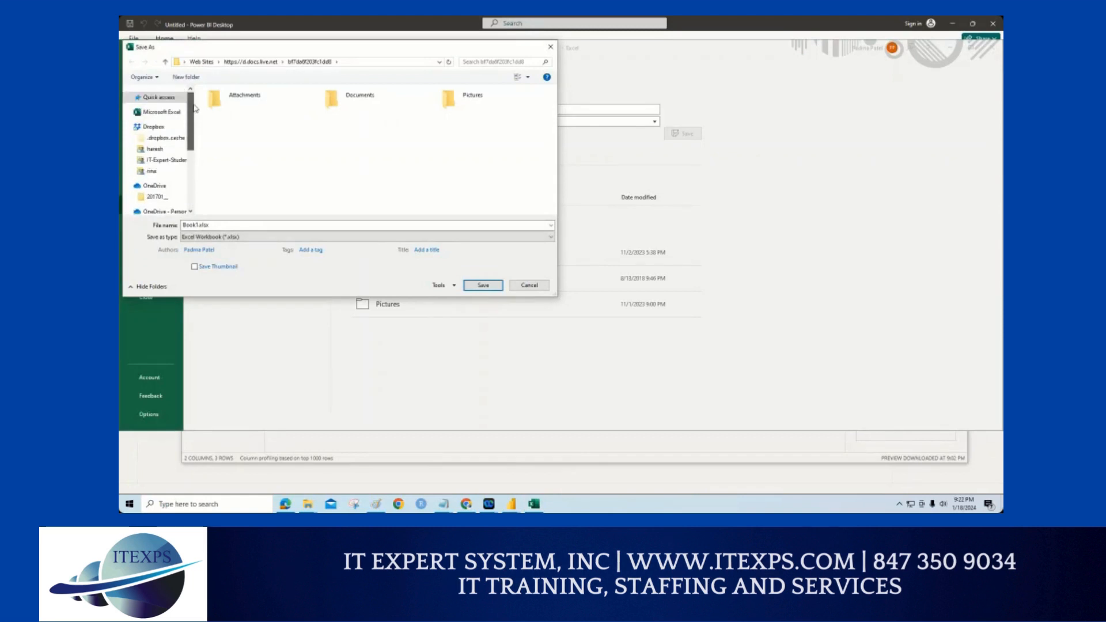
scroll(166, 148, down, 5)
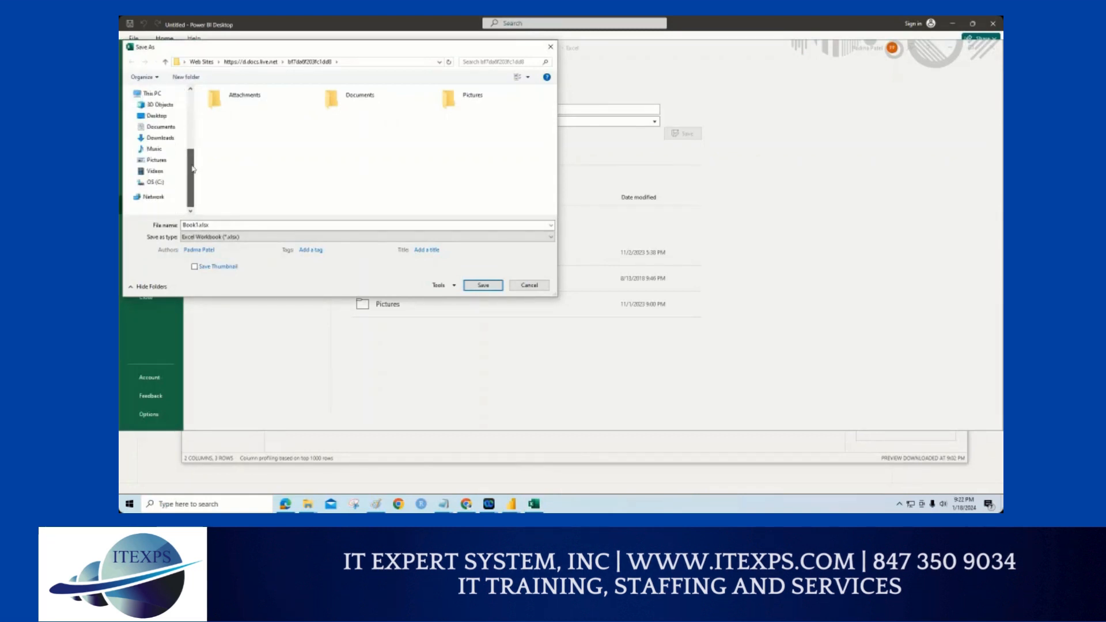
click(160, 138)
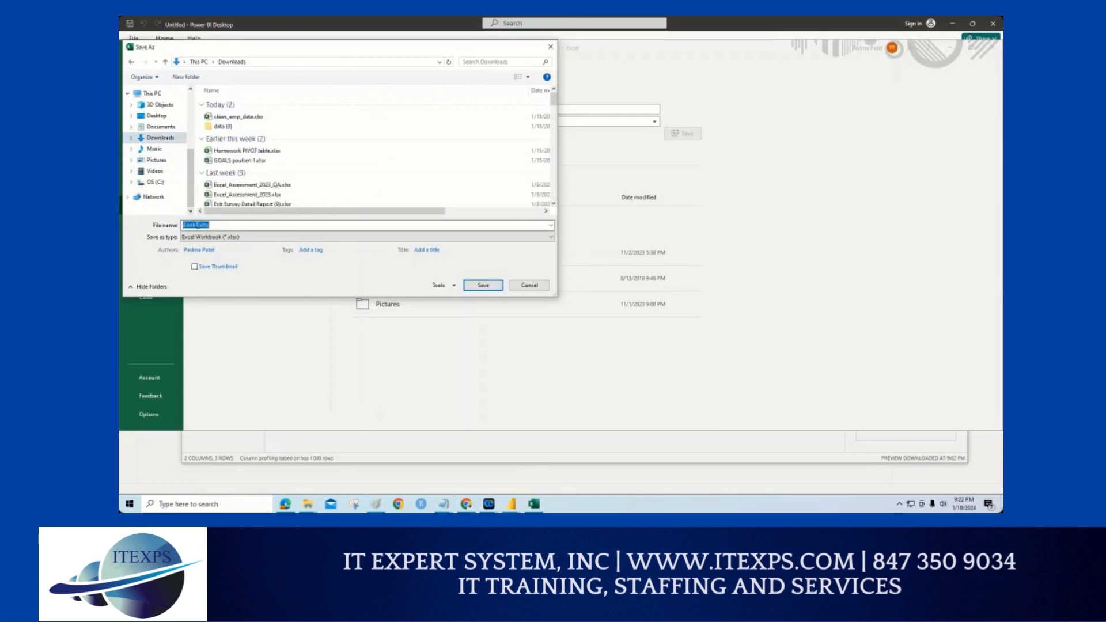
click(195, 226)
double_click(194, 225)
text(class)
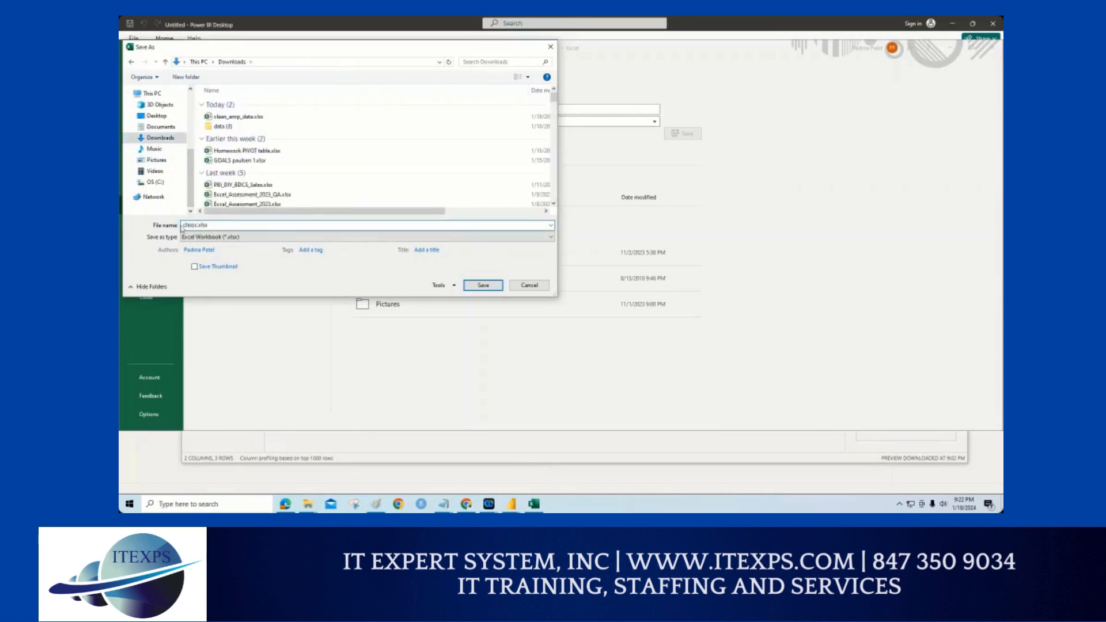
key(Escape)
key(Escape)
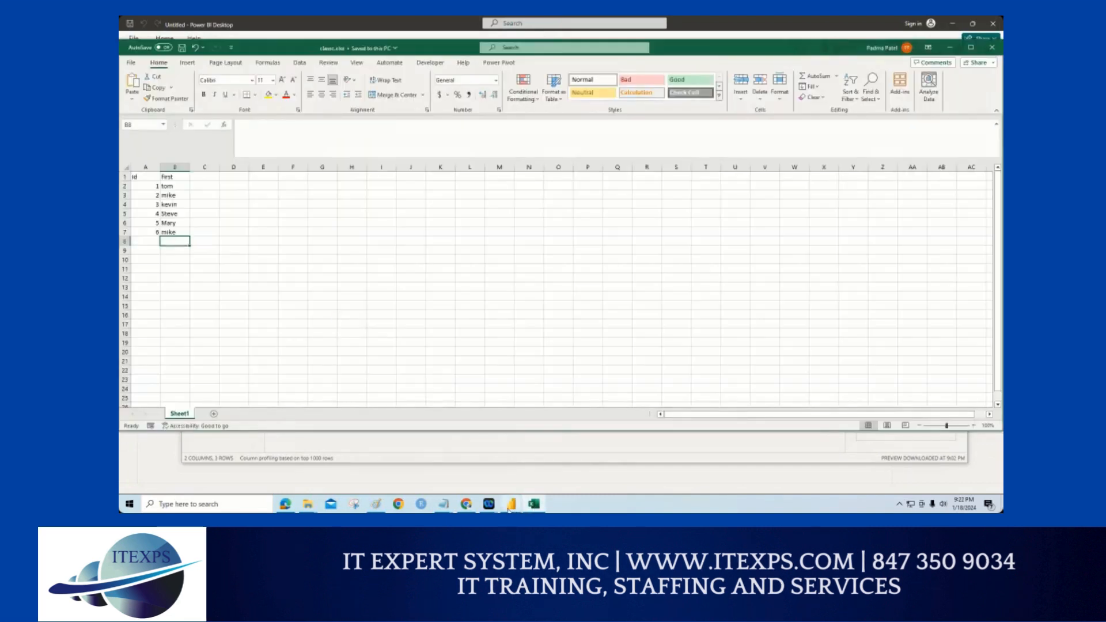
- Switch to the Power Query Editor and import Sheet1 of class.xlsx from the Downloads folder as a new Excel workbook source
mouse_move(510, 507)
click(542, 472)
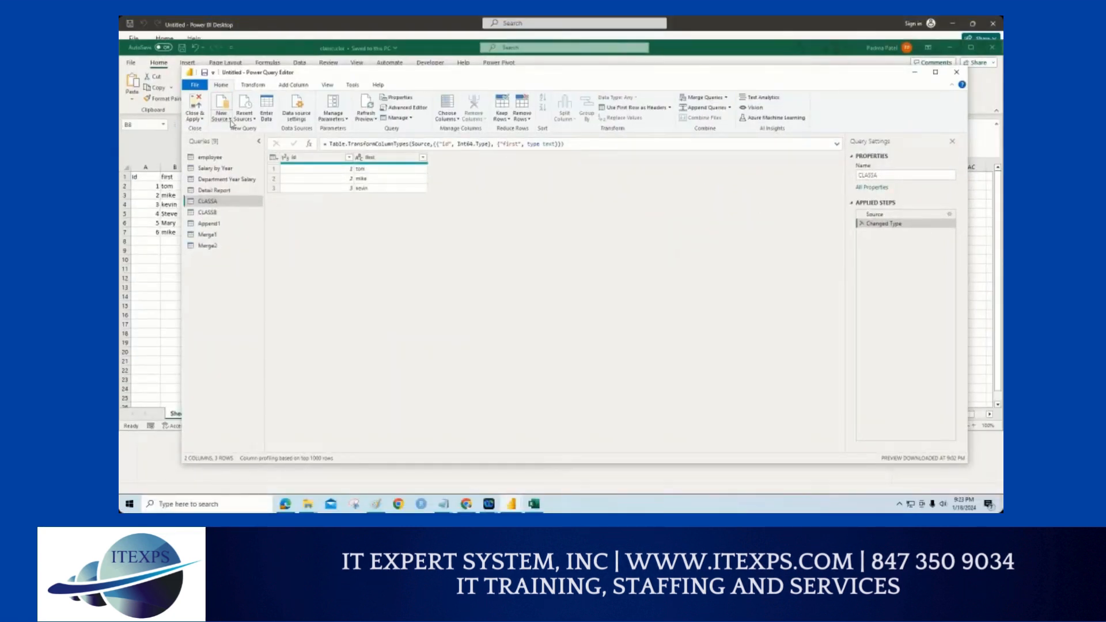
click(231, 120)
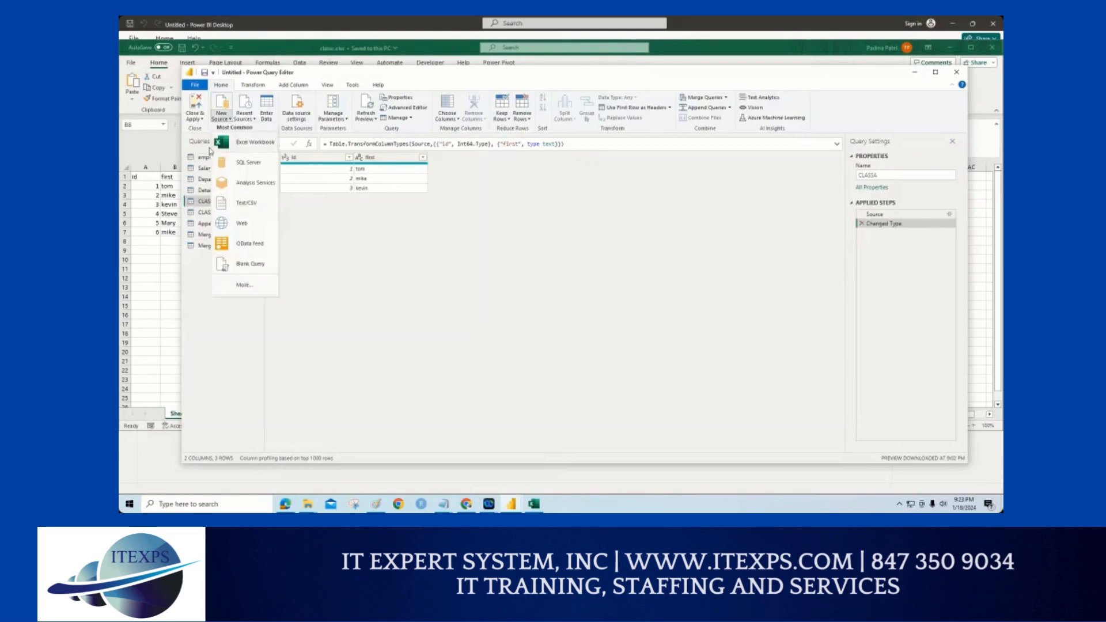
click(249, 144)
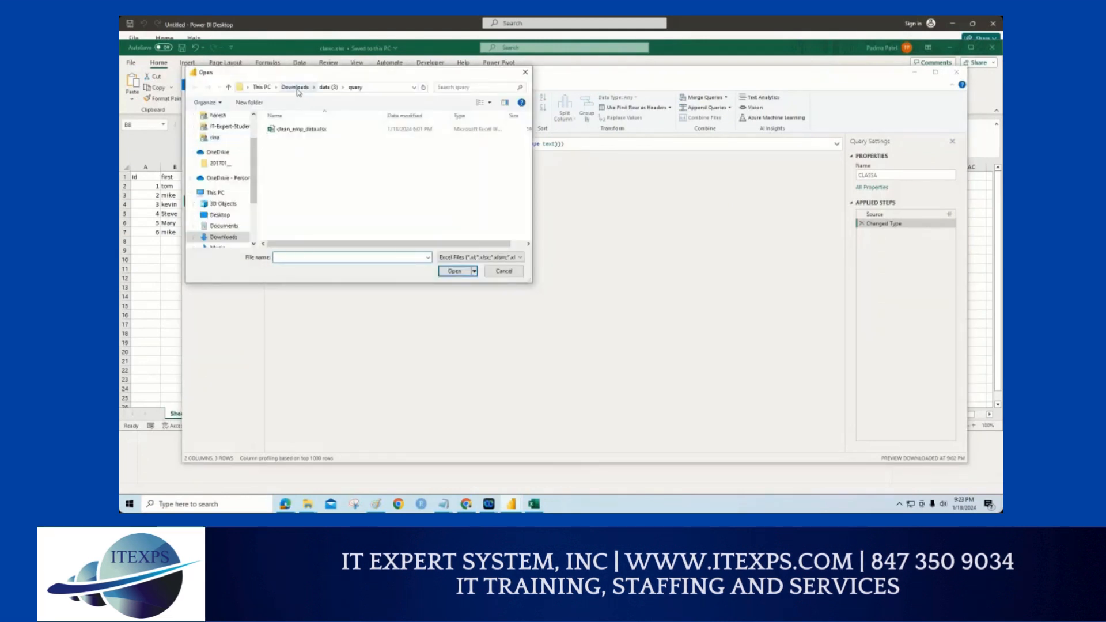
click(297, 90)
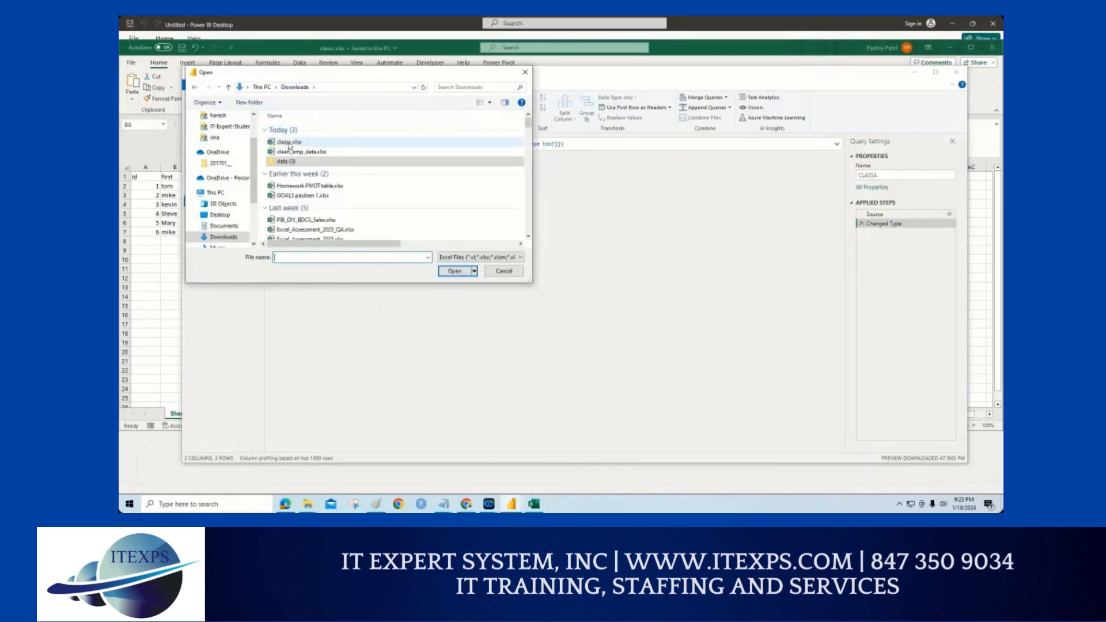
double_click(289, 146)
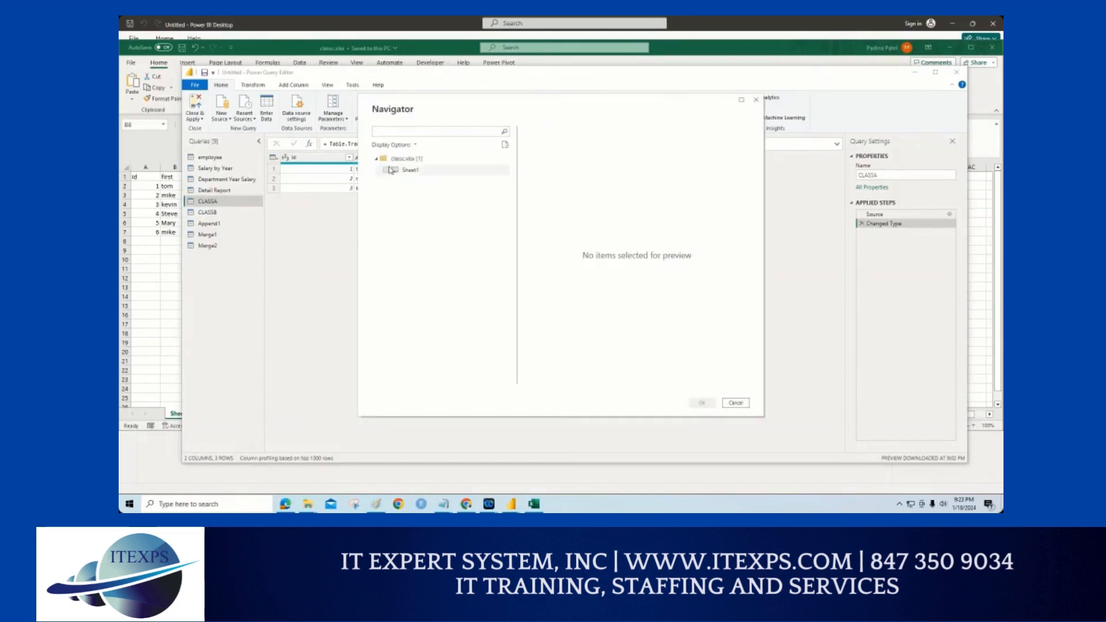
click(391, 170)
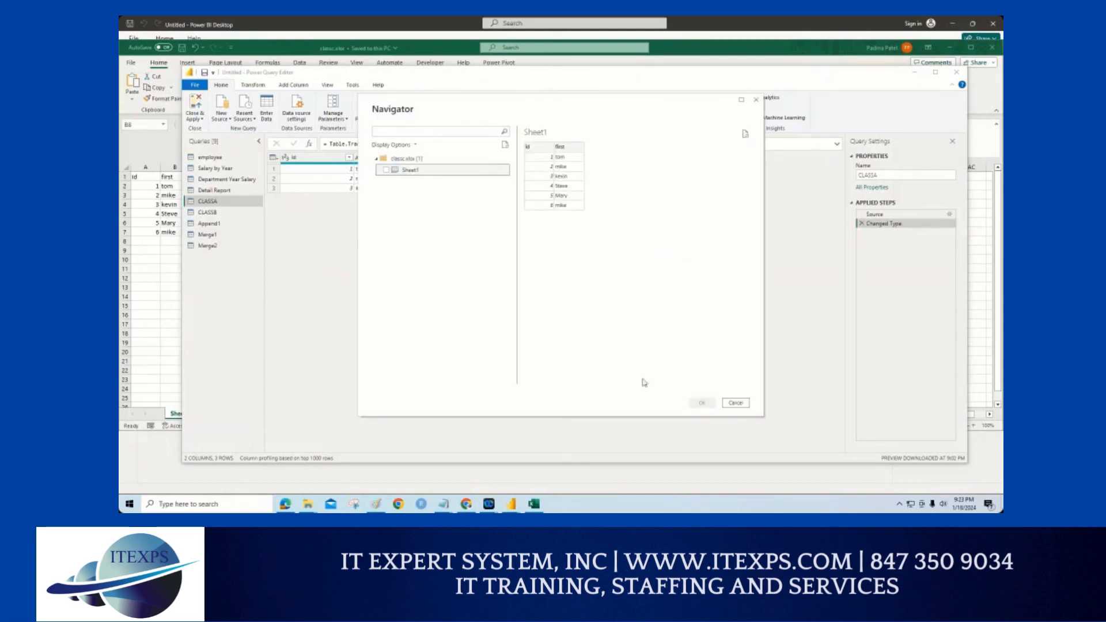
click(386, 170)
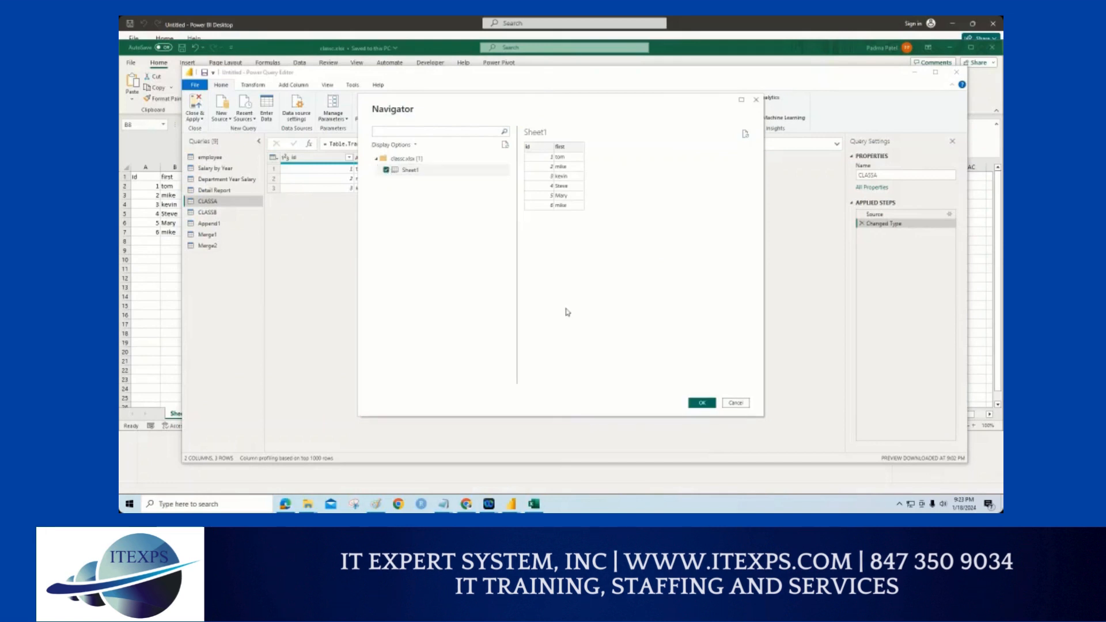
click(701, 403)
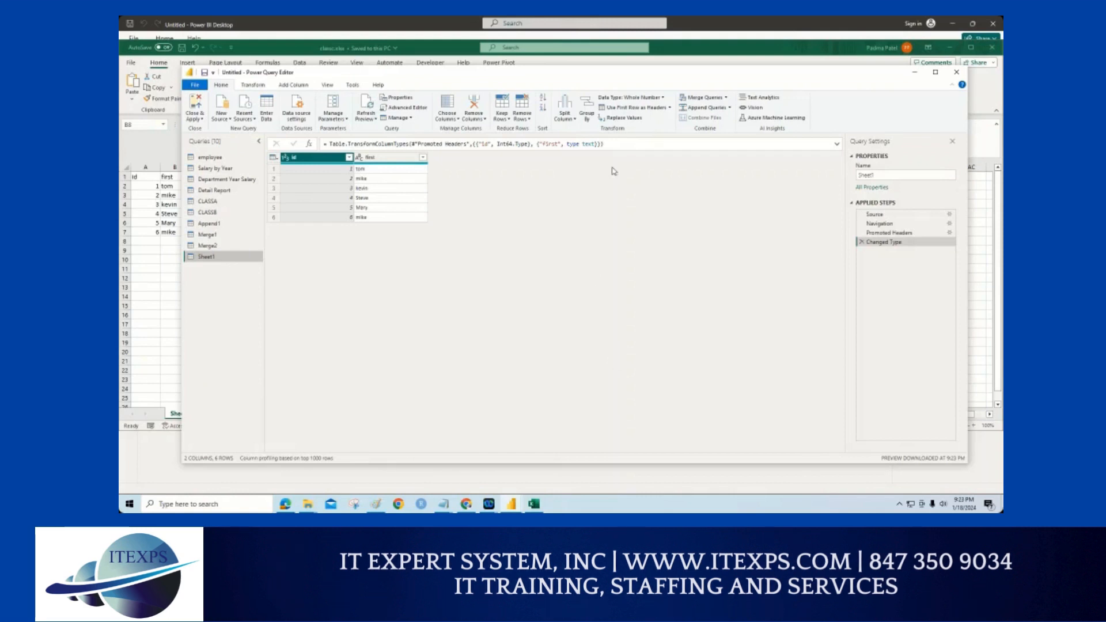
- Switch to the main Power BI Desktop window and show the tables' relationships in the model view
drag(514, 81, 657, 107)
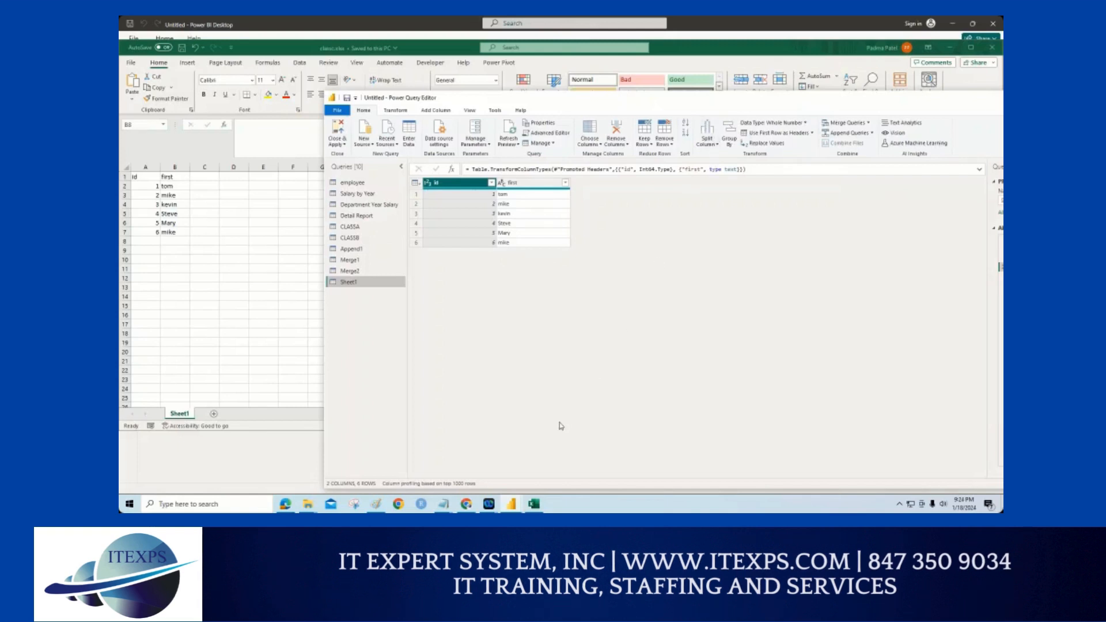
click(511, 505)
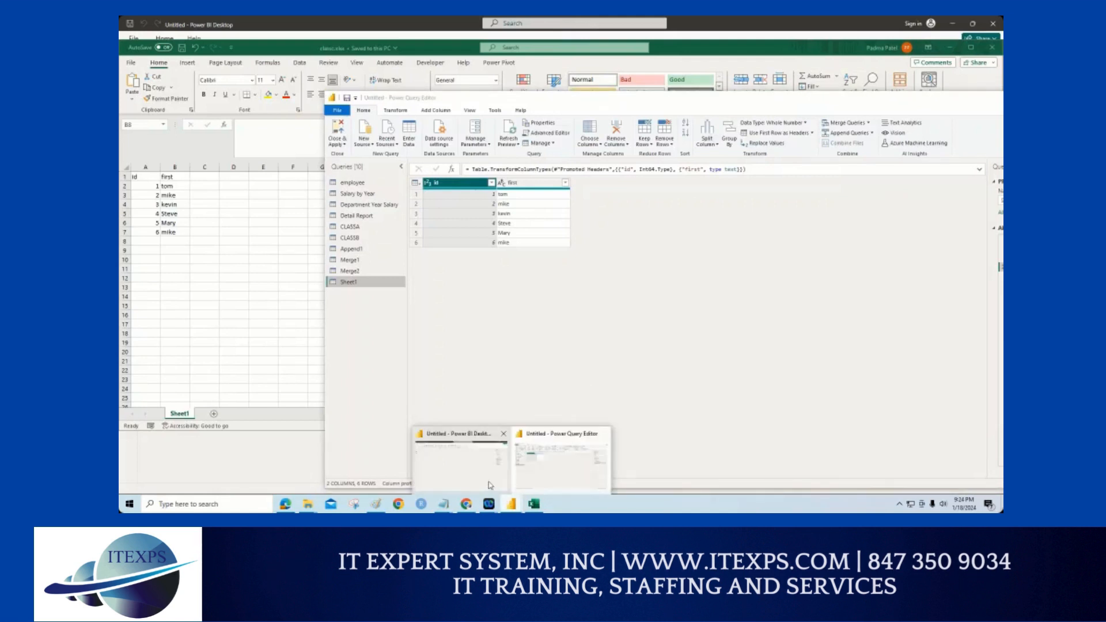
click(491, 486)
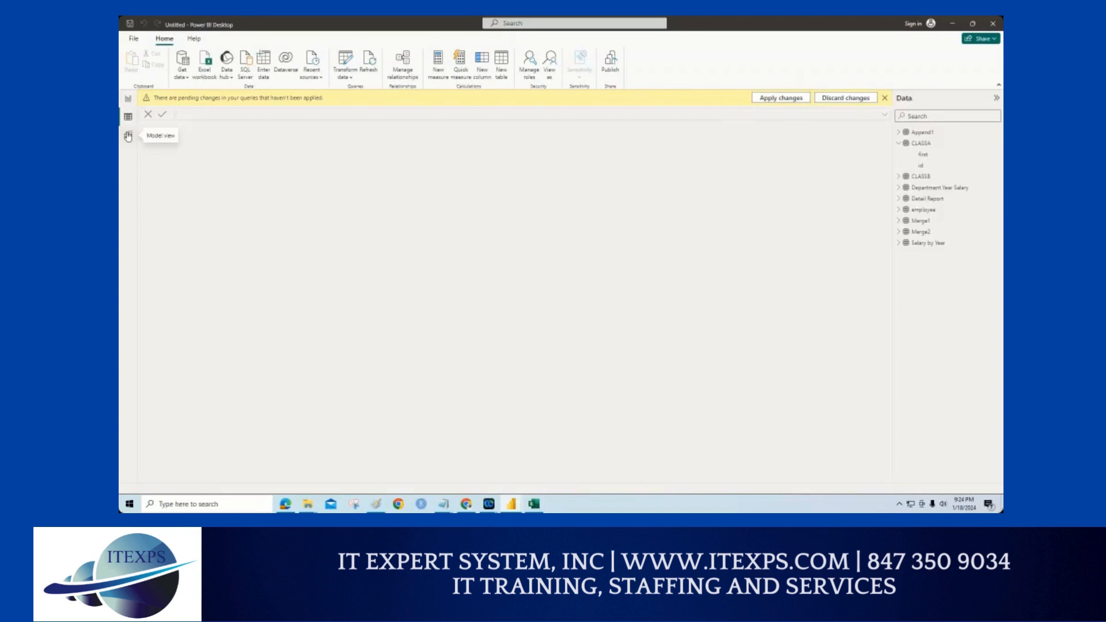
click(128, 136)
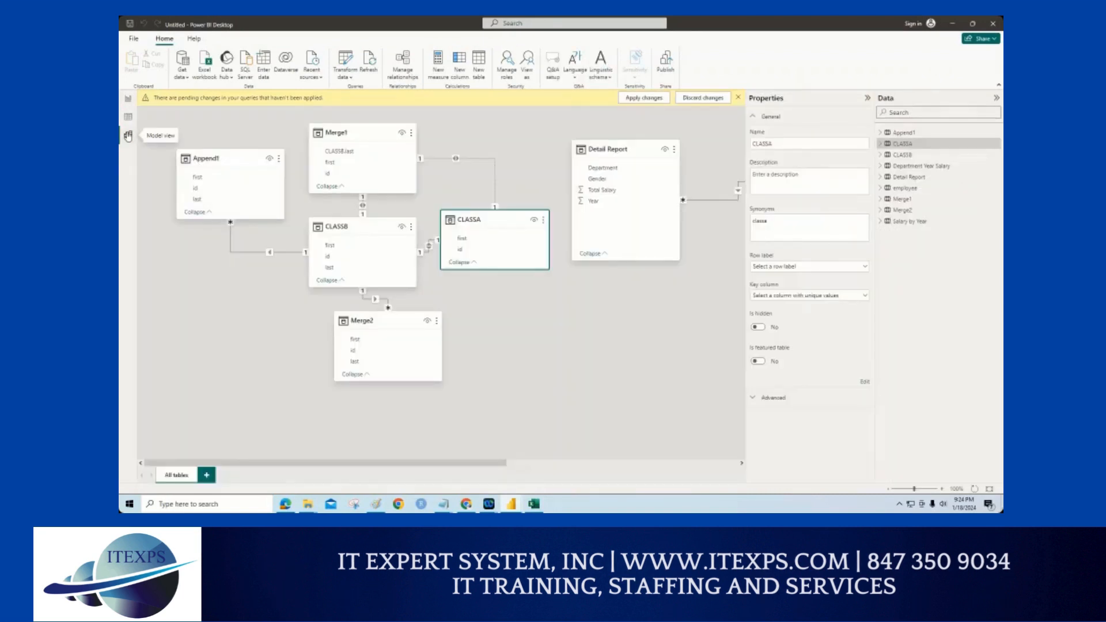
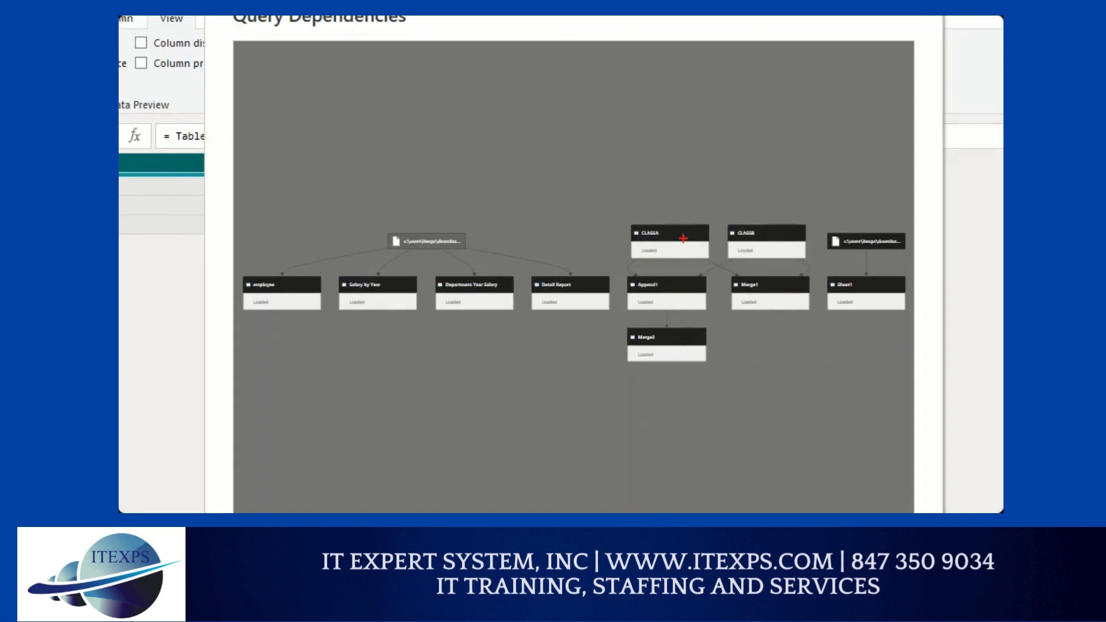
mouse_move(695, 171)
mouse_down()
mouse_move(672, 180)
mouse_move(679, 375)
mouse_move(690, 192)
mouse_up()
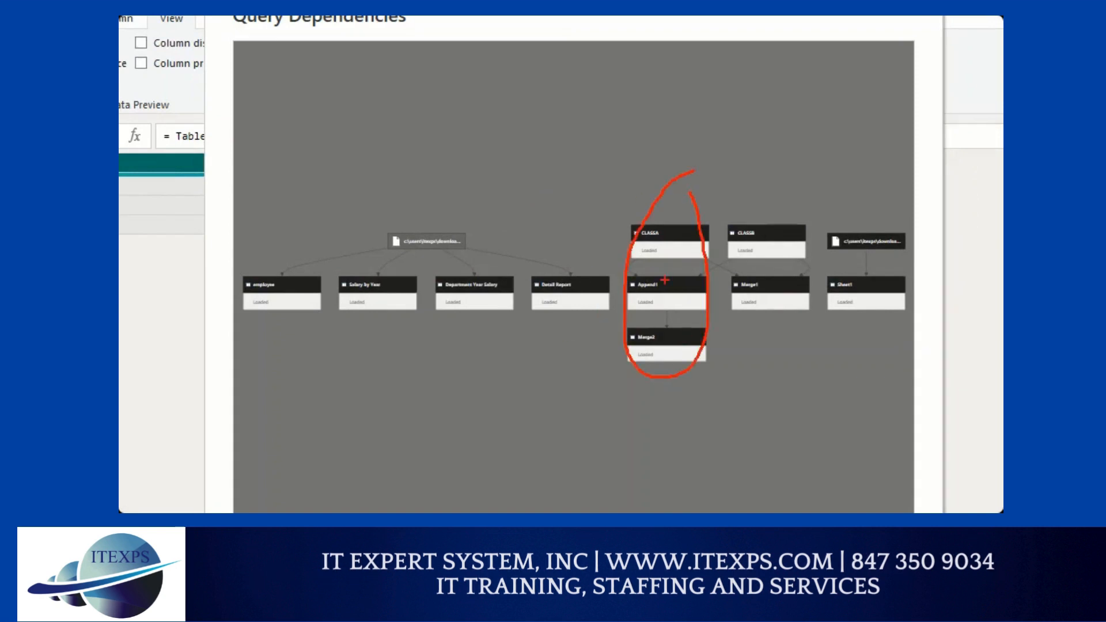
mouse_move(813, 17)
mouse_down()
mouse_move(791, 37)
mouse_move(842, 16)
mouse_up()
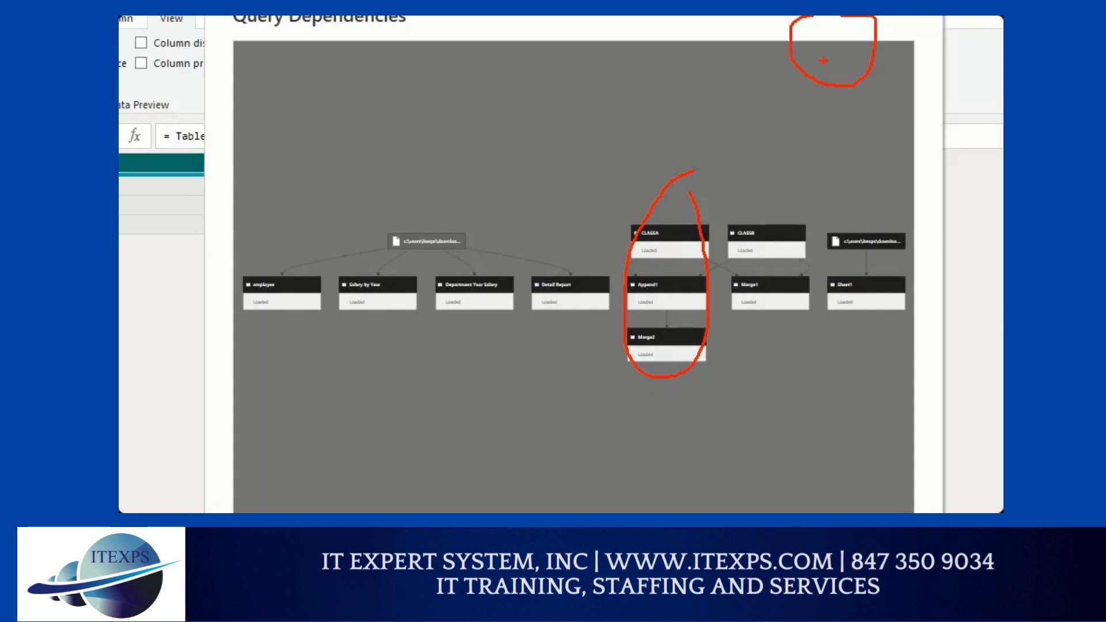
drag(452, 214, 430, 261)
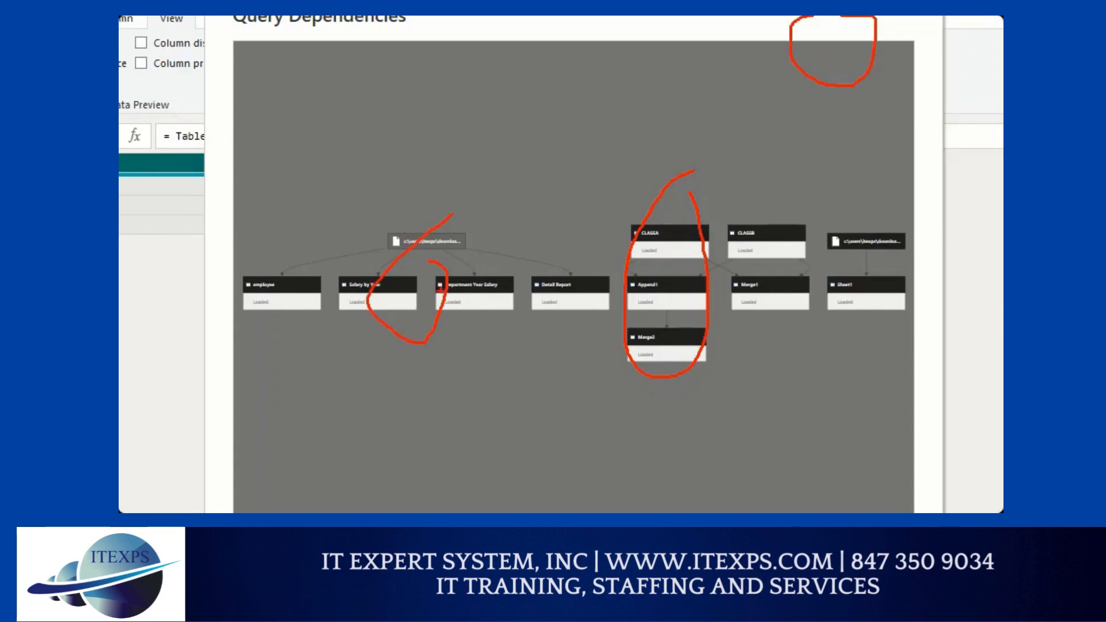
mouse_move(289, 313)
mouse_down()
mouse_move(383, 322)
mouse_move(543, 362)
mouse_move(303, 389)
mouse_up()
mouse_move(349, 68)
mouse_down()
mouse_move(414, 151)
mouse_move(392, 28)
mouse_move(370, 33)
mouse_up()
mouse_move(375, 103)
mouse_down()
mouse_move(412, 234)
mouse_move(431, 227)
mouse_up()
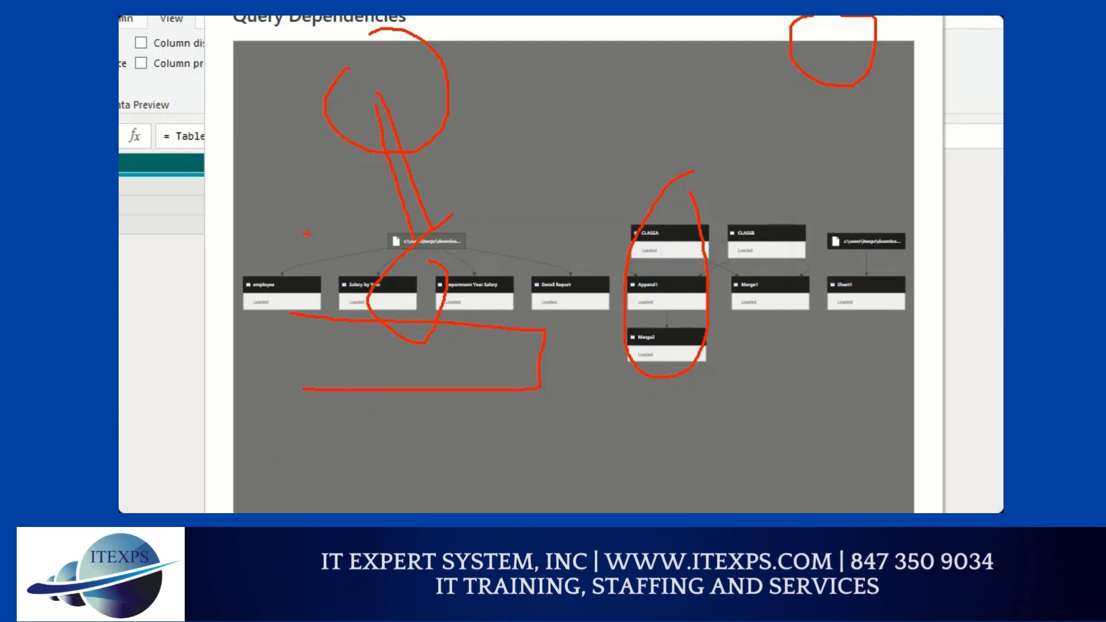
mouse_move(204, 165)
mouse_down()
mouse_move(249, 164)
mouse_move(269, 179)
mouse_move(230, 194)
mouse_move(267, 194)
mouse_move(286, 208)
mouse_up()
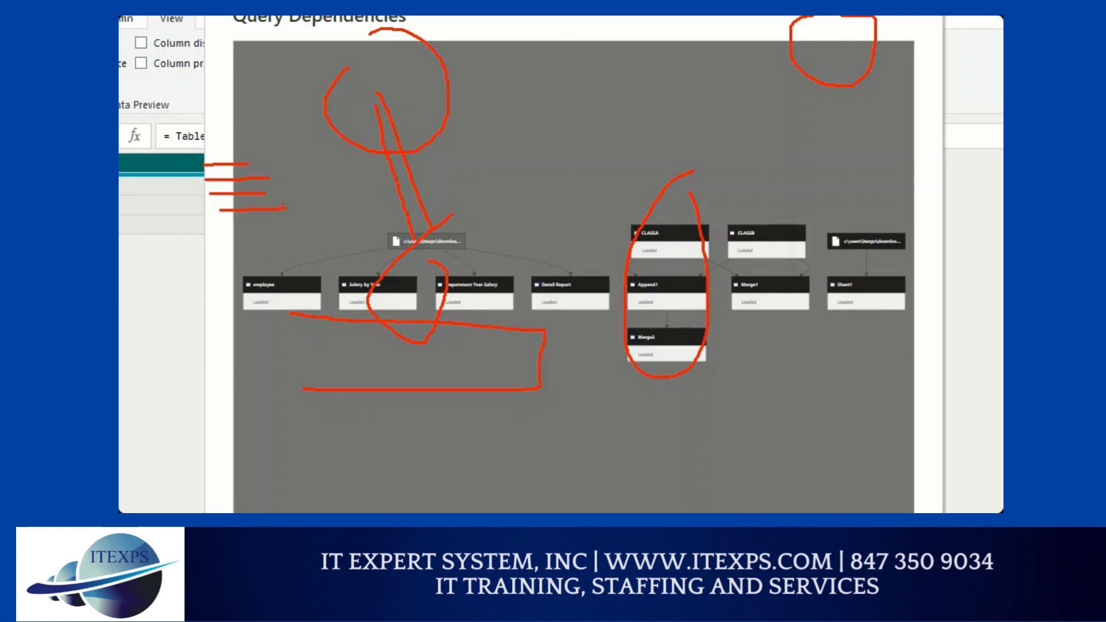
mouse_move(304, 172)
mouse_down()
mouse_move(308, 199)
mouse_move(311, 182)
mouse_move(323, 202)
mouse_up()
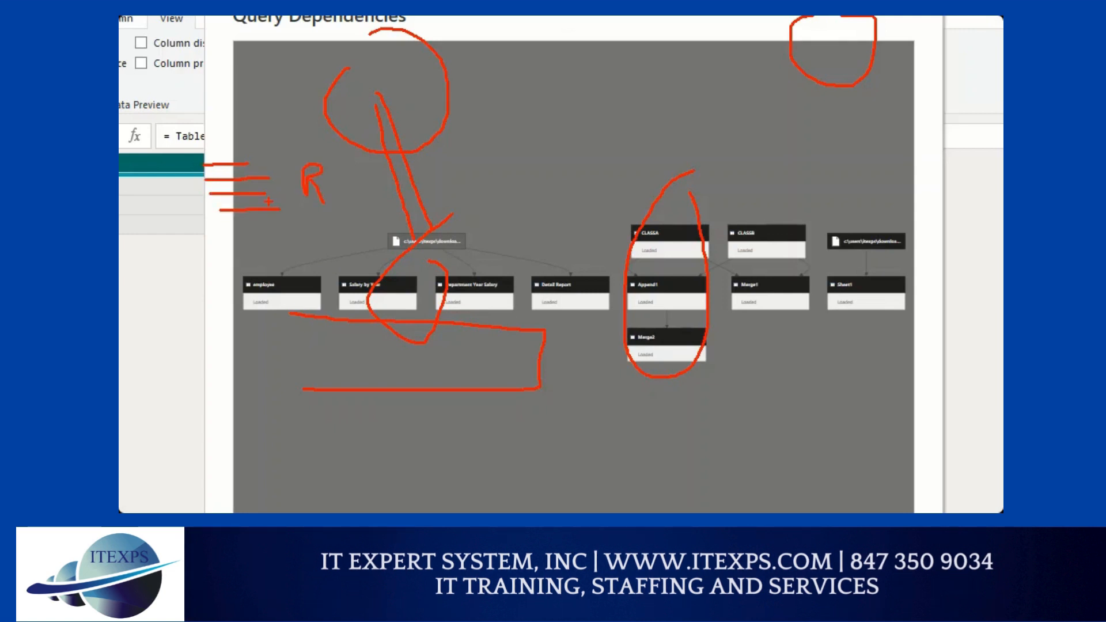
drag(222, 141, 221, 225)
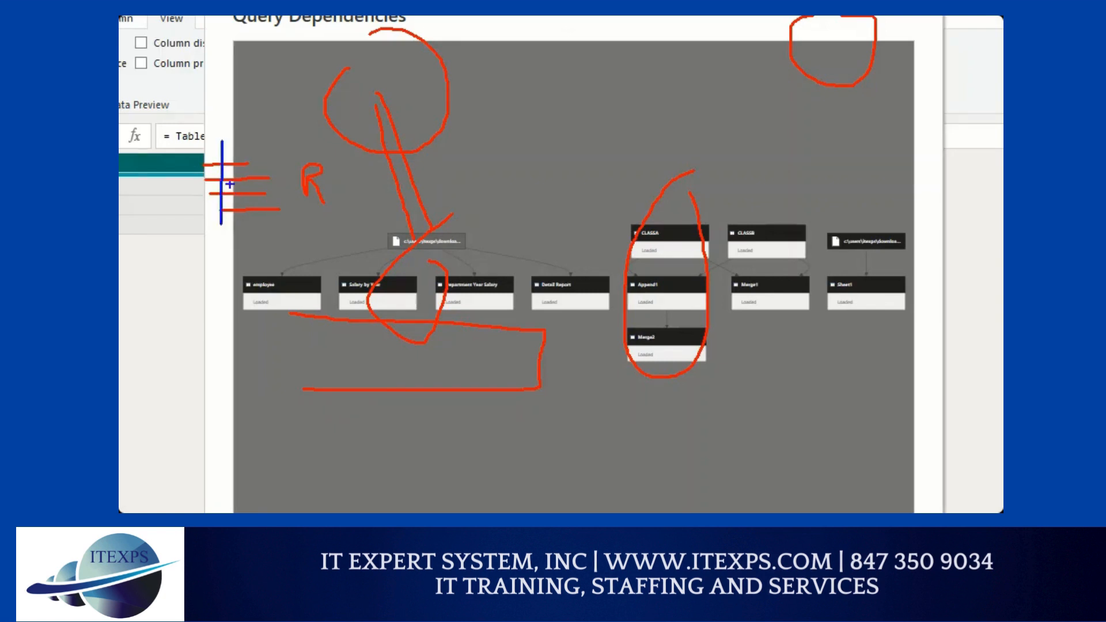
drag(234, 145, 233, 206)
drag(255, 124, 252, 199)
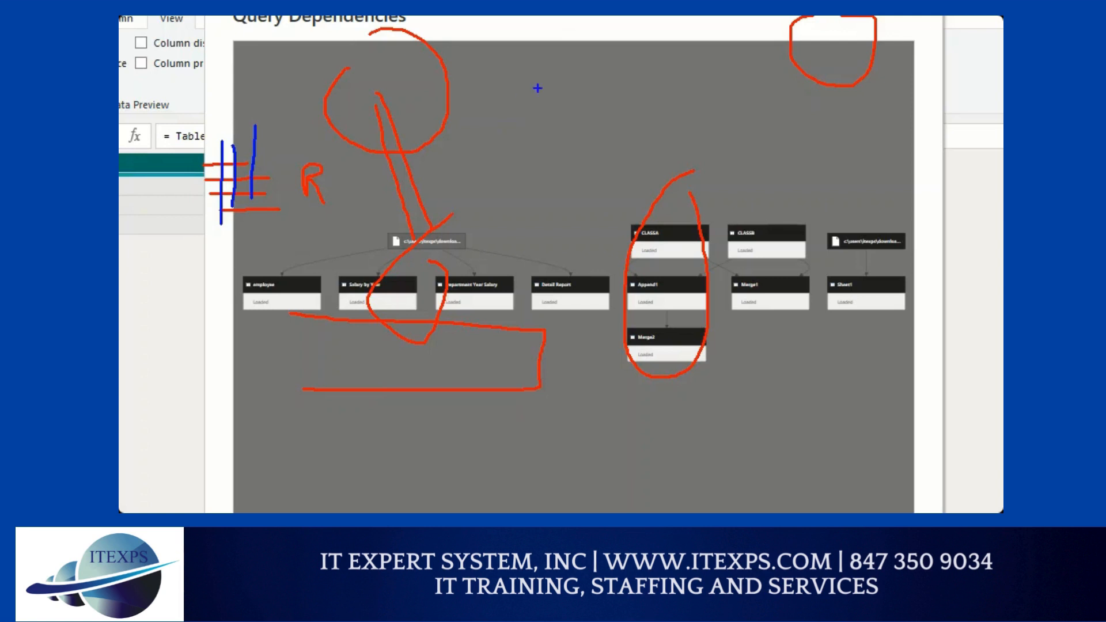
mouse_move(548, 85)
mouse_down()
mouse_move(540, 116)
mouse_move(584, 116)
mouse_move(603, 98)
mouse_move(628, 128)
mouse_move(641, 98)
mouse_up()
mouse_move(689, 81)
mouse_down()
mouse_move(700, 107)
mouse_move(686, 107)
mouse_move(700, 91)
mouse_up()
mouse_move(741, 78)
mouse_down()
mouse_move(749, 108)
mouse_move(761, 63)
mouse_up()
mouse_move(752, 95)
mouse_down()
mouse_move(769, 86)
mouse_move(770, 100)
mouse_move(838, 103)
mouse_move(896, 84)
mouse_move(899, 103)
mouse_up()
mouse_move(916, 87)
mouse_down()
mouse_move(925, 131)
mouse_move(949, 83)
mouse_move(961, 116)
mouse_up()
mouse_move(971, 127)
mouse_down()
mouse_move(966, 75)
mouse_move(969, 84)
mouse_up()
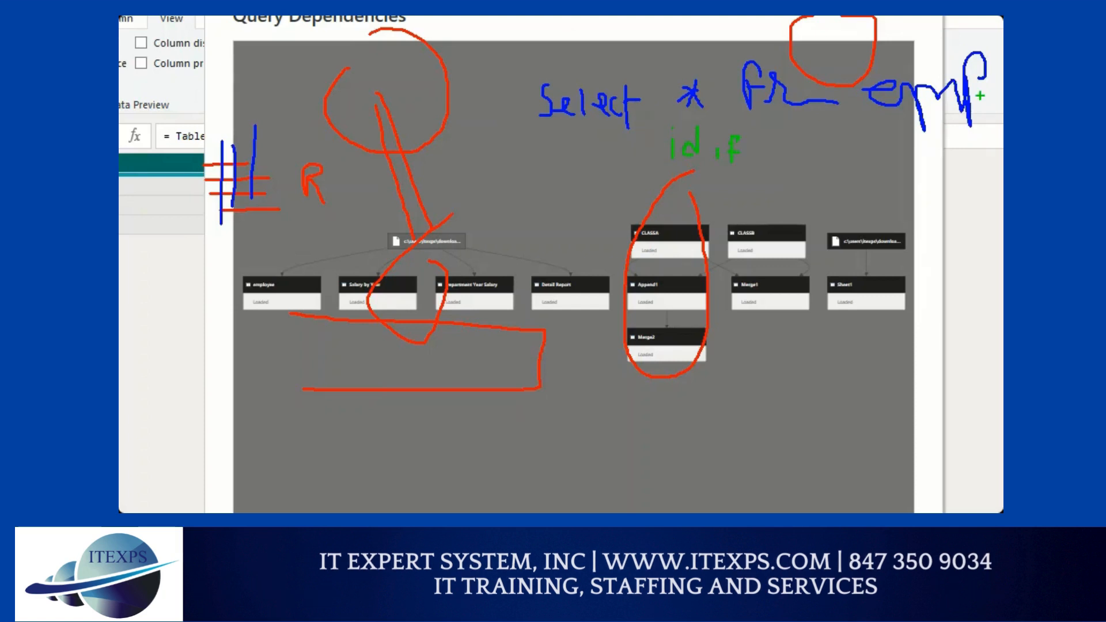
drag(866, 155, 885, 144)
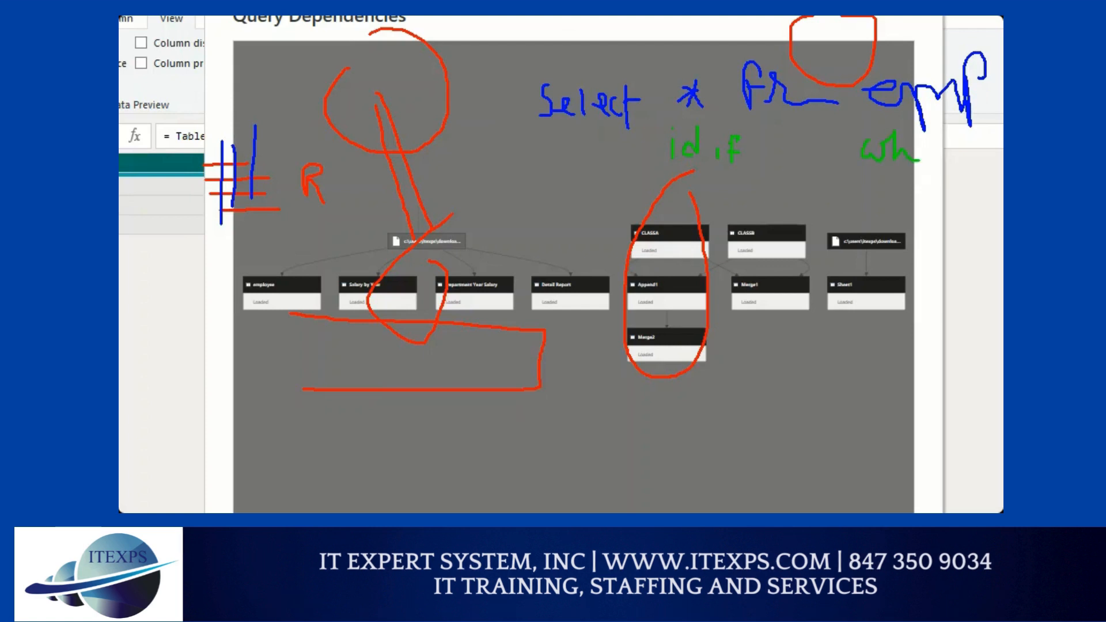
drag(912, 192, 948, 188)
mouse_move(937, 196)
mouse_down()
mouse_move(949, 194)
mouse_move(953, 173)
mouse_move(960, 191)
mouse_up()
mouse_move(962, 184)
mouse_down()
mouse_move(979, 189)
mouse_move(994, 168)
mouse_move(998, 186)
mouse_up()
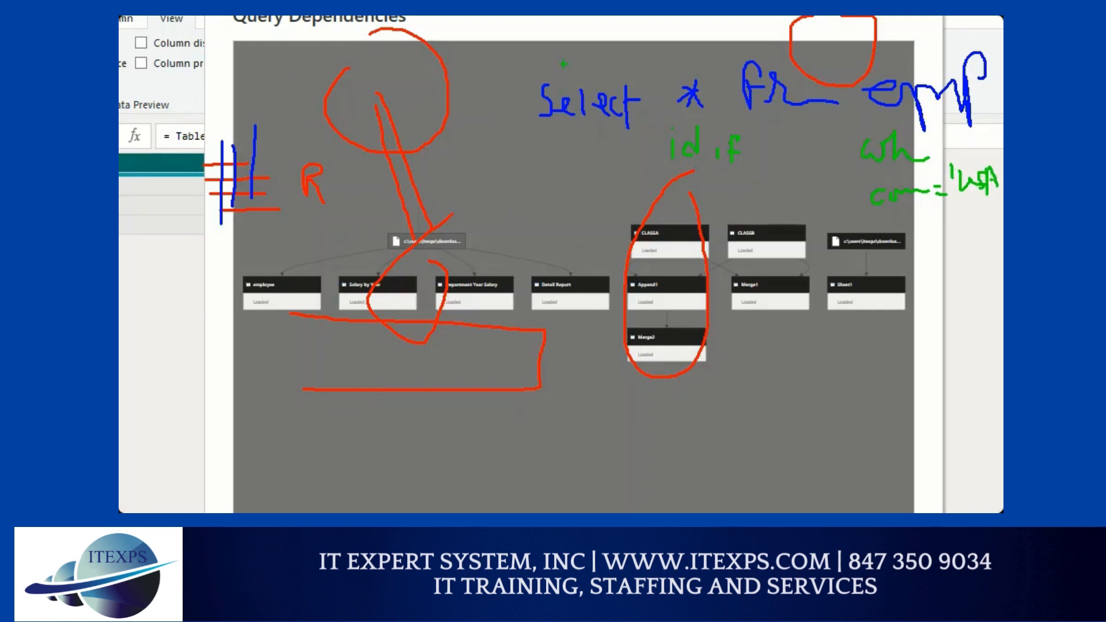
drag(564, 64, 602, 158)
drag(260, 298, 533, 303)
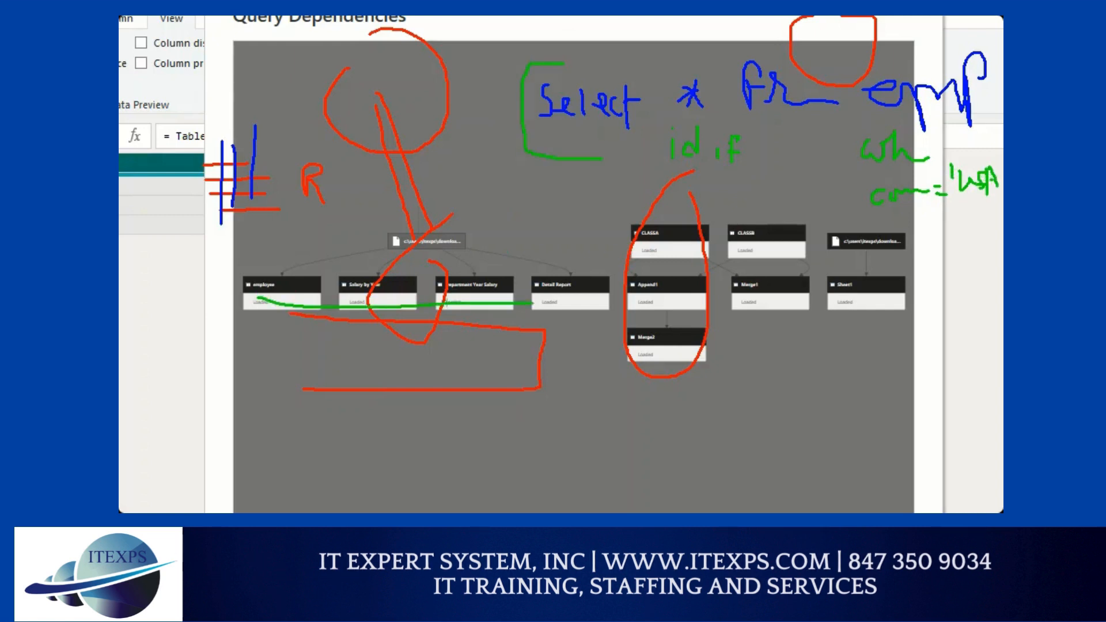
drag(311, 301, 718, 294)
drag(488, 379, 456, 445)
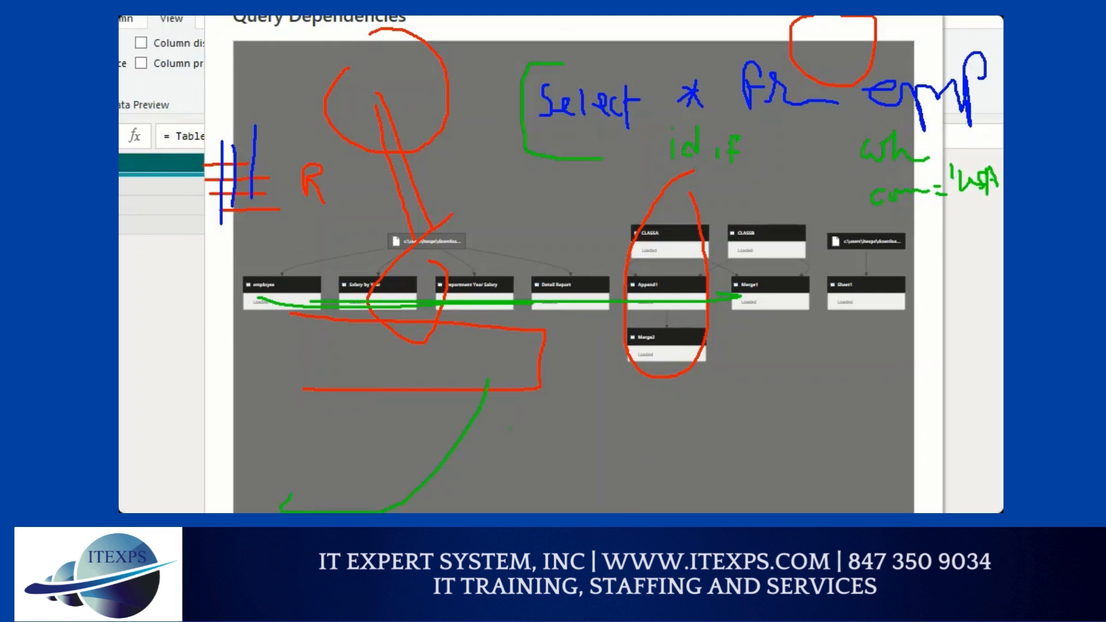
key(Escape)
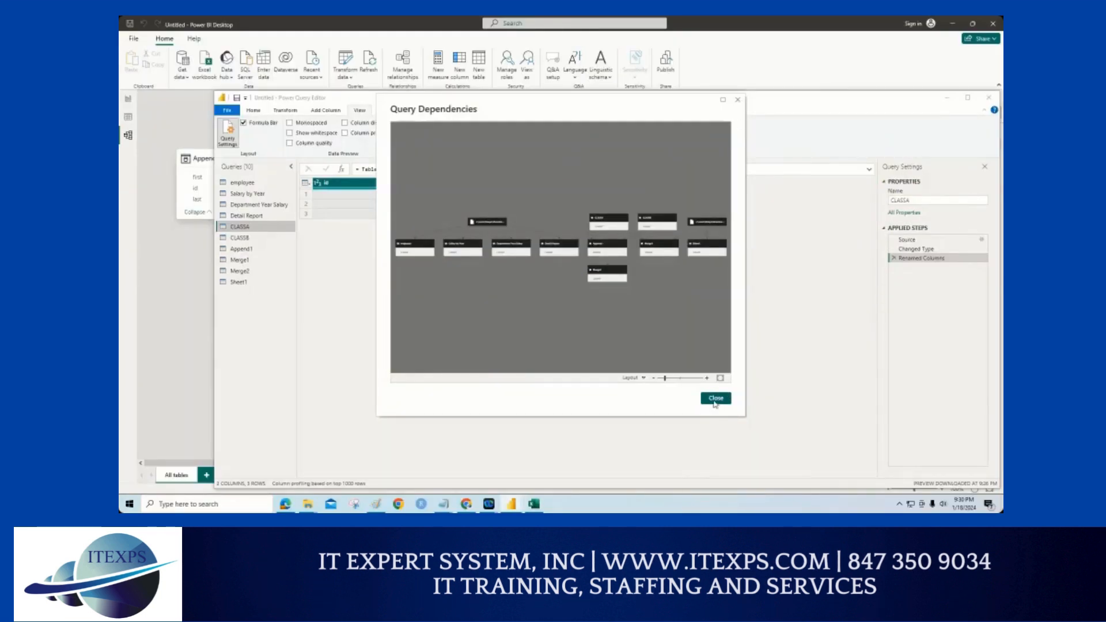
- Close the query dependencies diagram and reopen the Power Query Editor to review the employee query's applied steps
click(715, 403)
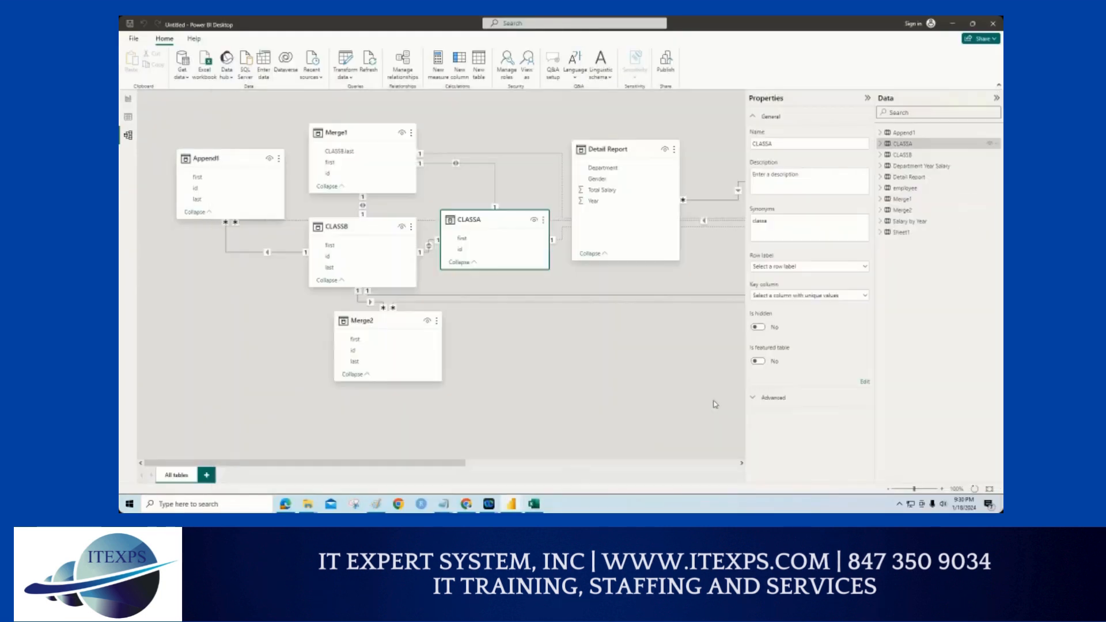
right_click(905, 147)
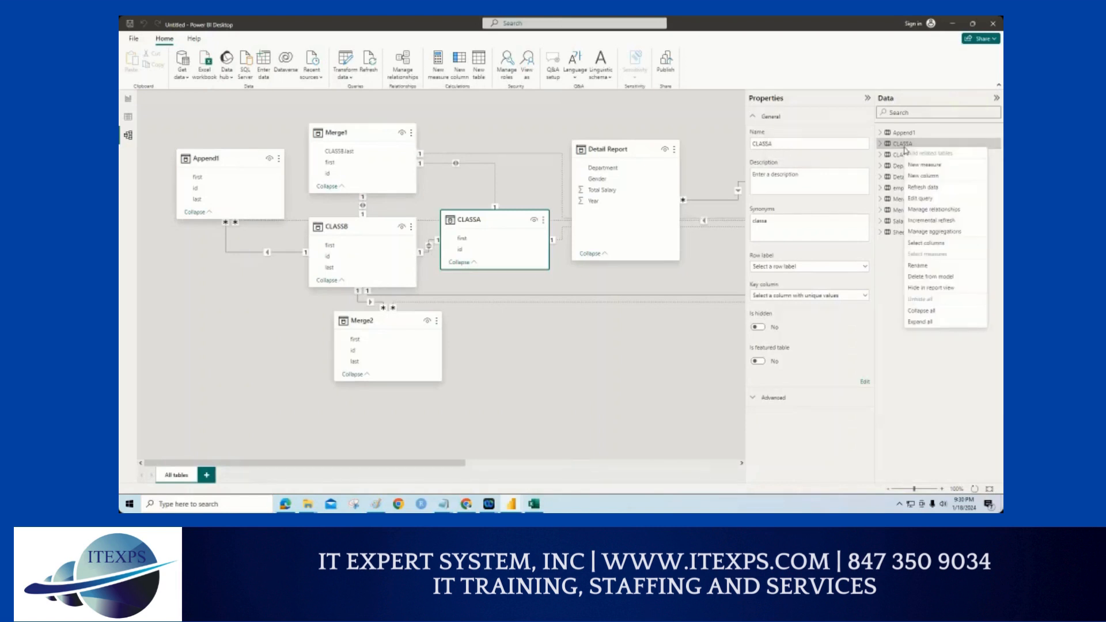
click(923, 199)
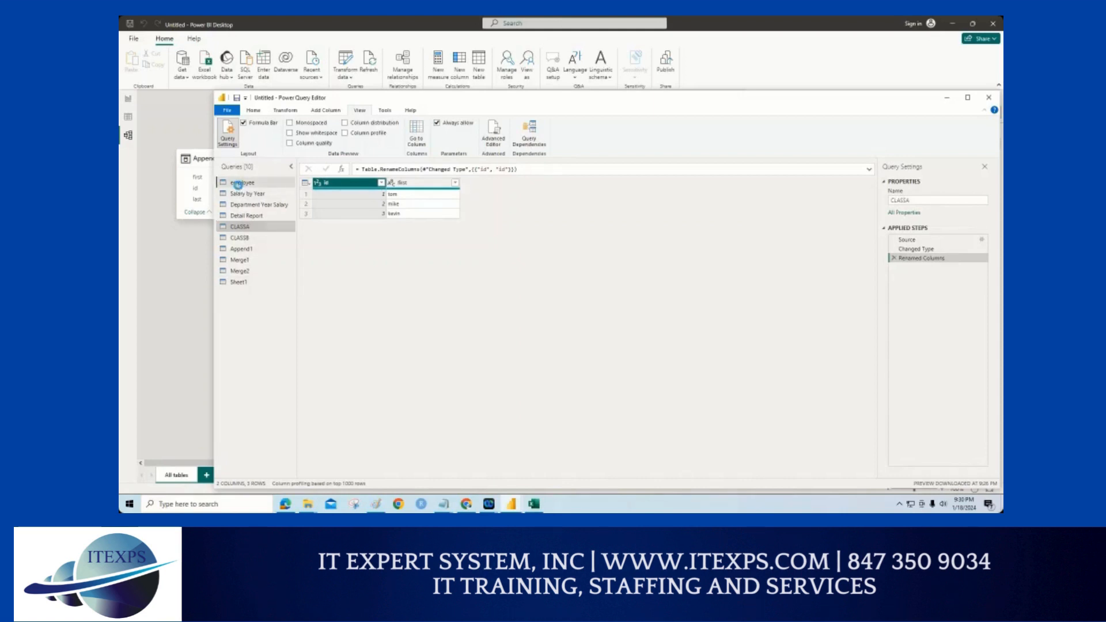
click(238, 183)
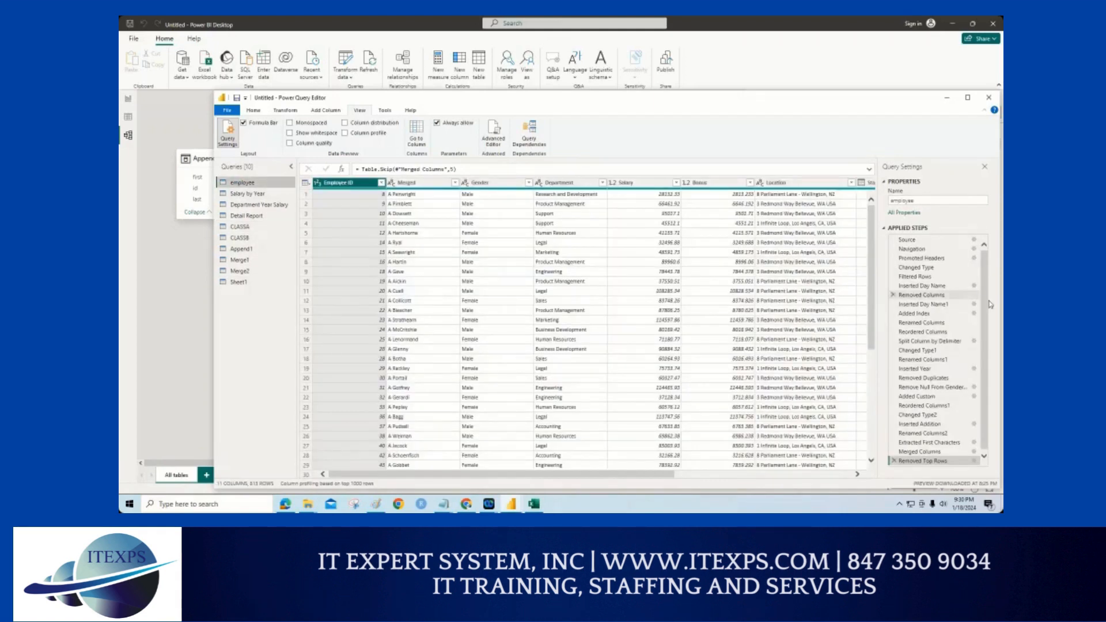
- Rename the first column of text names in the CLASSA query to First Name
click(238, 228)
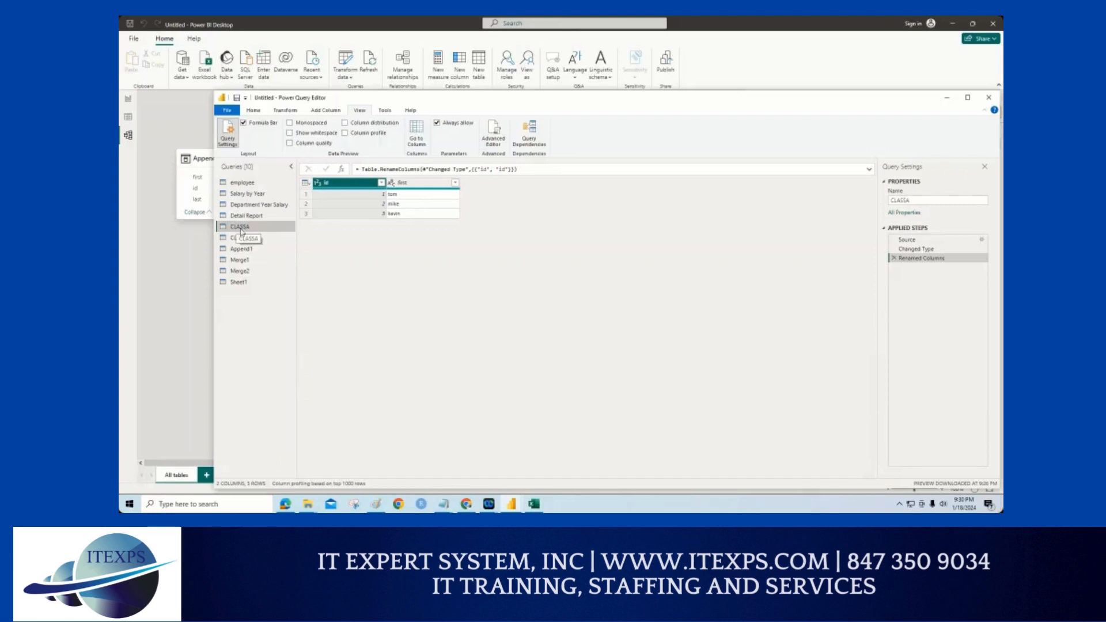
double_click(404, 183)
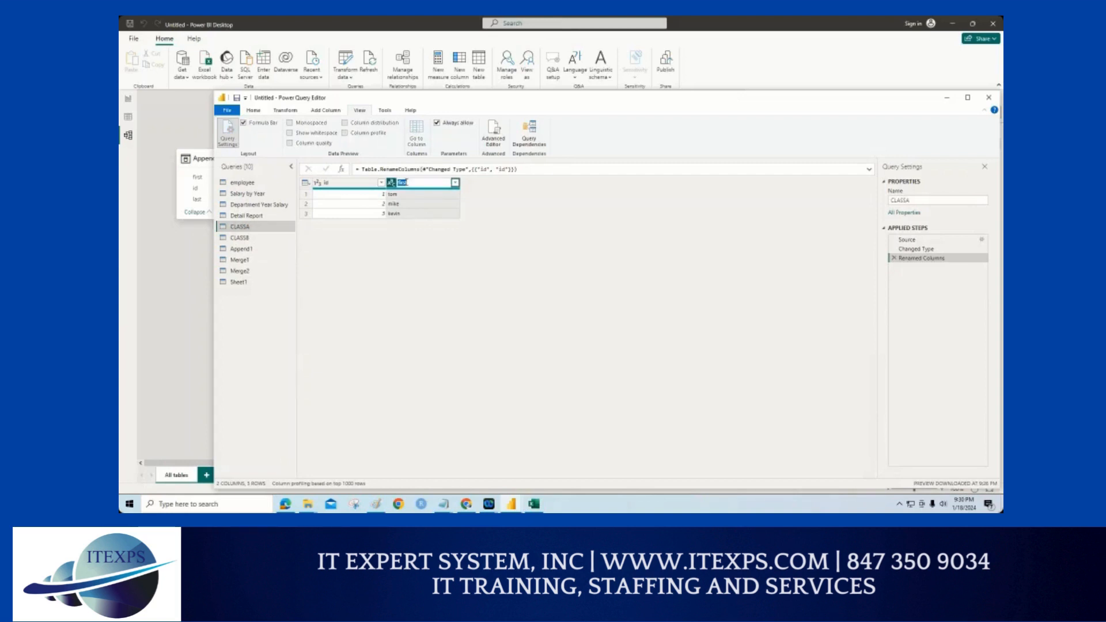
text(first Name)
key(Return)
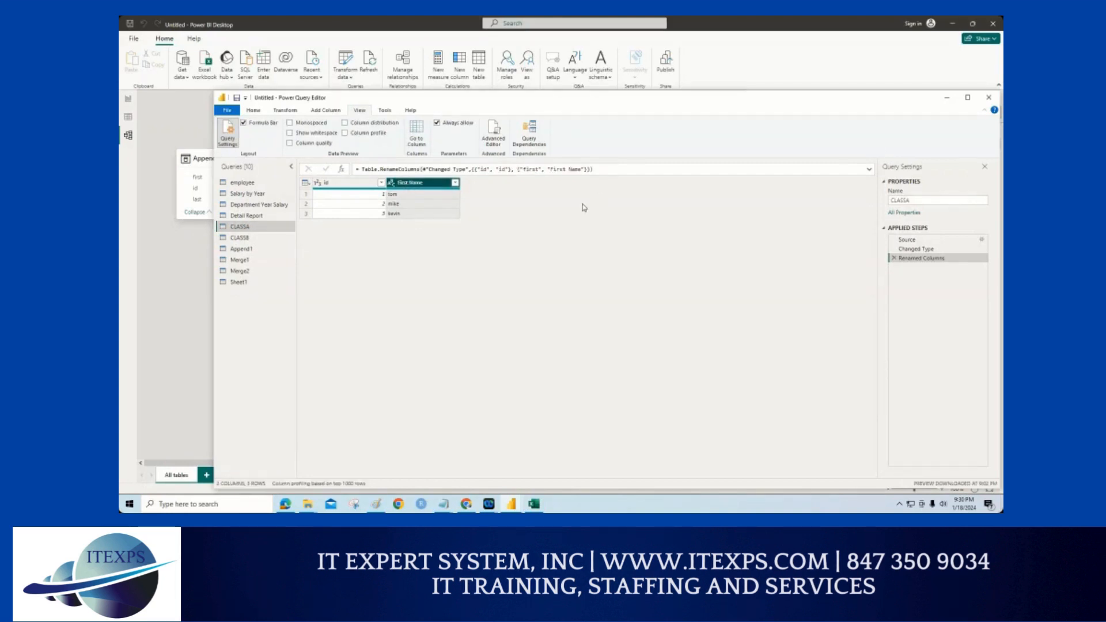
- Remove the First Name column from CLASSA, and at the earlier Renamed Columns step rename it Last Name, accepting the step insertion
right_click(428, 184)
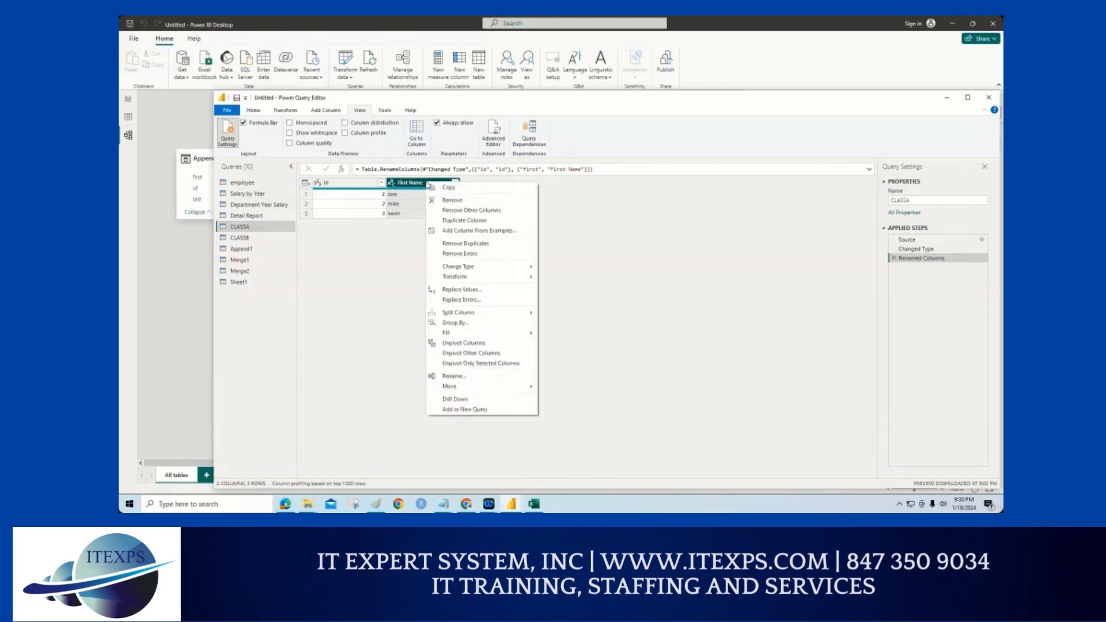
click(452, 200)
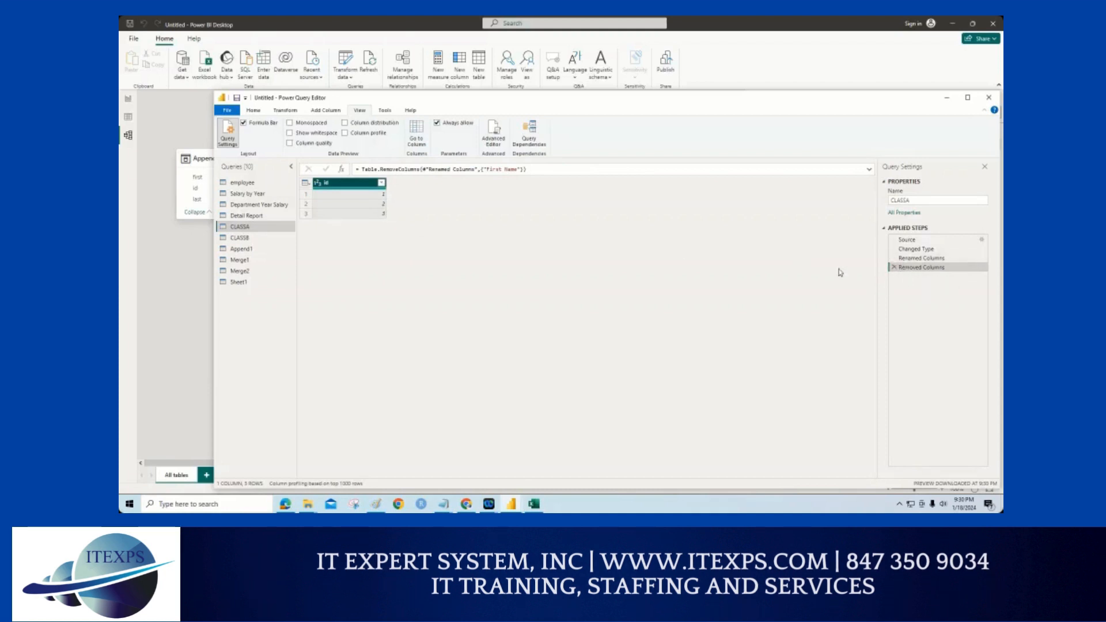
click(916, 259)
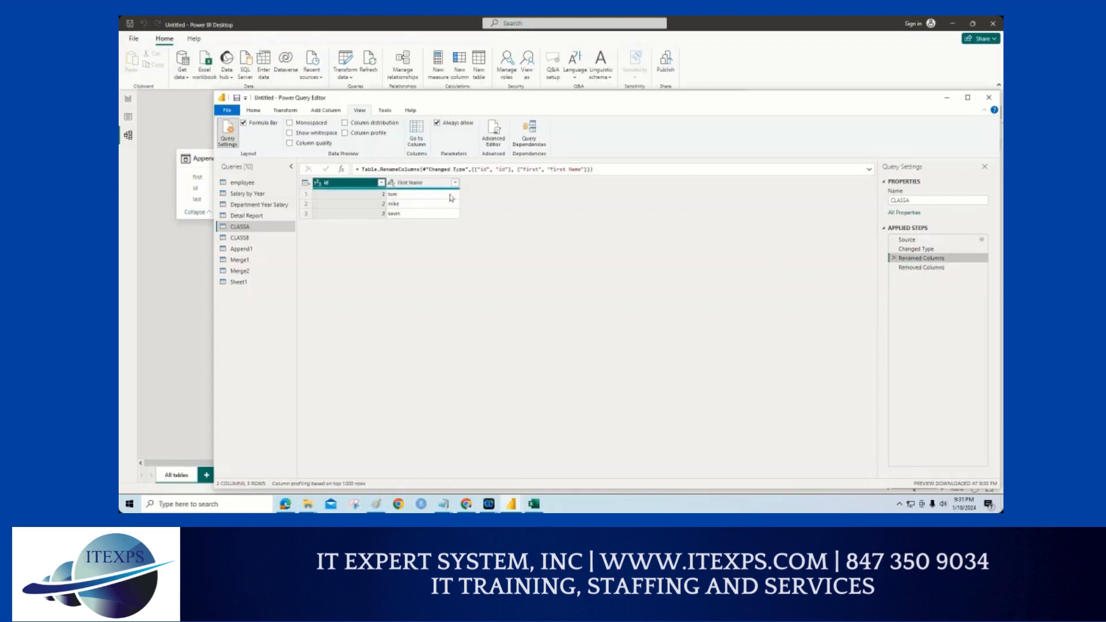
double_click(420, 183)
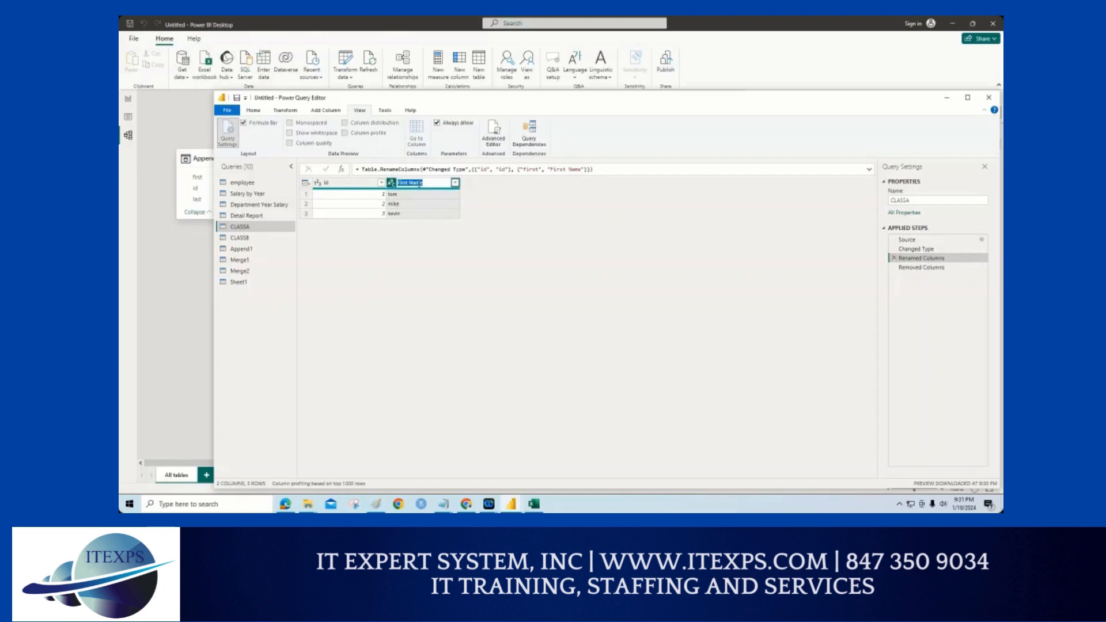
text(Last Name)
key(Return)
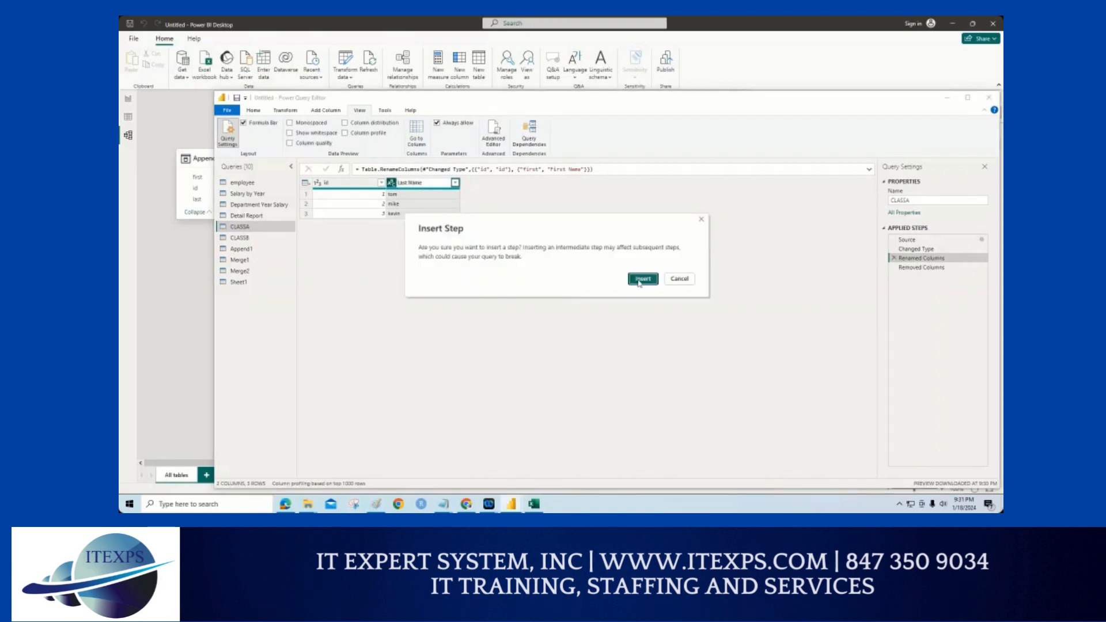
click(640, 278)
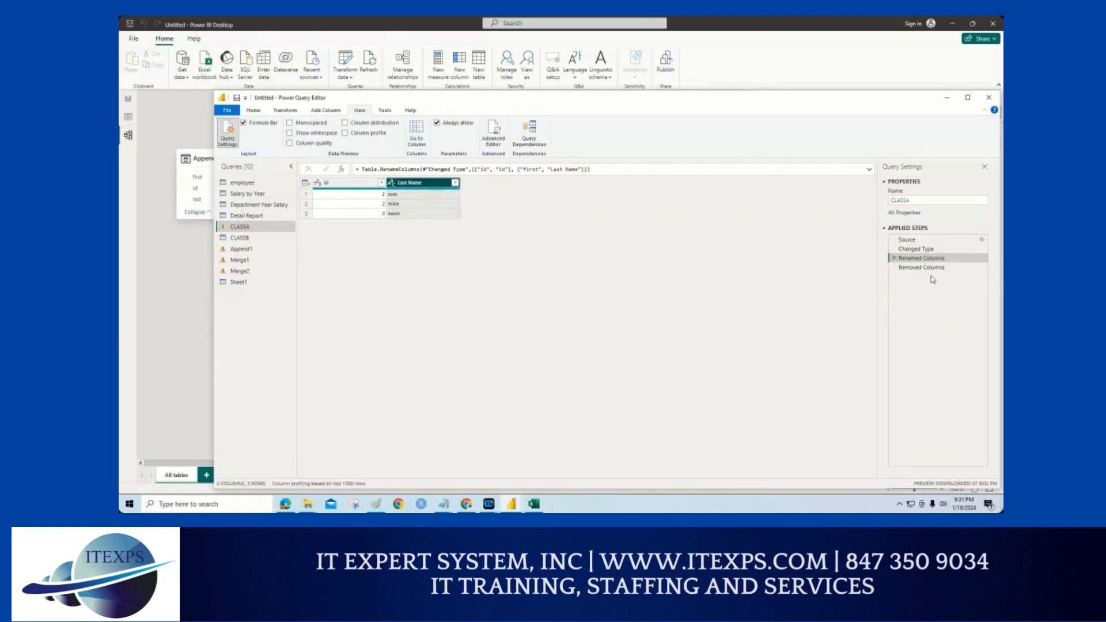
key(ctrl+1)
click(904, 248)
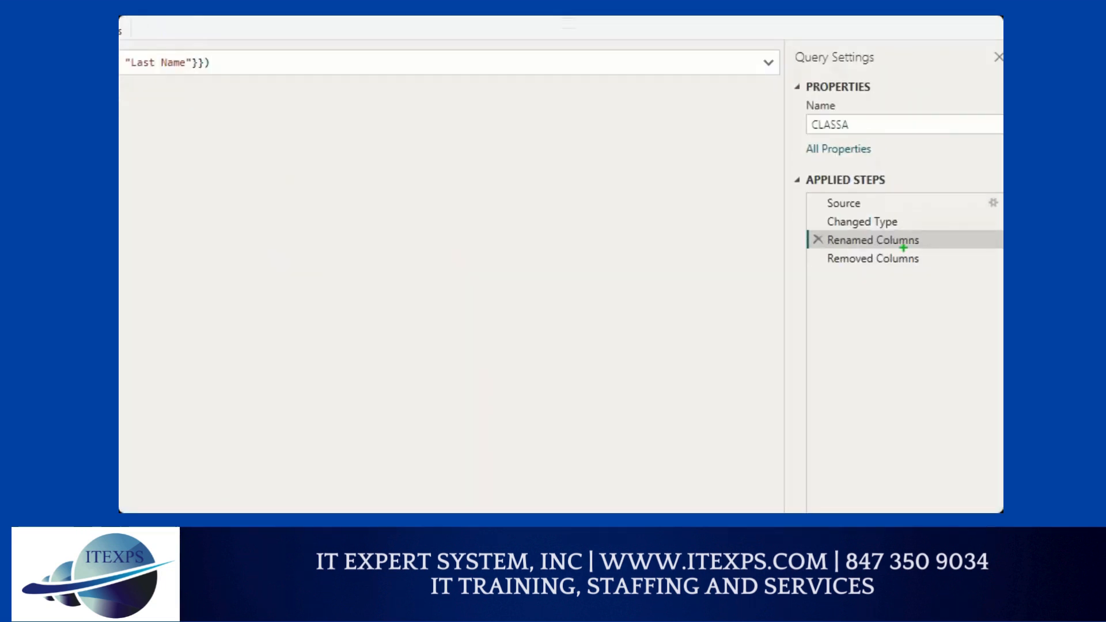
mouse_move(922, 236)
mouse_down()
mouse_move(947, 237)
mouse_move(968, 295)
mouse_up()
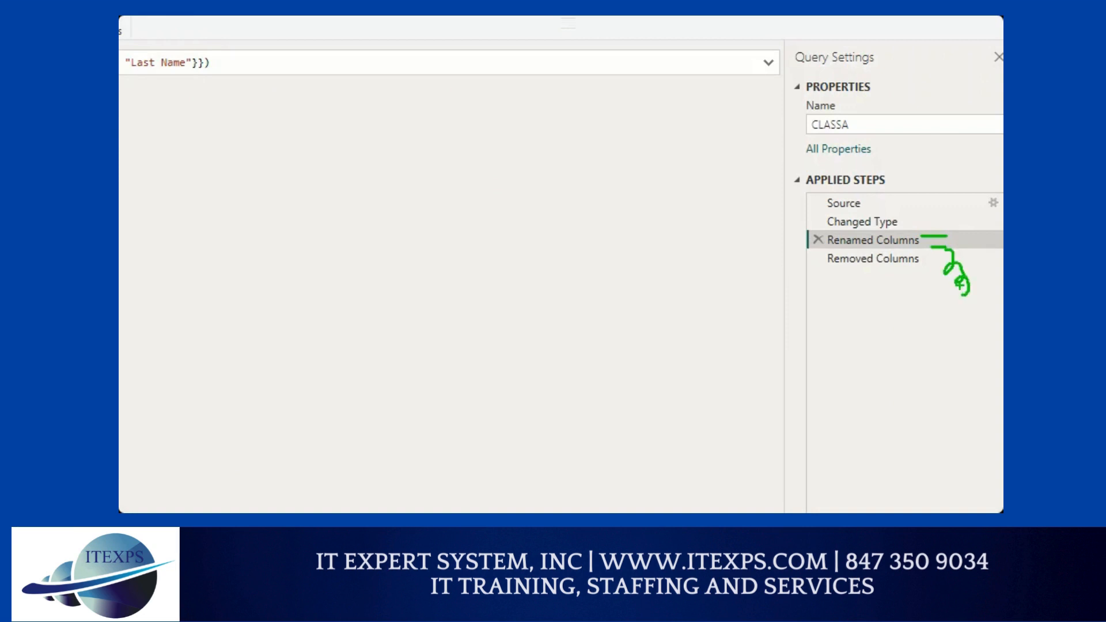
mouse_move(942, 205)
mouse_down()
mouse_move(961, 205)
mouse_move(967, 254)
mouse_up()
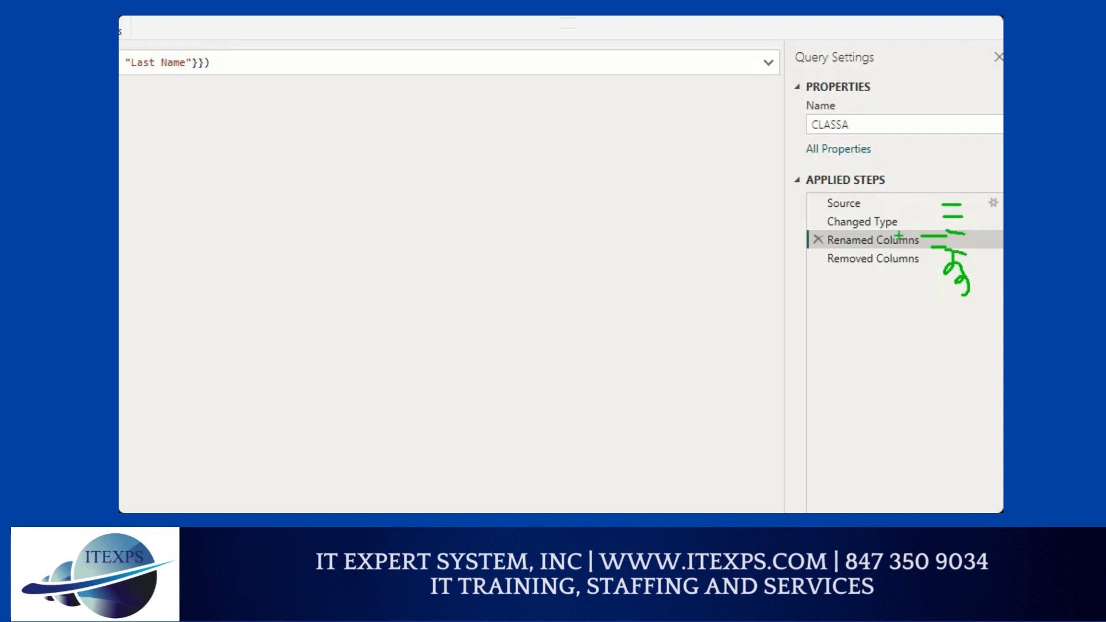
drag(842, 241, 865, 234)
drag(796, 180, 797, 512)
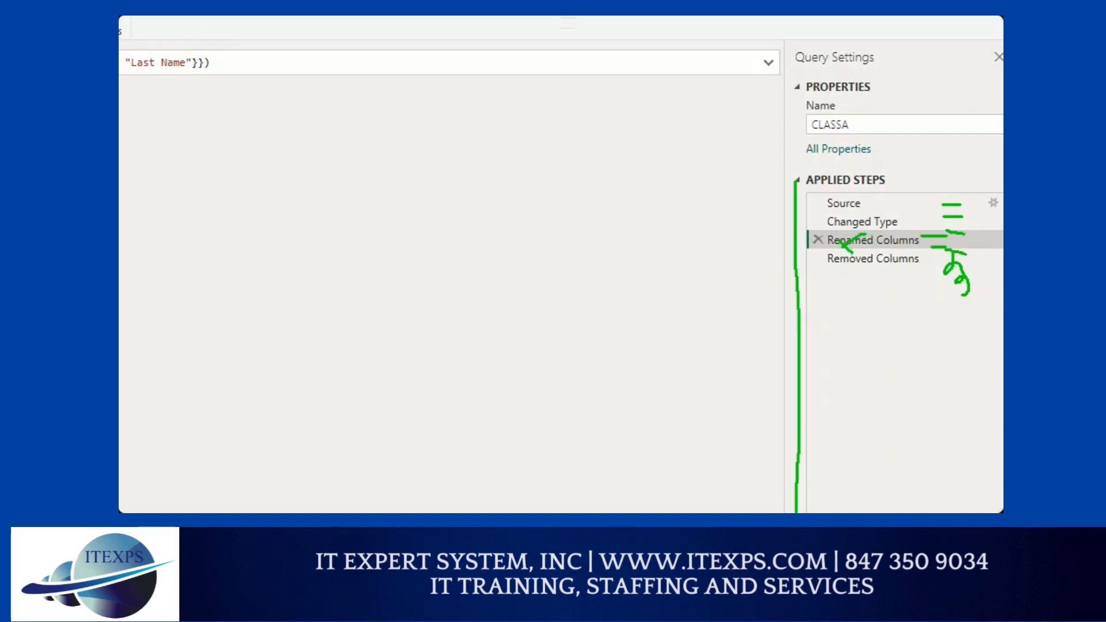
drag(777, 151, 773, 512)
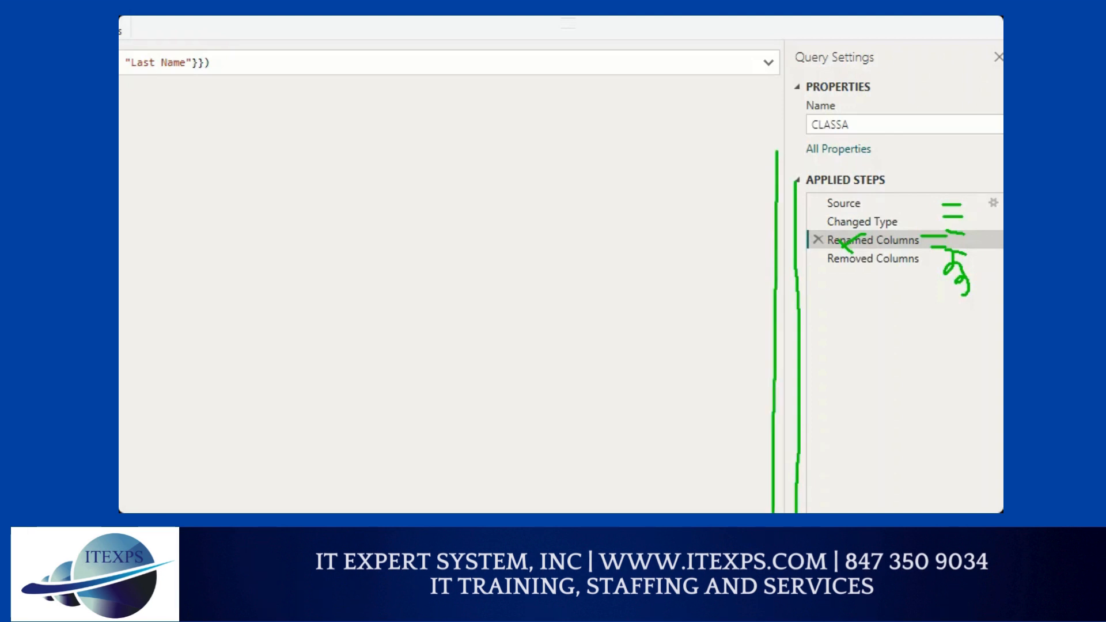
mouse_move(345, 198)
mouse_down()
mouse_move(415, 217)
mouse_move(692, 196)
mouse_move(732, 207)
mouse_move(695, 254)
mouse_move(699, 431)
mouse_up()
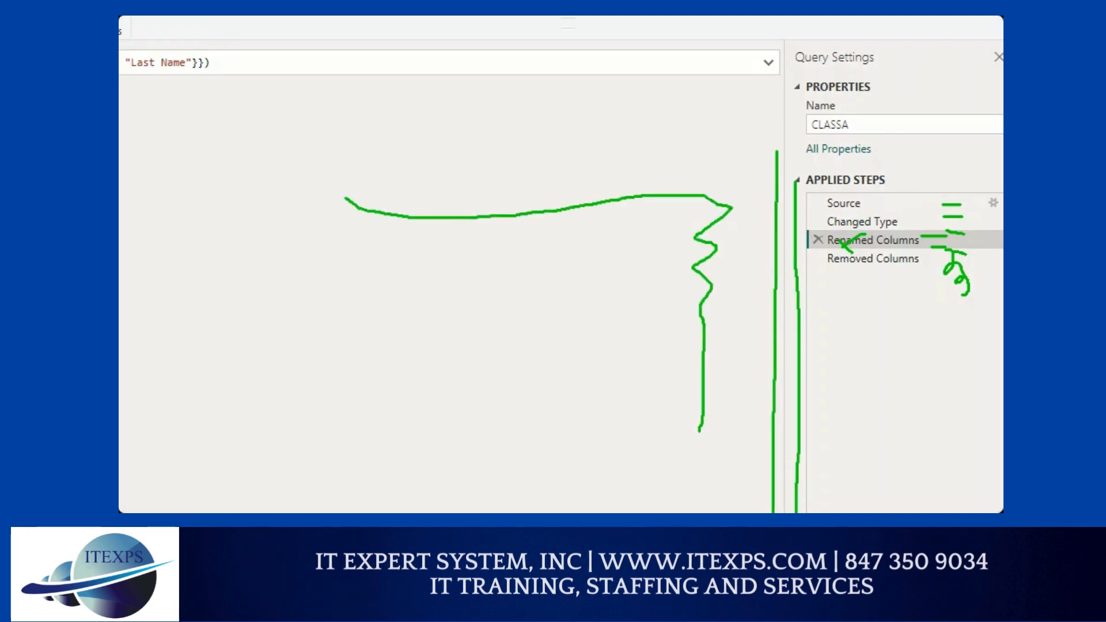
mouse_move(268, 92)
mouse_down()
mouse_move(236, 93)
mouse_move(265, 105)
mouse_move(253, 127)
mouse_up()
mouse_move(318, 87)
mouse_down()
mouse_move(396, 85)
mouse_move(433, 60)
mouse_up()
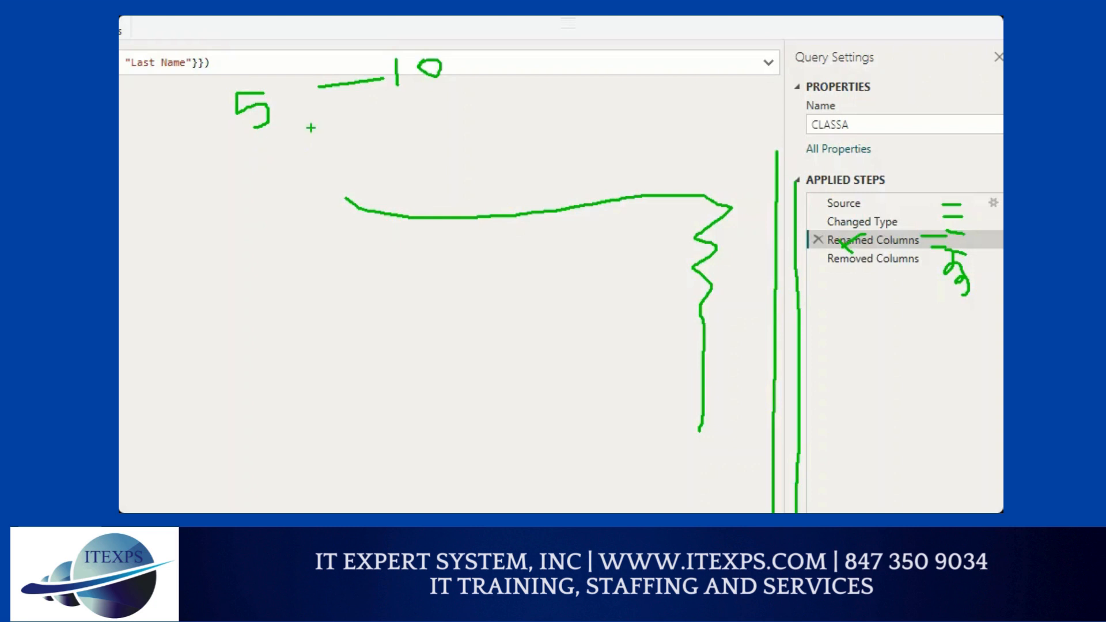
mouse_move(277, 110)
mouse_down()
mouse_move(276, 70)
mouse_move(267, 69)
mouse_up()
mouse_move(396, 82)
mouse_down()
mouse_move(445, 89)
mouse_move(445, 108)
mouse_up()
mouse_move(212, 202)
mouse_down()
mouse_move(249, 278)
mouse_move(199, 173)
mouse_up()
mouse_move(773, 171)
mouse_down()
mouse_move(819, 205)
mouse_move(852, 407)
mouse_up()
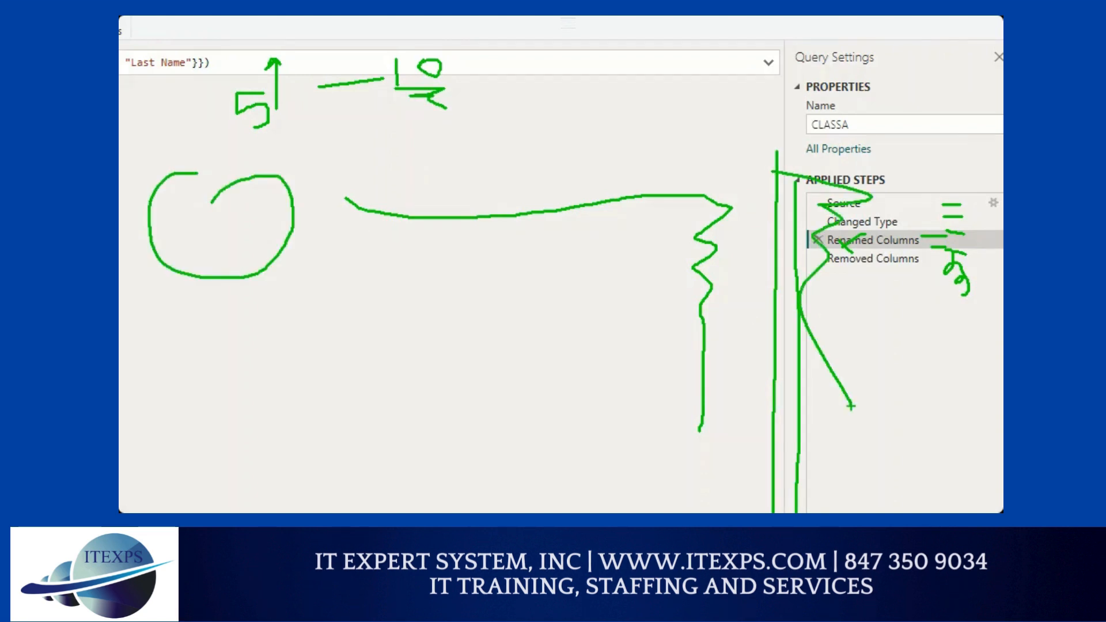
mouse_move(869, 123)
mouse_down()
mouse_move(842, 340)
mouse_move(853, 386)
mouse_up()
drag(904, 153, 935, 333)
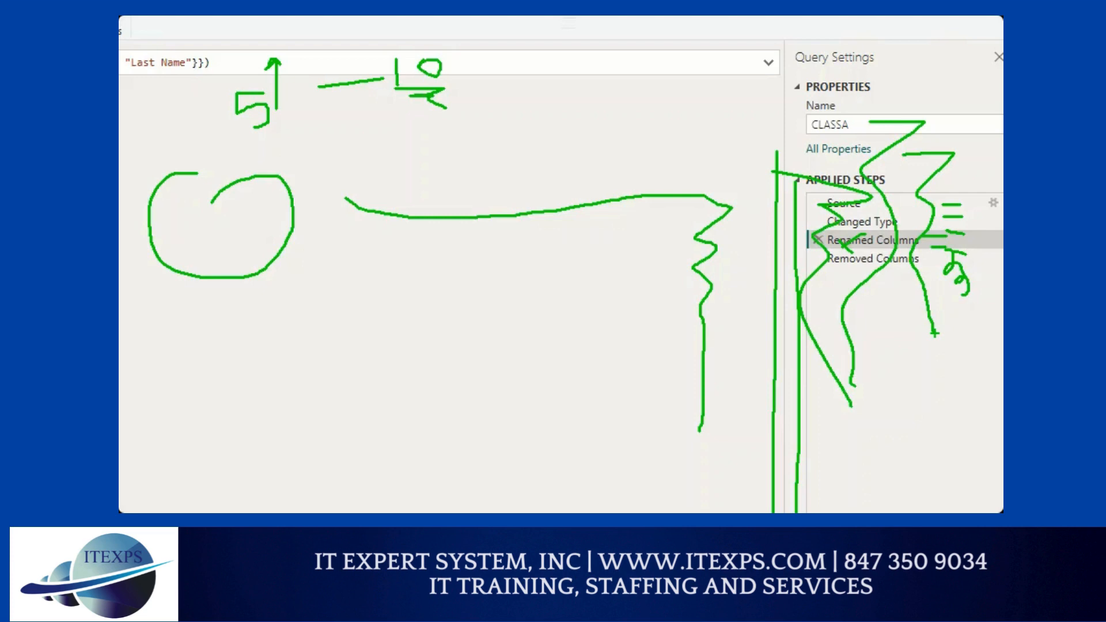
key(Escape)
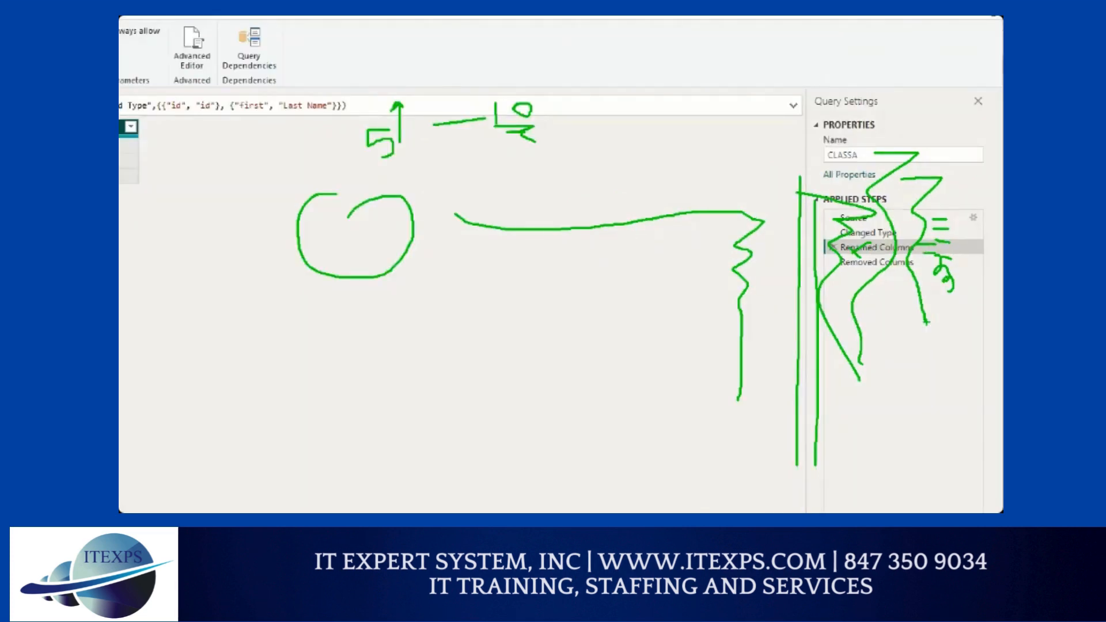
key(ctrl+1)
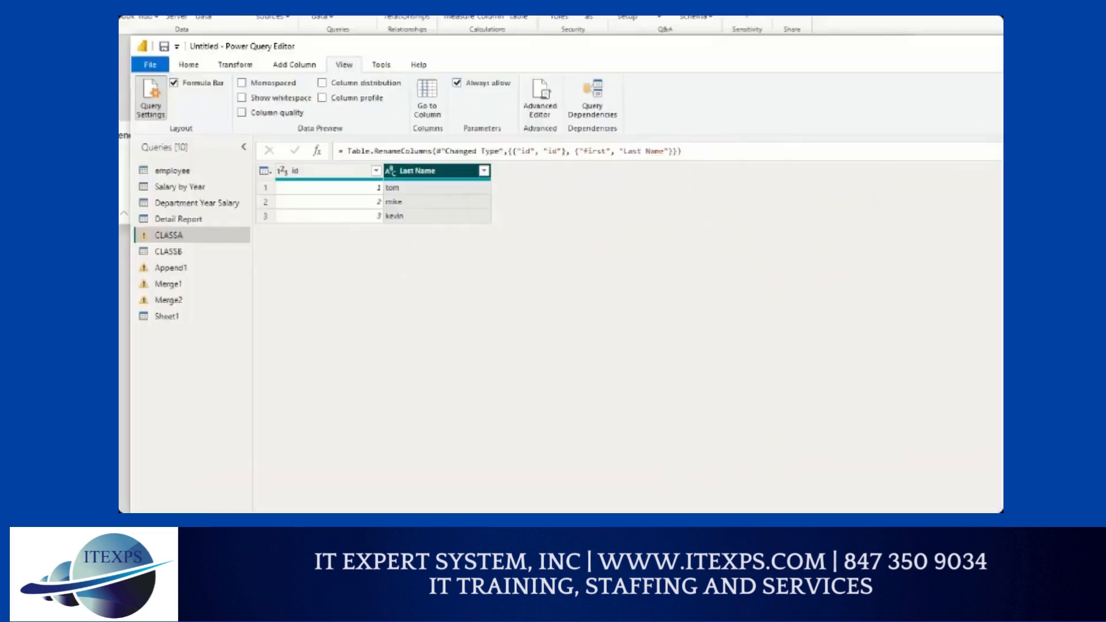
click(395, 152)
drag(396, 137, 392, 205)
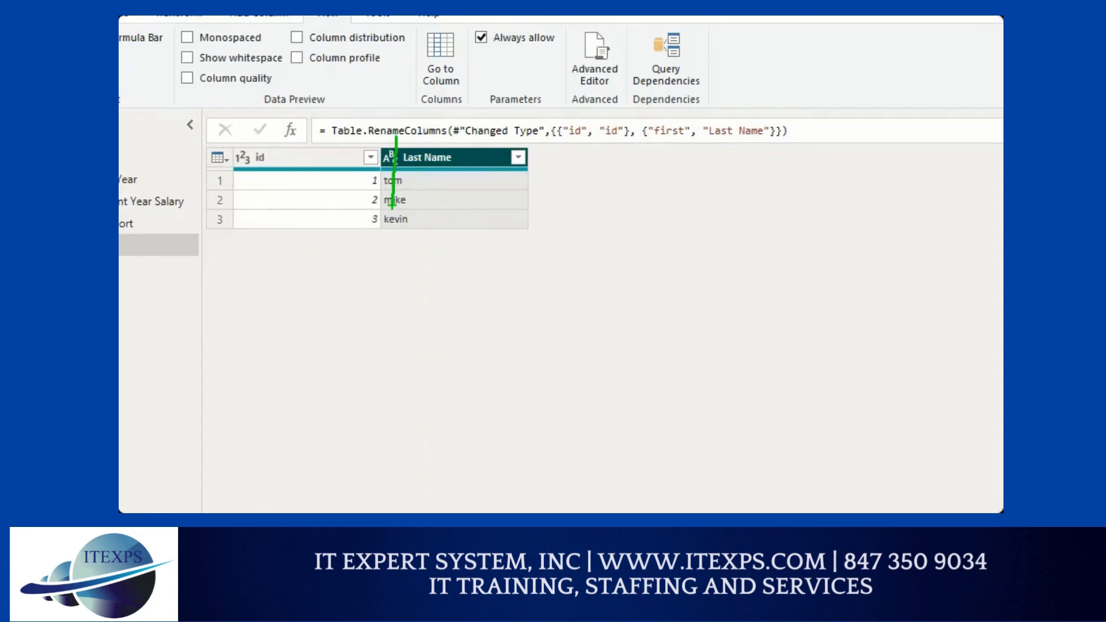
key(Escape)
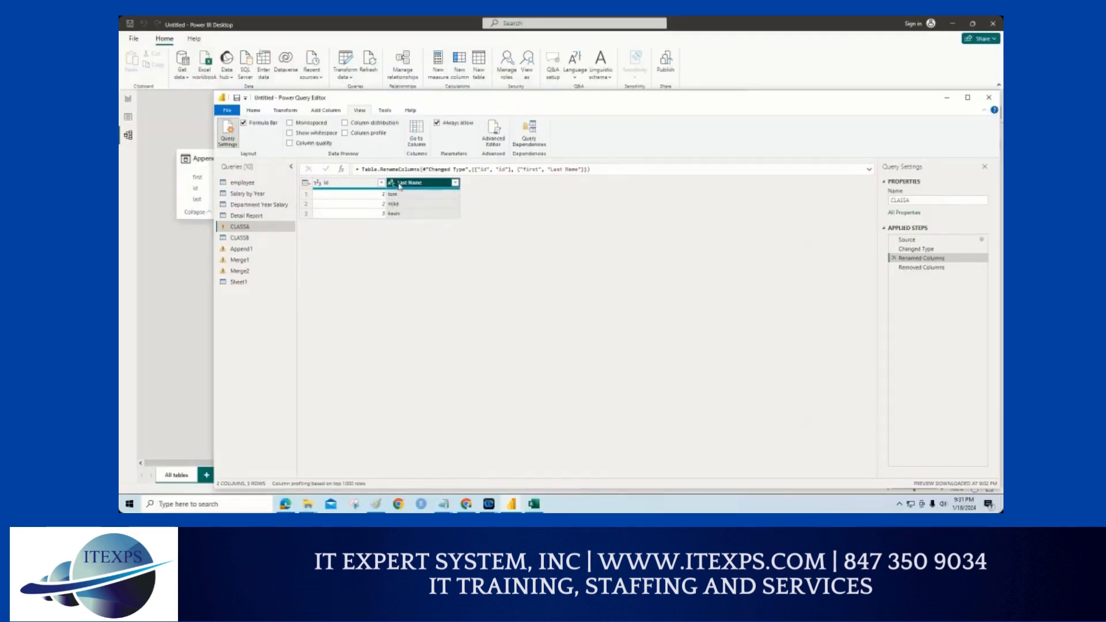
- Transform the Last Name column's values to UPPERCASE as an inserted step directly after Renamed Columns
click(293, 112)
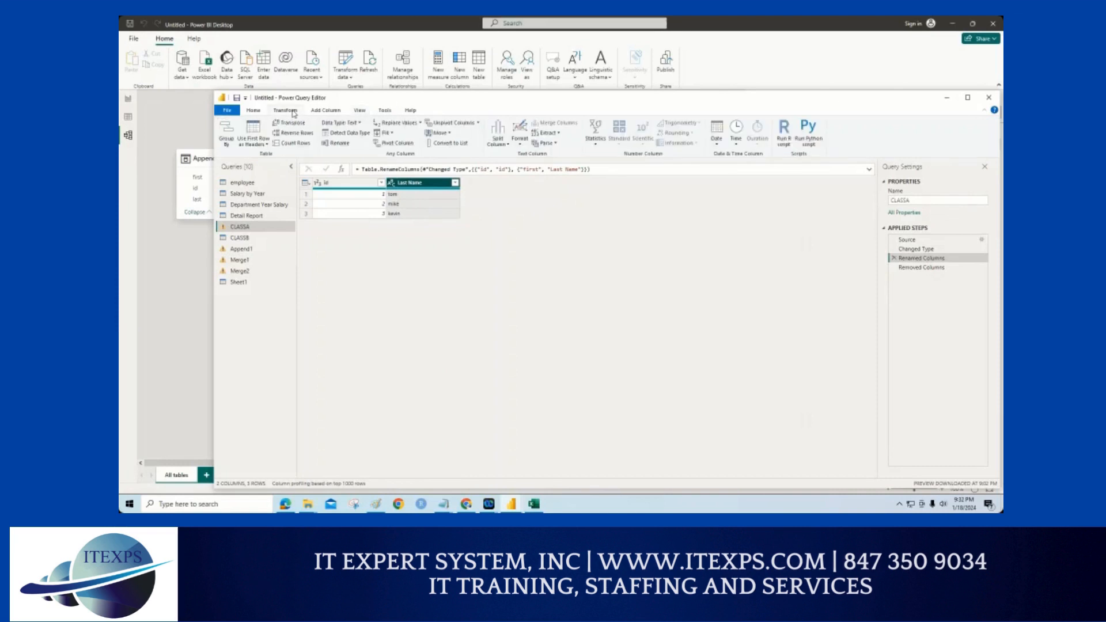
right_click(419, 186)
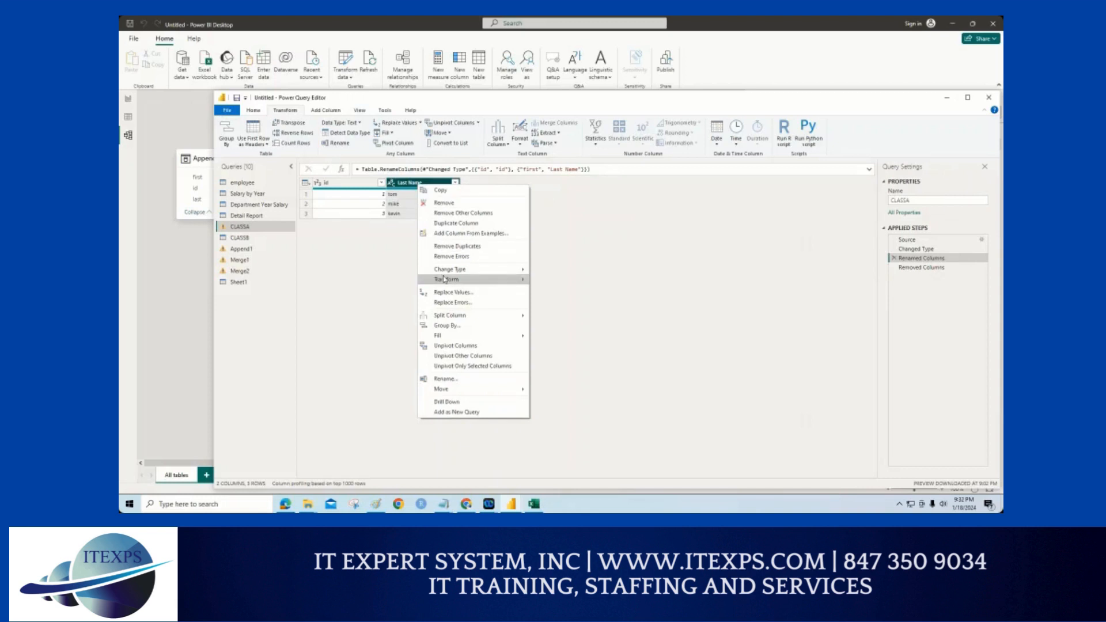
mouse_move(445, 280)
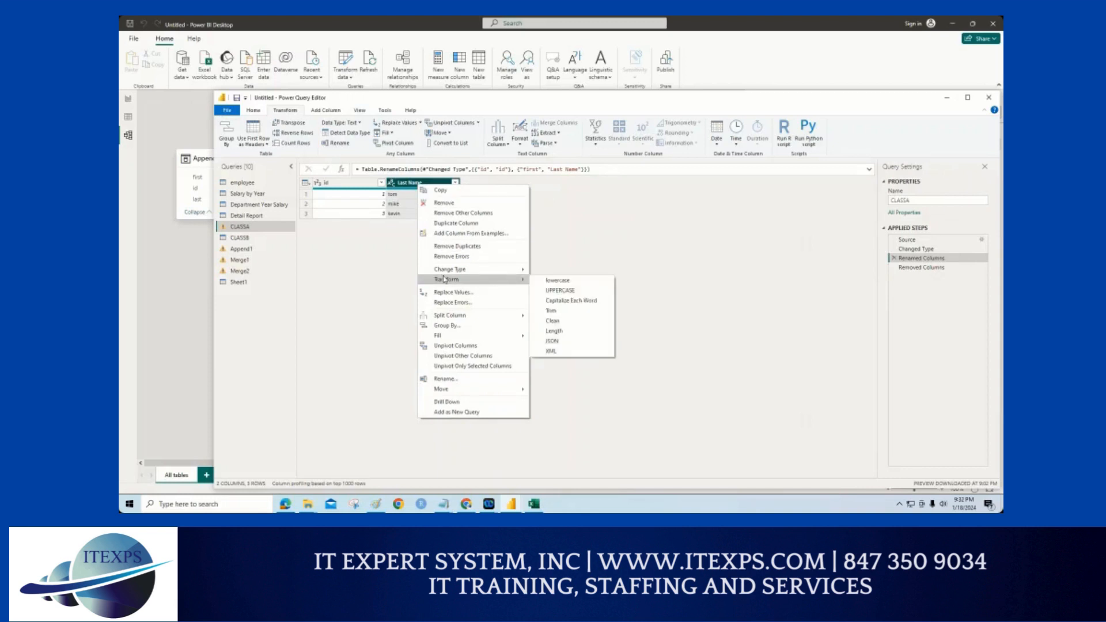
click(561, 290)
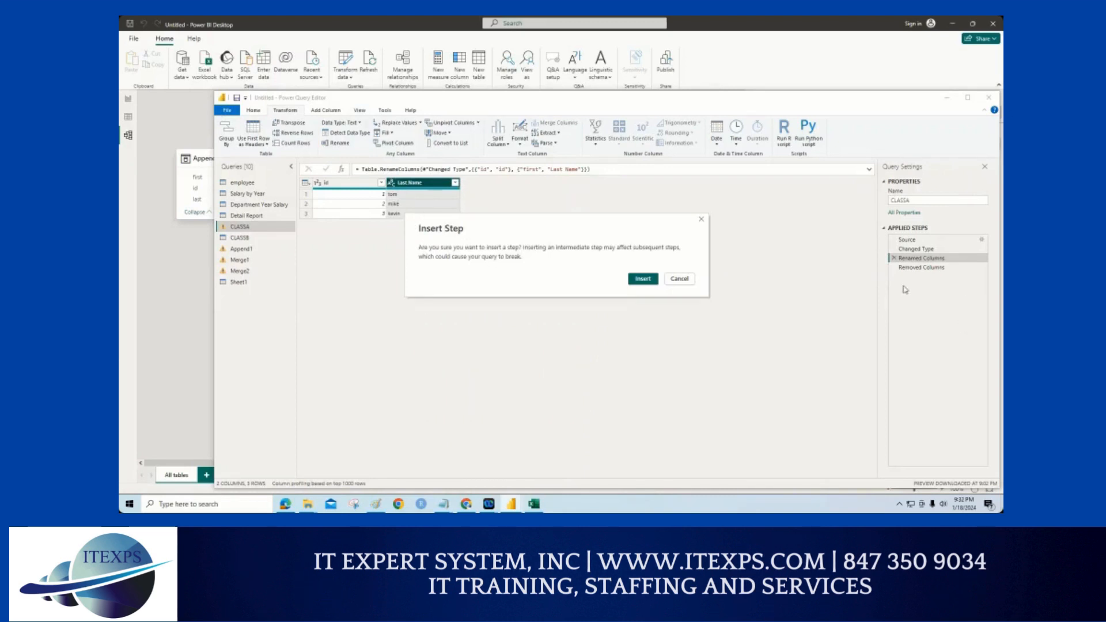
click(652, 280)
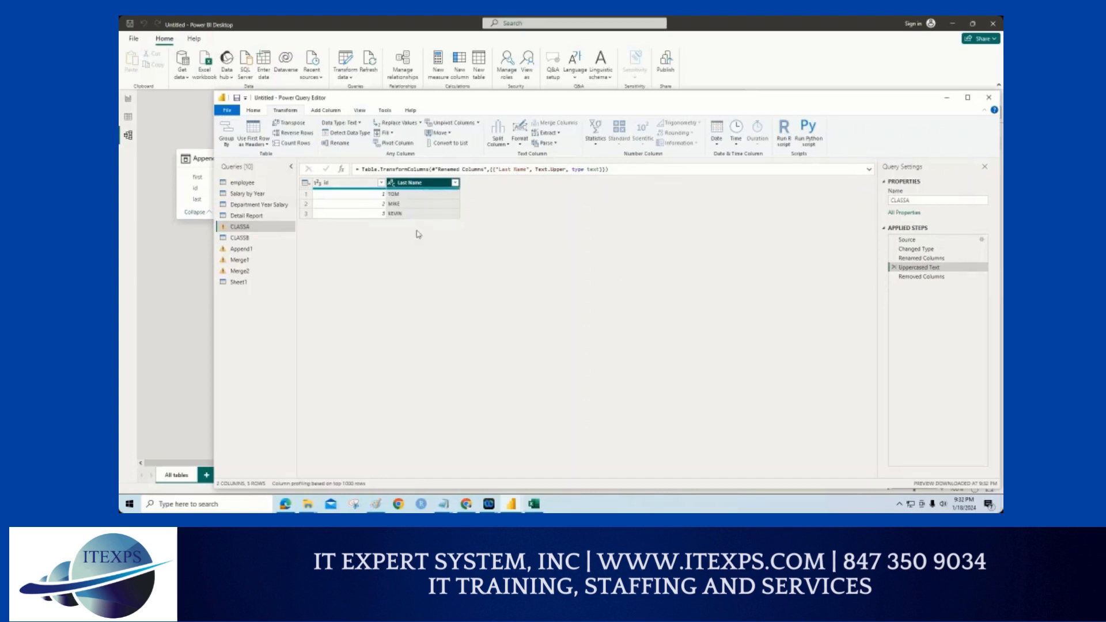
key(ctrl+1)
click(415, 207)
drag(383, 32, 403, 115)
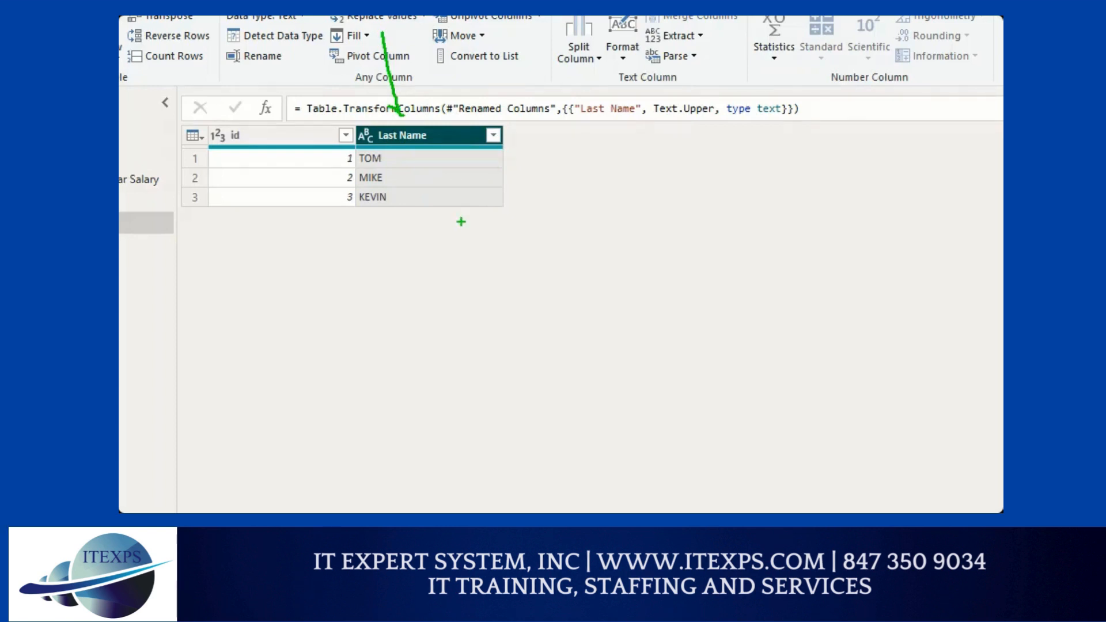
key(Escape)
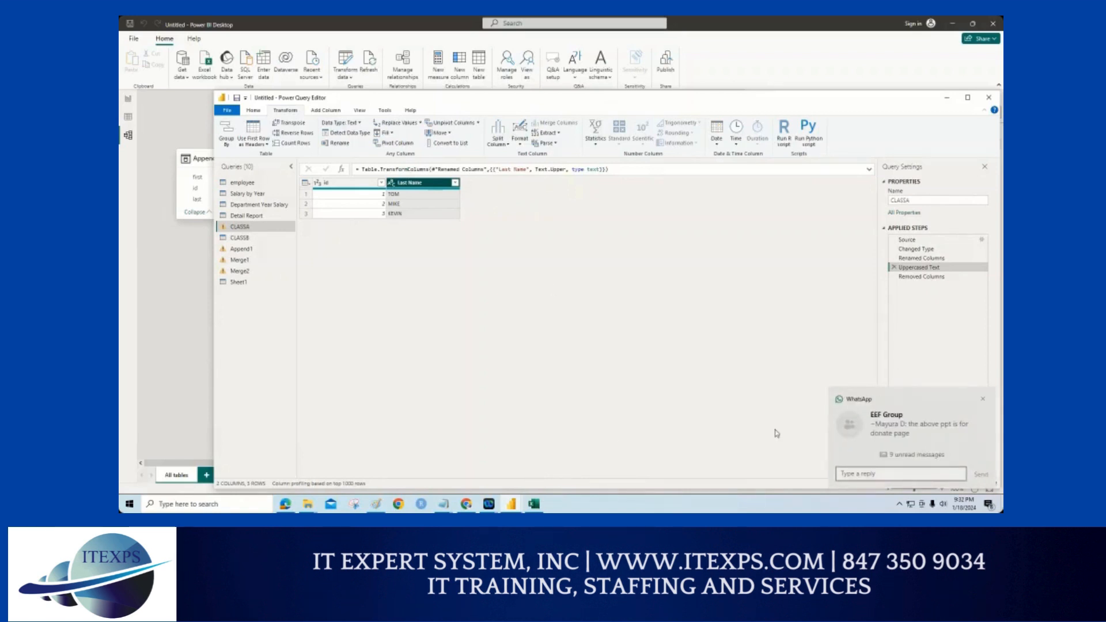
click(984, 399)
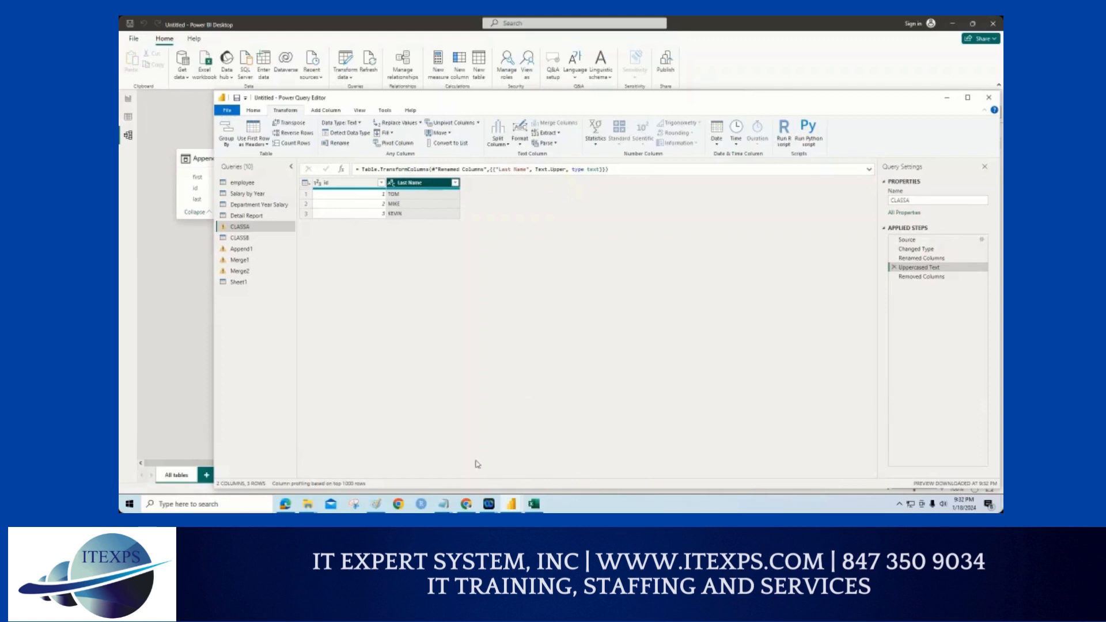
- Switch to the Power BI Training page in Chrome and review the Week 2 Power Query Editor notes through the best practices section
click(467, 506)
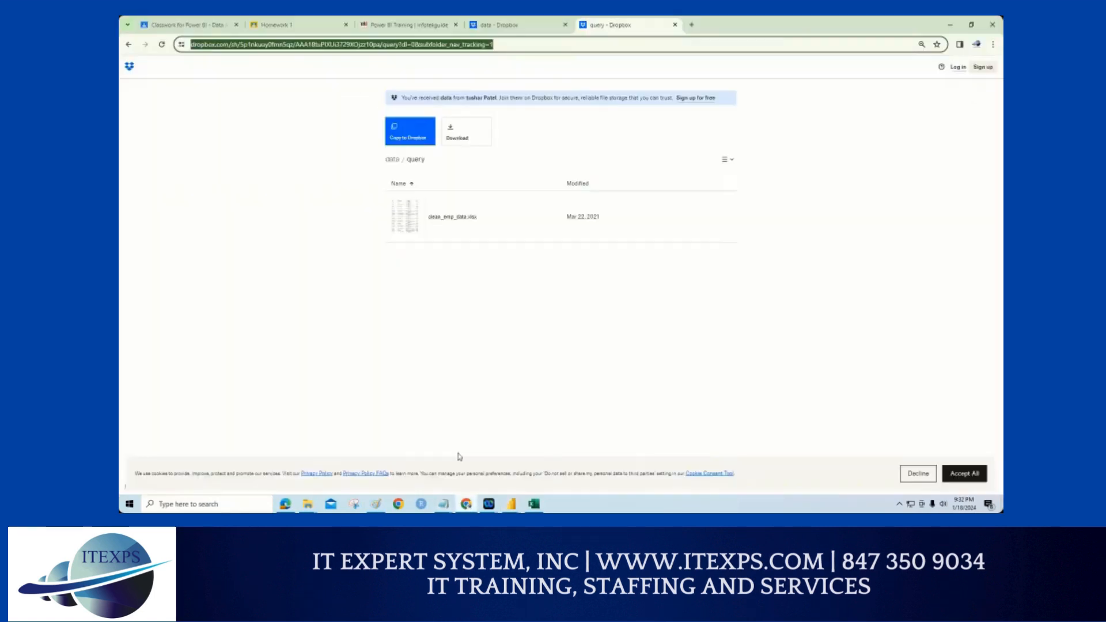
click(395, 23)
scroll(483, 268, down, 3)
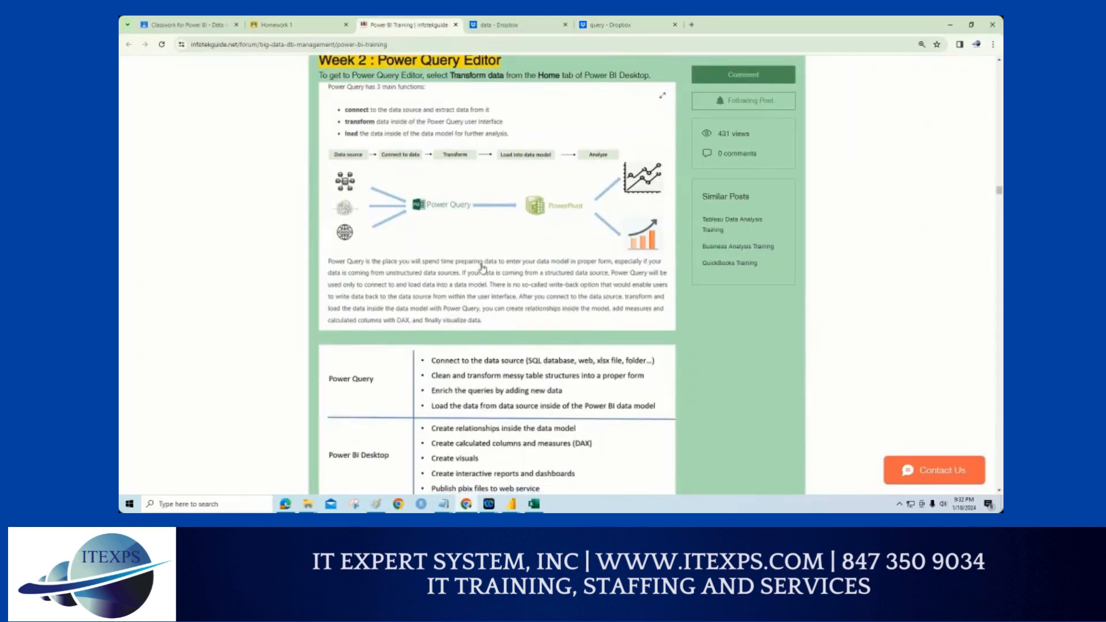
scroll(483, 268, down, 8)
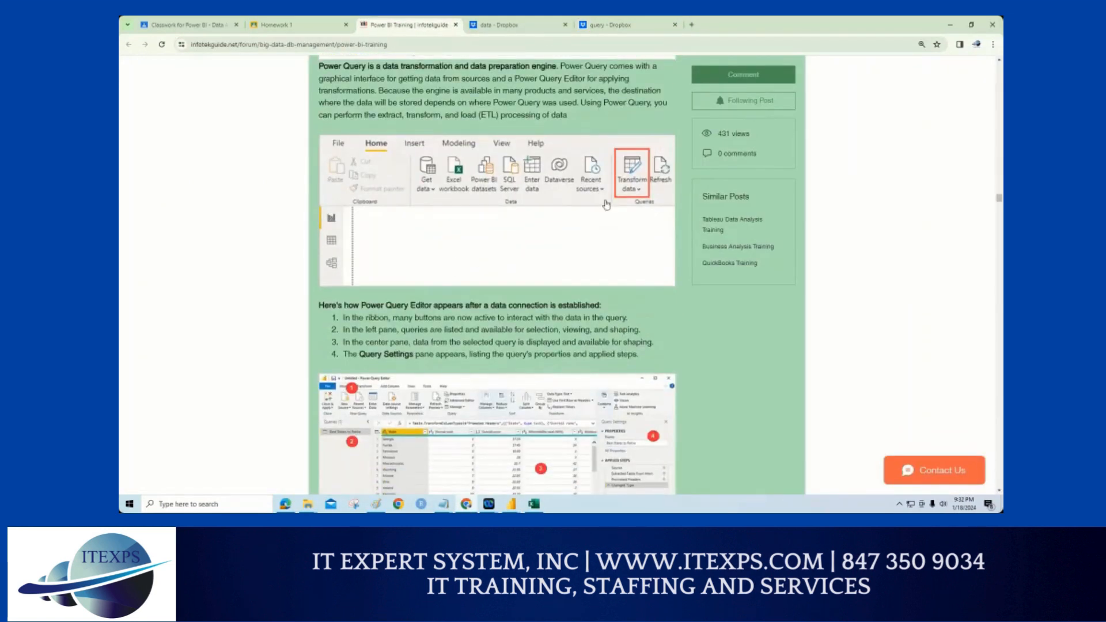
scroll(553, 191, down, 5)
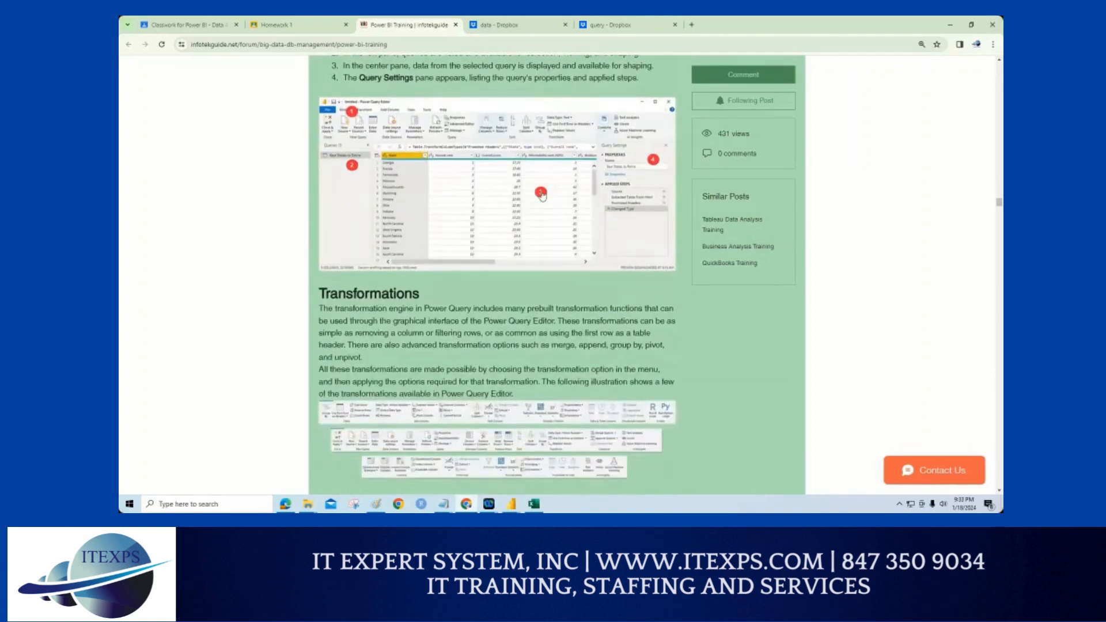
scroll(542, 196, down, 6)
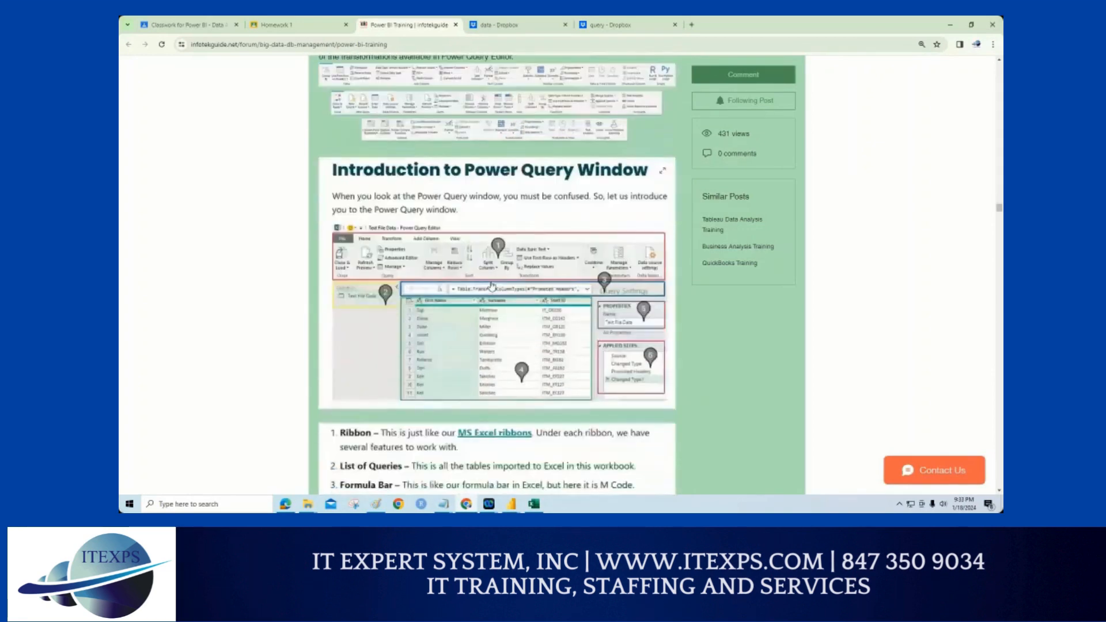
scroll(492, 287, down, 7)
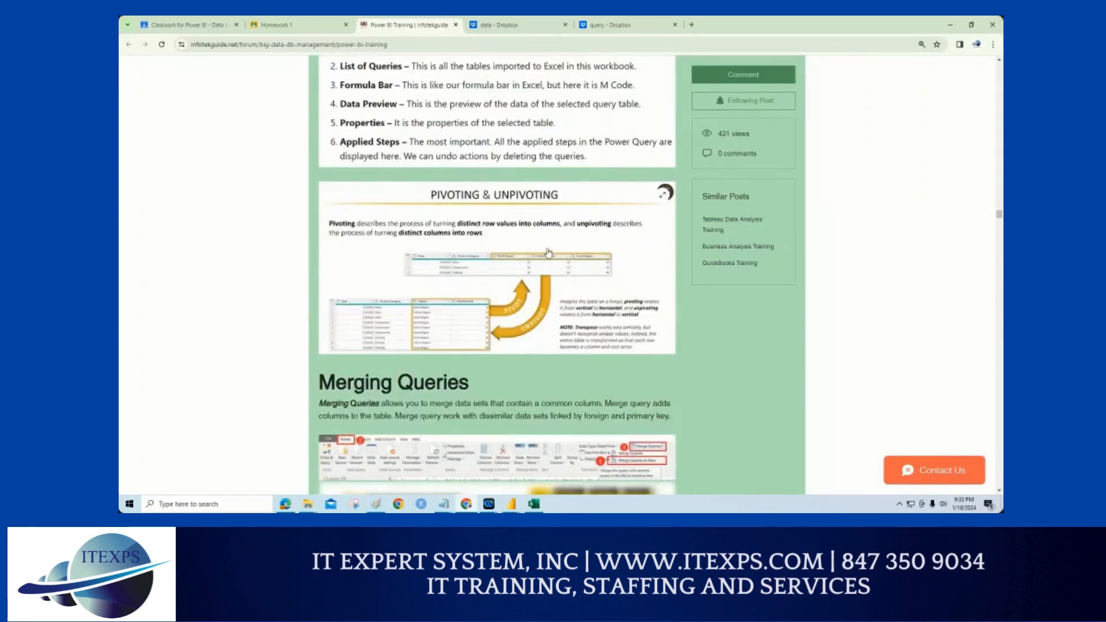
scroll(530, 354, down, 3)
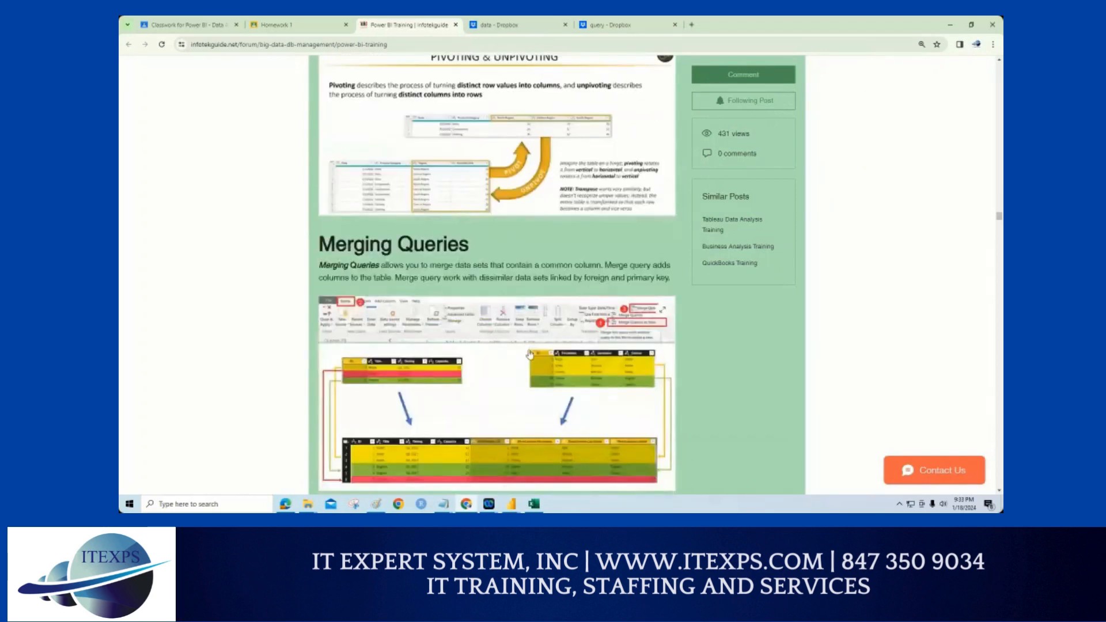
scroll(531, 354, down, 7)
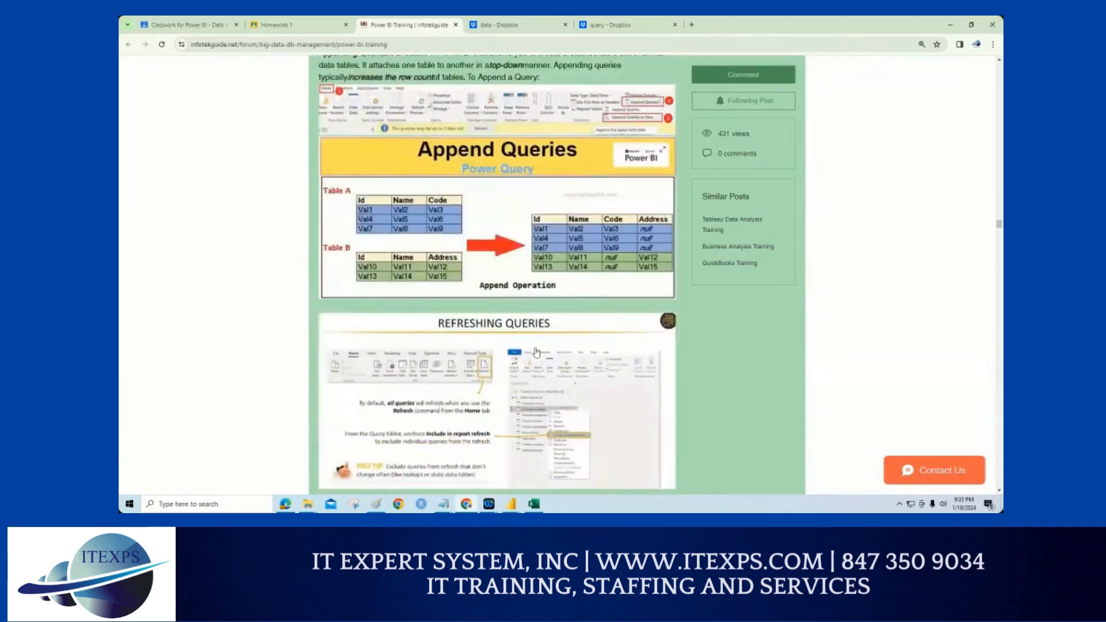
scroll(536, 353, down, 2)
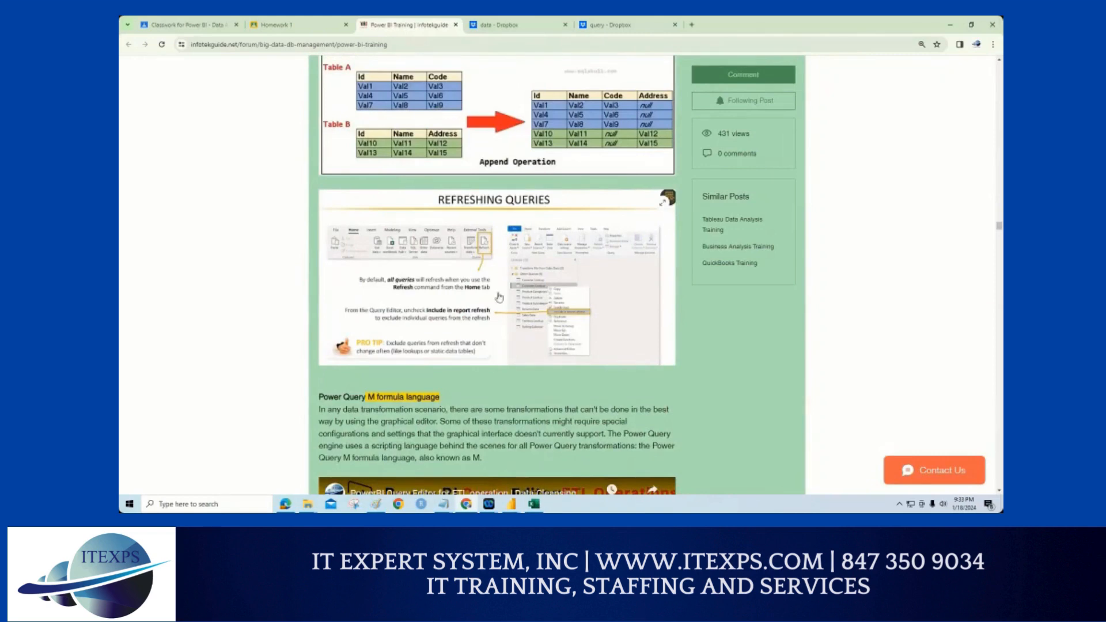
scroll(432, 339, down, 3)
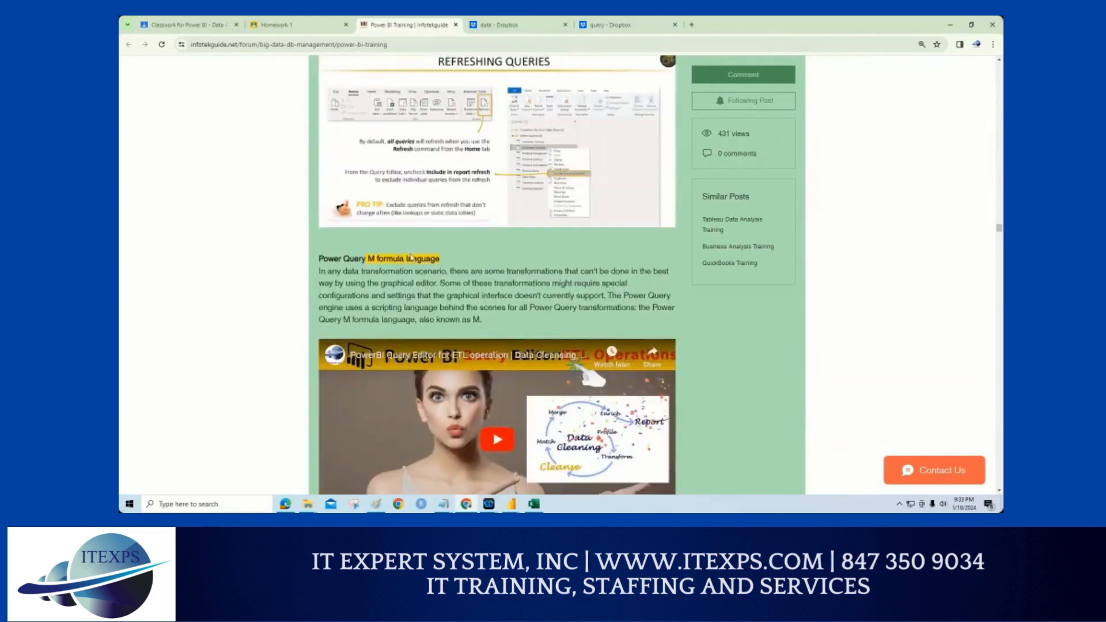
scroll(415, 274, down, 3)
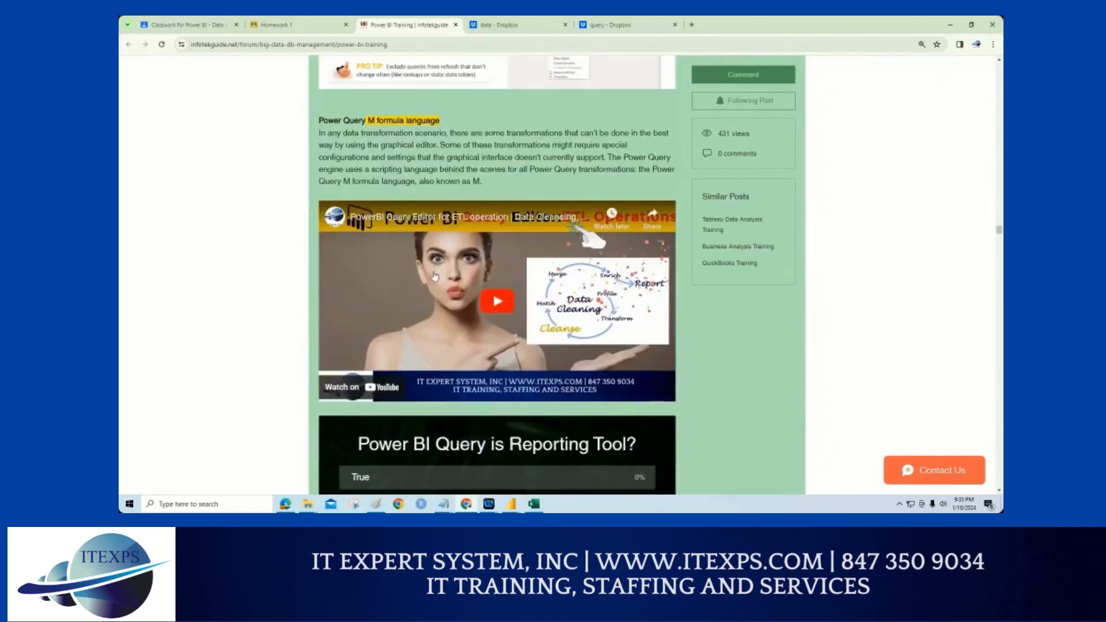
scroll(436, 277, down, 9)
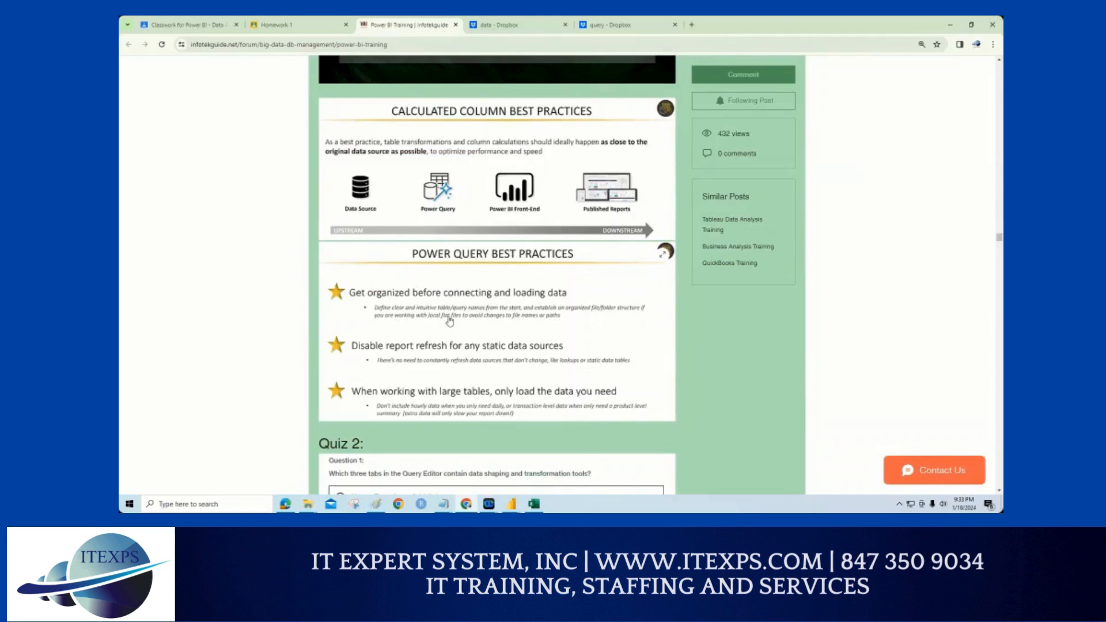
- Examine the Quiz 2 questions on the Query Editor's data shaping tabs and the effect of Transform tools on column values
scroll(450, 321, down, 3)
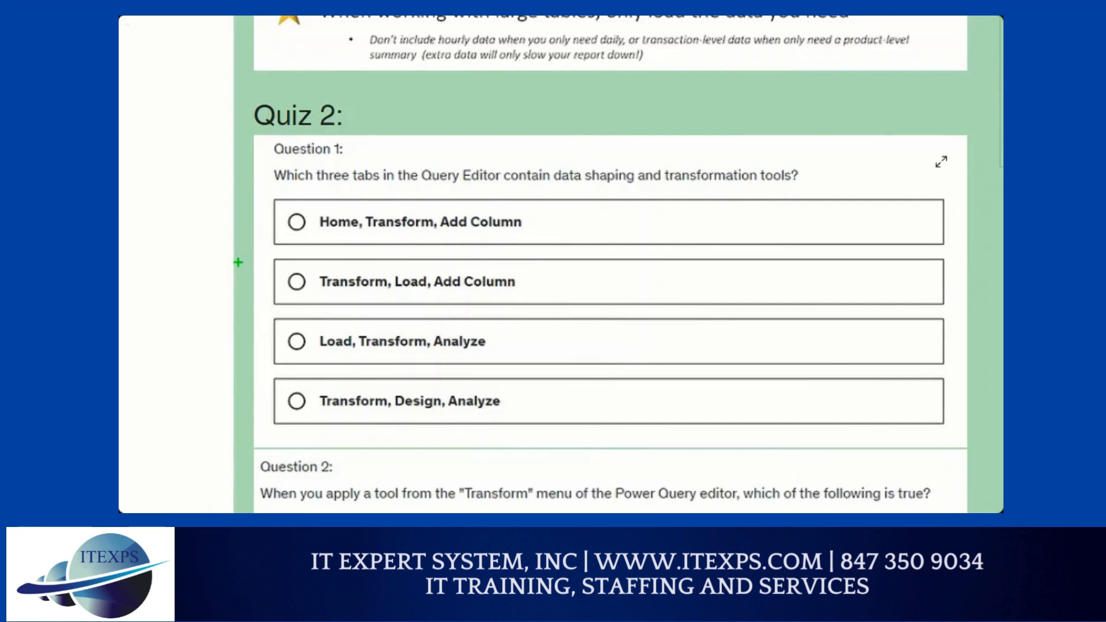
drag(265, 217, 362, 192)
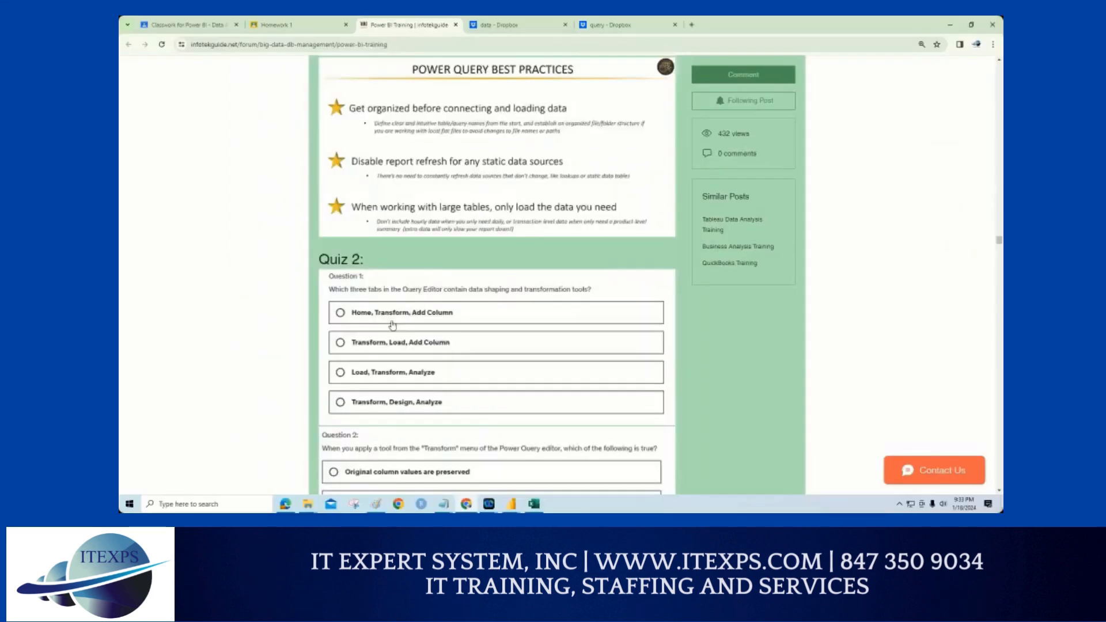
scroll(413, 243, down, 4)
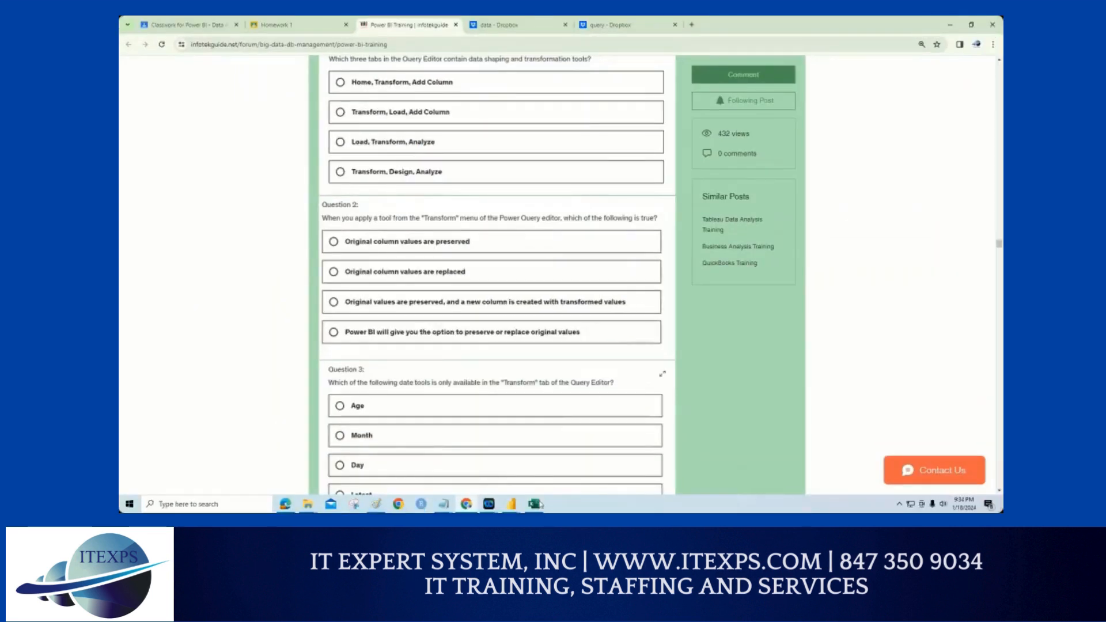
- Back in Power Query Editor, reduce CLASSA's Last Name values to their first 1 character, inserting the extraction after the Uppercased Text step
mouse_move(512, 507)
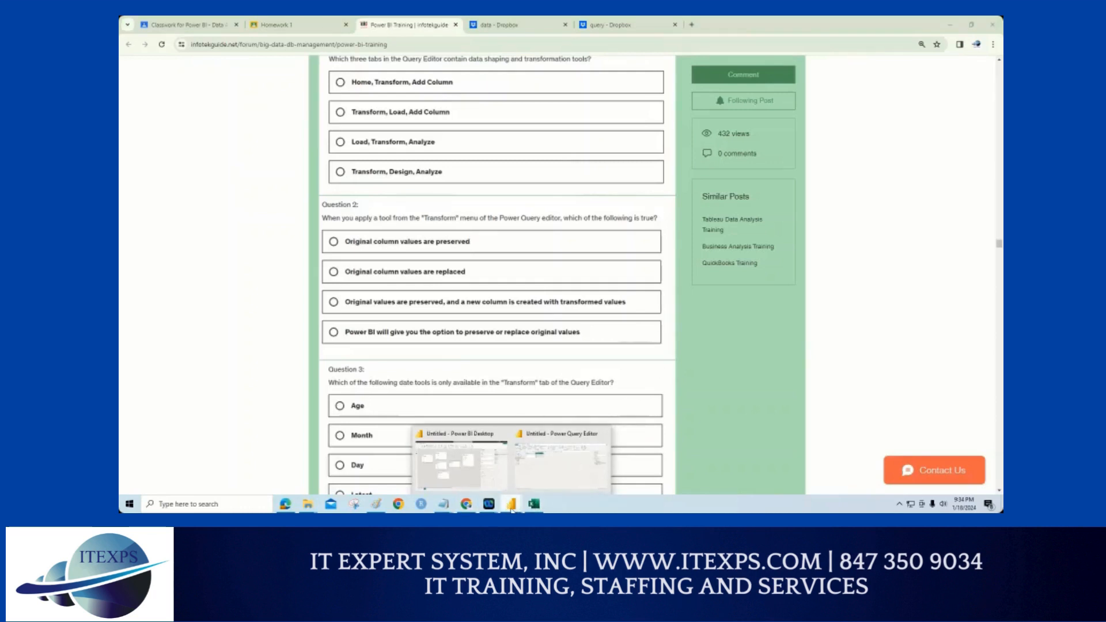
click(533, 475)
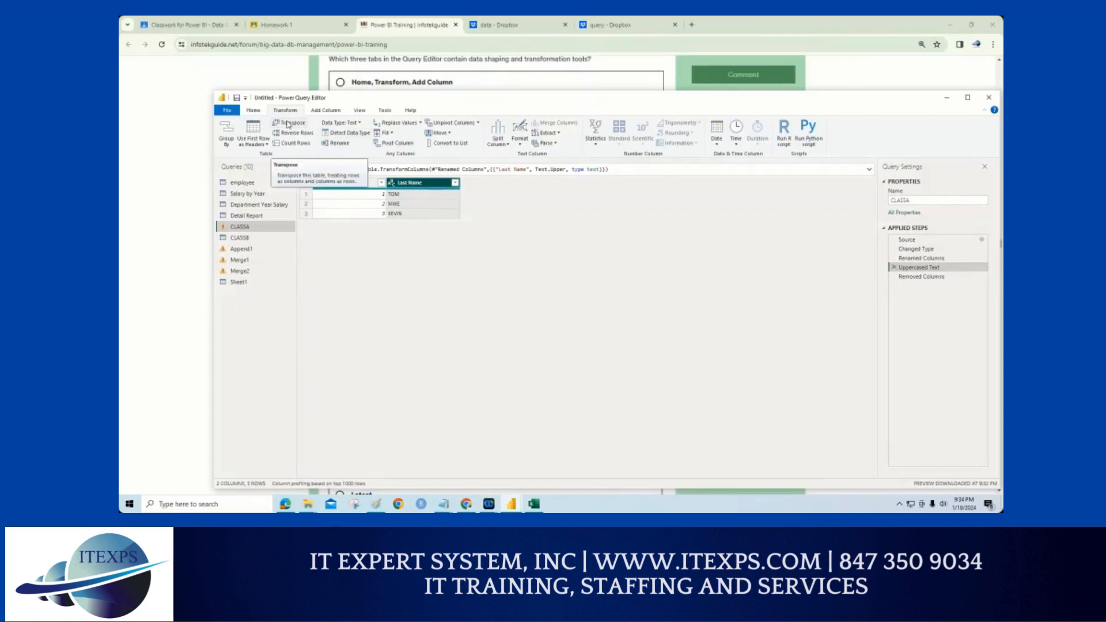
click(556, 135)
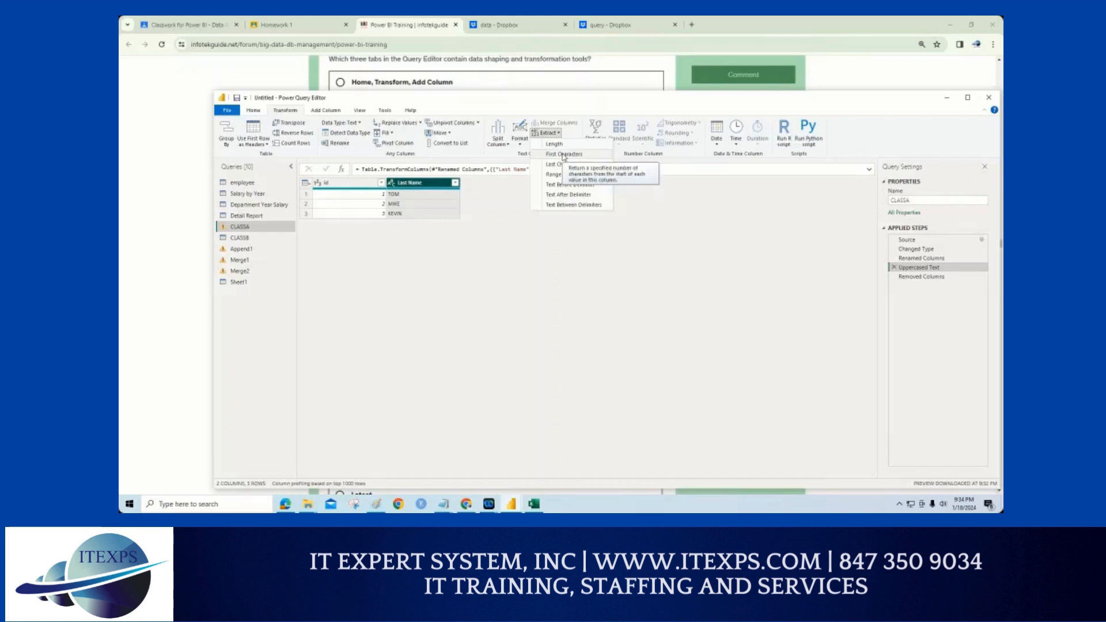
click(565, 154)
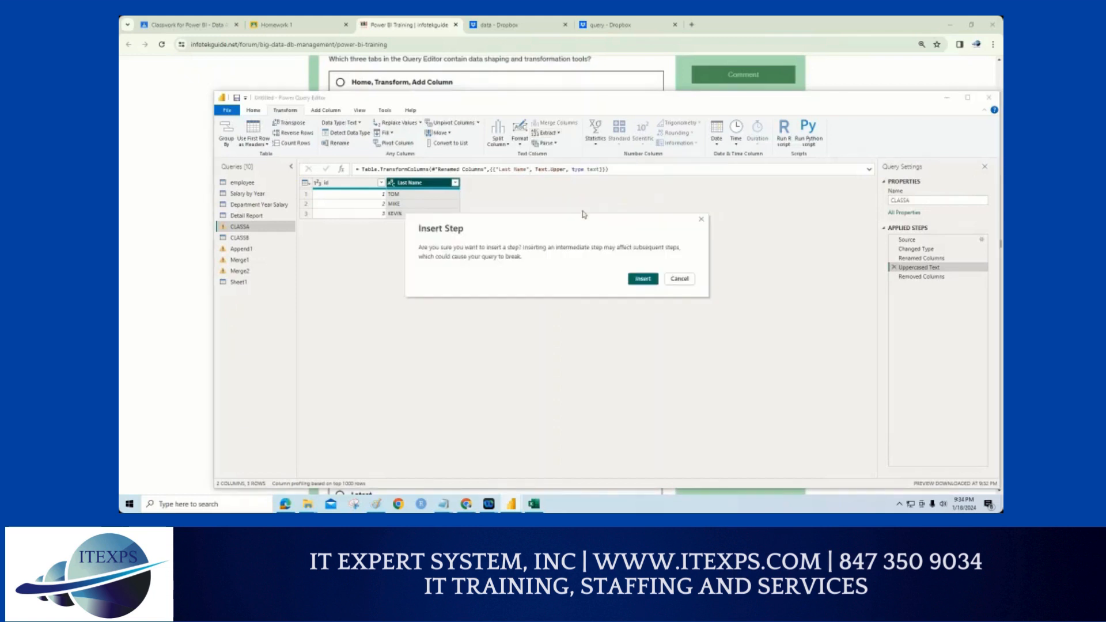
click(642, 279)
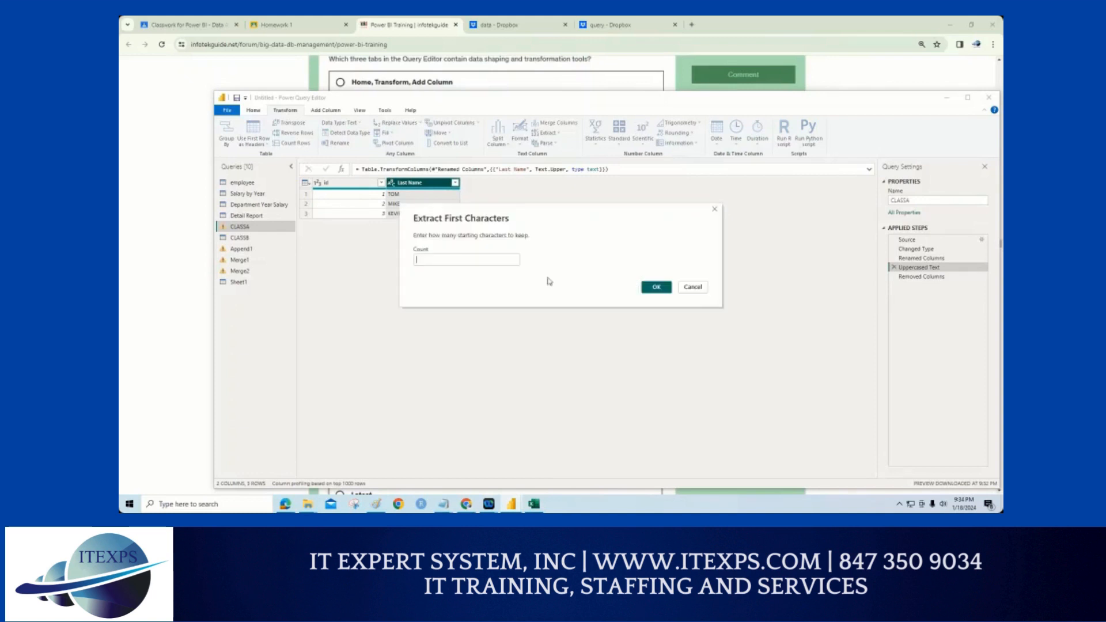
text(1)
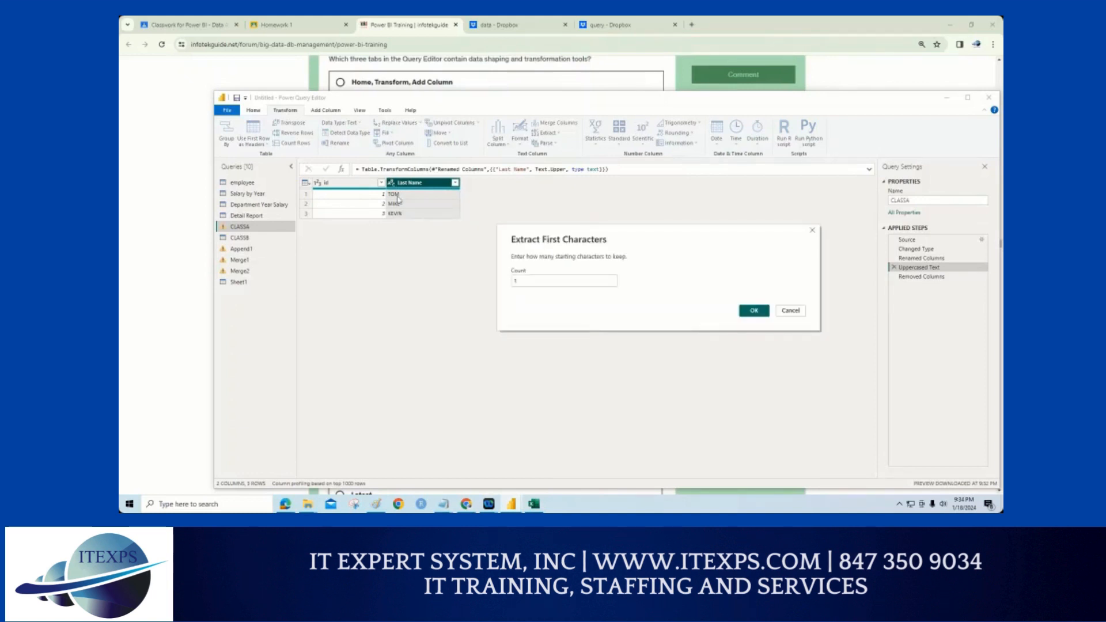
click(744, 311)
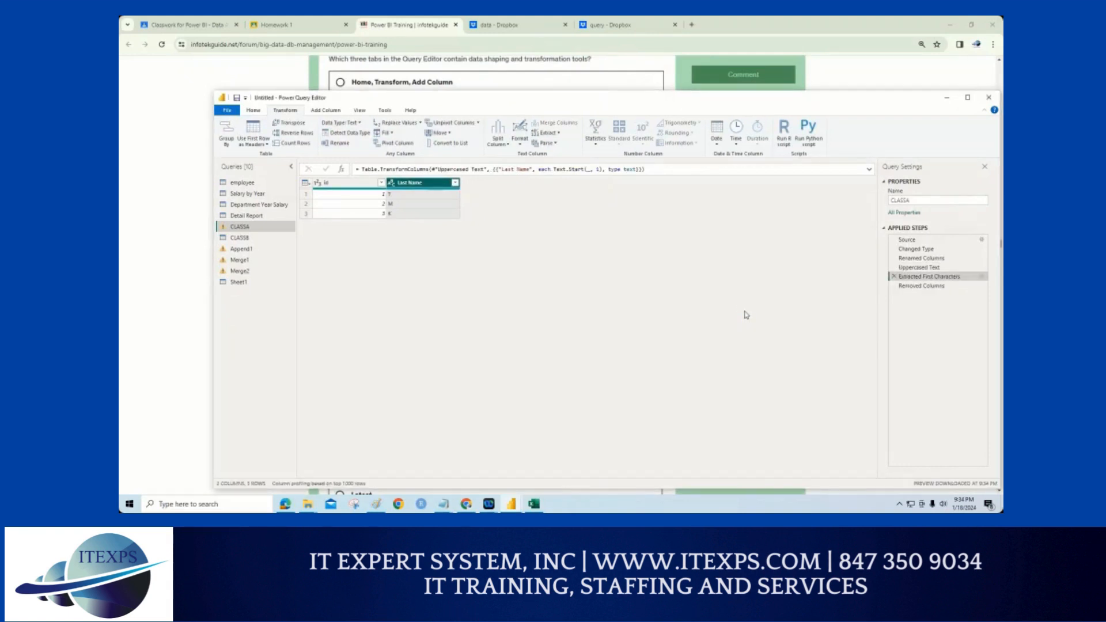